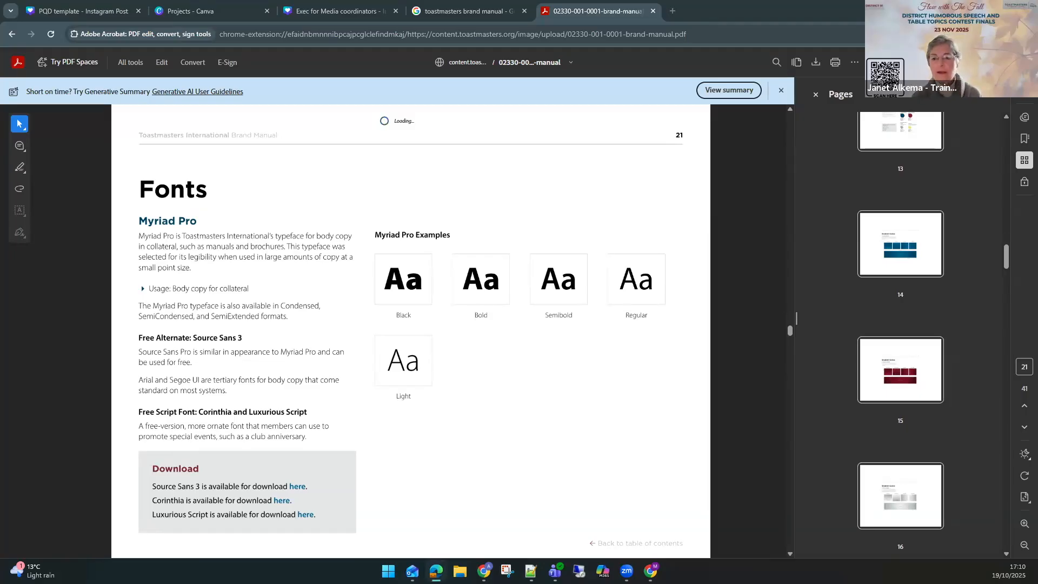
Open the copied BrandedPhotos collection link in a new browser tab.
left_click(671, 11)
type("https://collection.cloudinary.com/toastmasters/3bc9becaac0a8b80c837d1fdd4cc30cb")
key("Return")
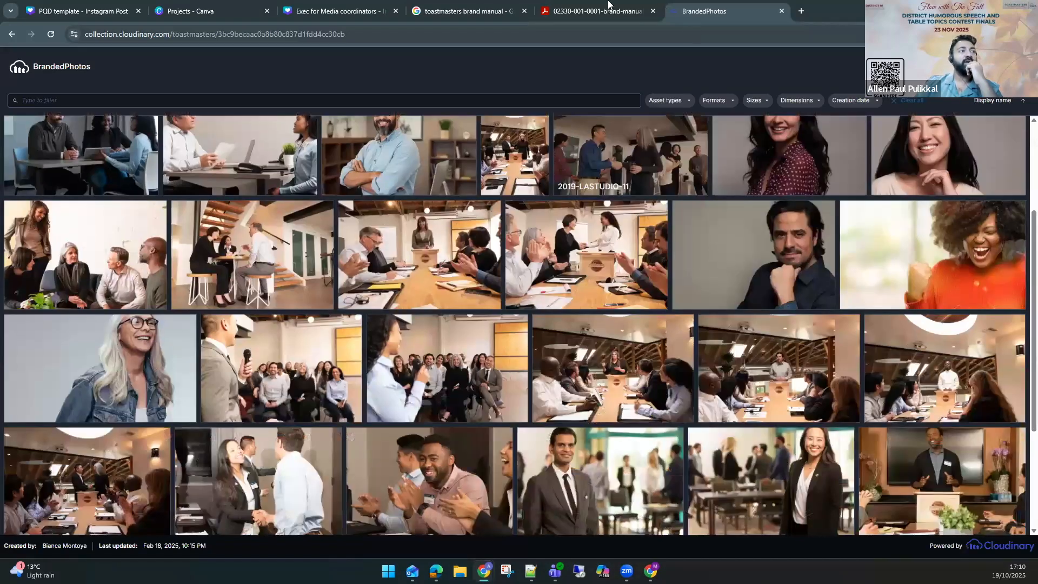
Scroll through the branded photos, then return to the brand manual and page through its cover, contents and welcome pages.
left_click(611, 8)
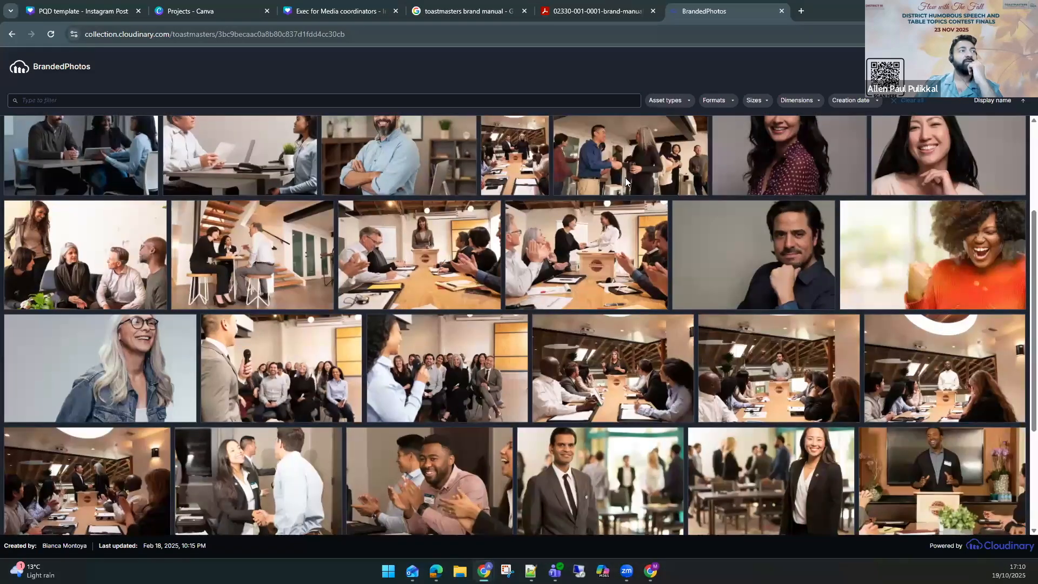
left_click_drag(791, 331, 769, 107)
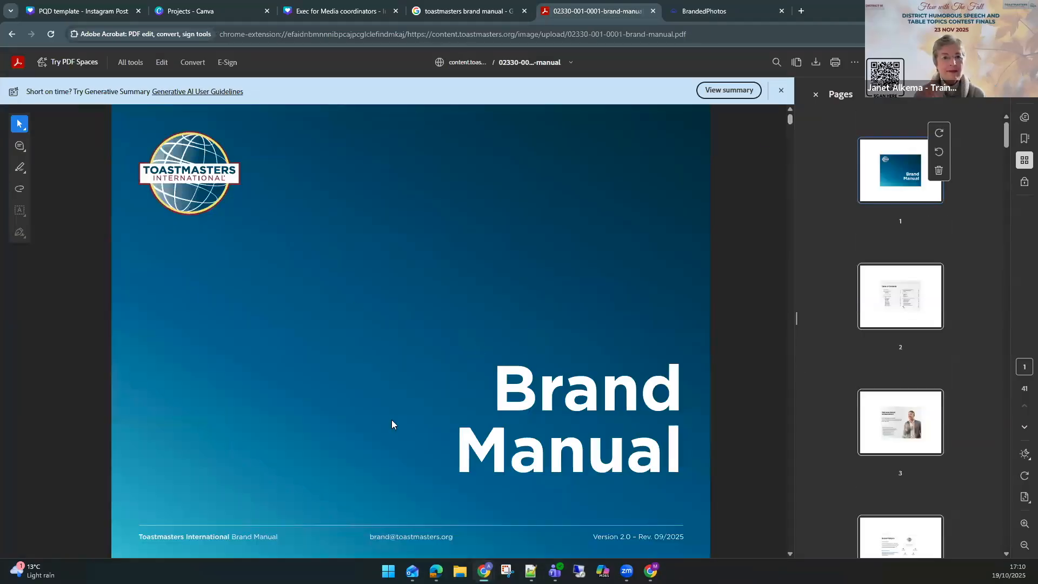
scroll(422, 409, "down", 5)
scroll(412, 390, "down", 8)
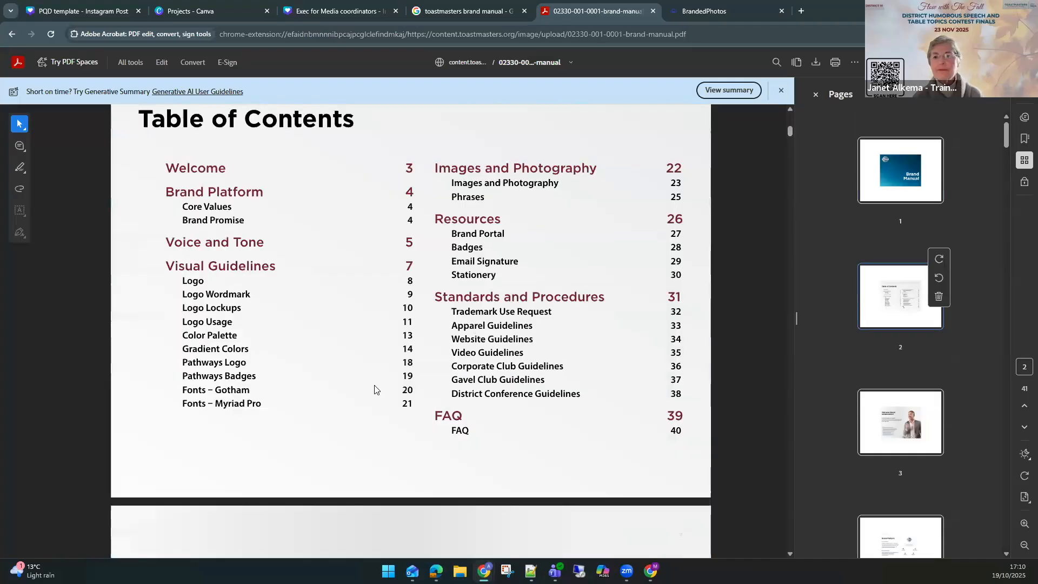
scroll(400, 369, "down", 3)
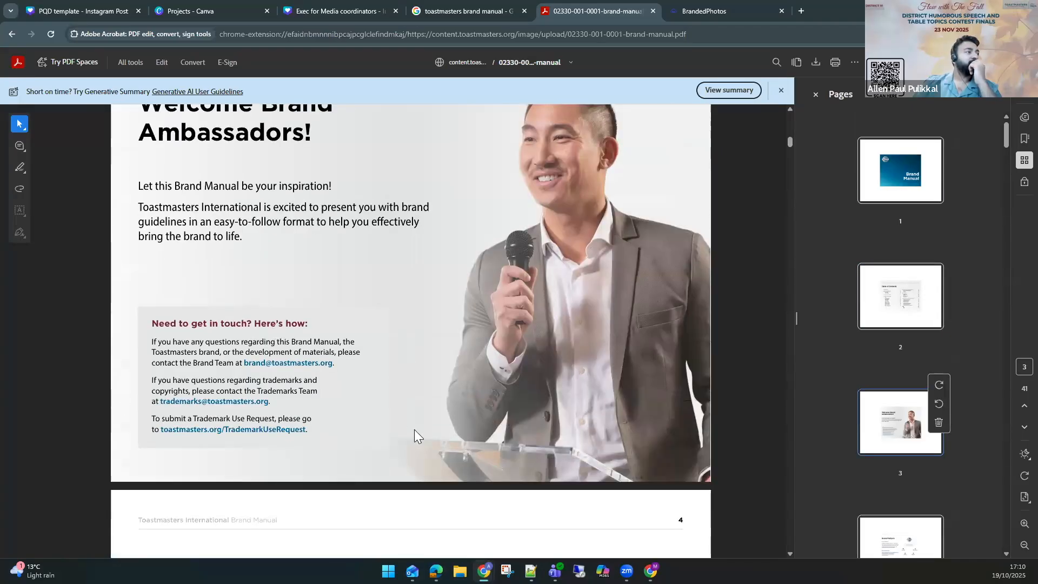
scroll(413, 430, "down", 10)
scroll(216, 325, "up", 3)
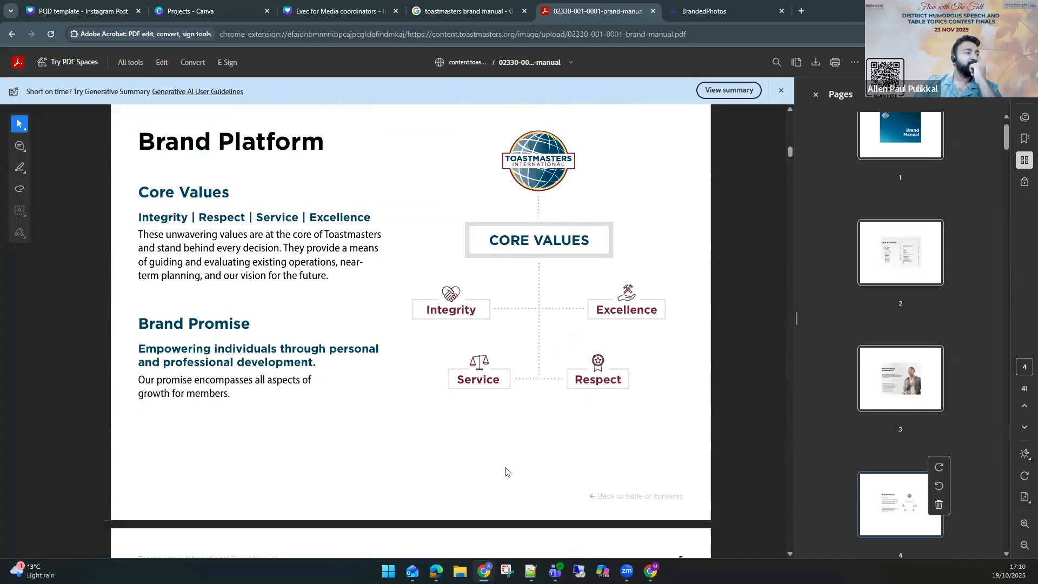
Scroll through the brand manual's Brand Platform, Voice and Tone, Visual Guidelines, Logo, Wordmark and Lockups pages.
scroll(505, 472, "down", 10)
scroll(351, 395, "up", 2)
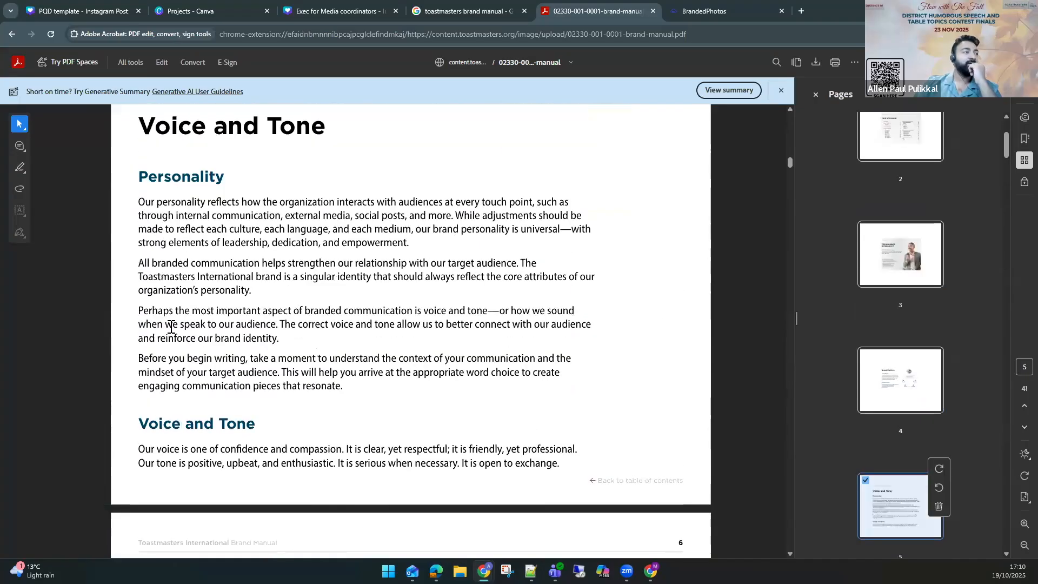
scroll(555, 387, "down", 4)
scroll(551, 387, "down", 4)
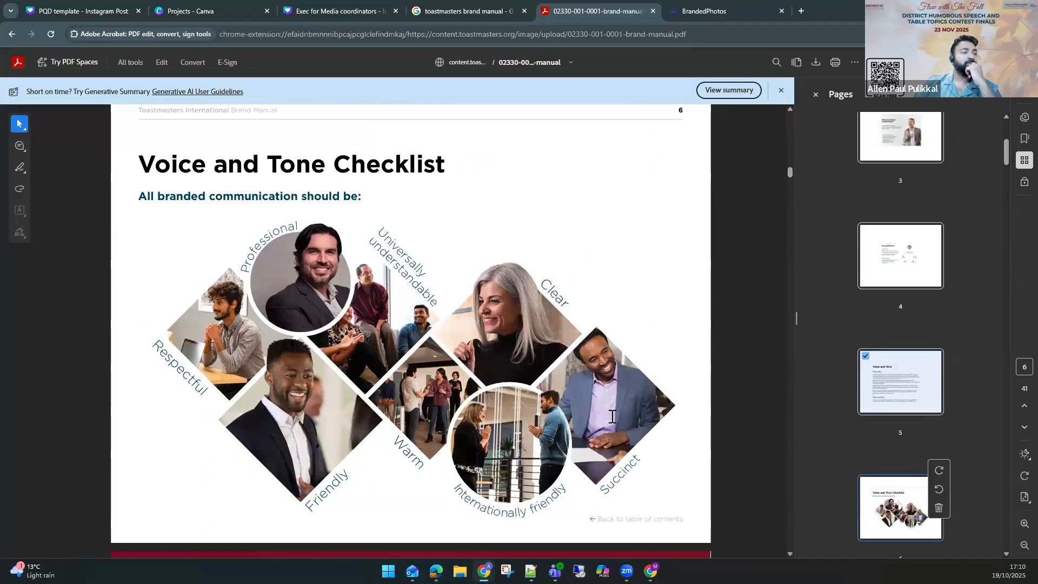
scroll(611, 417, "down", 7)
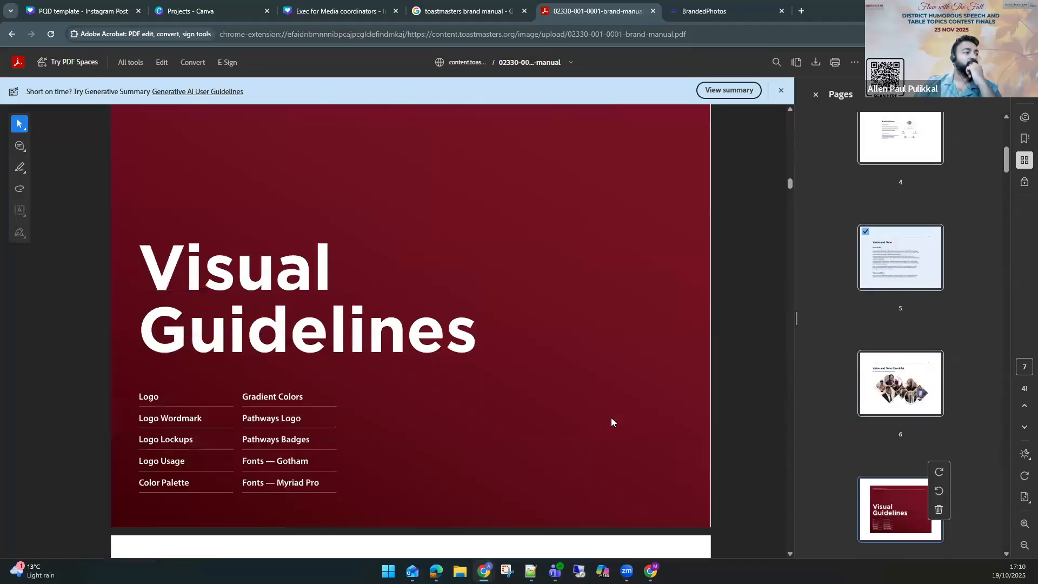
scroll(611, 418, "down", 5)
scroll(612, 418, "down", 4)
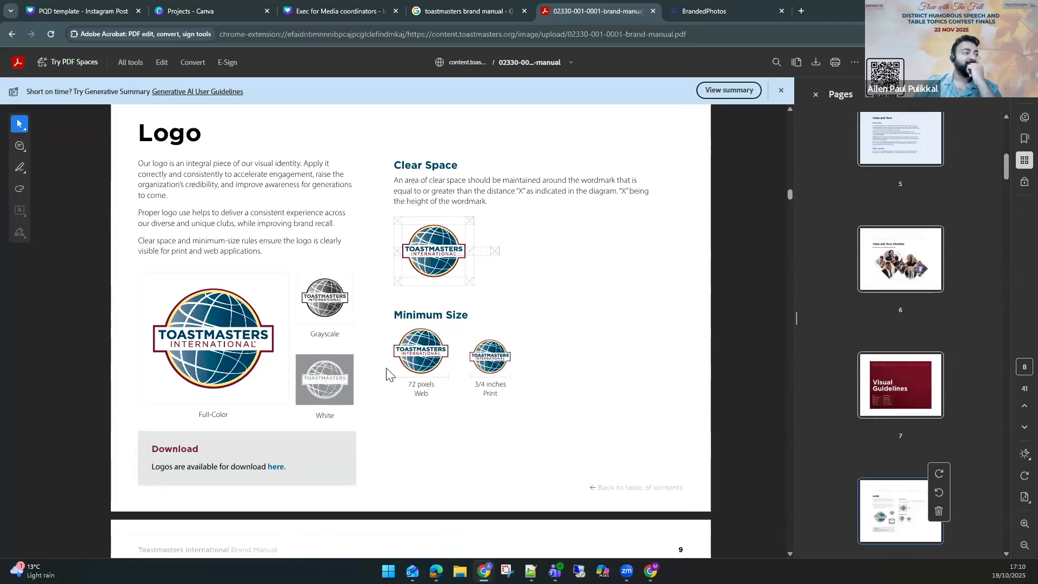
scroll(325, 232, "down", 8)
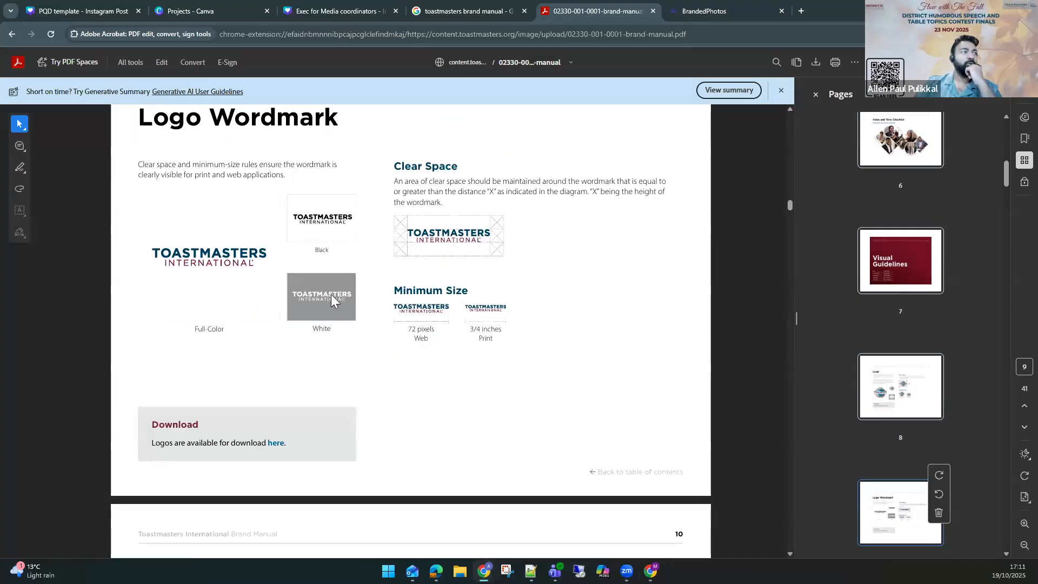
scroll(427, 340, "down", 12)
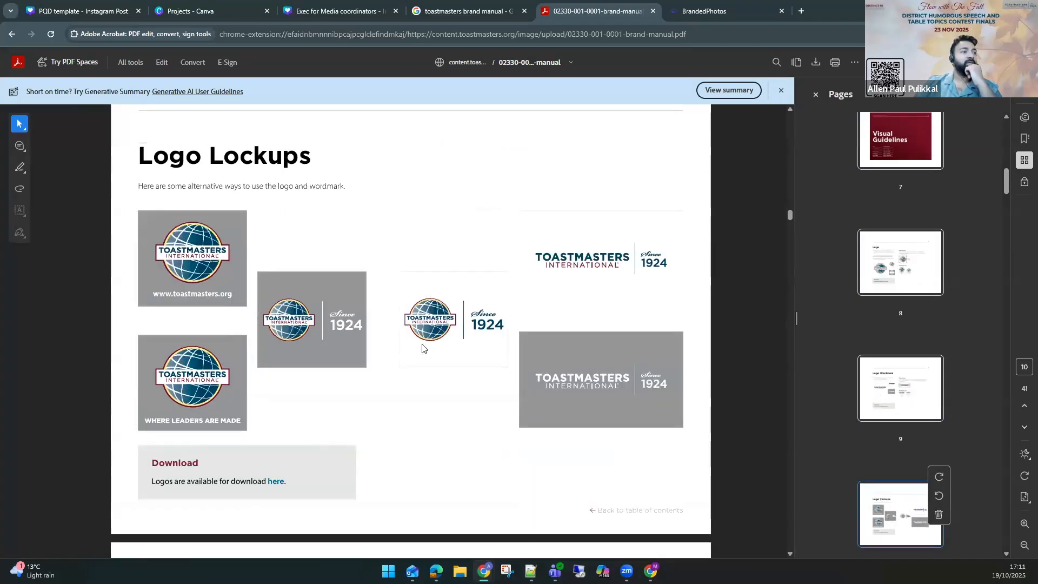
scroll(422, 348, "down", 3)
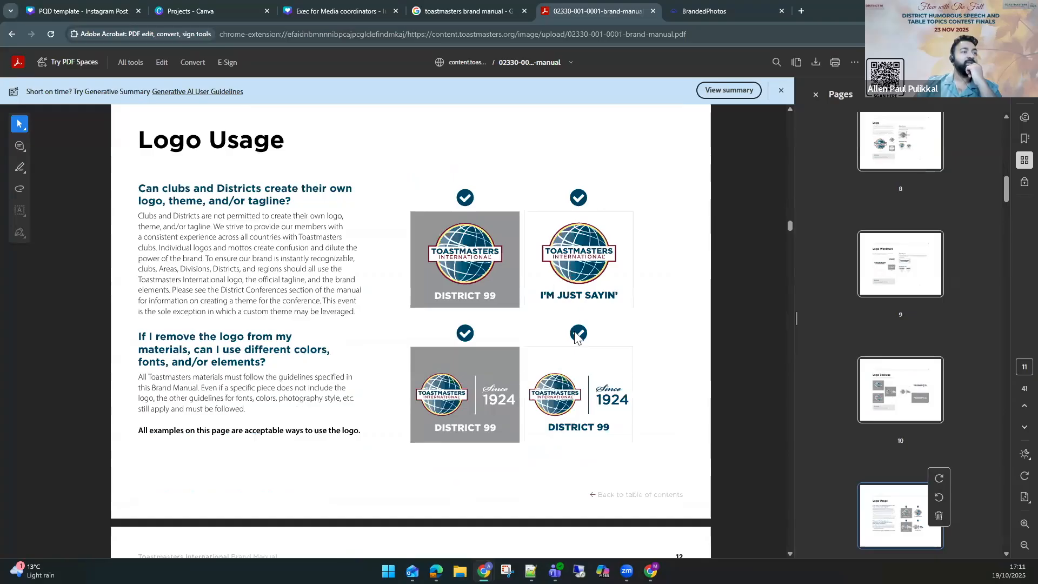
Highlight the tagline example on the Logo Usage page and review the permitted and prohibited logo uses.
left_click_drag(541, 301, 619, 299)
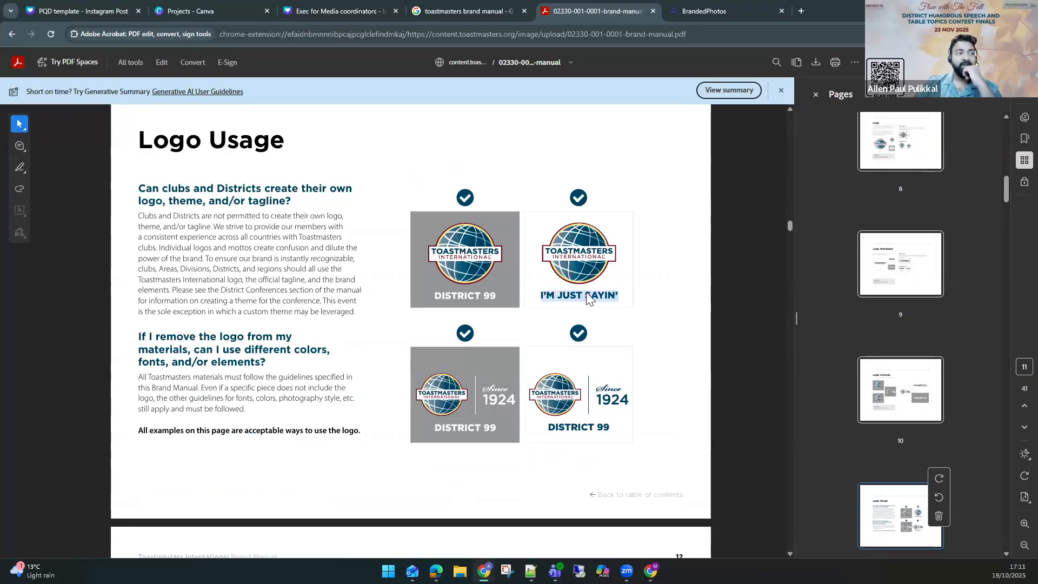
left_click(671, 314)
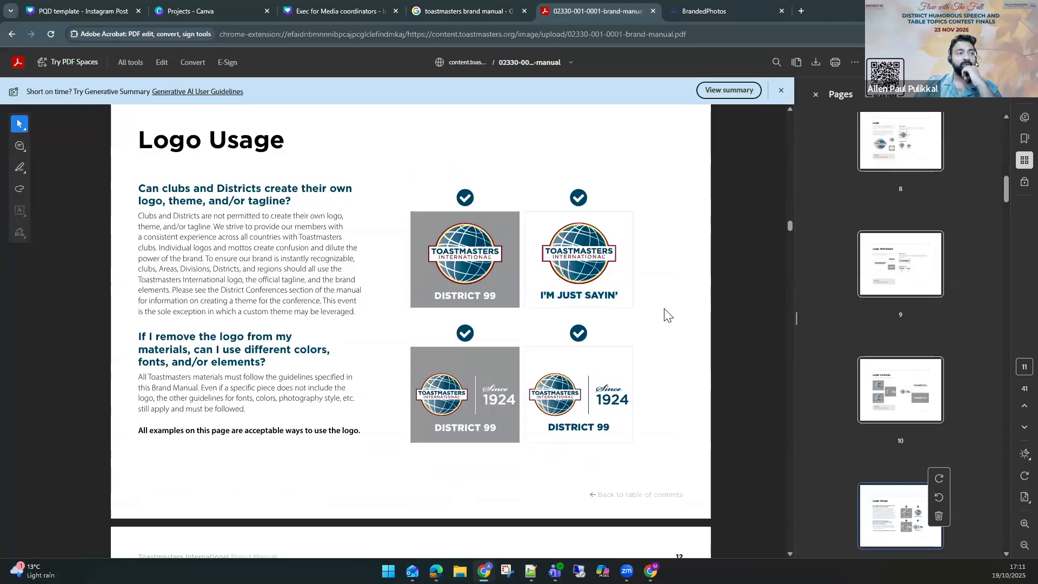
scroll(622, 313, "down", 8)
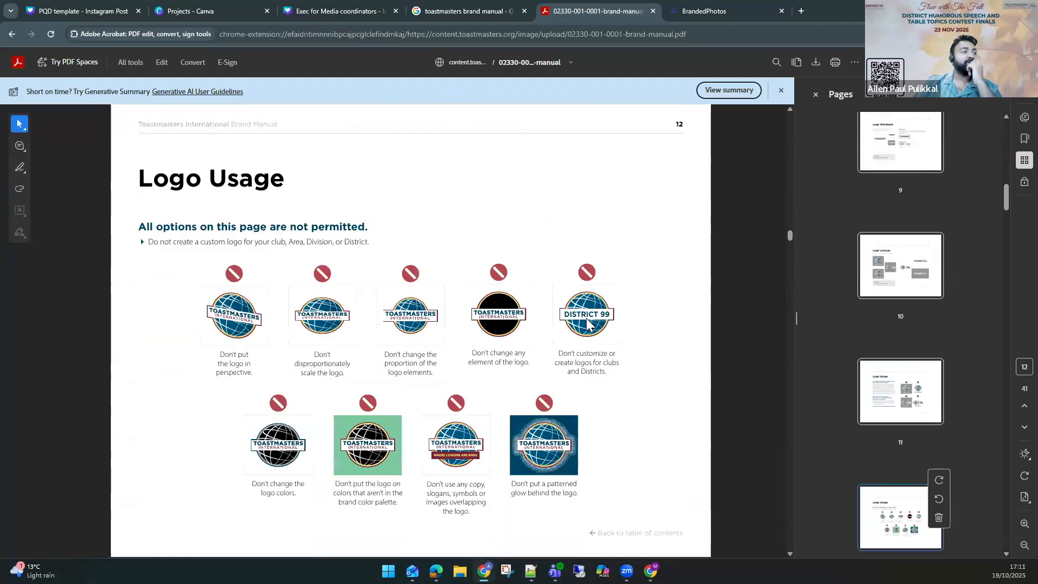
scroll(174, 256, "down", 2)
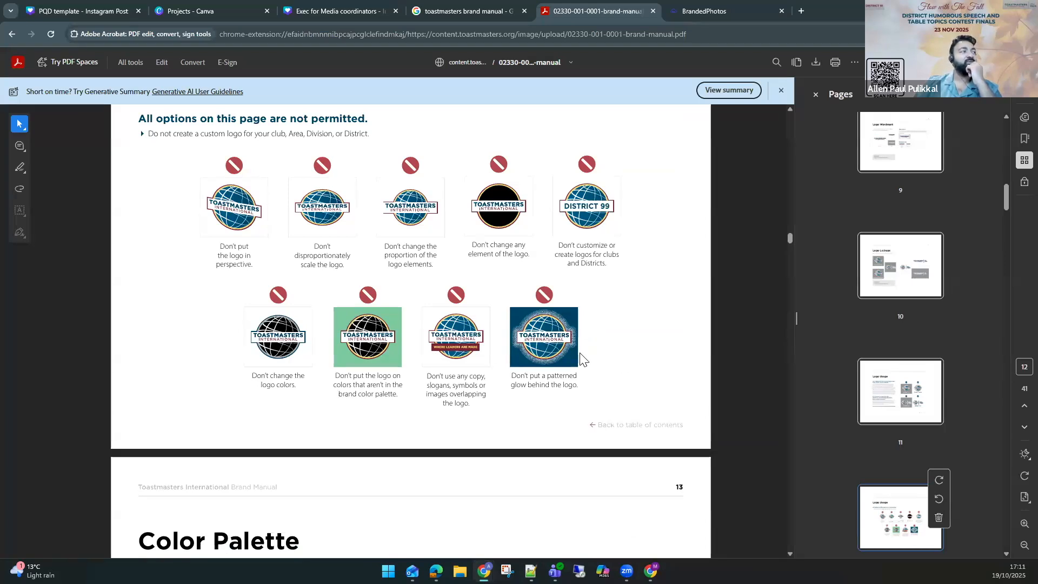
scroll(580, 357, "up", 2)
scroll(579, 357, "down", 8)
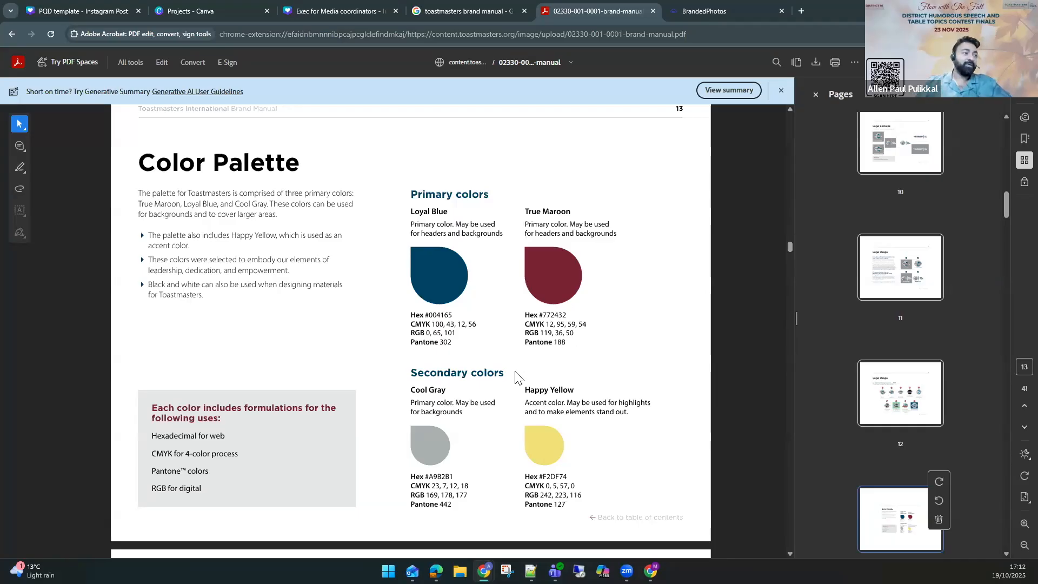
Review the Color Palette page, highlighting the secondary colors section.
scroll(493, 369, "down", 1)
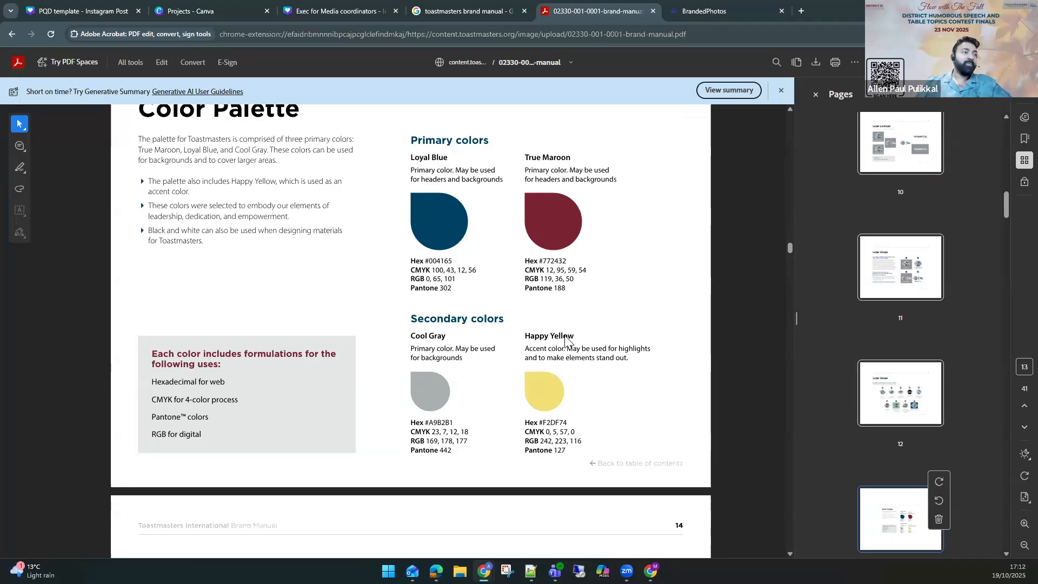
left_click_drag(411, 337, 546, 393)
left_click(579, 349)
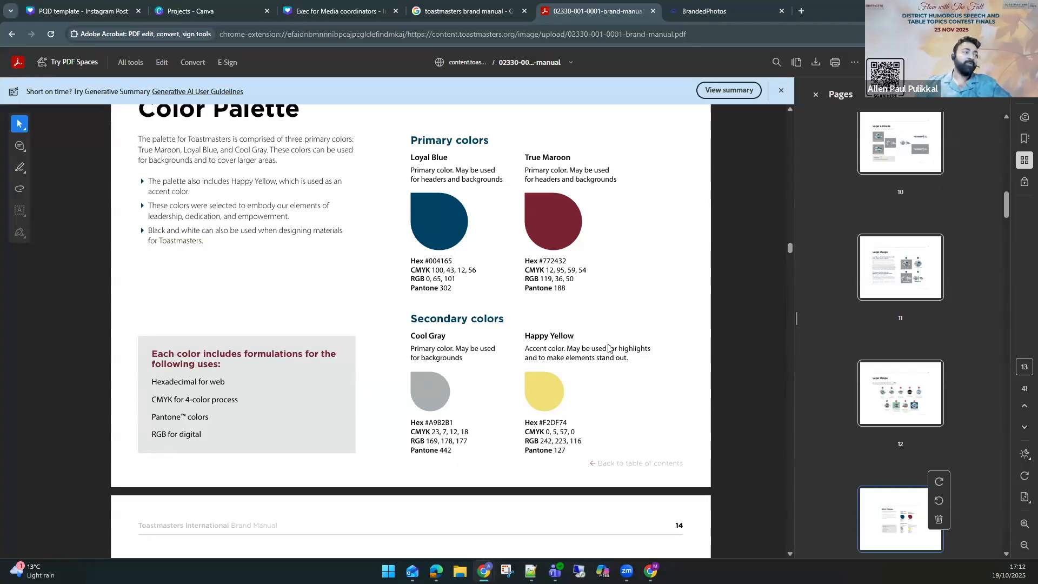
scroll(608, 351, "down", 5)
scroll(608, 441, "down", 3)
scroll(405, 341, "up", 2)
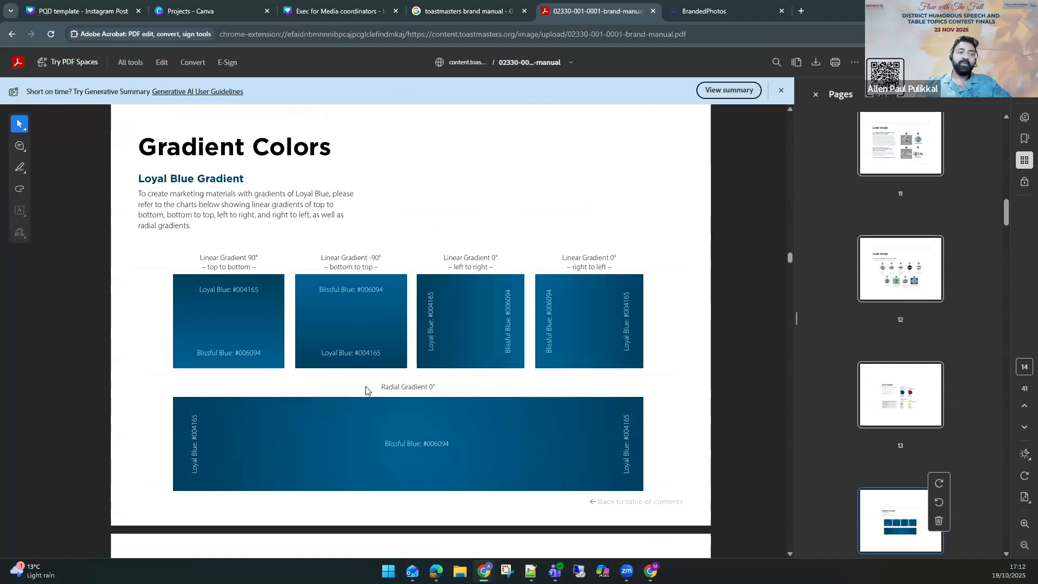
Scroll through the Gradient Colors, Transparencies and Pathways Logo pages, highlighting each swatch's opacity value.
scroll(392, 388, "down", 4)
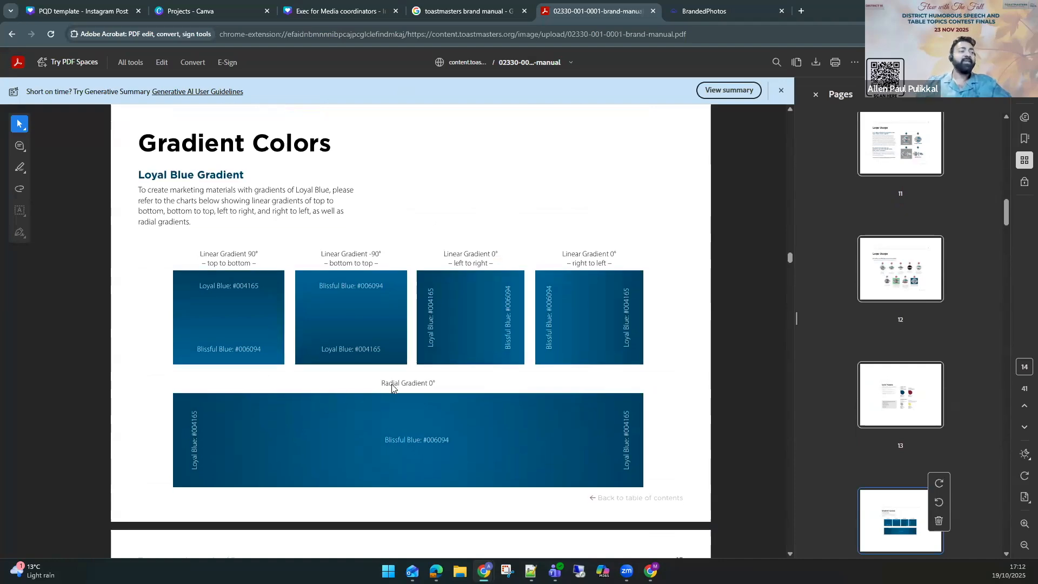
scroll(393, 388, "down", 10)
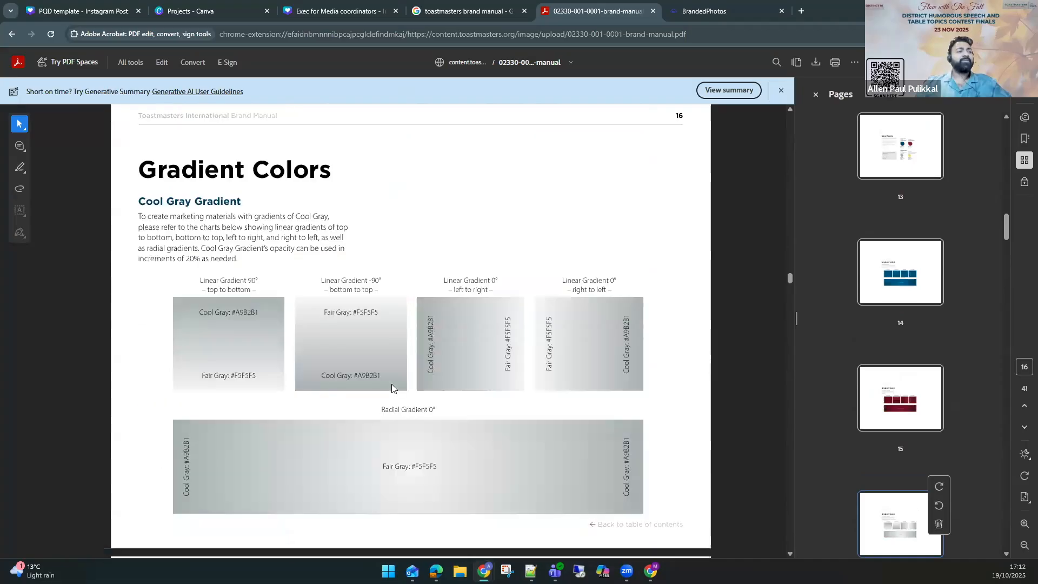
scroll(392, 385, "down", 7)
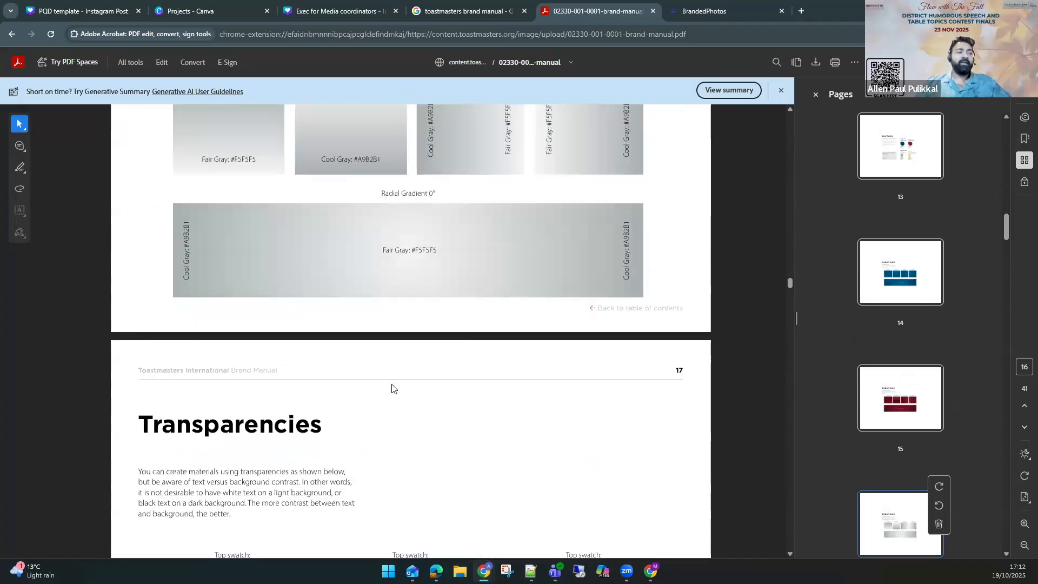
scroll(308, 359, "down", 2)
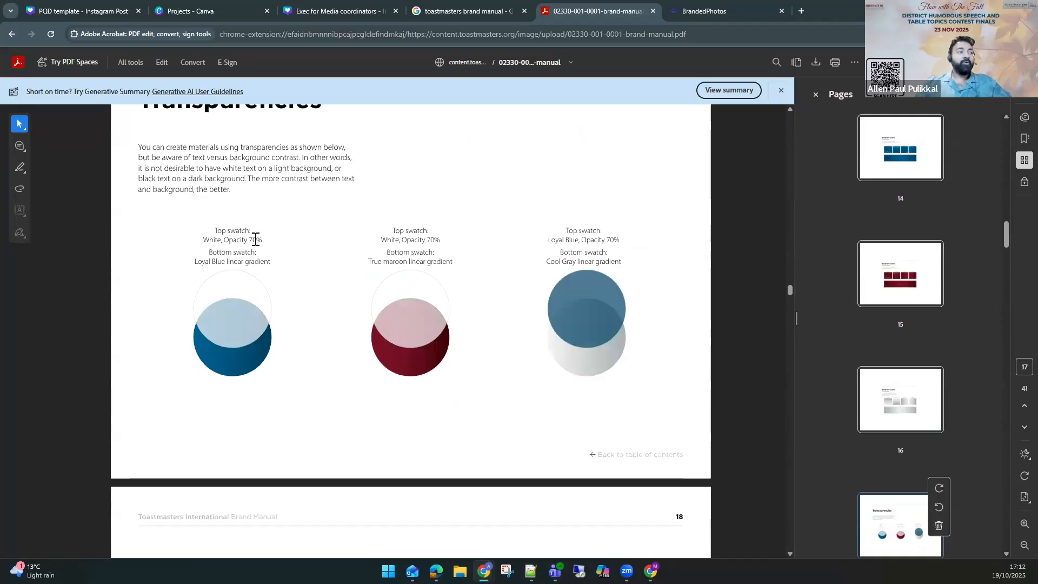
double_click(256, 240)
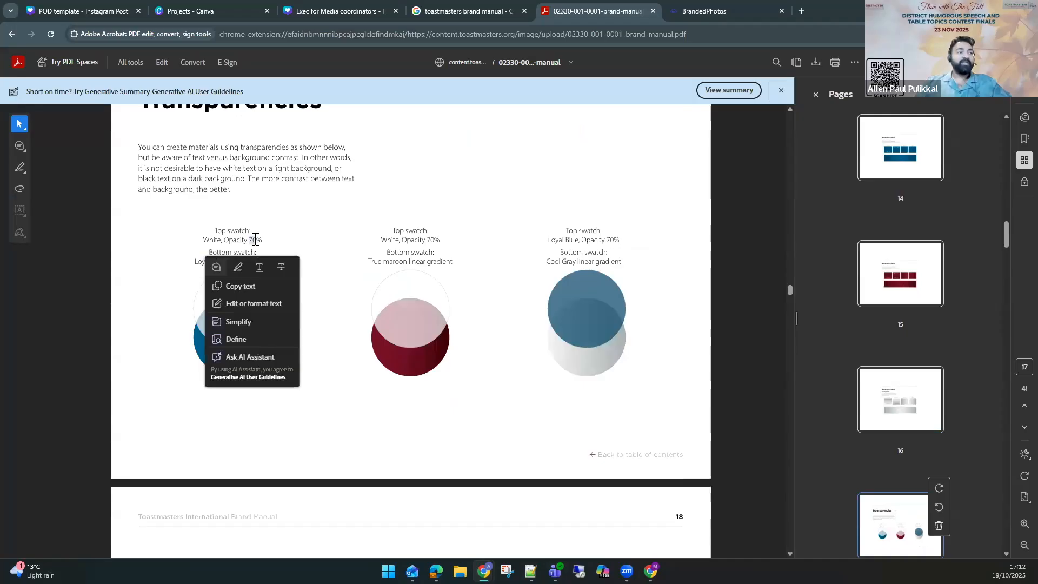
double_click(431, 240)
double_click(612, 239)
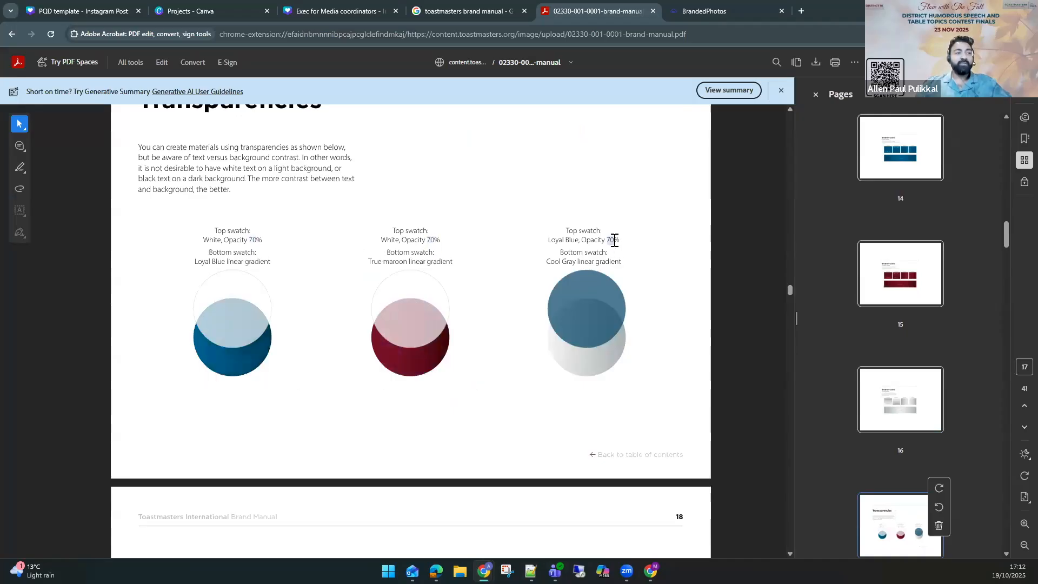
scroll(639, 295, "down", 8)
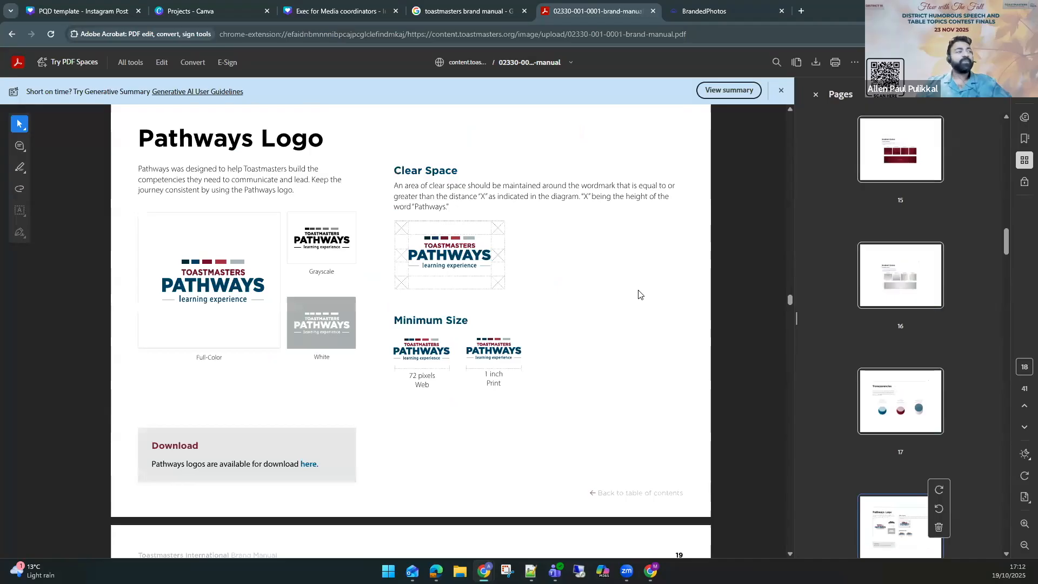
scroll(640, 294, "down", 8)
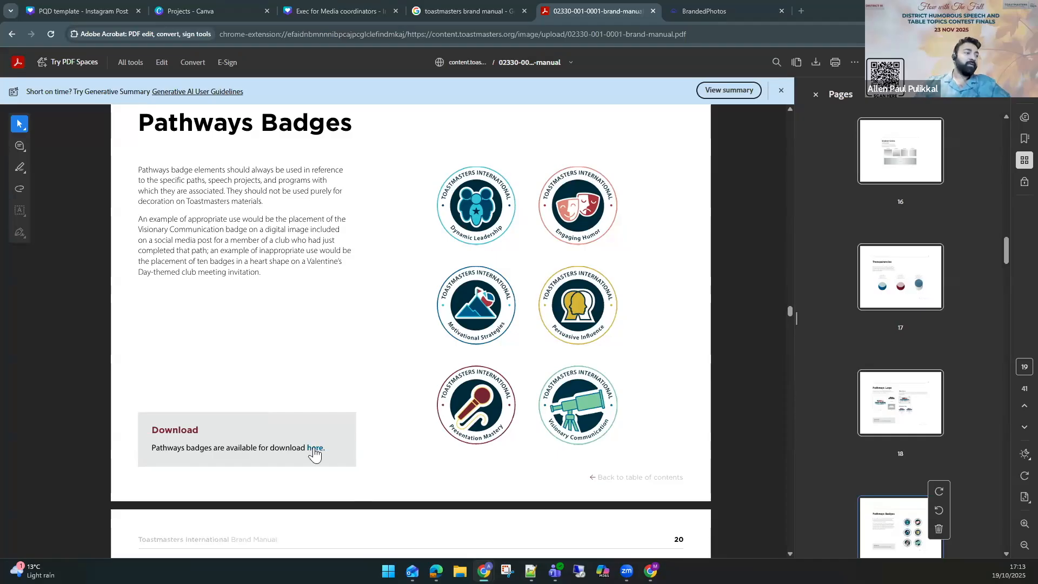
Highlight the badge download link text and the Gotham heading and usage line on the Fonts page.
left_click_drag(226, 447, 326, 449)
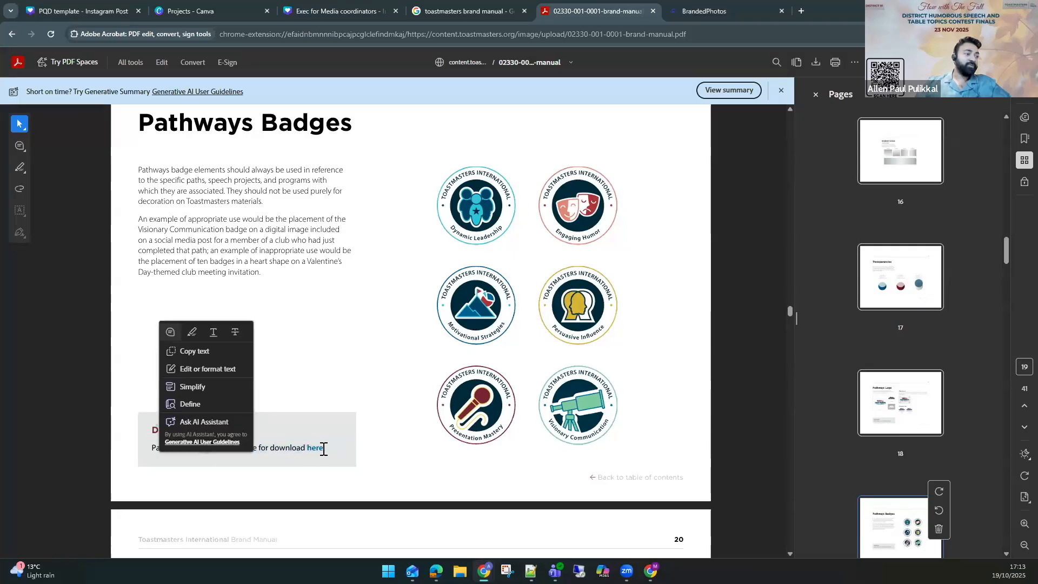
left_click(338, 448)
scroll(339, 448, "down", 8)
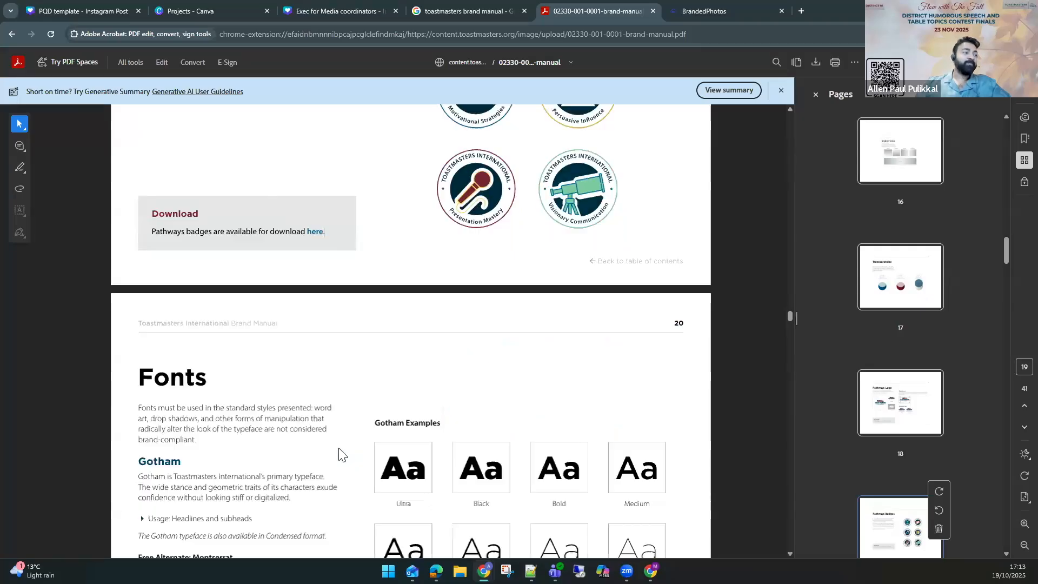
scroll(325, 448, "down", 1)
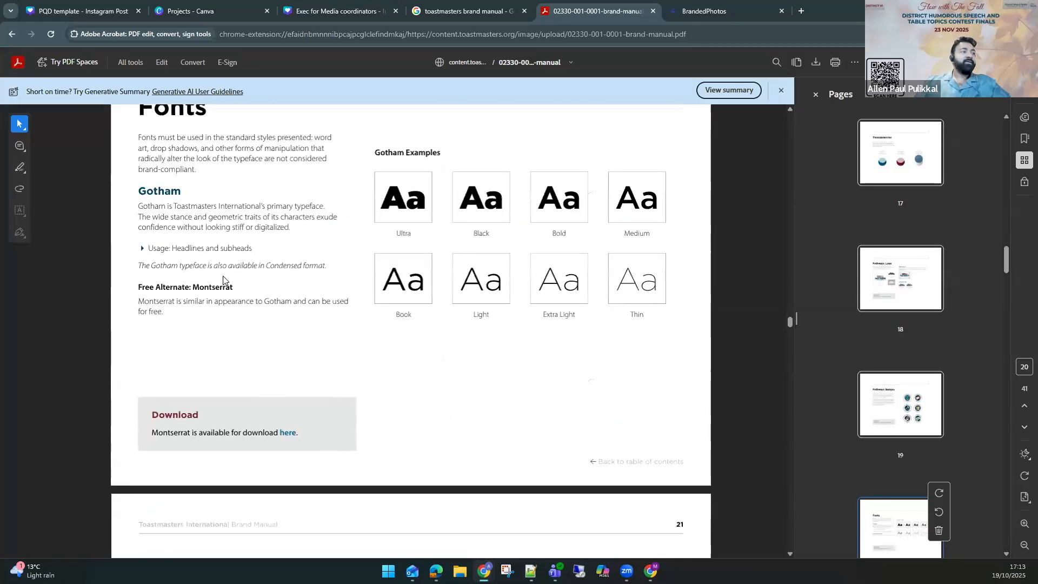
double_click(155, 194)
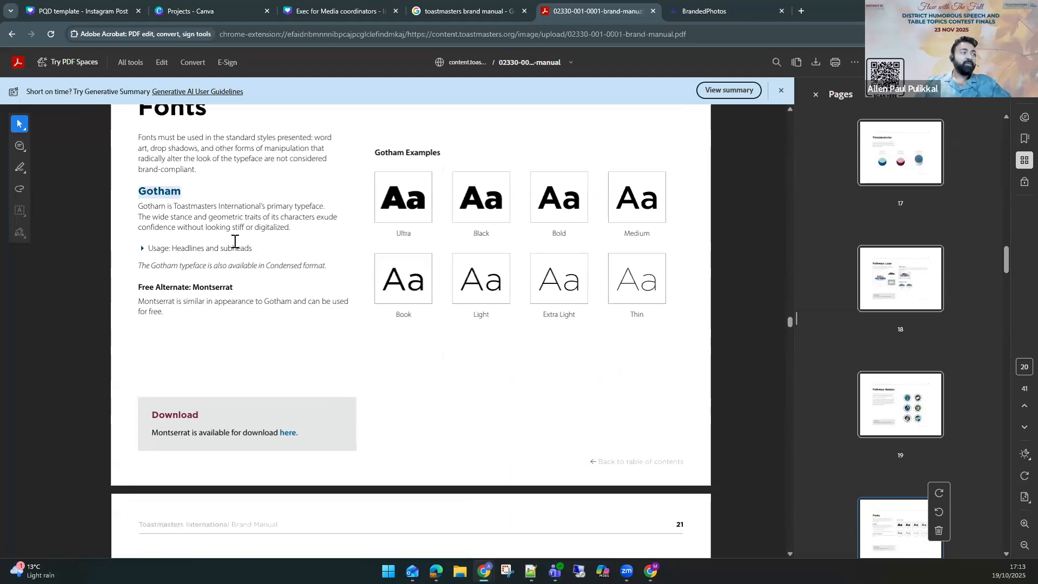
right_click(194, 255)
left_click(193, 228)
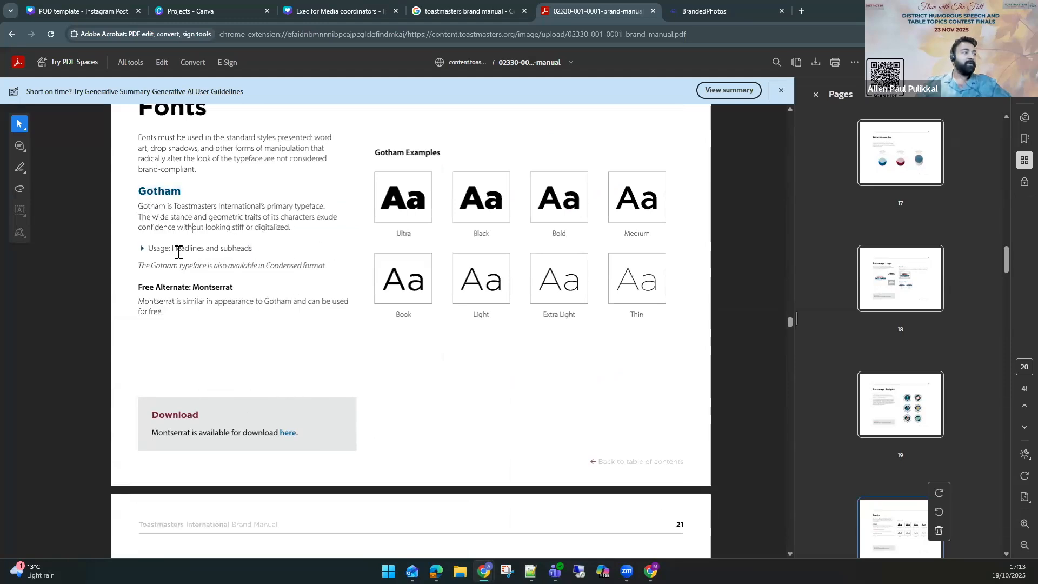
left_click_drag(177, 249, 253, 250)
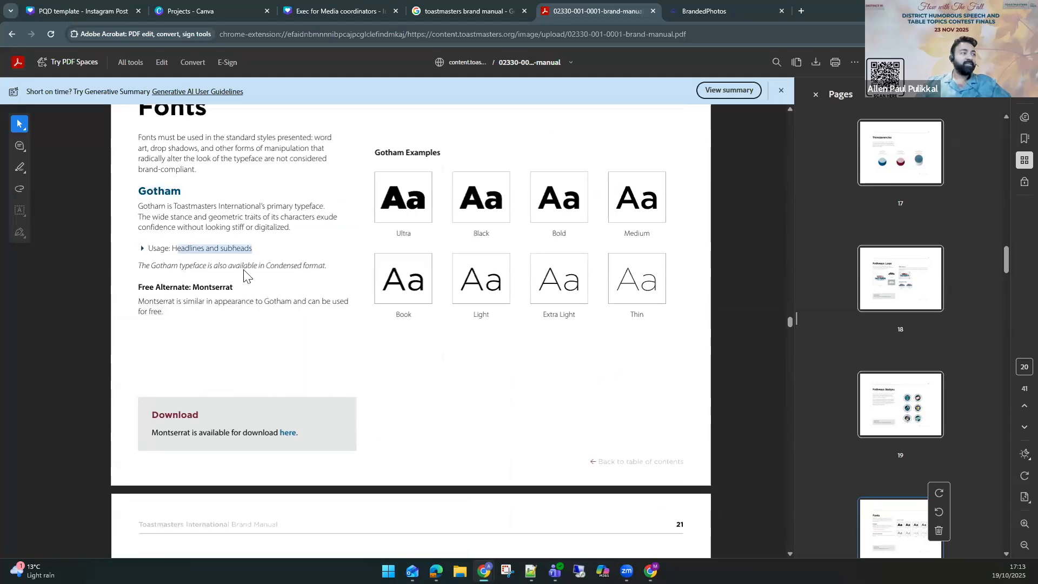
Highlight the free alternate font name Montserrat on the Gotham fonts page.
left_click(327, 267)
double_click(168, 194)
left_click(222, 289)
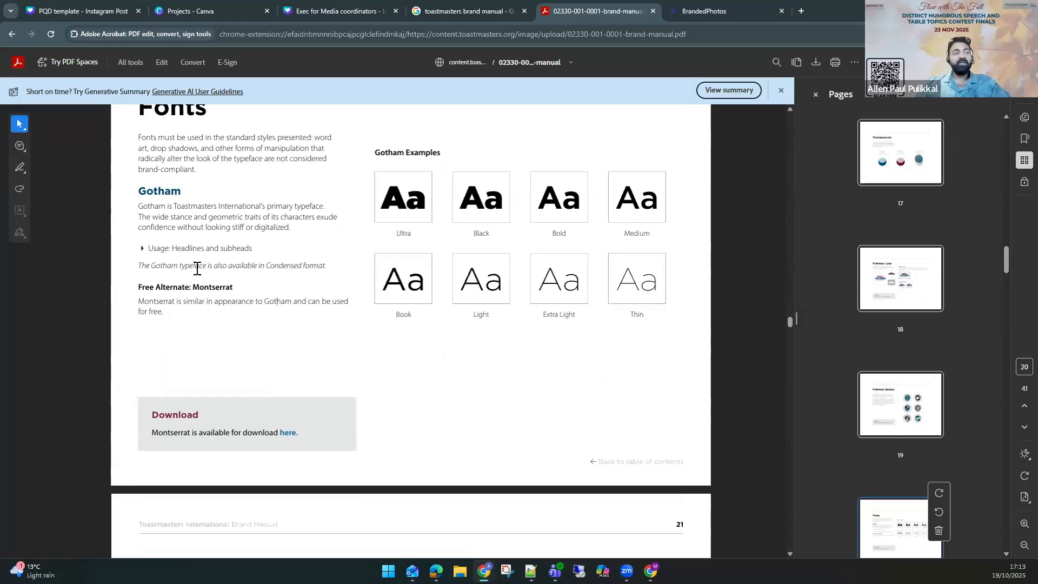
double_click(211, 288)
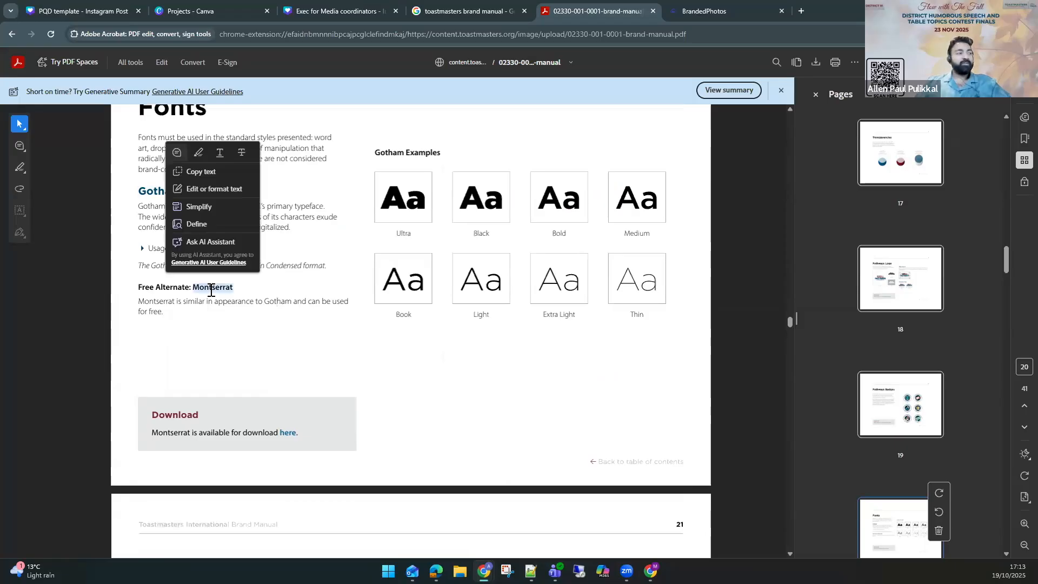
left_click(245, 288)
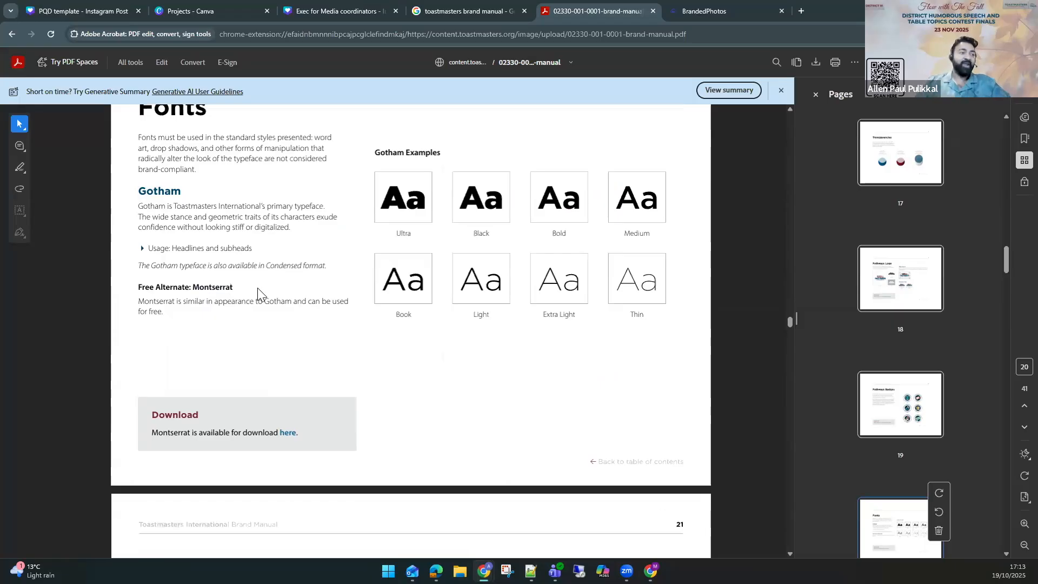
Scroll to the Myriad Pro fonts page and highlight its heading, usage line and free alternate Source Sans 3.
scroll(258, 289, "down", 6)
scroll(259, 295, "down", 3)
scroll(227, 276, "up", 2)
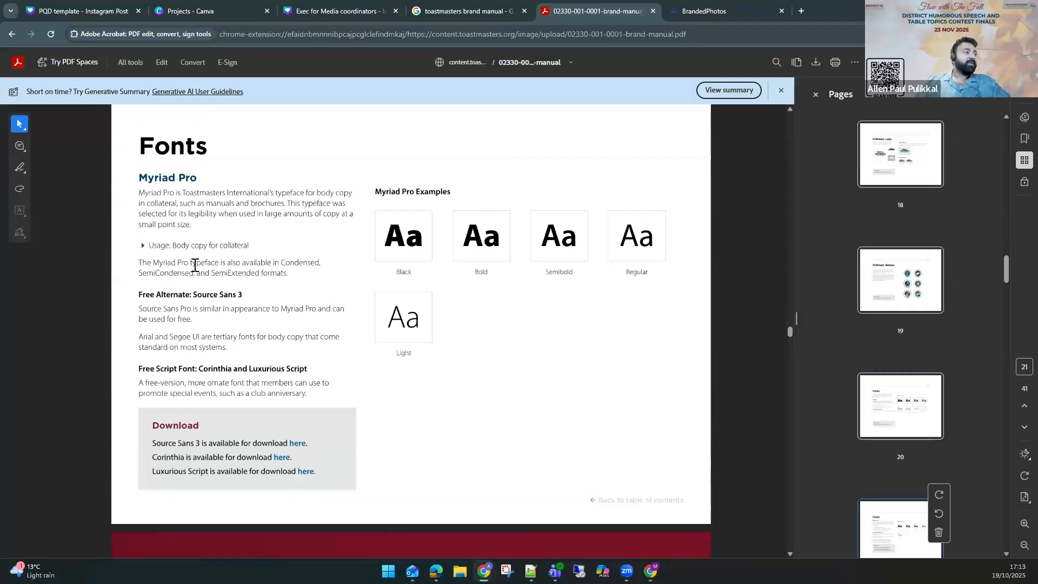
left_click_drag(173, 245, 294, 249)
left_click_drag(139, 179, 295, 199)
left_click(301, 241)
left_click_drag(194, 296, 273, 299)
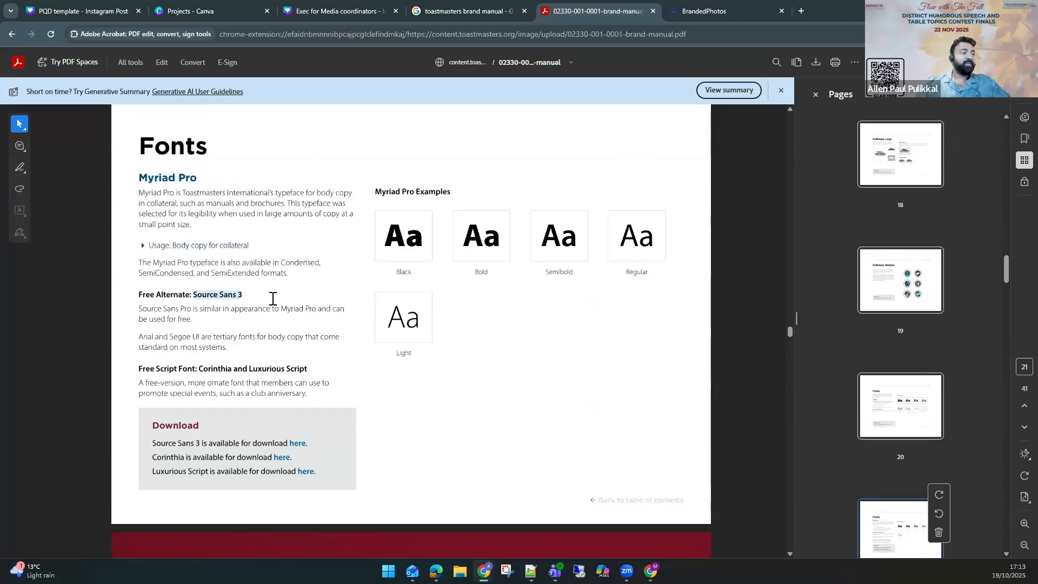
Scroll to the Images and Photography page and open its branded images download link in a new tab.
scroll(277, 300, "down", 9)
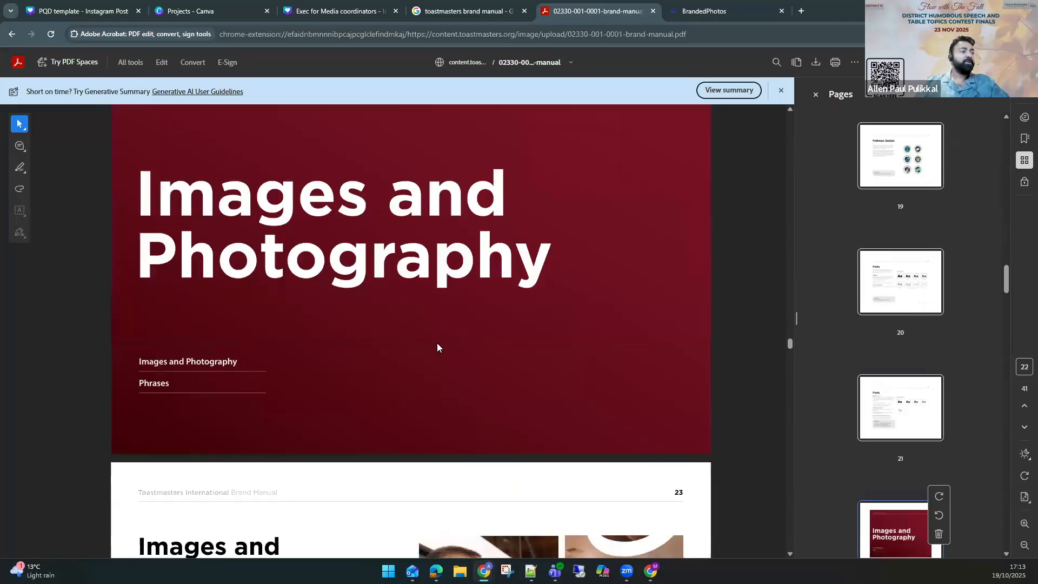
scroll(438, 344, "down", 6)
scroll(357, 344, "down", 5)
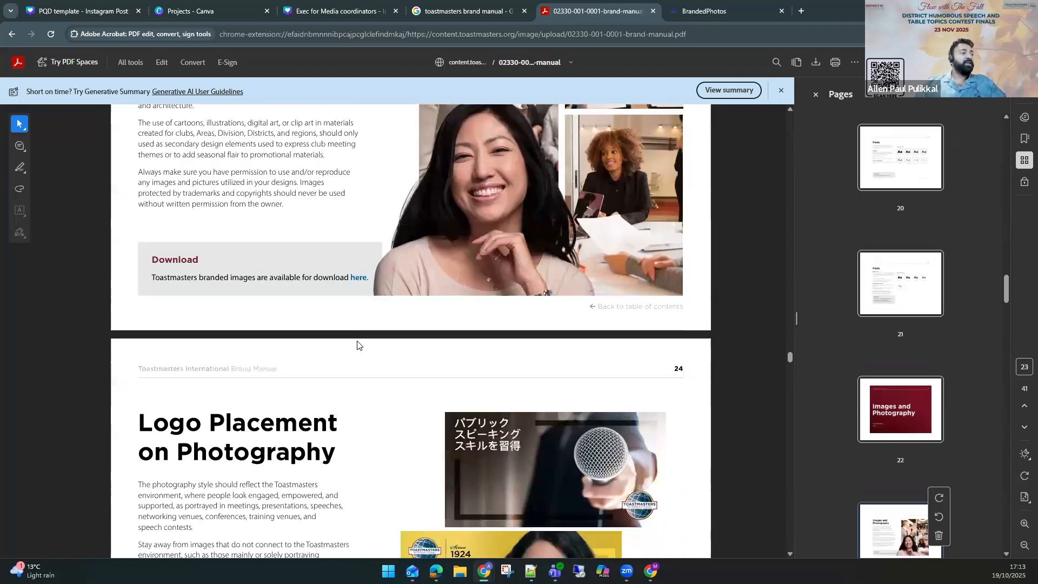
scroll(349, 388, "up", 2)
scroll(346, 388, "up", 1)
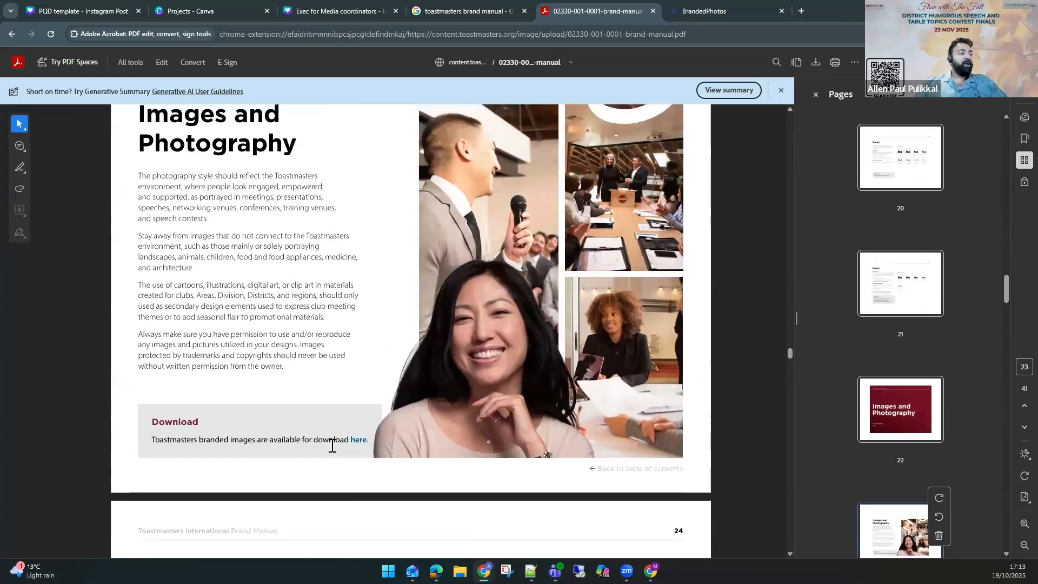
left_click_drag(230, 440, 366, 439)
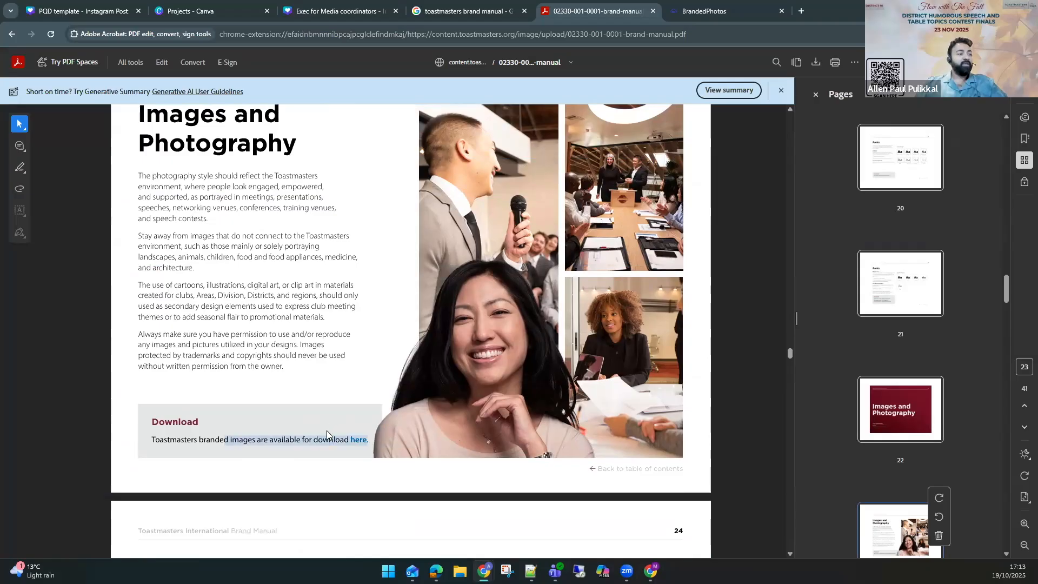
left_click(356, 440)
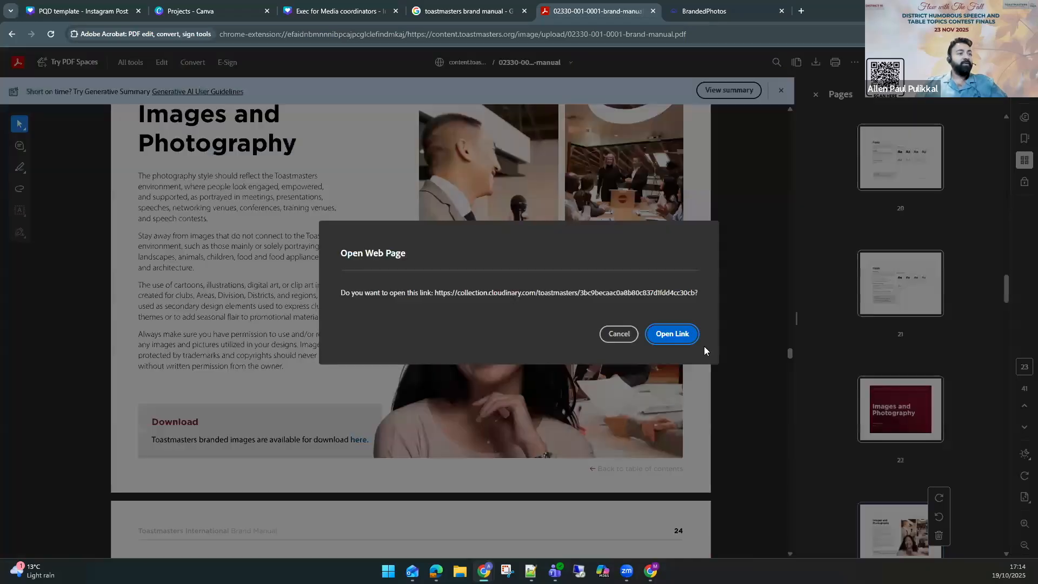
left_click(673, 333)
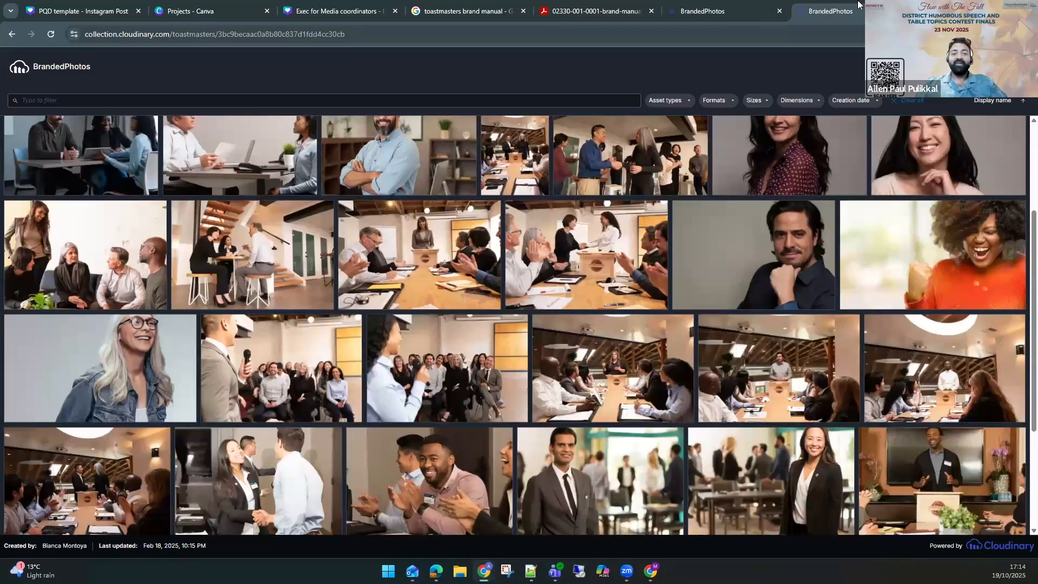
Close the duplicate photo tab, open photo NBM_1032 in the branded photo library and view its download options.
key("ctrl+w")
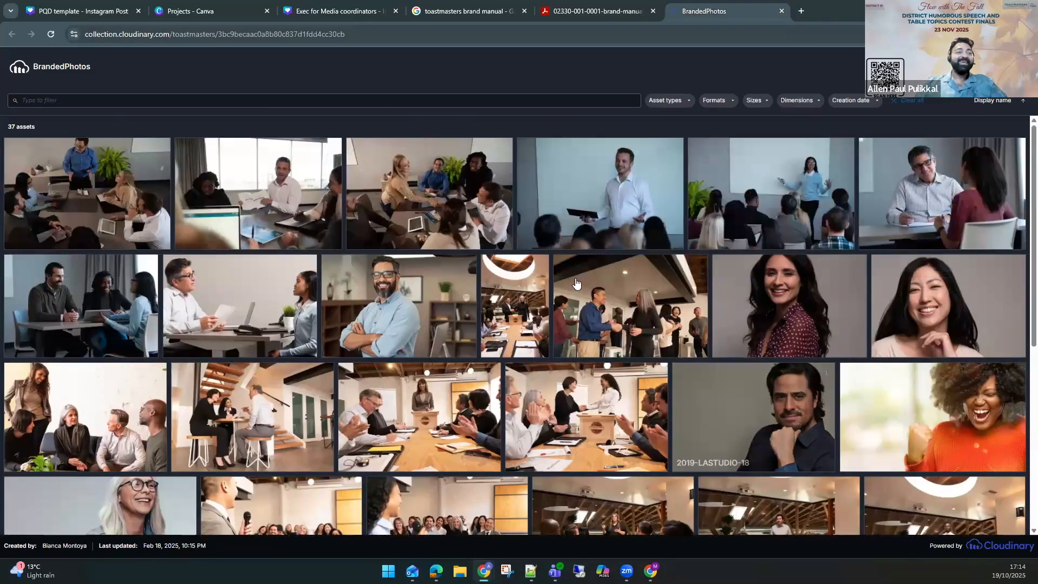
scroll(576, 283, "down", 6)
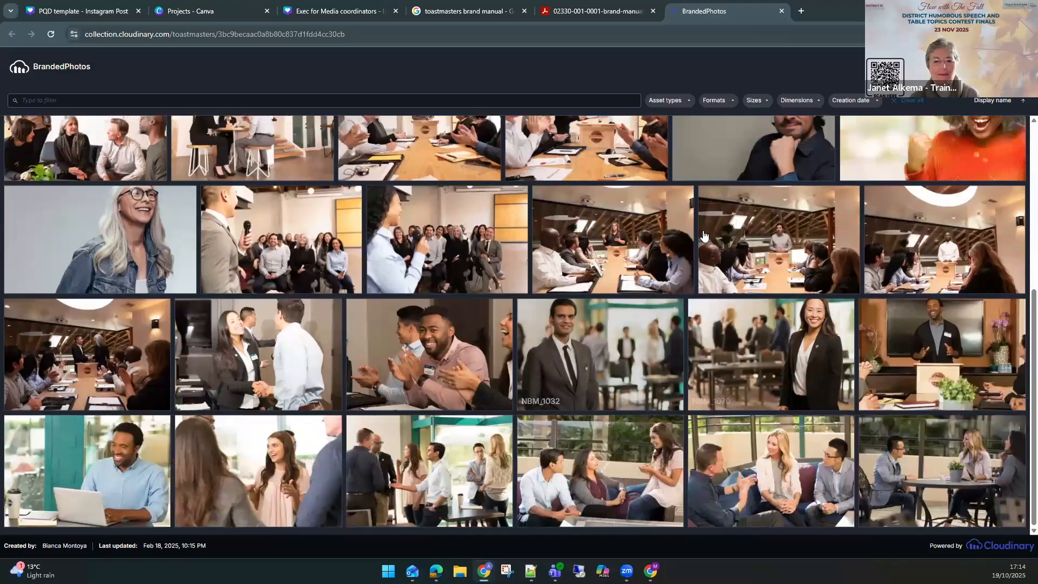
left_click(640, 369)
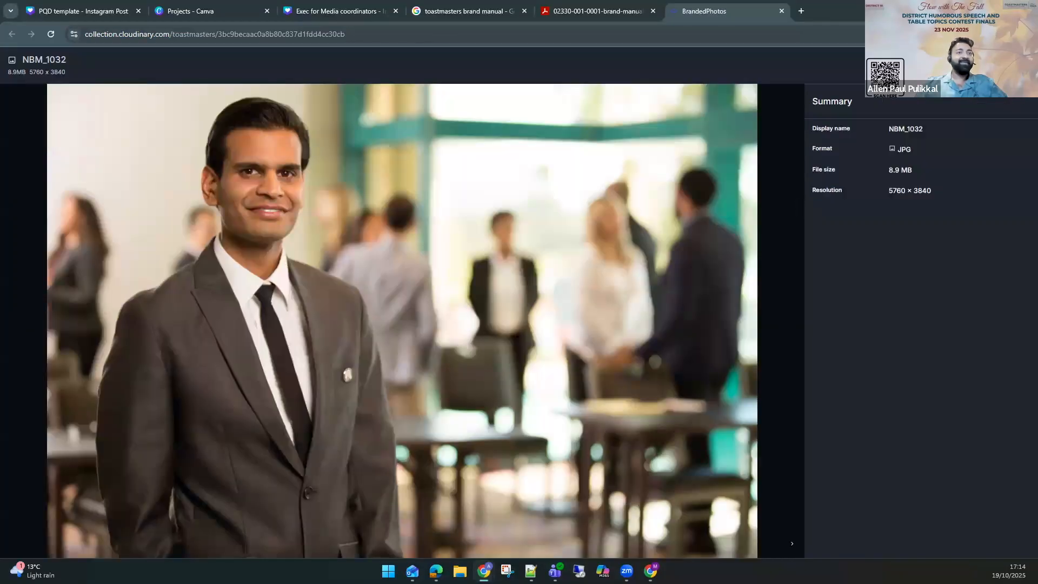
left_click(993, 65)
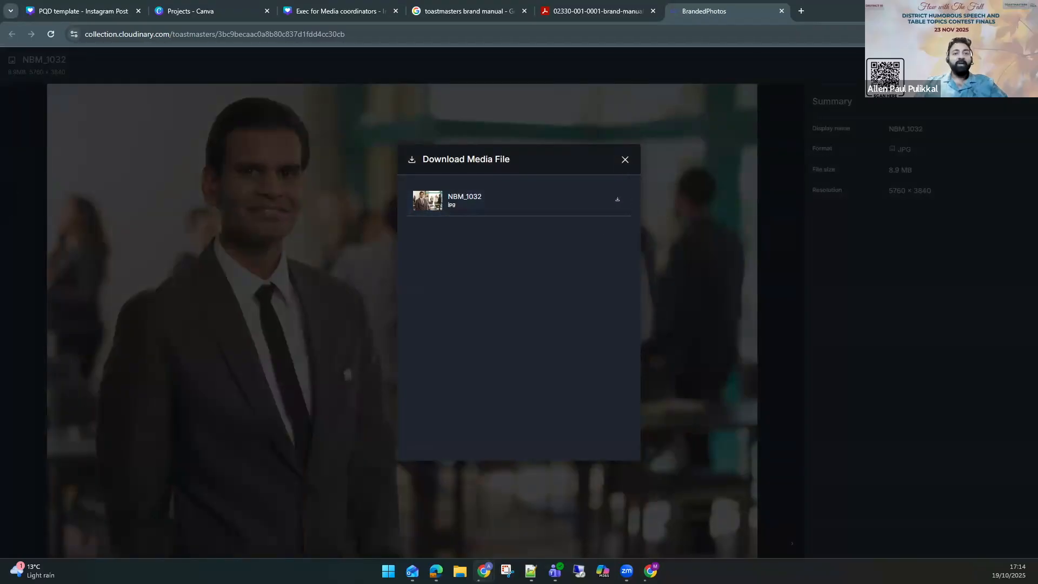
left_click(626, 160)
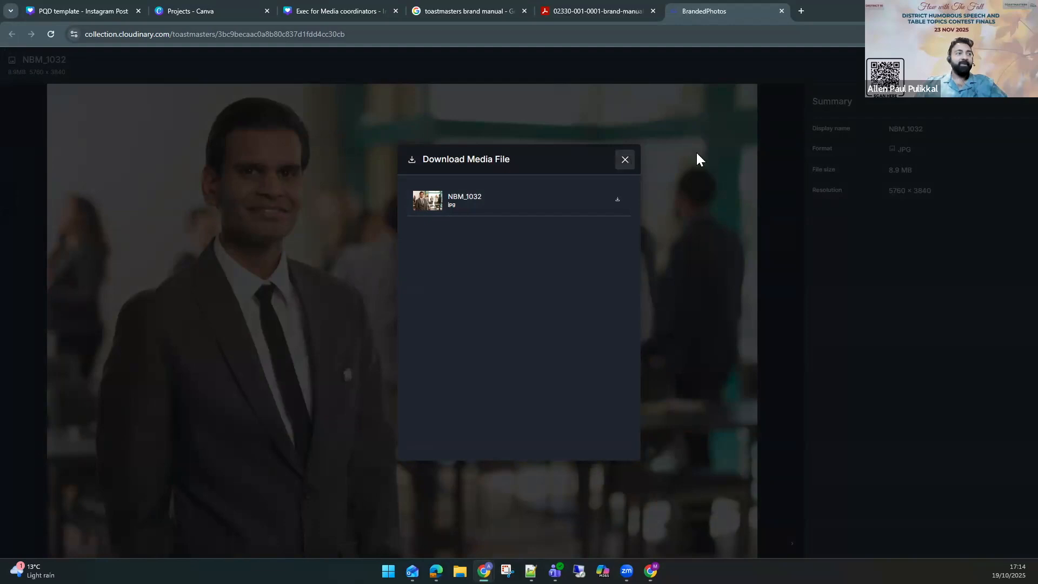
key("Escape")
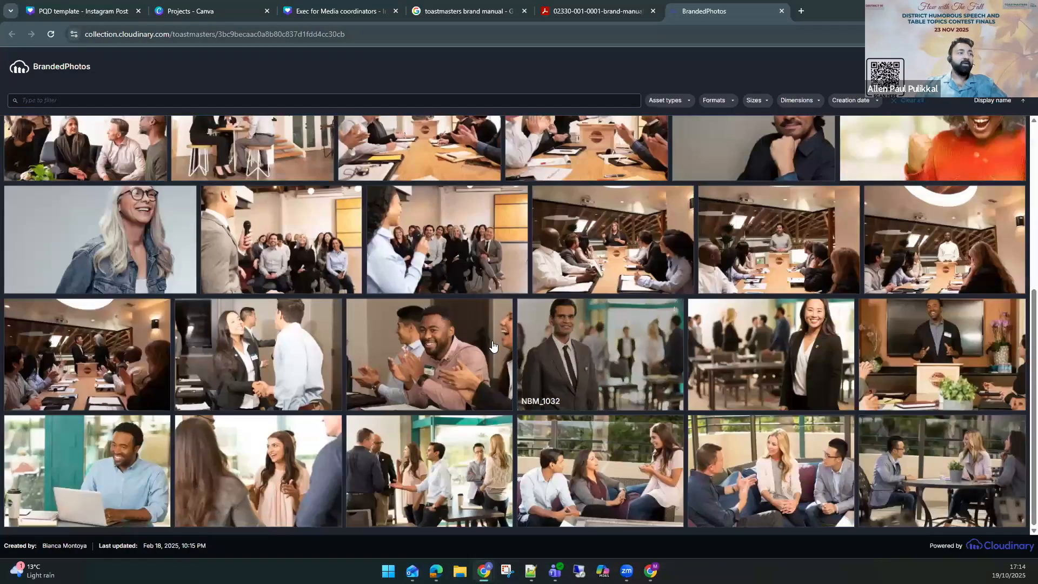
Open photo 2019-LASTUDIO-9 and view its download options.
left_click(78, 386)
left_click(999, 65)
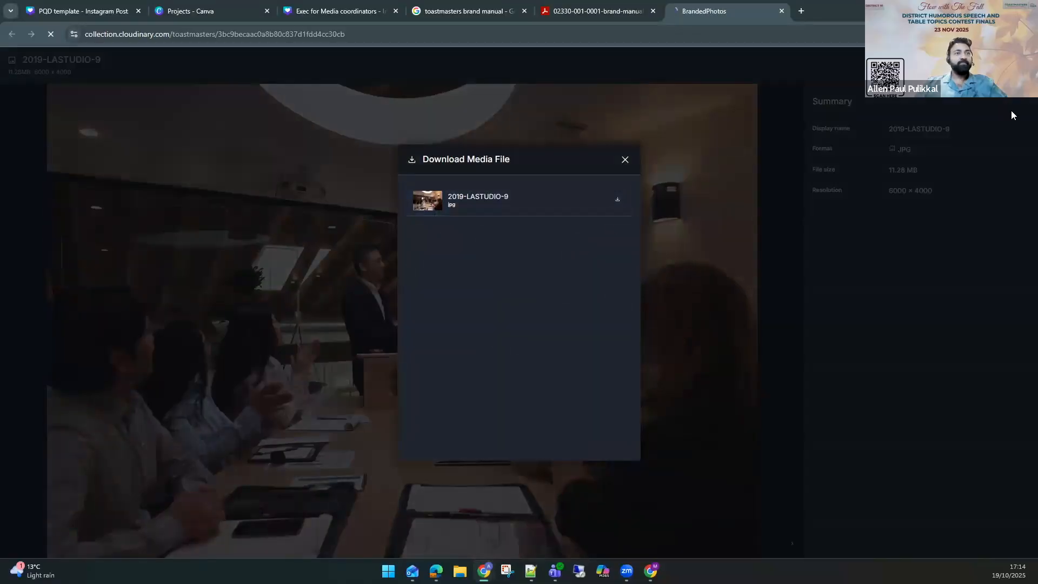
left_click(625, 159)
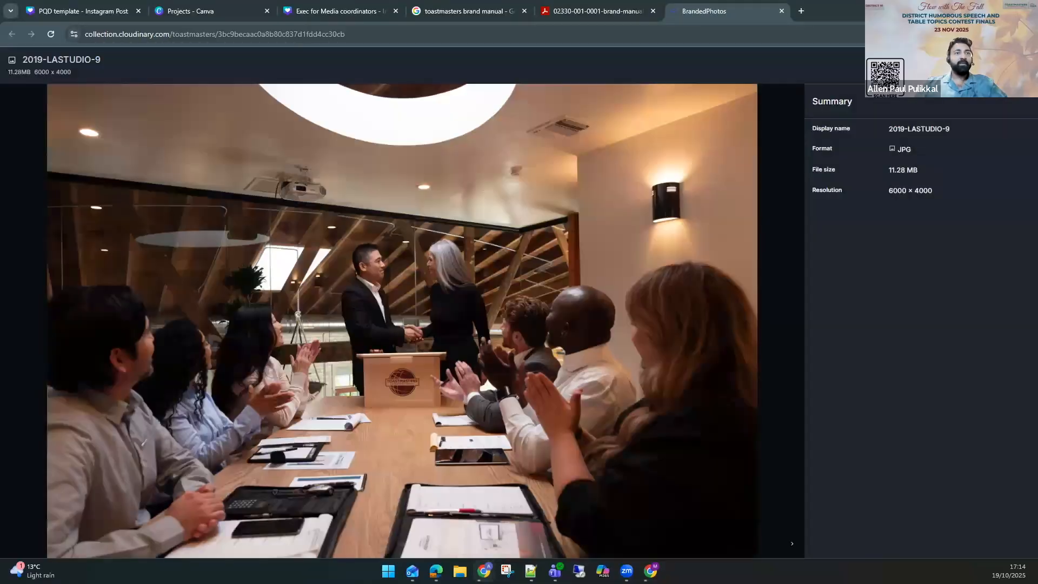
key("Escape")
Open photo 2019-LASTUDIO-8 and download its JPG file from the download dialog.
scroll(407, 401, "down", 5)
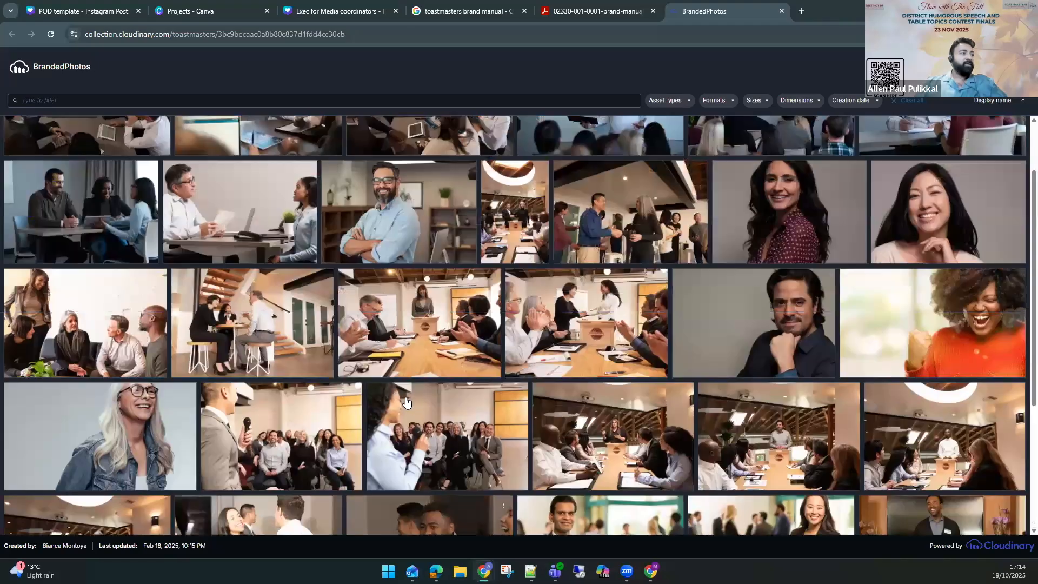
scroll(407, 400, "up", 3)
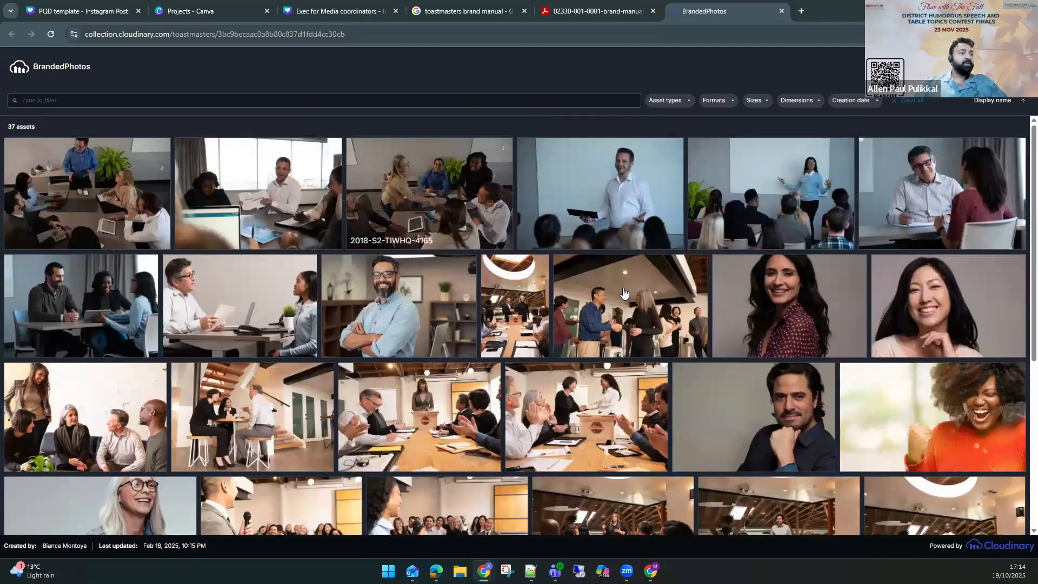
scroll(563, 423, "down", 1)
scroll(563, 423, "down", 4)
left_click(626, 238)
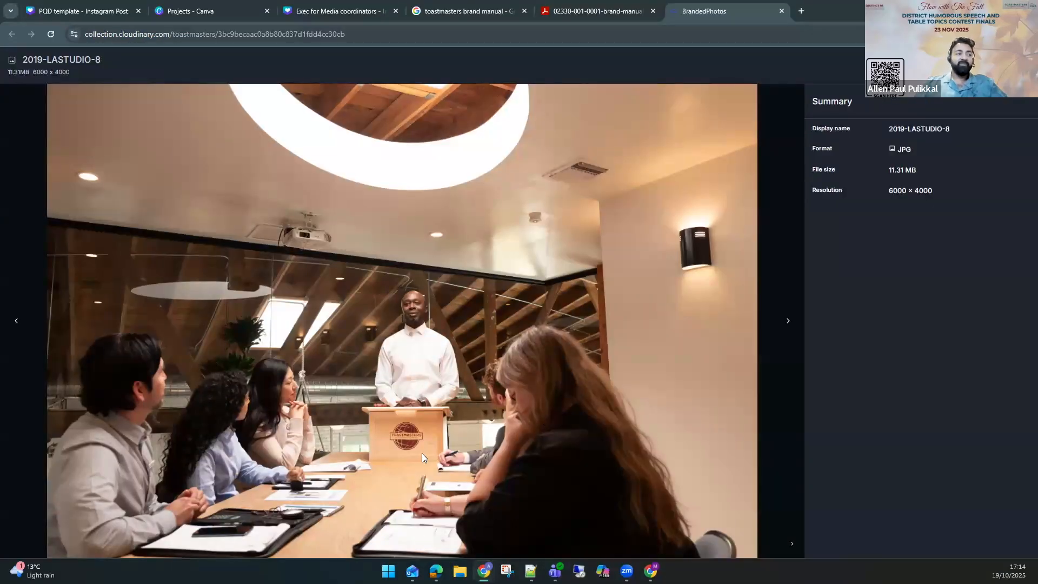
left_click(1017, 65)
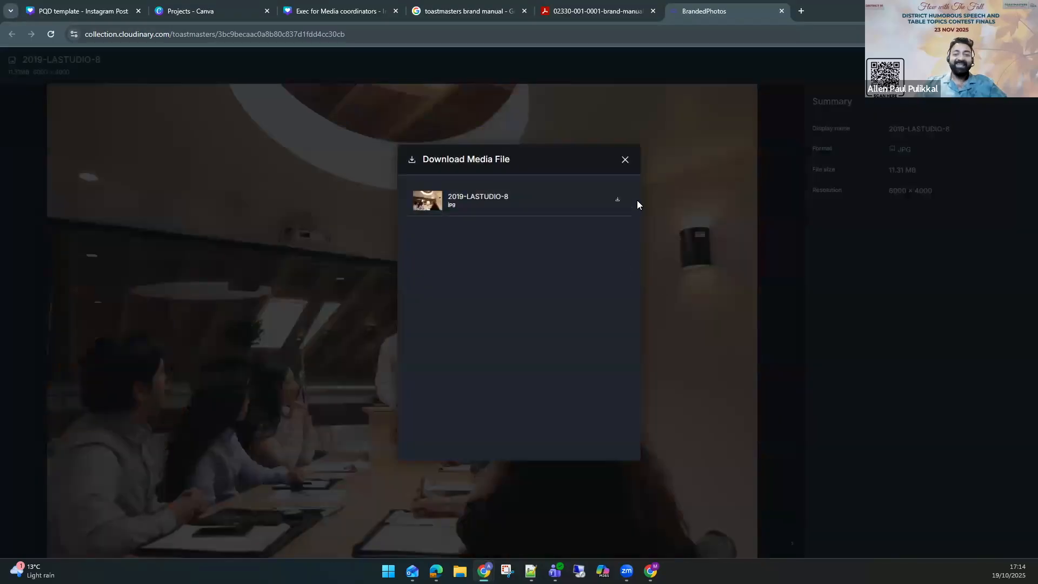
left_click(619, 201)
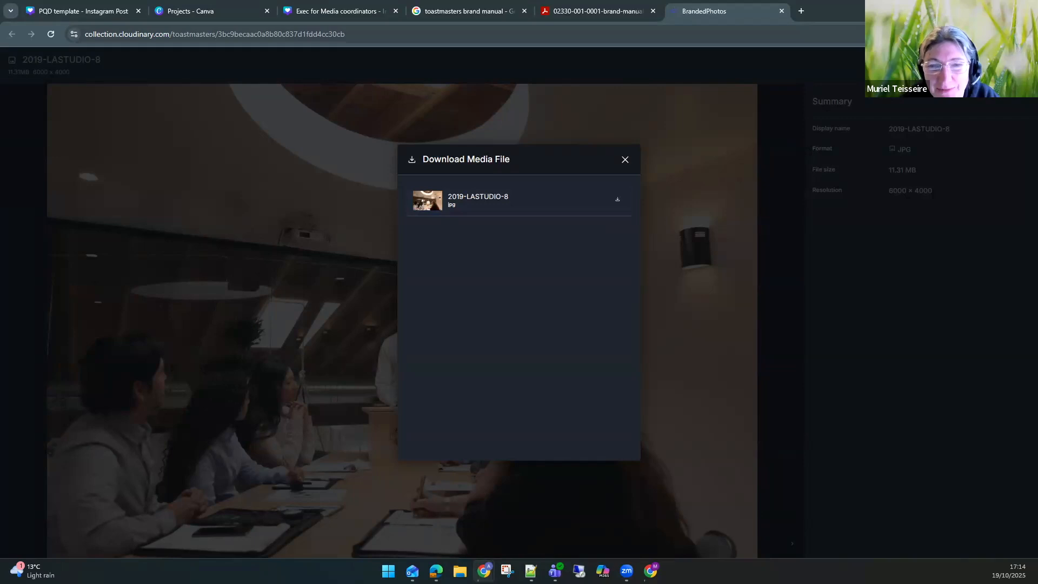
left_click(718, 148)
left_click(782, 260)
scroll(785, 260, "up", 5)
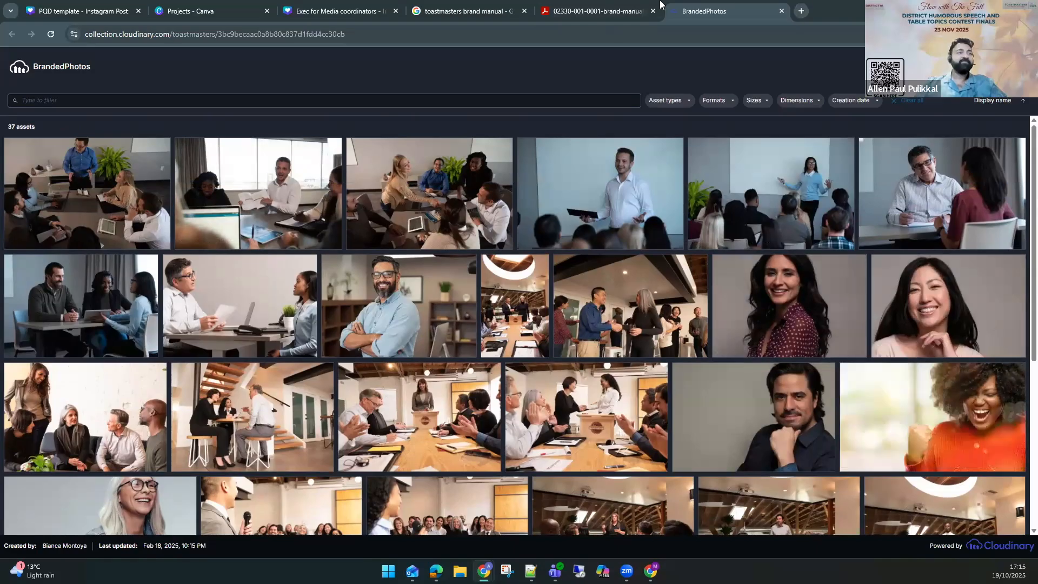
left_click(591, 5)
left_click(472, 4)
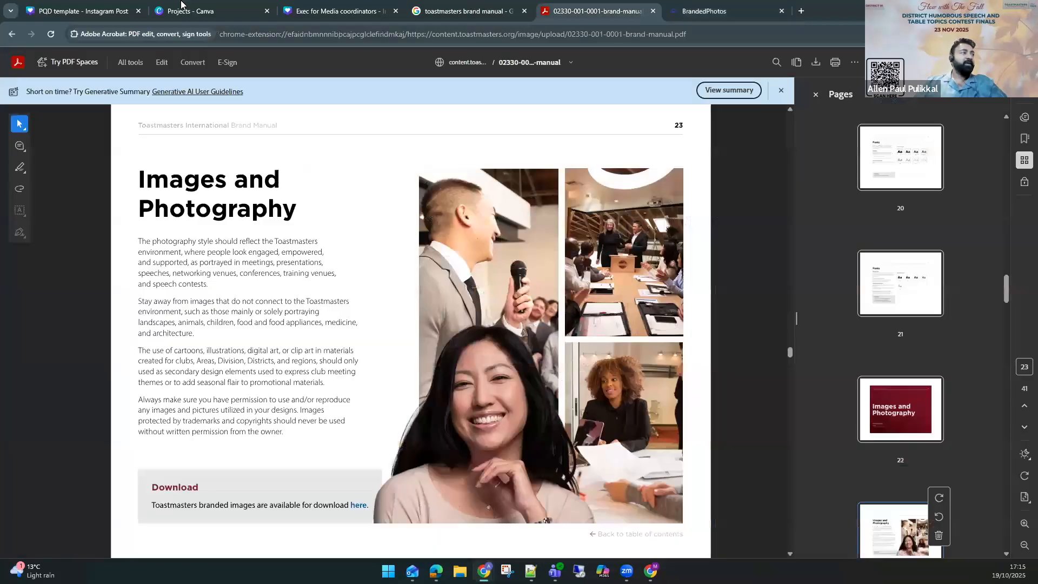
left_click(177, 6)
left_click(714, 8)
scroll(710, 387, "down", 1)
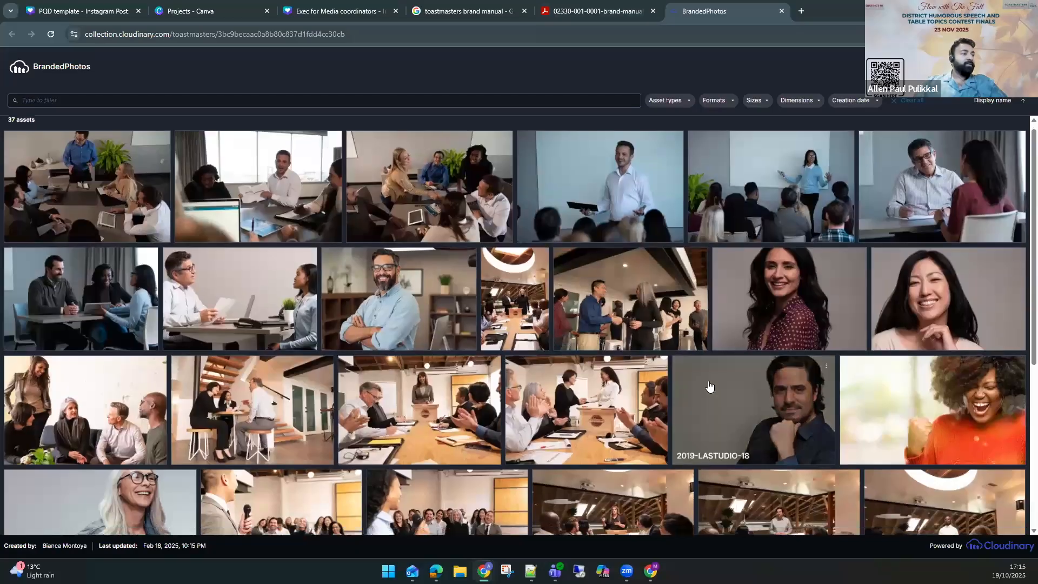
scroll(710, 386, "down", 5)
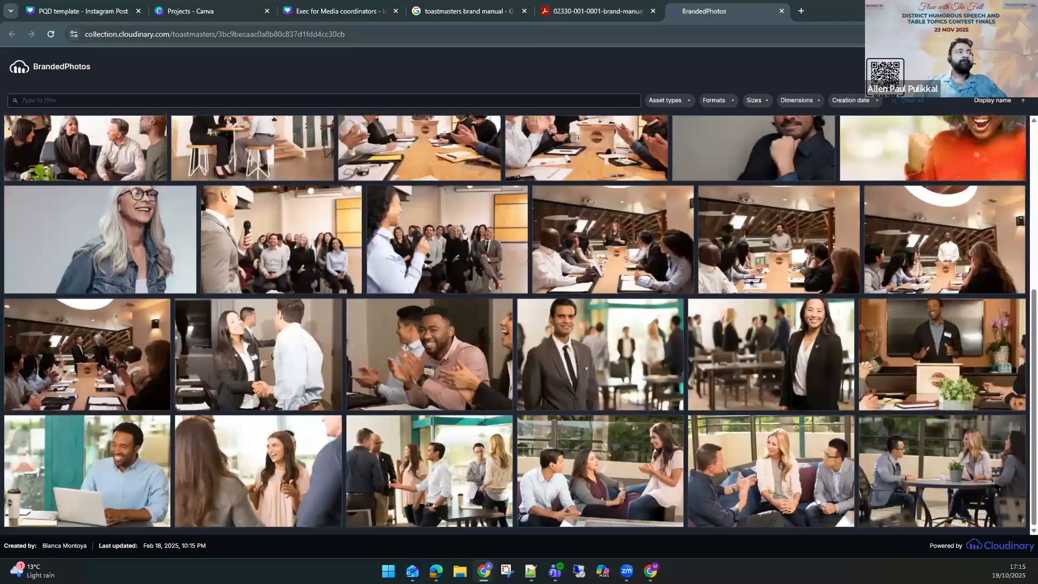
Switch to Canva and browse the home page's template search and recent designs.
key("alt+Tab")
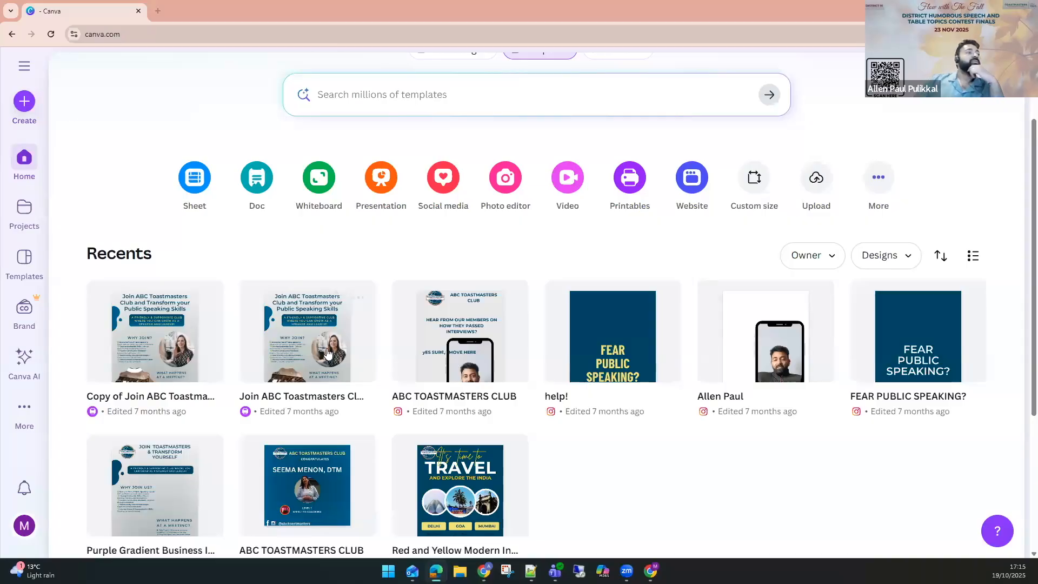
scroll(337, 343, "up", 2)
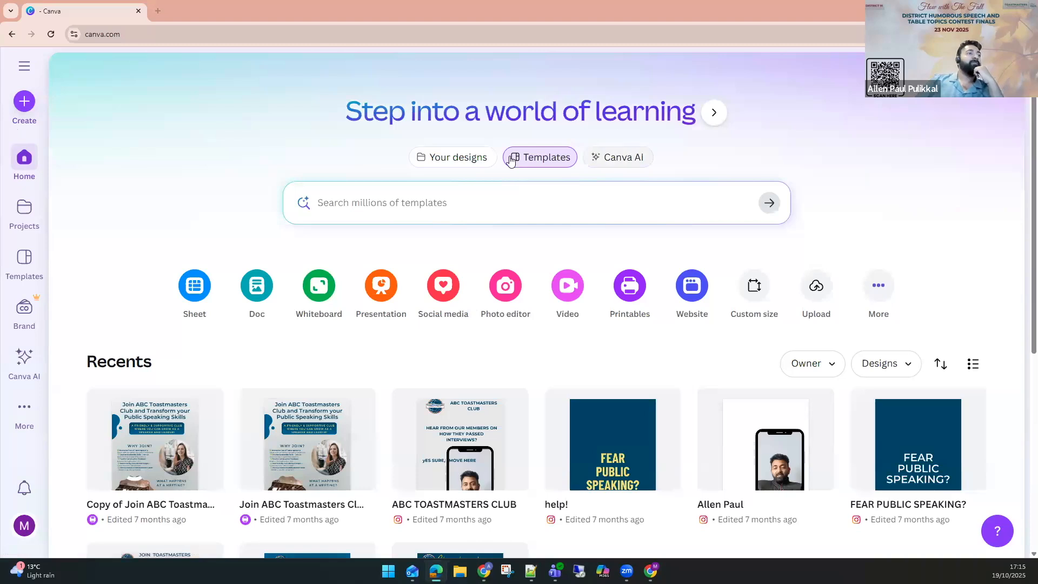
left_click(537, 162)
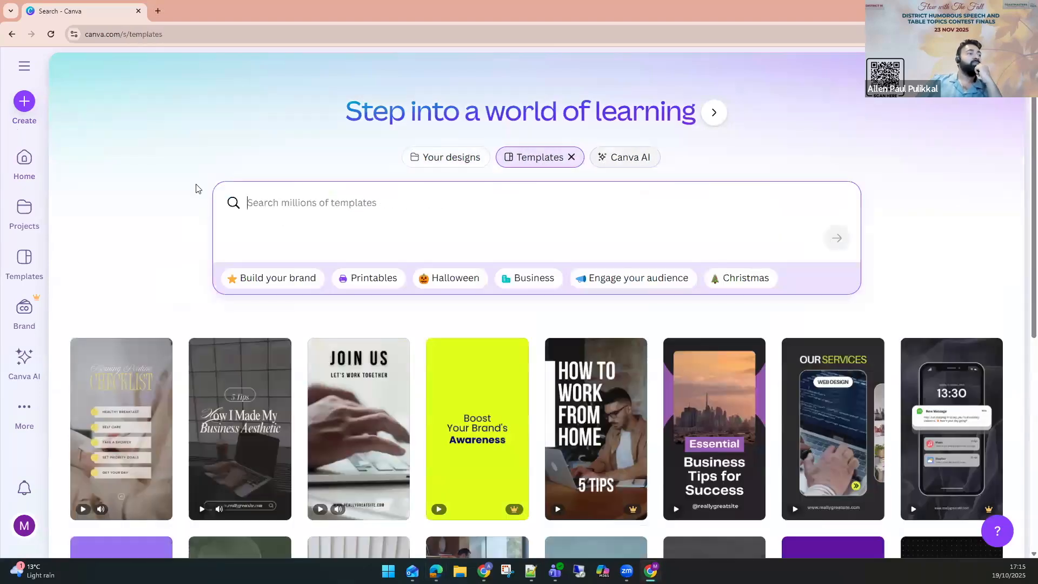
left_click(23, 166)
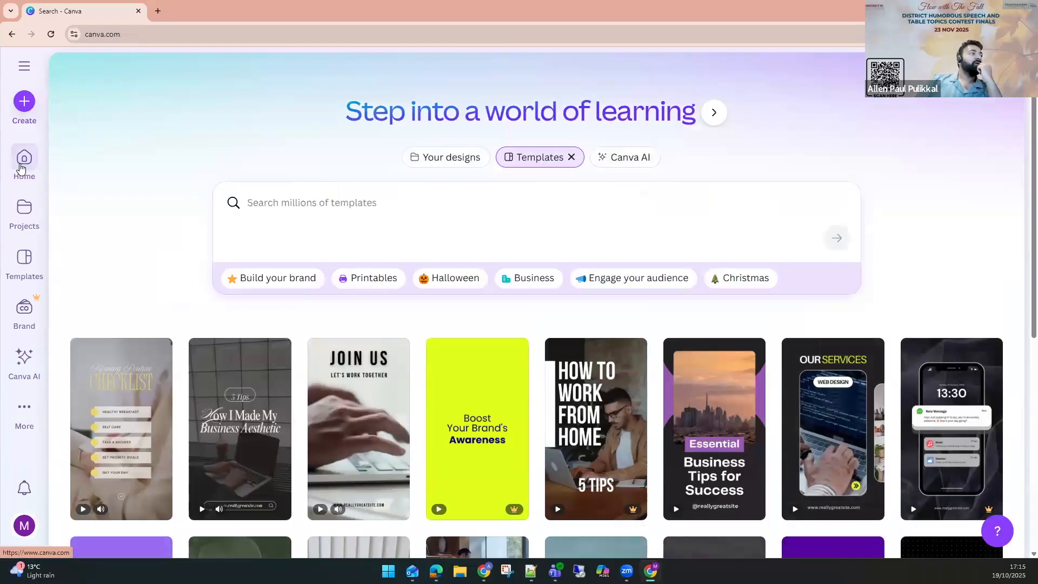
scroll(227, 357, "down", 5)
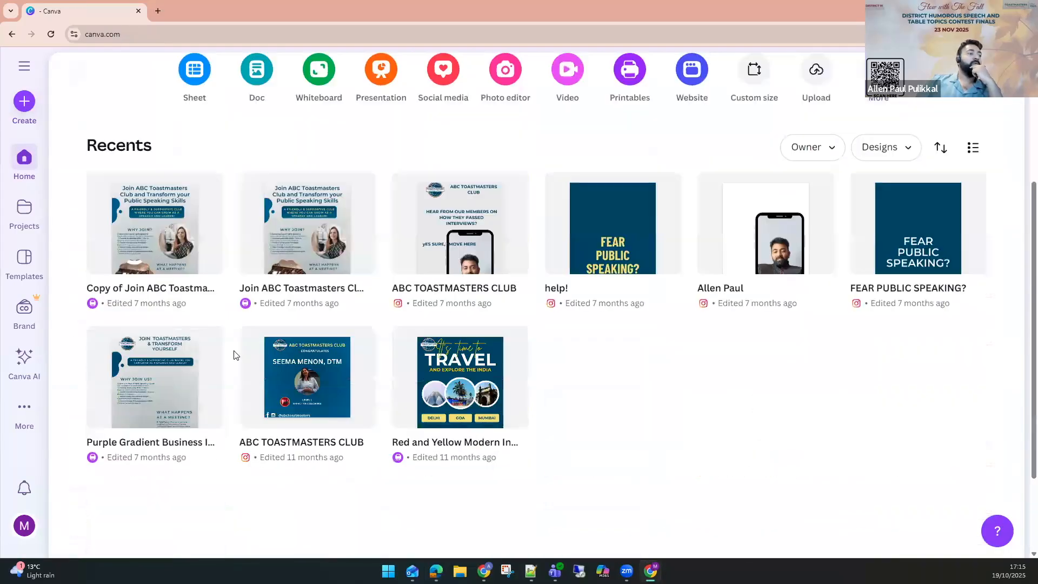
scroll(234, 355, "up", 1)
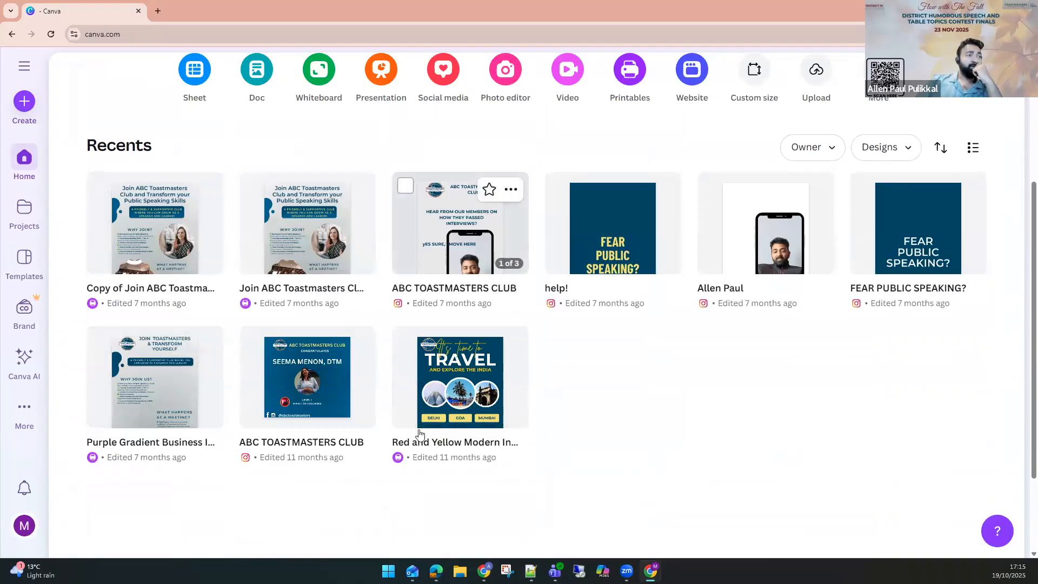
scroll(399, 441, "down", 1)
scroll(399, 441, "down", 2)
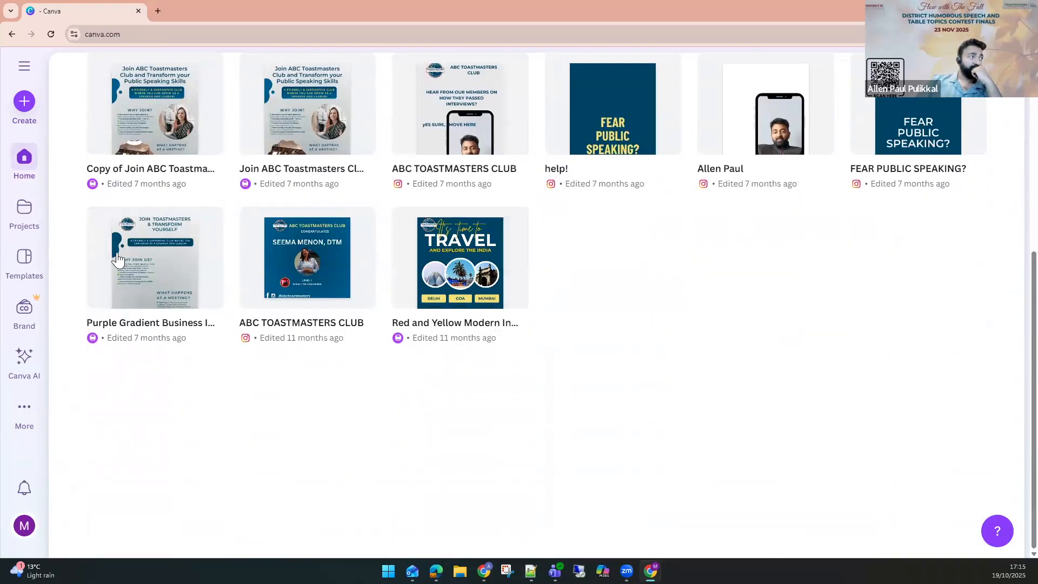
Open the Templates page and browse its template categories and suggested designs.
left_click(19, 213)
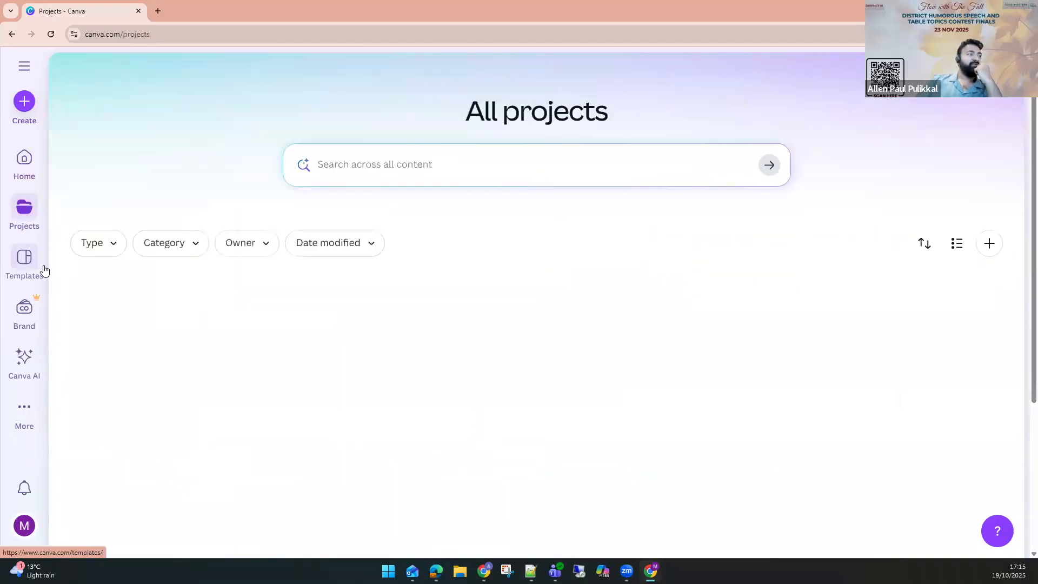
left_click(29, 269)
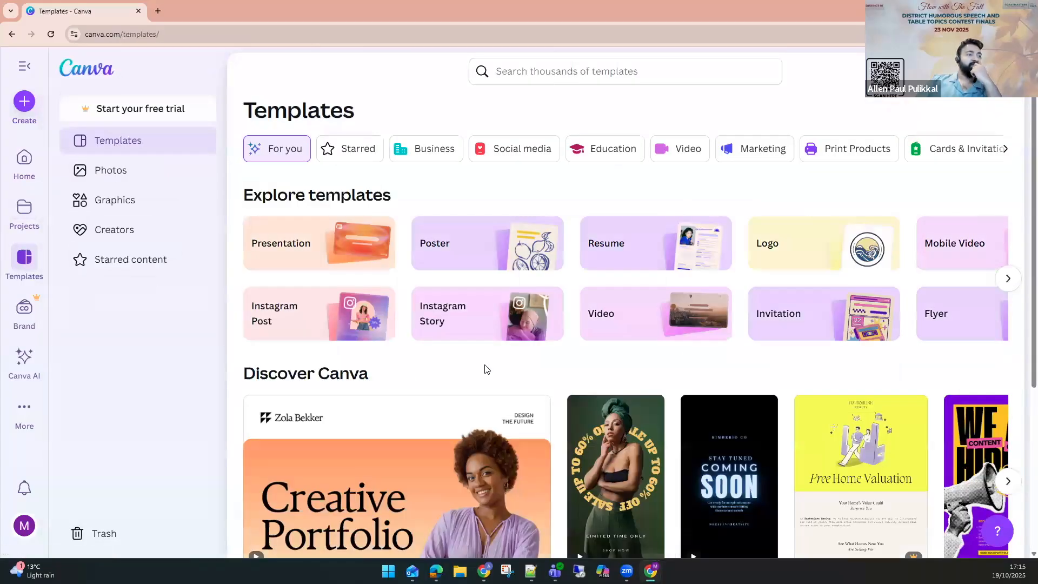
scroll(484, 370, "down", 4)
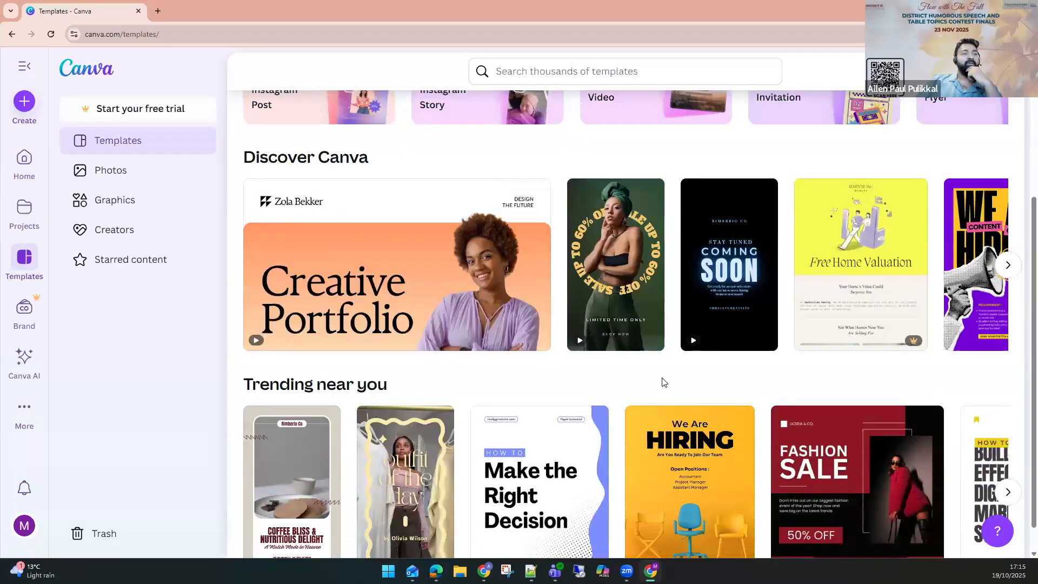
scroll(663, 380, "down", 3)
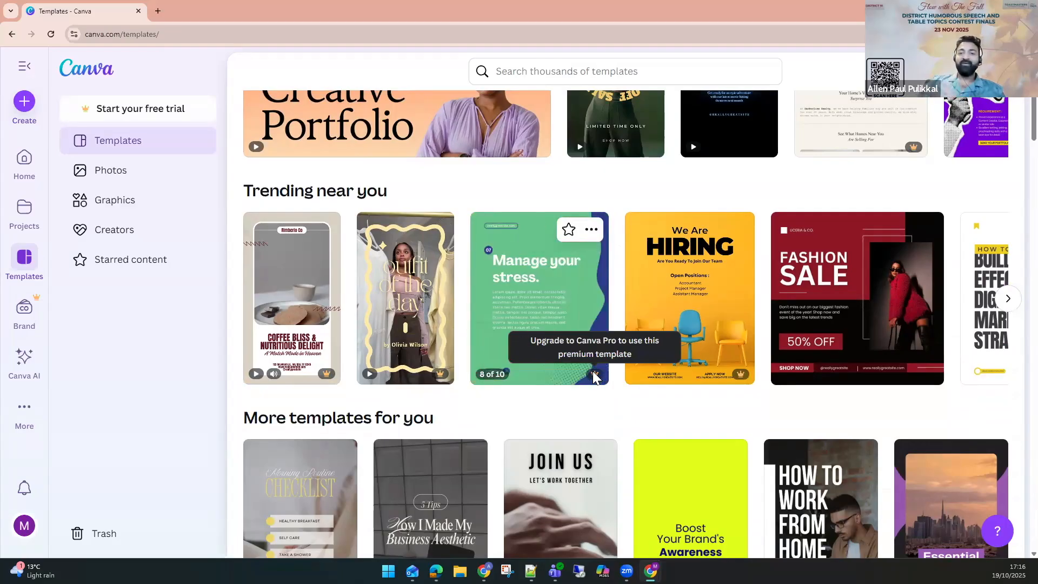
scroll(593, 372, "up", 1)
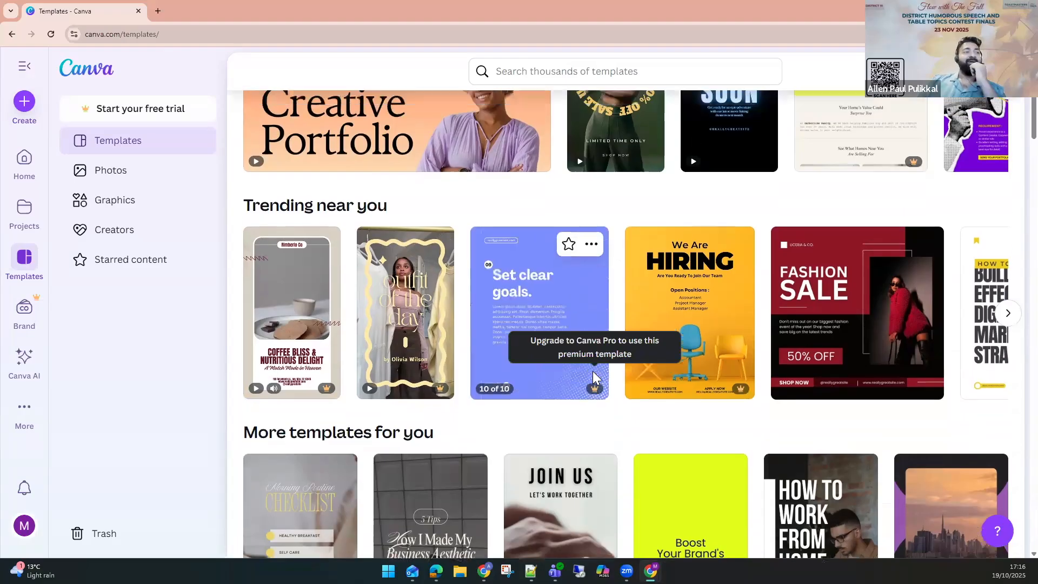
scroll(592, 371, "up", 5)
scroll(631, 402, "down", 5)
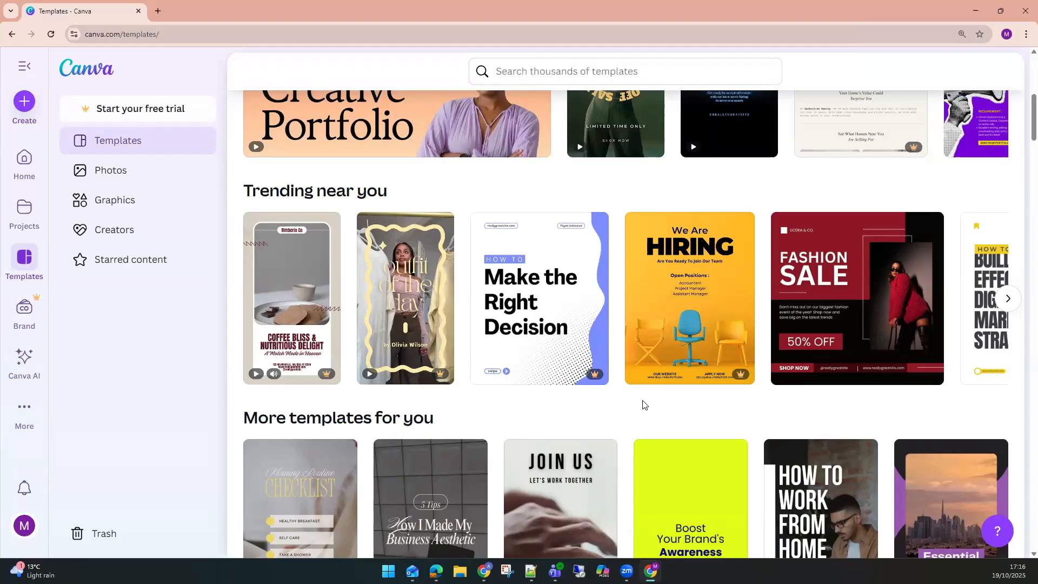
scroll(609, 359, "up", 7)
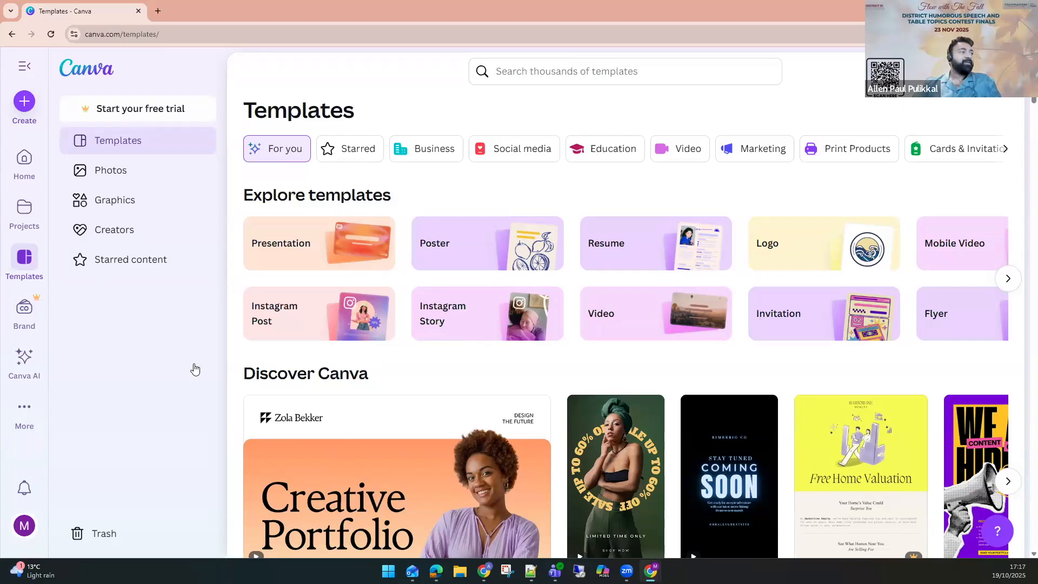
scroll(589, 379, "down", 15)
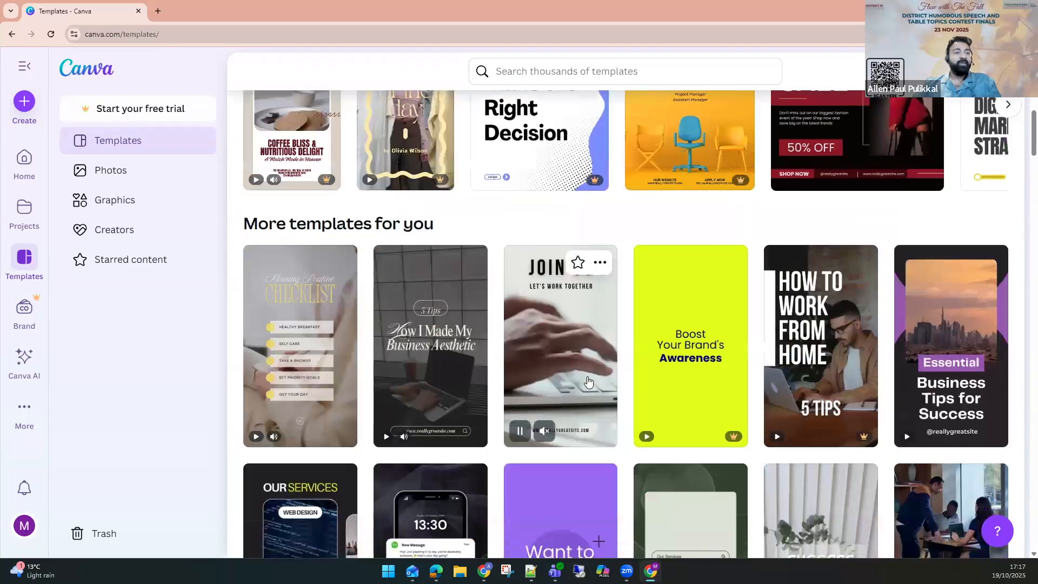
scroll(587, 385, "down", 5)
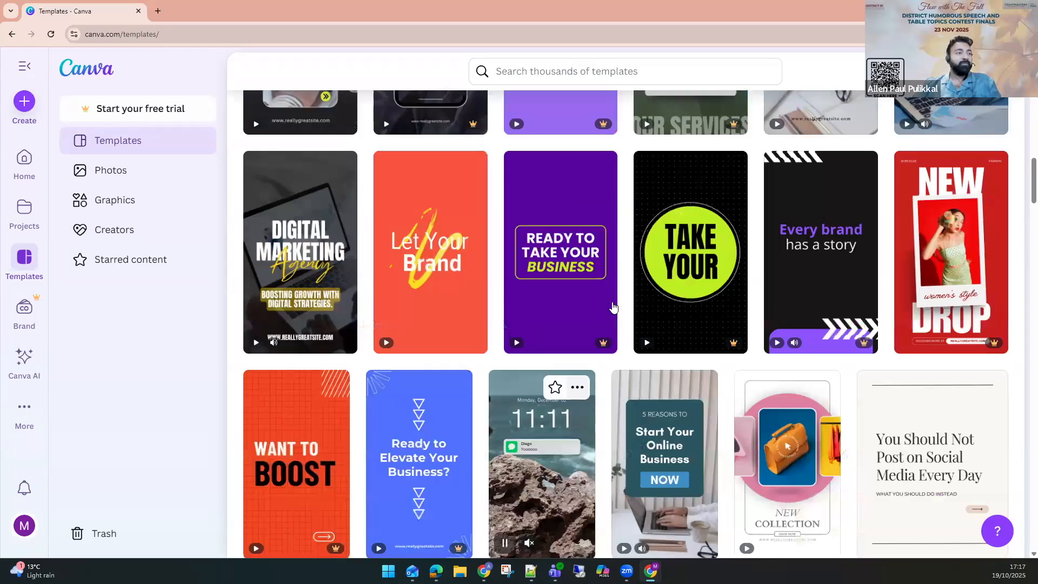
scroll(543, 273, "up", 20)
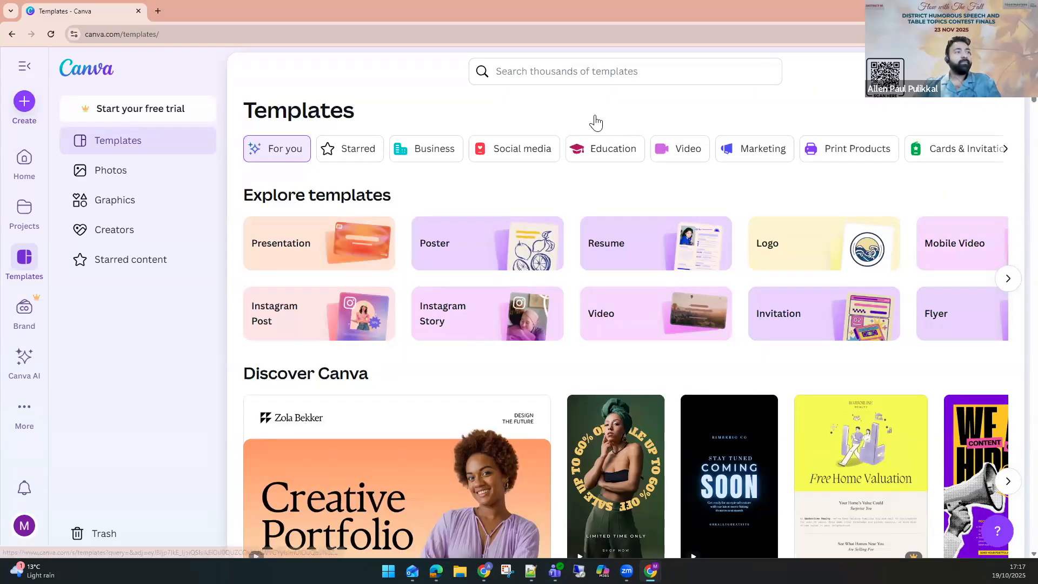
Search Canva templates for testimonial.
left_click(613, 71)
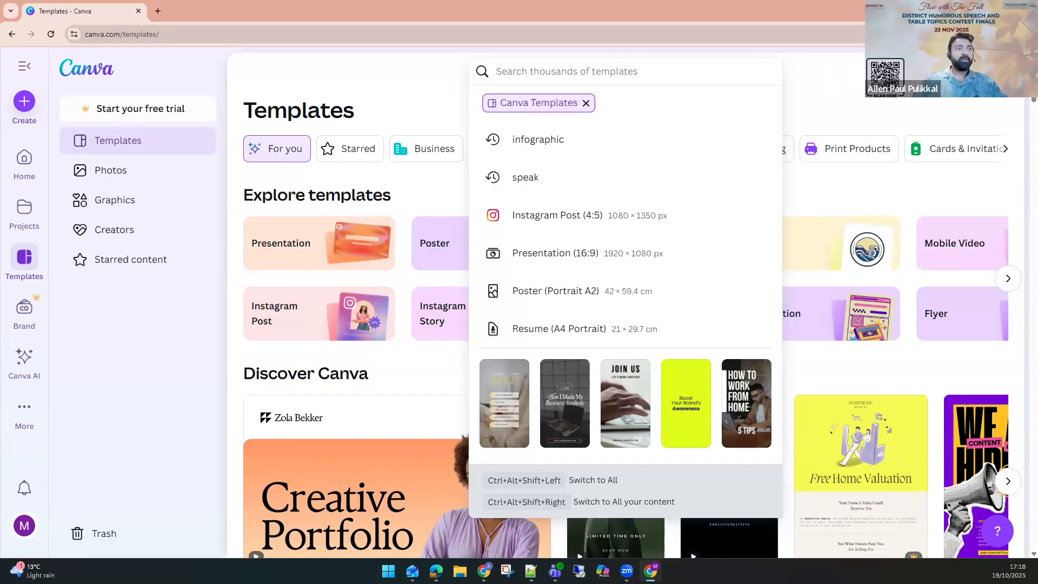
left_click(588, 76)
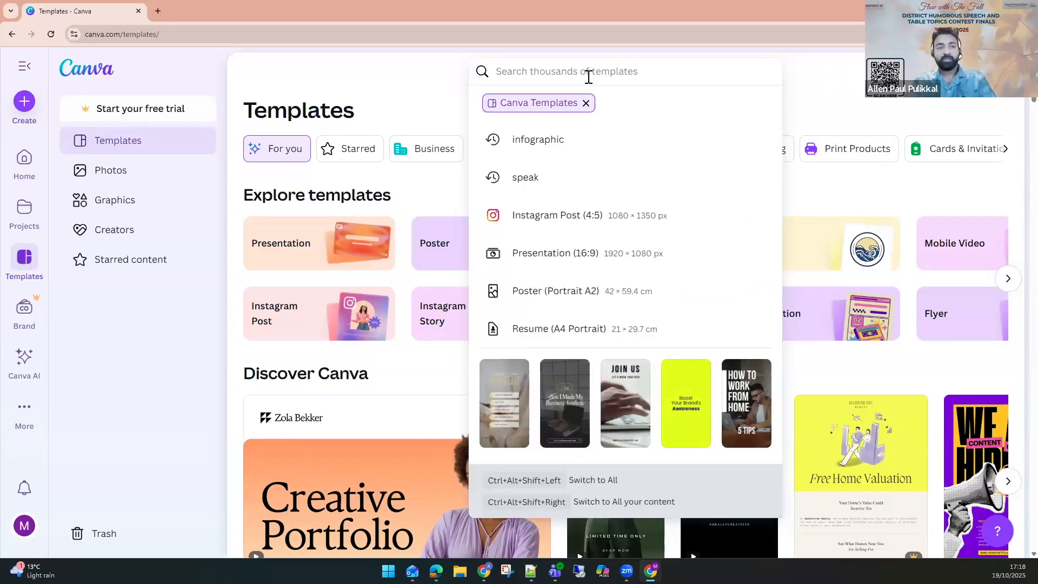
type("testimonials")
key("Return")
left_click(589, 75)
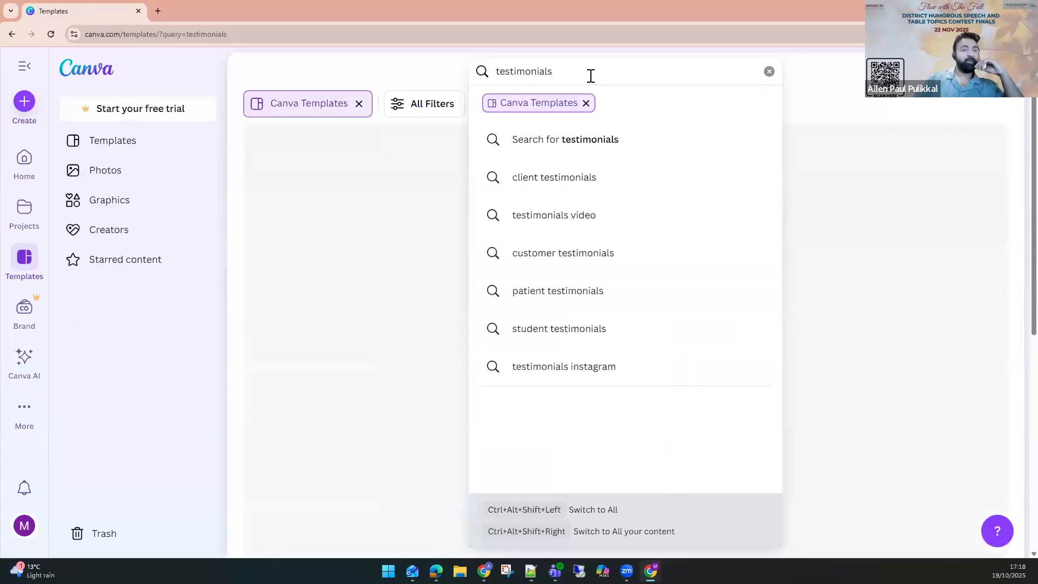
key("BackSpace")
key("Return")
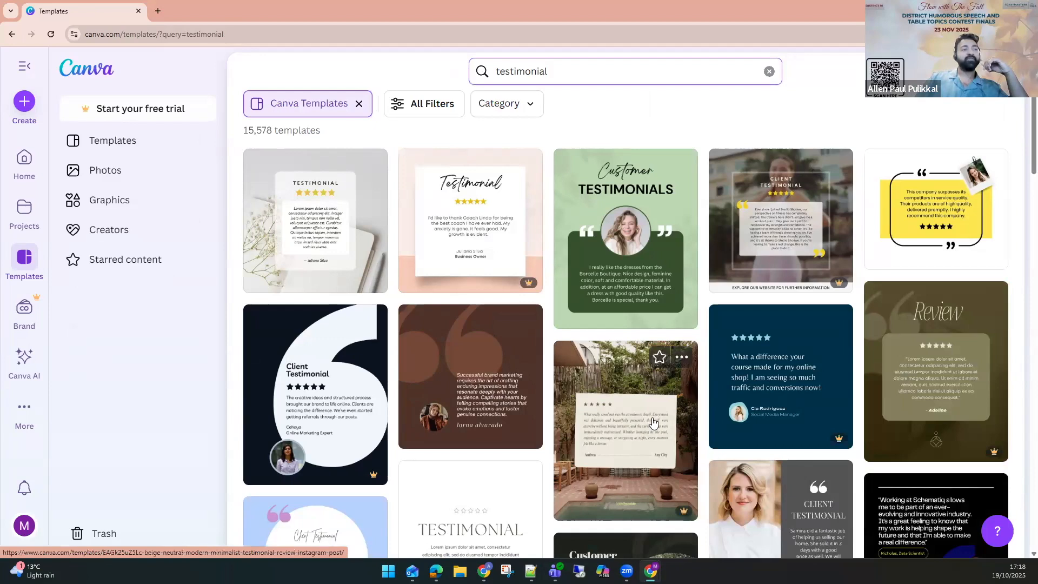
Scroll through the testimonial template results to compare designs.
scroll(654, 427, "down", 4)
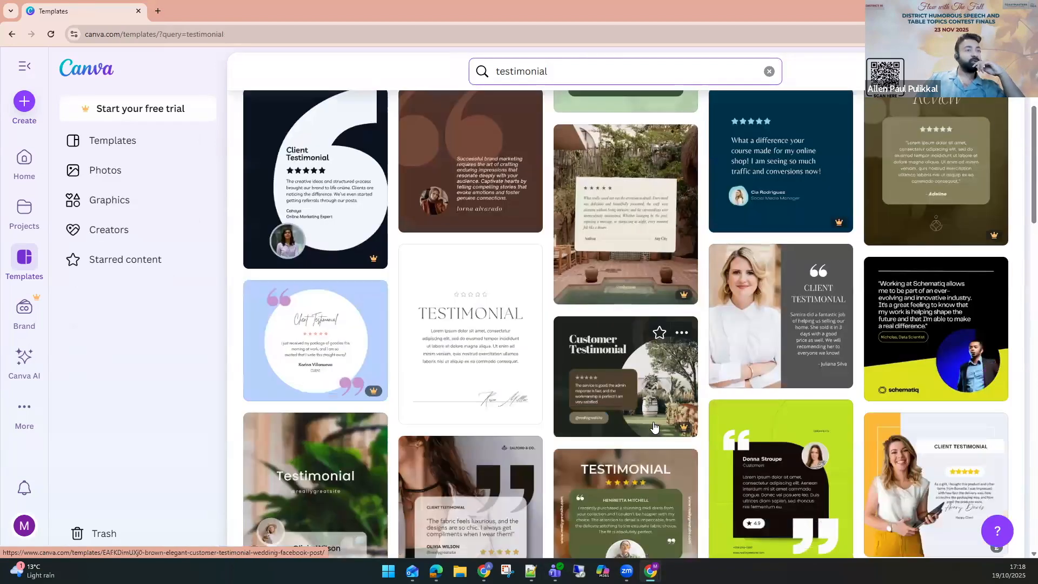
scroll(653, 427, "down", 3)
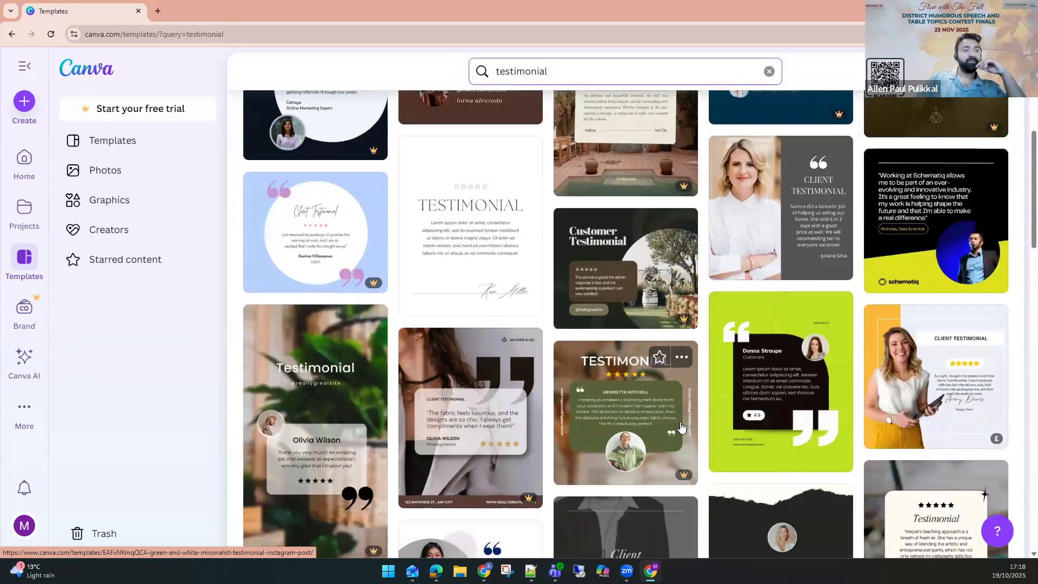
scroll(683, 429, "up", 7)
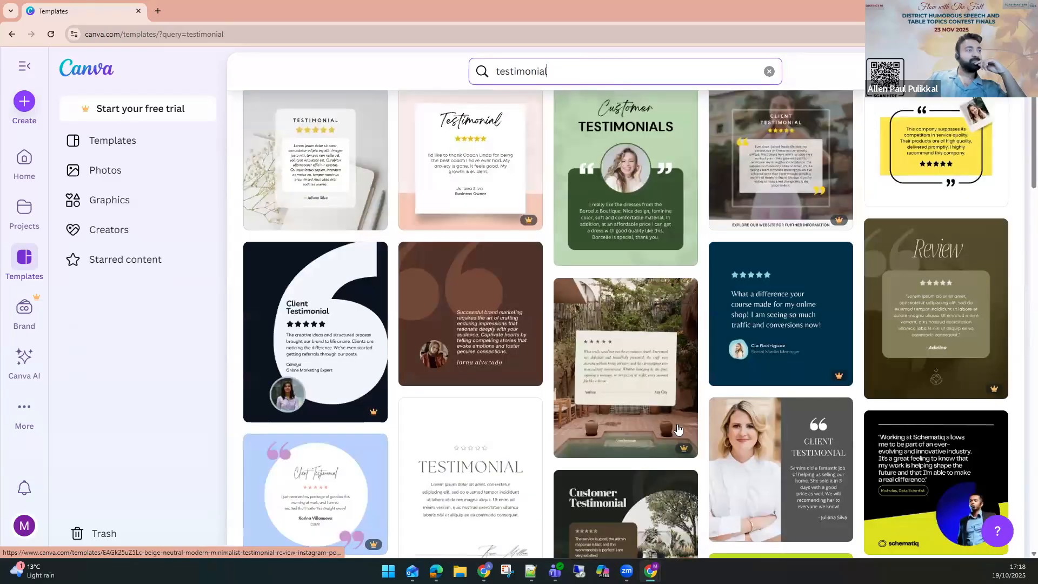
scroll(678, 429, "up", 1)
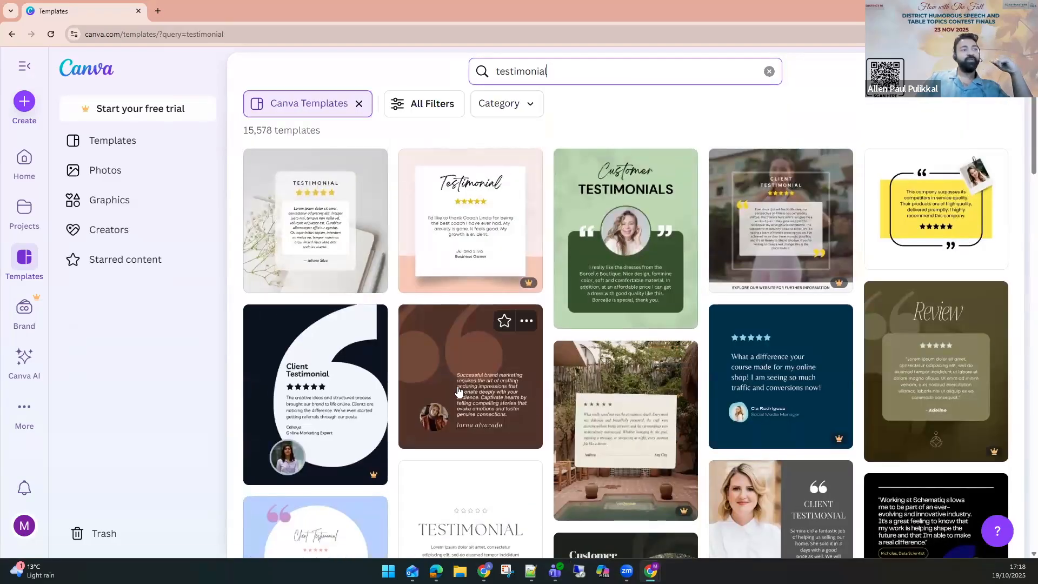
scroll(468, 396, "down", 1)
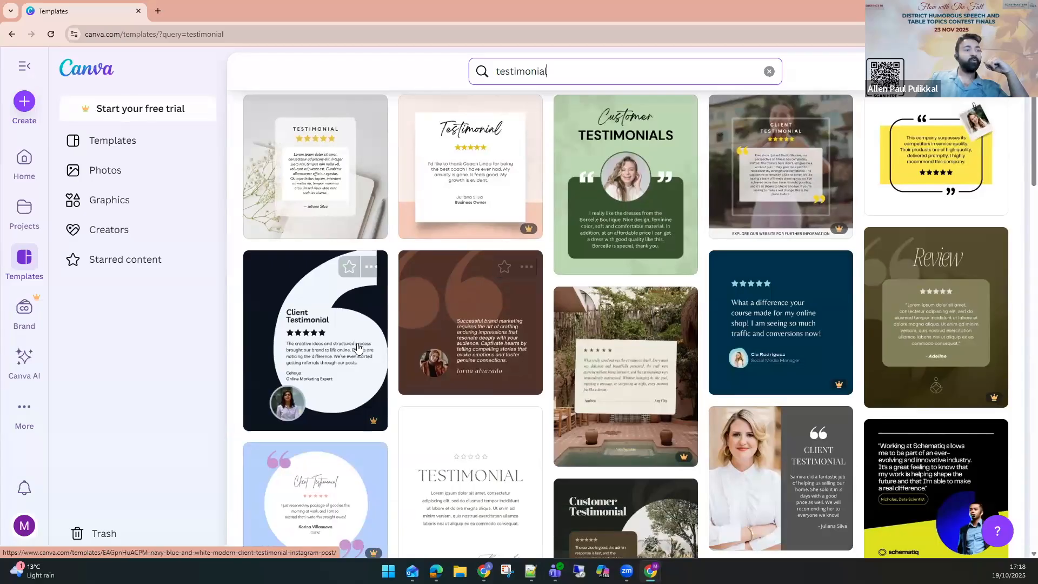
scroll(668, 415, "down", 4)
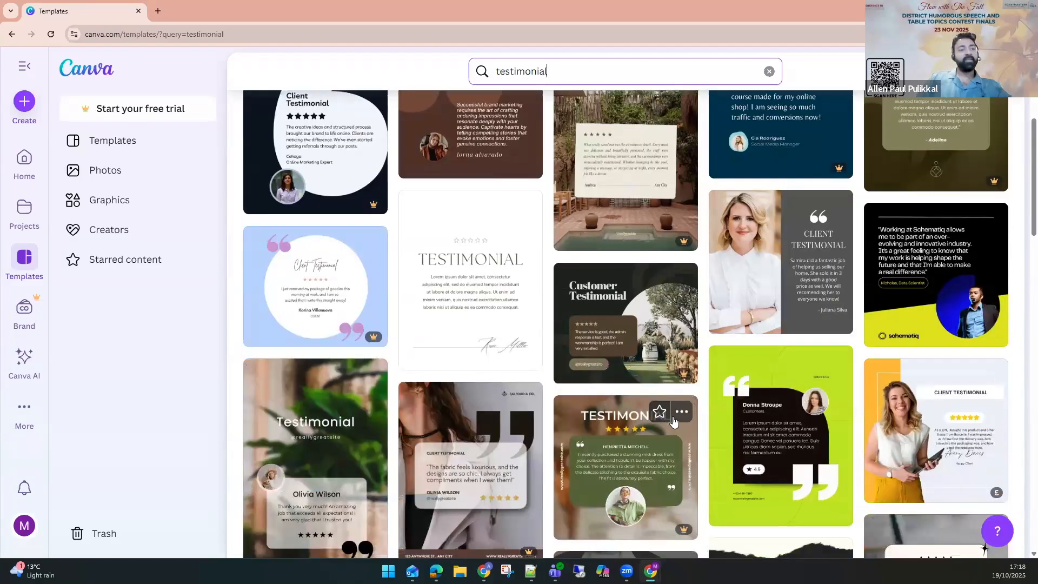
scroll(676, 428, "down", 1)
scroll(677, 429, "down", 1)
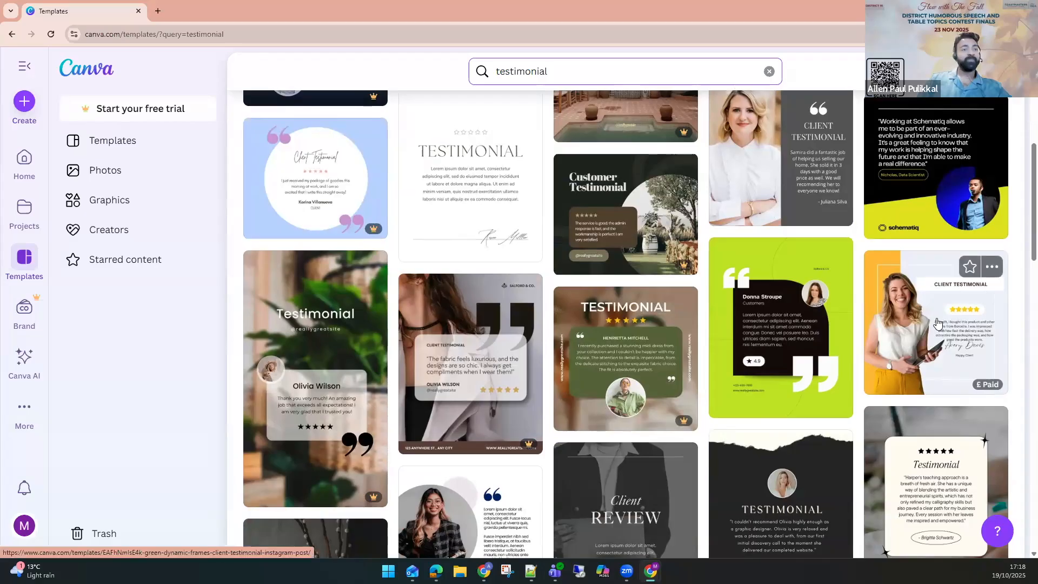
scroll(982, 341, "down", 1)
mouse_move(991, 331)
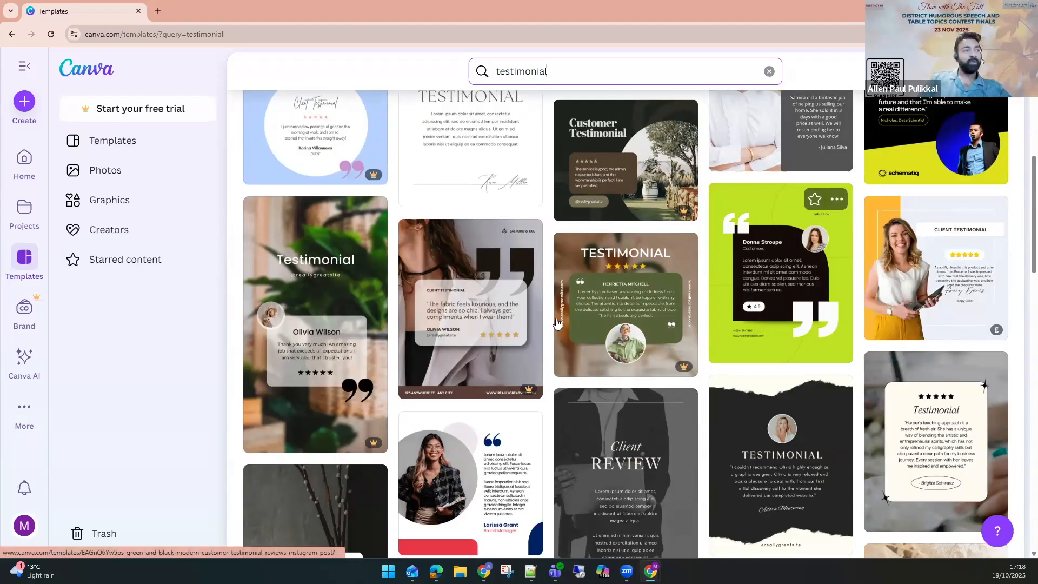
scroll(389, 351, "down", 3)
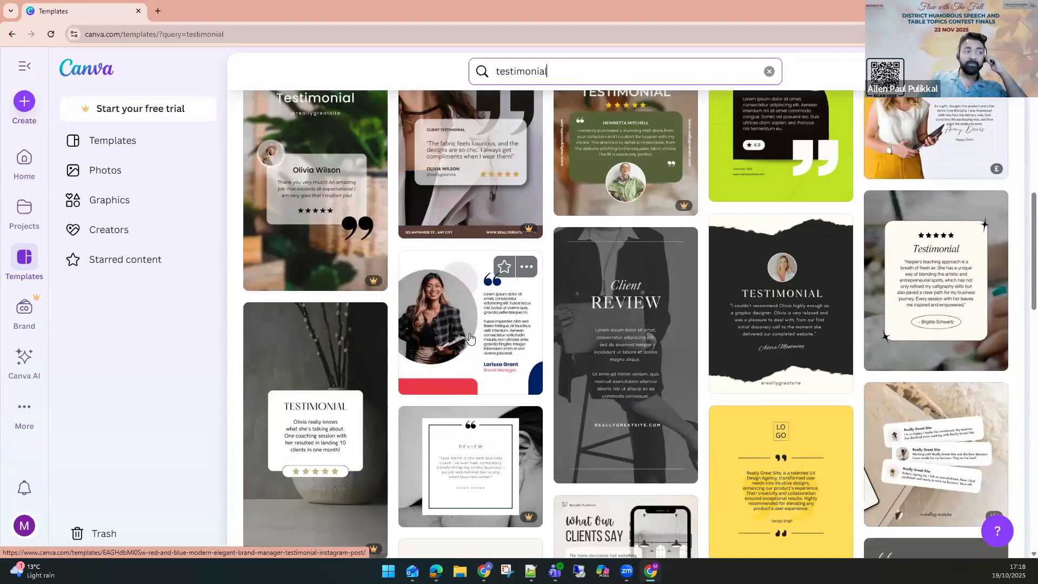
Open the Red and Blue Modern Elegant Brand Manager Testimonial Instagram Post preview and open a similar template in a new tab.
left_click(469, 338)
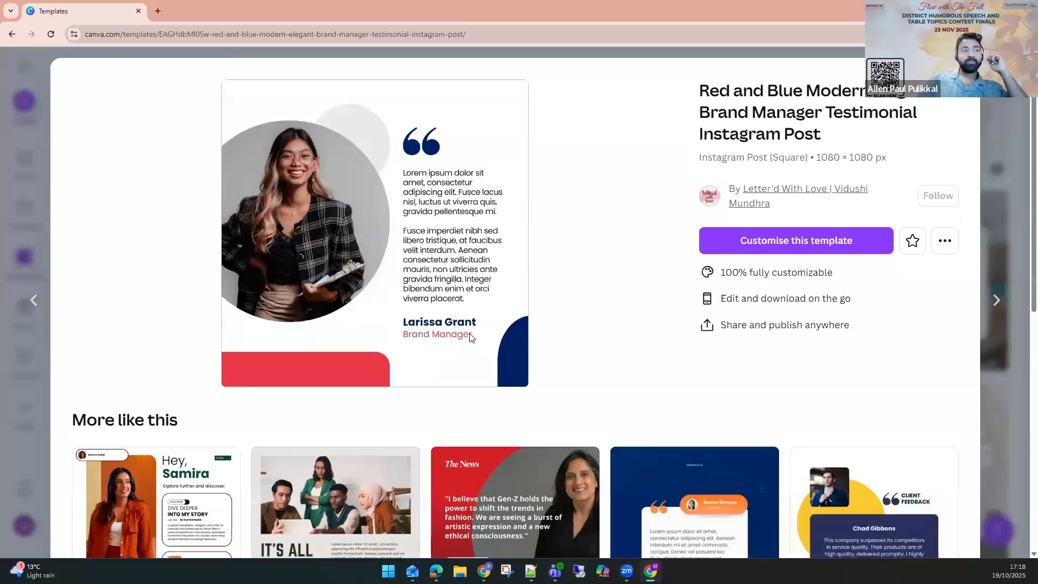
scroll(591, 354, "down", 1)
scroll(592, 354, "down", 4)
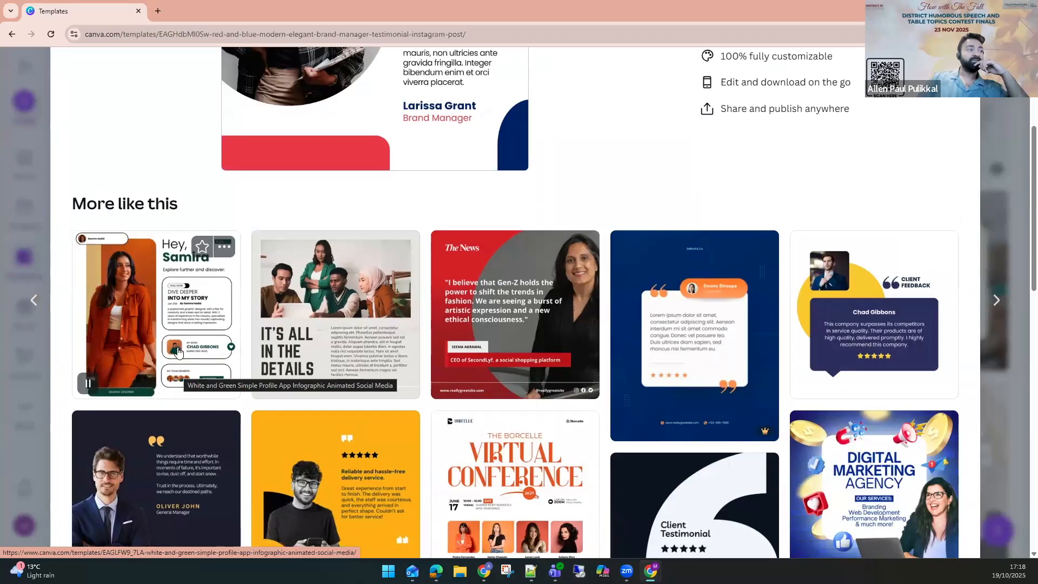
middle_click(178, 351)
scroll(269, 309, "up", 4)
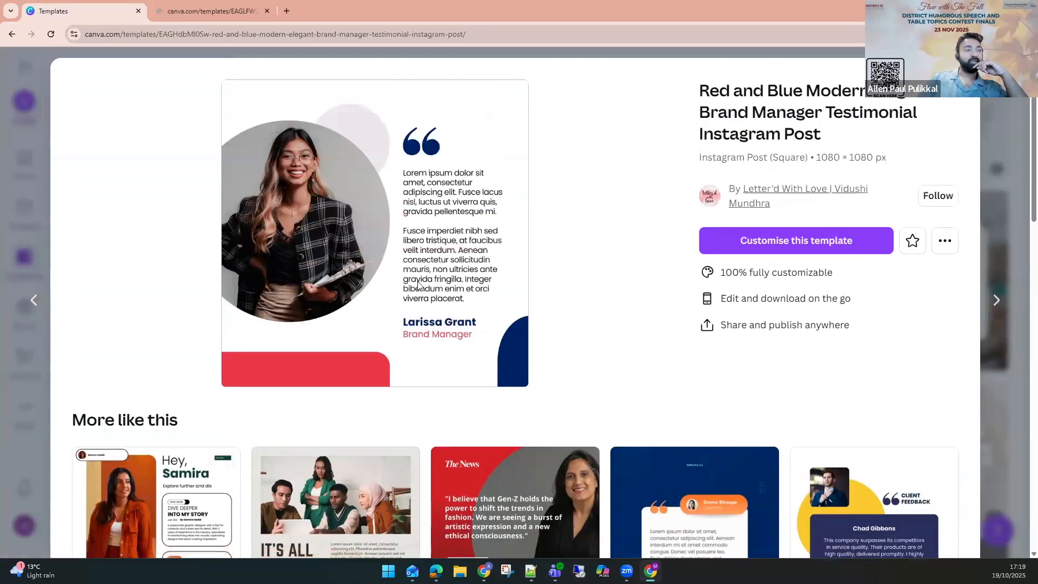
Customise the Red and Blue Modern Elegant Brand Manager Testimonial template in the editor.
left_click(822, 253)
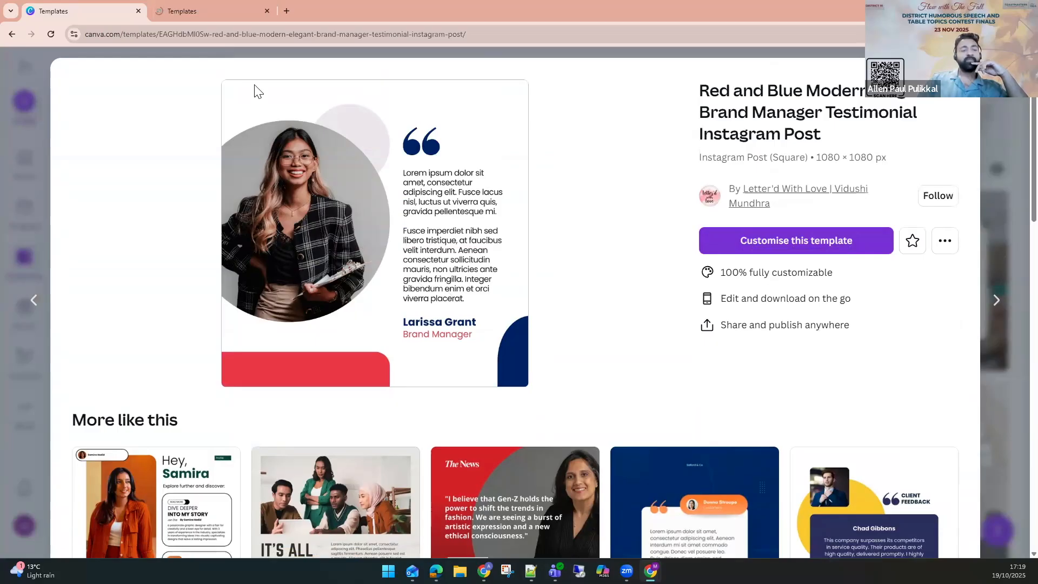
left_click(207, 40)
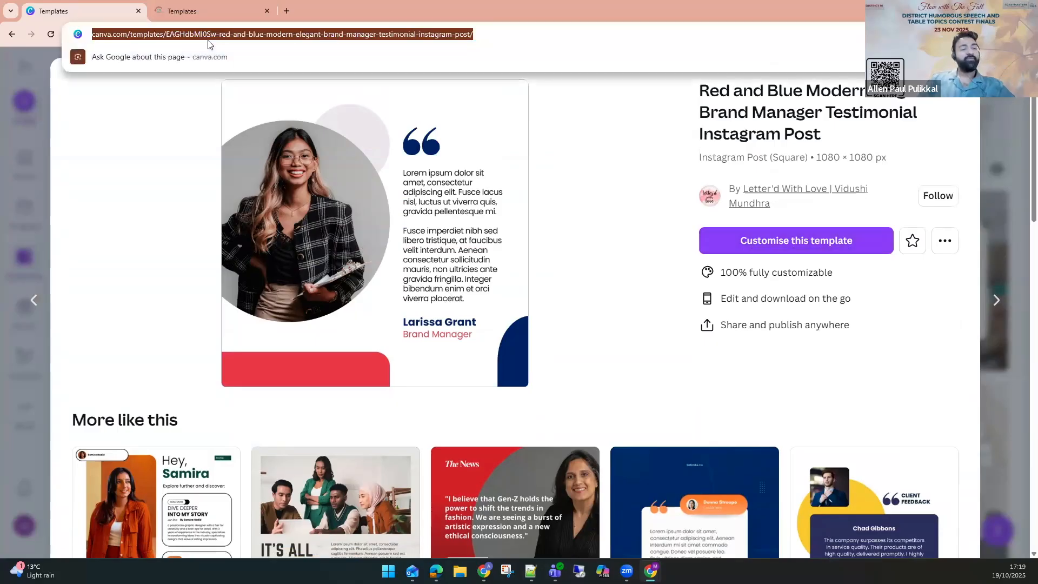
left_click(826, 242)
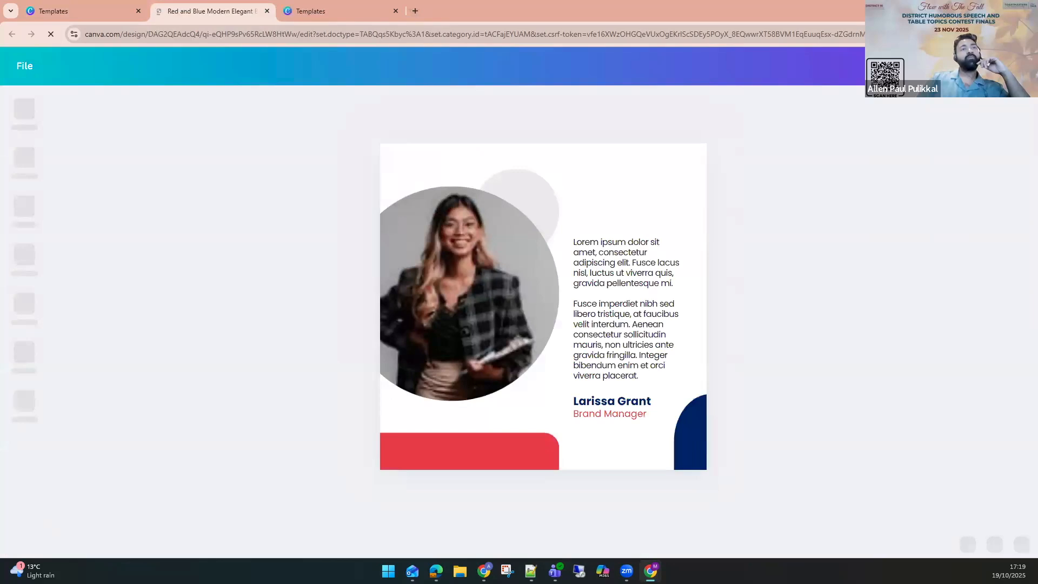
Switch to the Red Dragon Toastmasters browser profile and search Google for canva.
left_click(1007, 34)
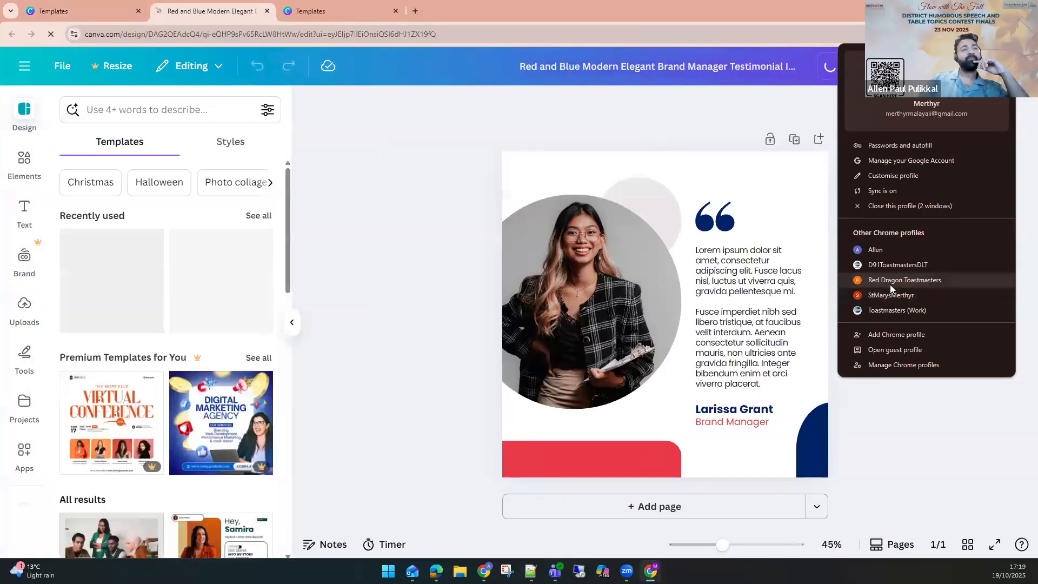
left_click(891, 284)
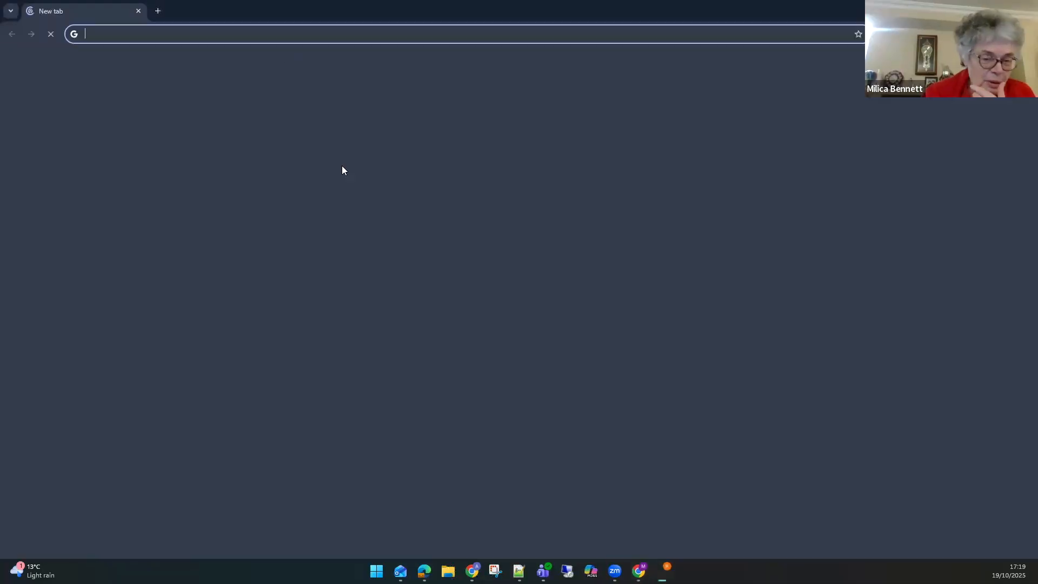
type("can")
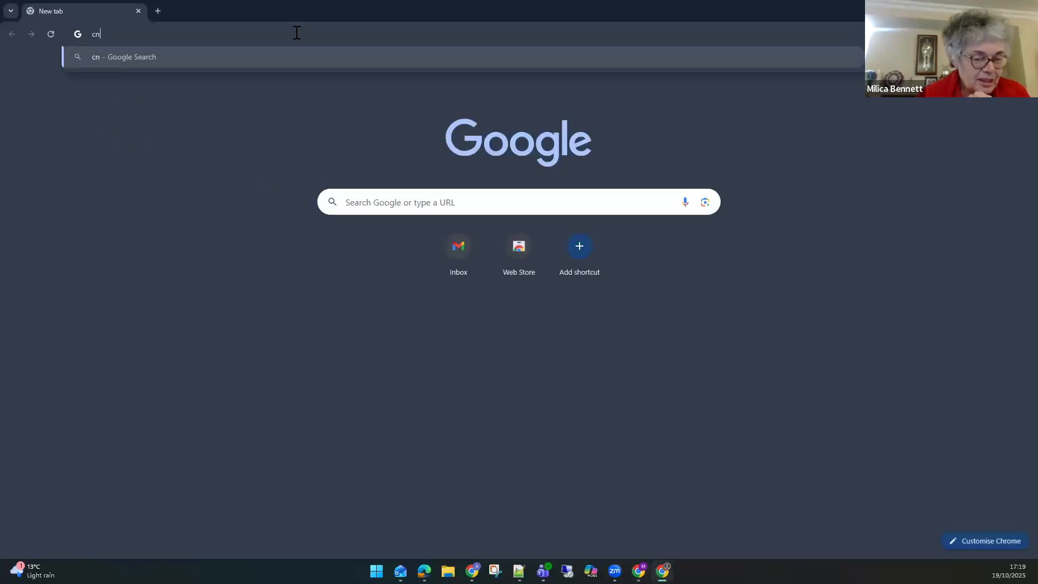
type("va")
key("Return")
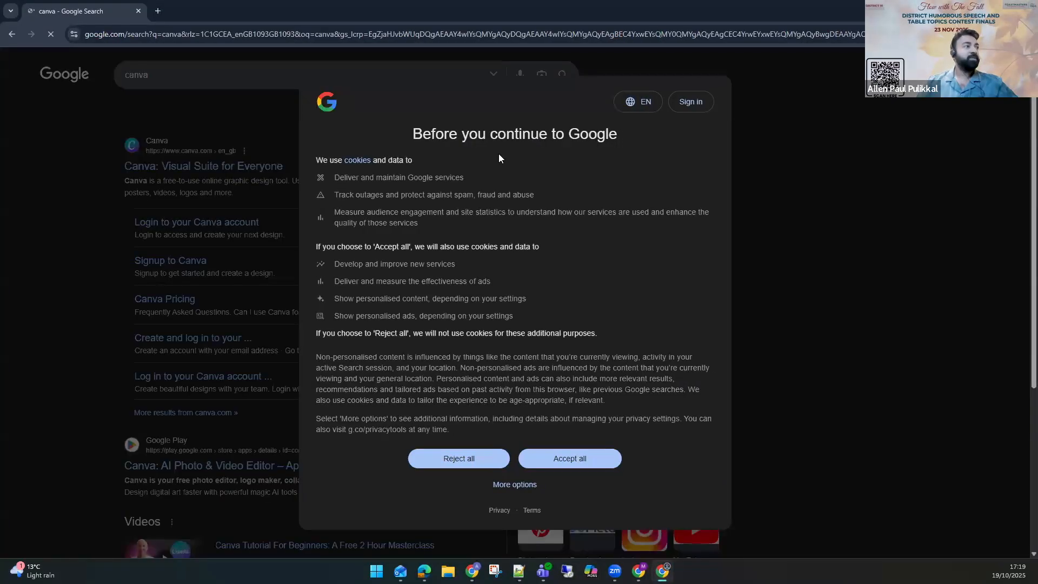
Go to canva.com in the Red Dragon Toastmasters profile window.
left_click(380, 37)
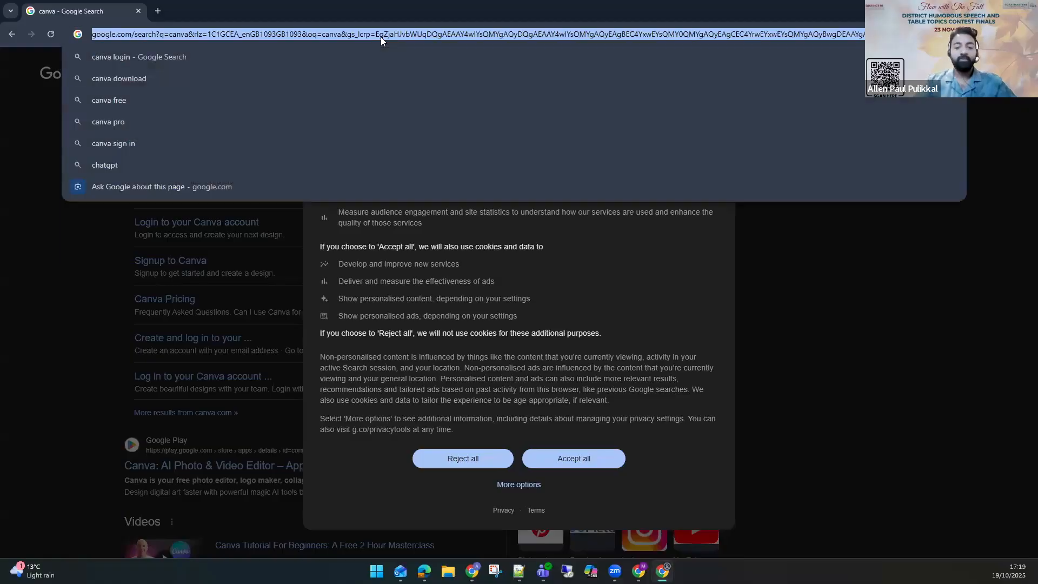
type("caan")
key("BackSpace")
key("BackSpace")
type("nva")
key("Return")
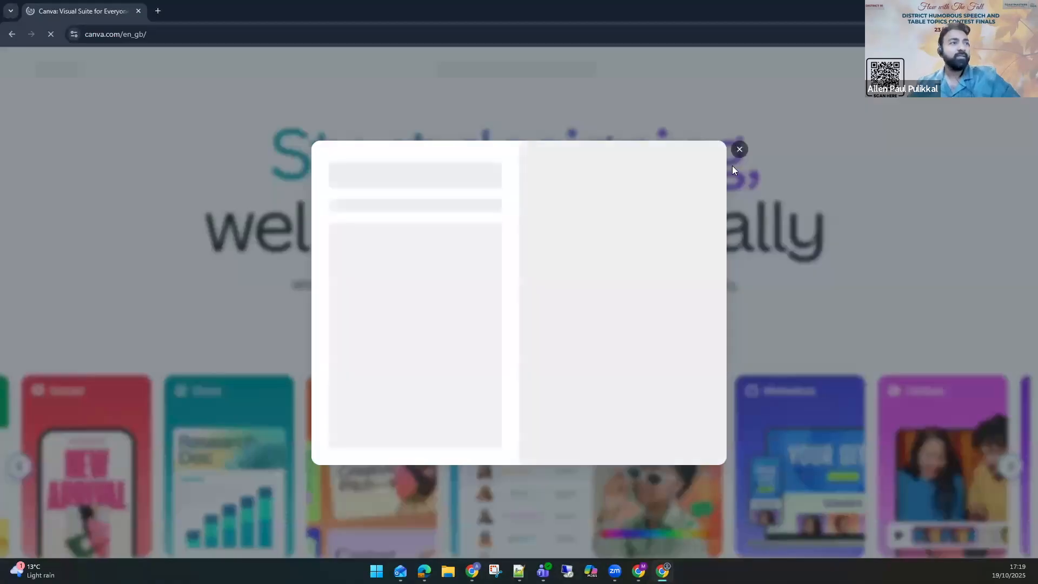
Try to log in to Canva with Google in the Red Dragon Toastmasters profile, then close that window.
left_click(740, 149)
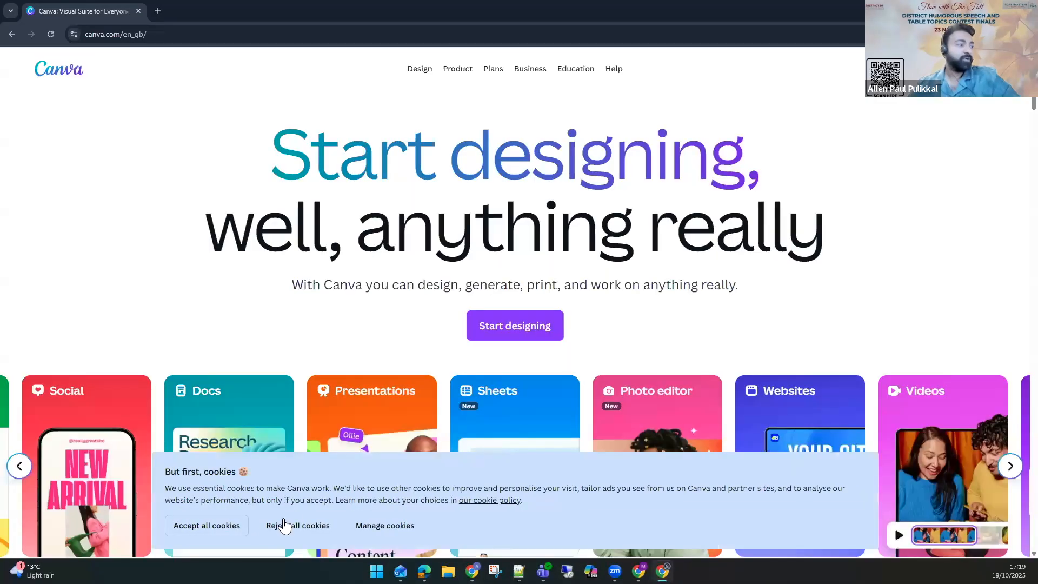
left_click(244, 525)
left_click(976, 69)
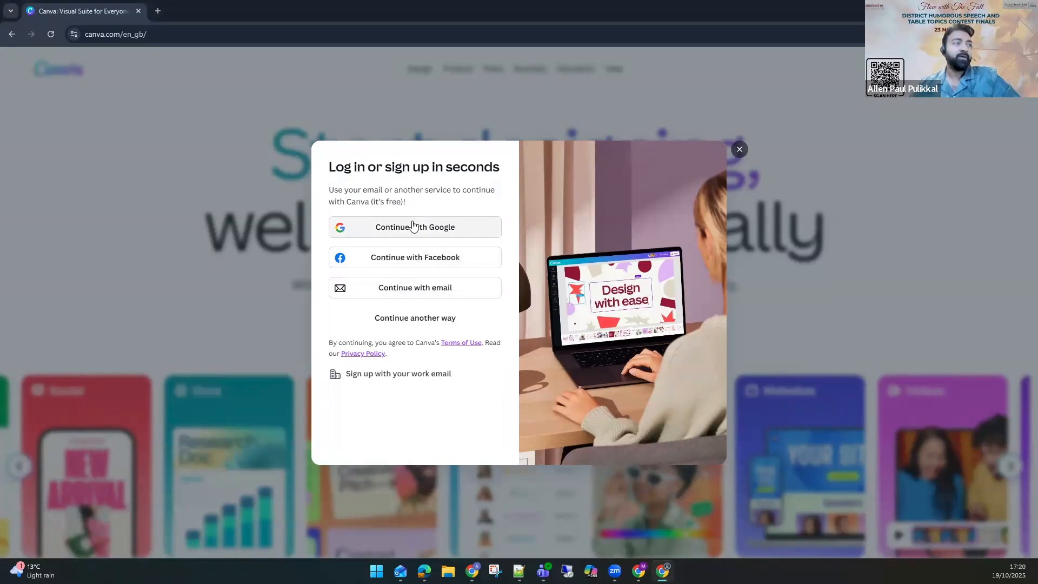
left_click(412, 226)
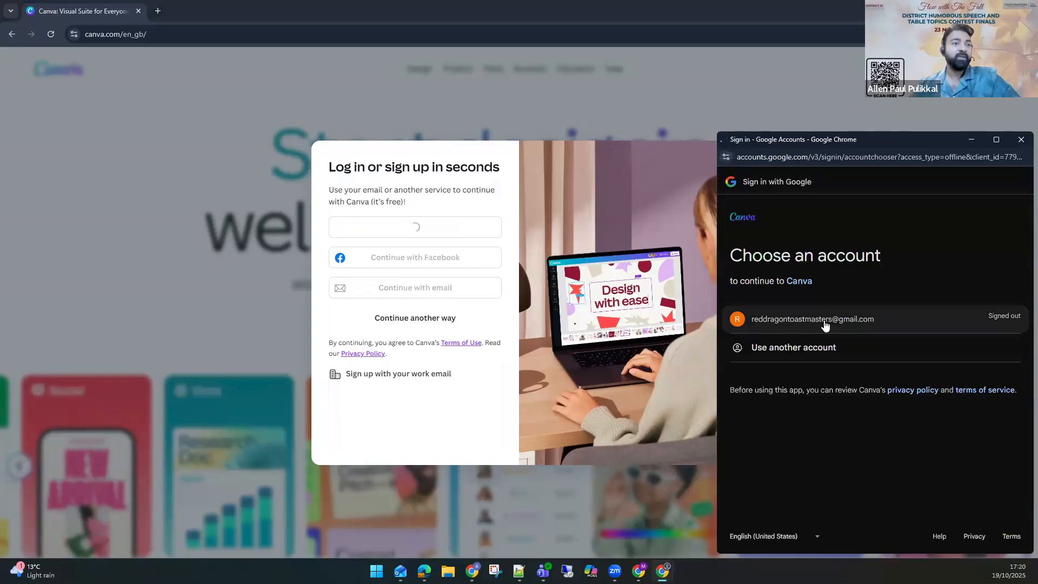
left_click(773, 331)
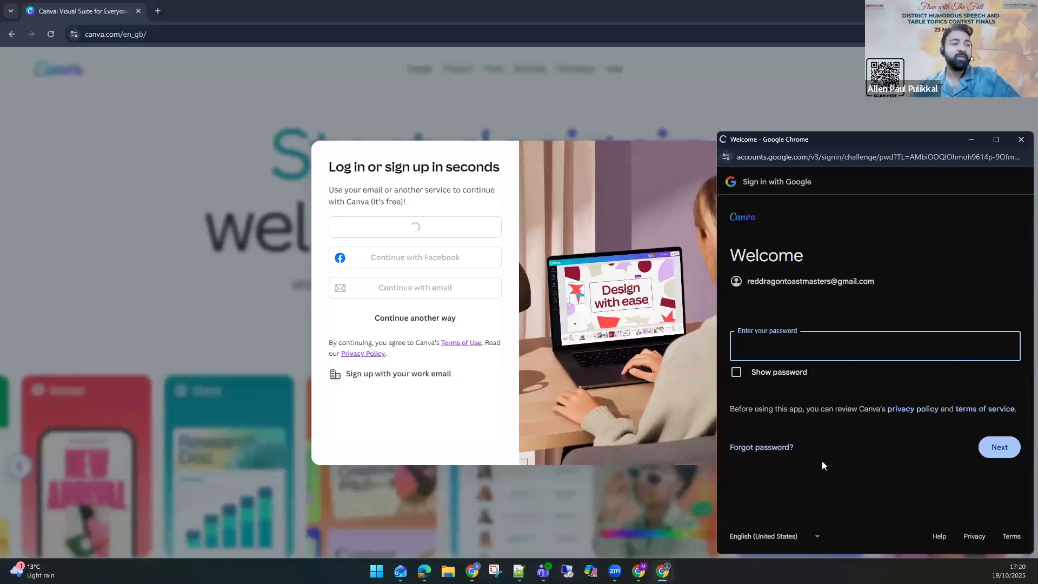
left_click(1021, 139)
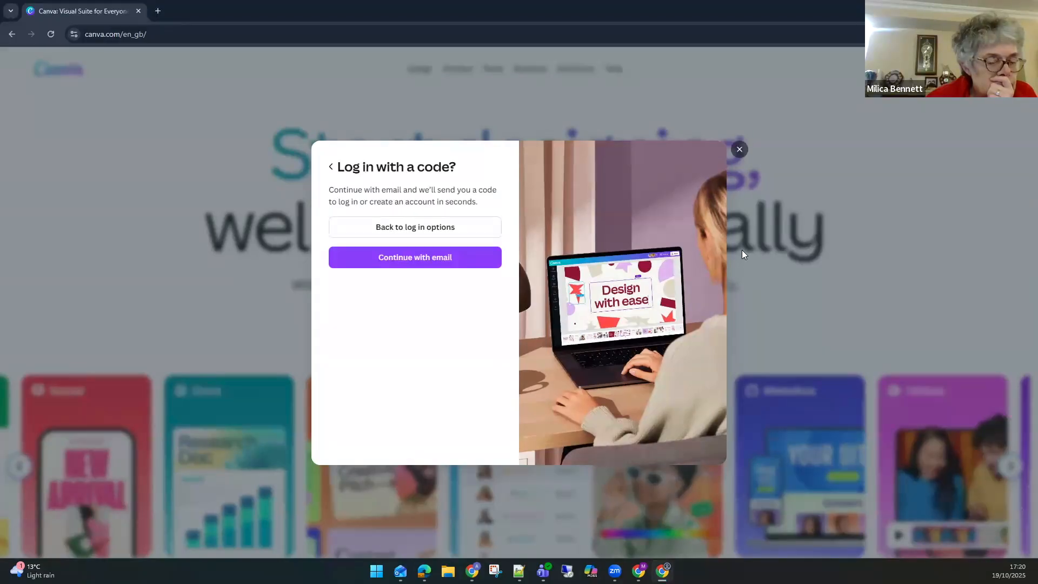
key("alt+F4")
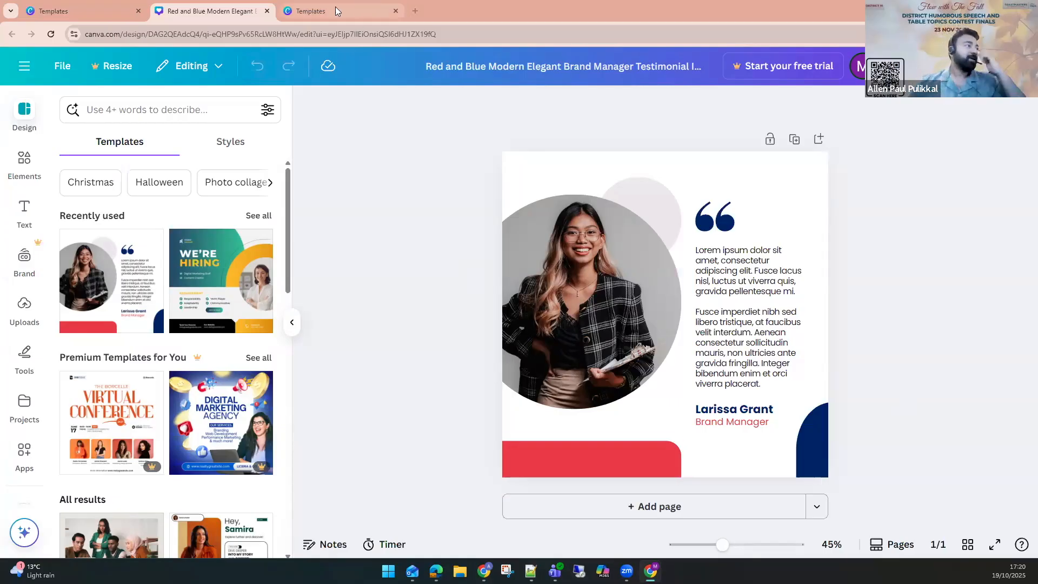
Try several default solid colours on the red bar at the bottom of the testimonial.
left_click(593, 463)
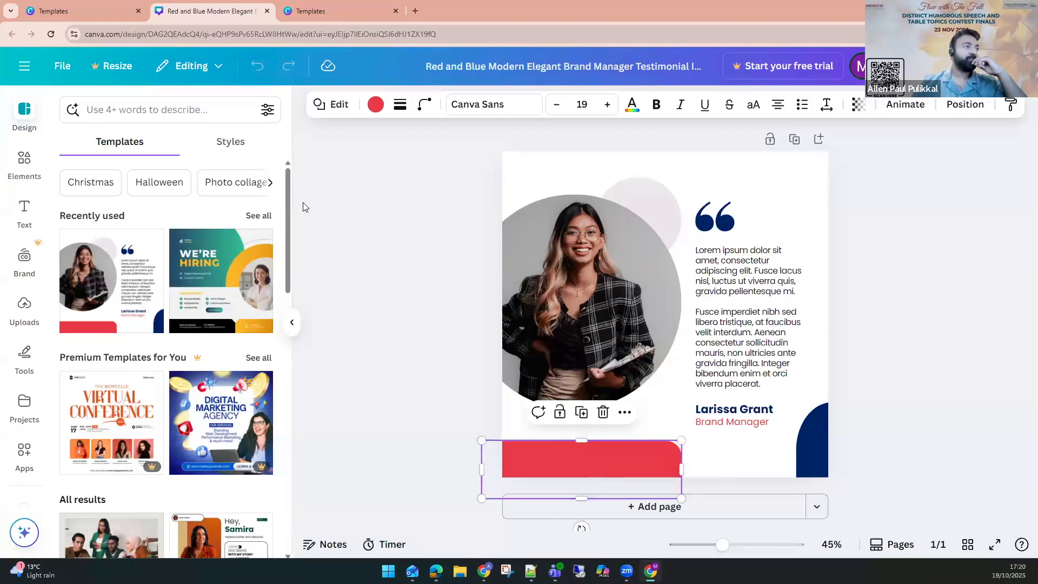
left_click(375, 105)
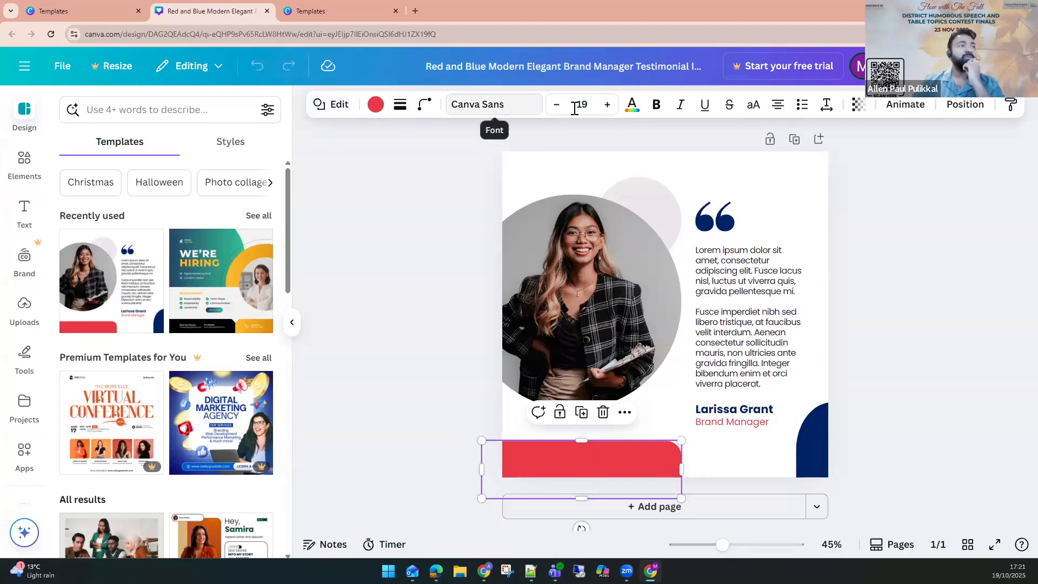
left_click(373, 106)
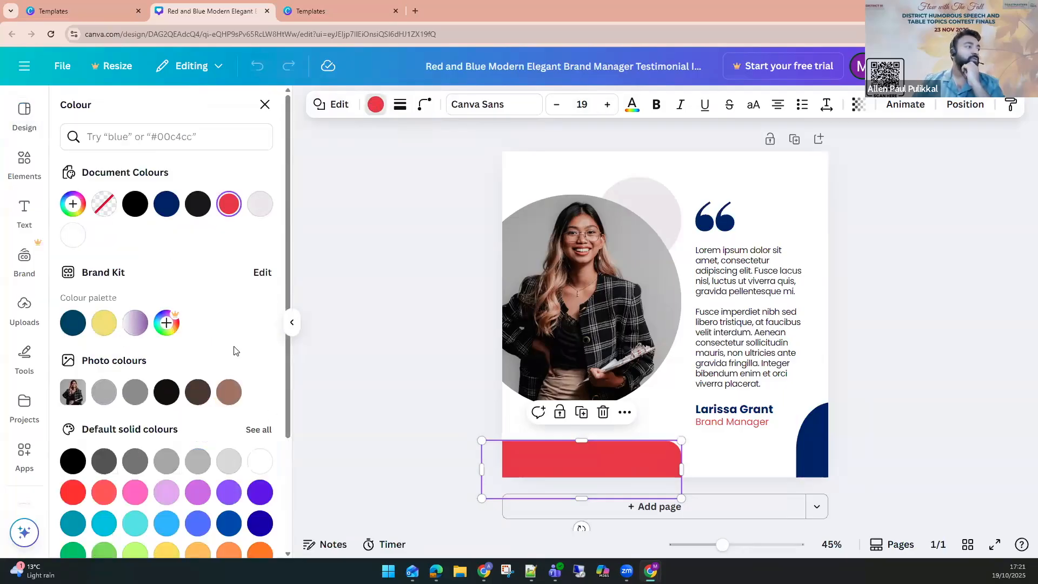
scroll(109, 475, "down", 2)
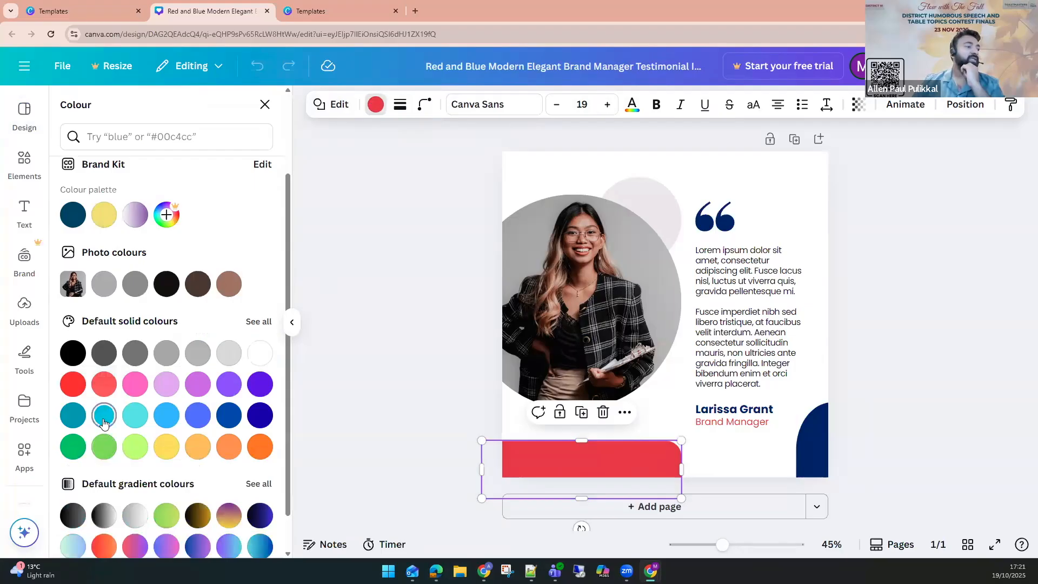
left_click(104, 415)
left_click(198, 416)
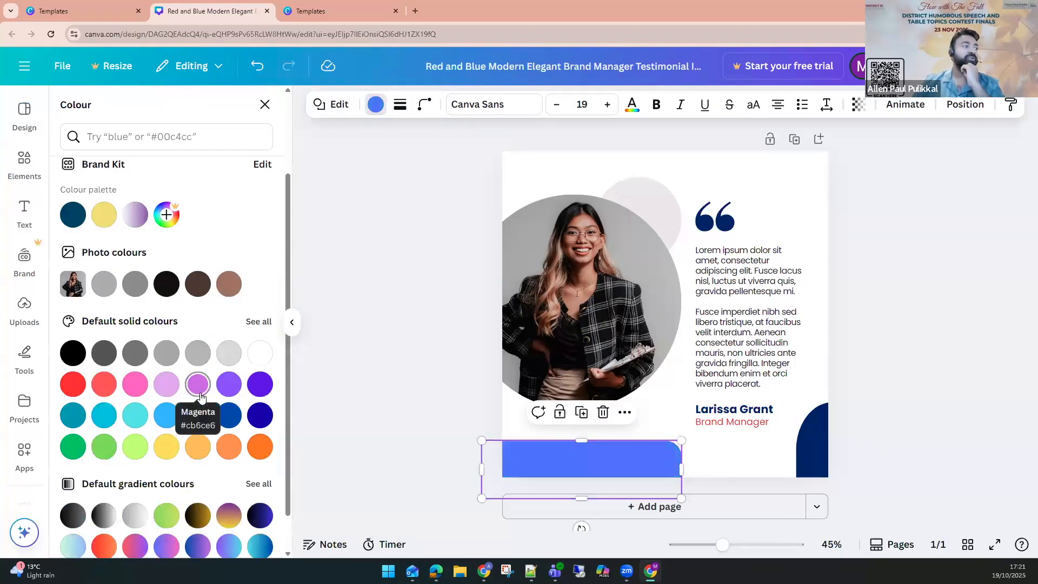
left_click(198, 384)
left_click(167, 352)
scroll(108, 325, "up", 2)
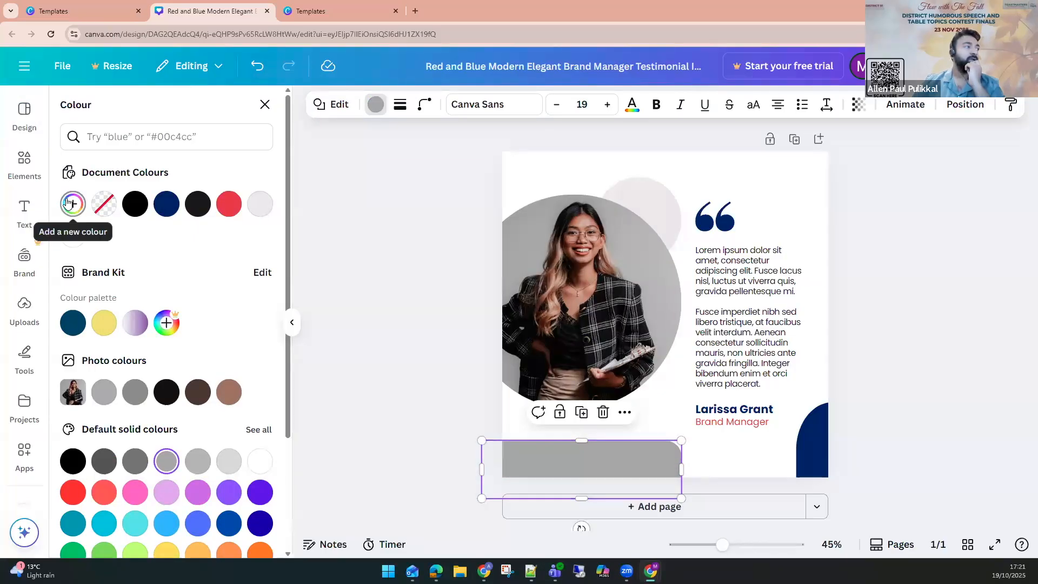
Set the bottom bar's colour to True Maroon #772432, copied from the brand manual's Color Palette page.
left_click(68, 210)
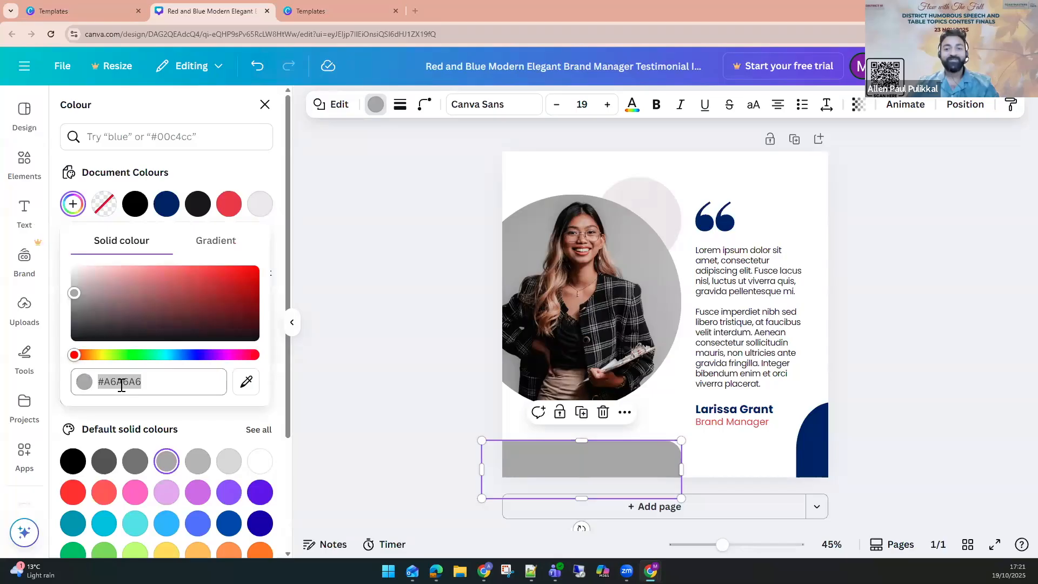
key("alt+Tab")
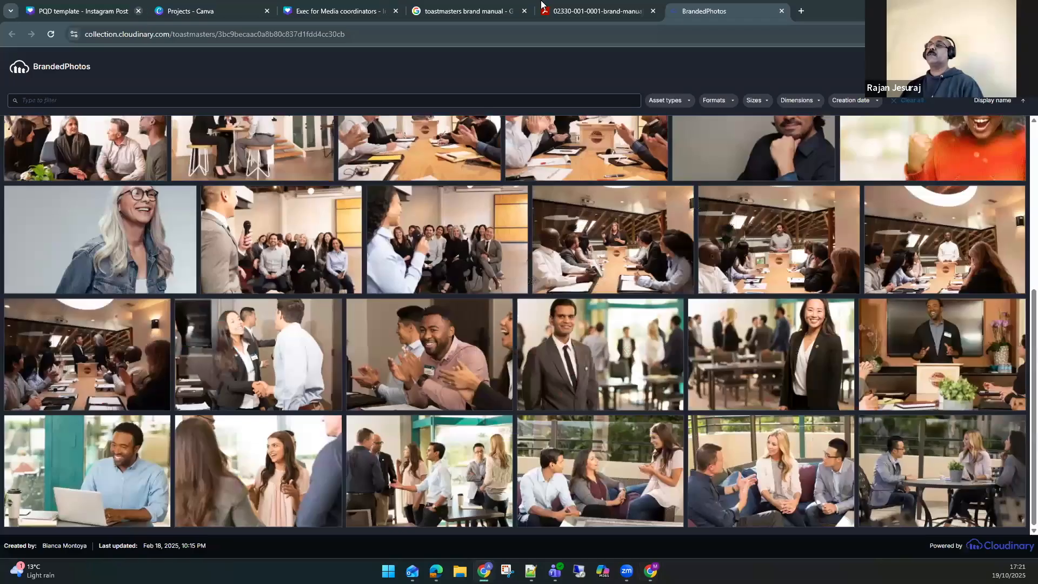
left_click(543, 10)
scroll(423, 290, "up", 20)
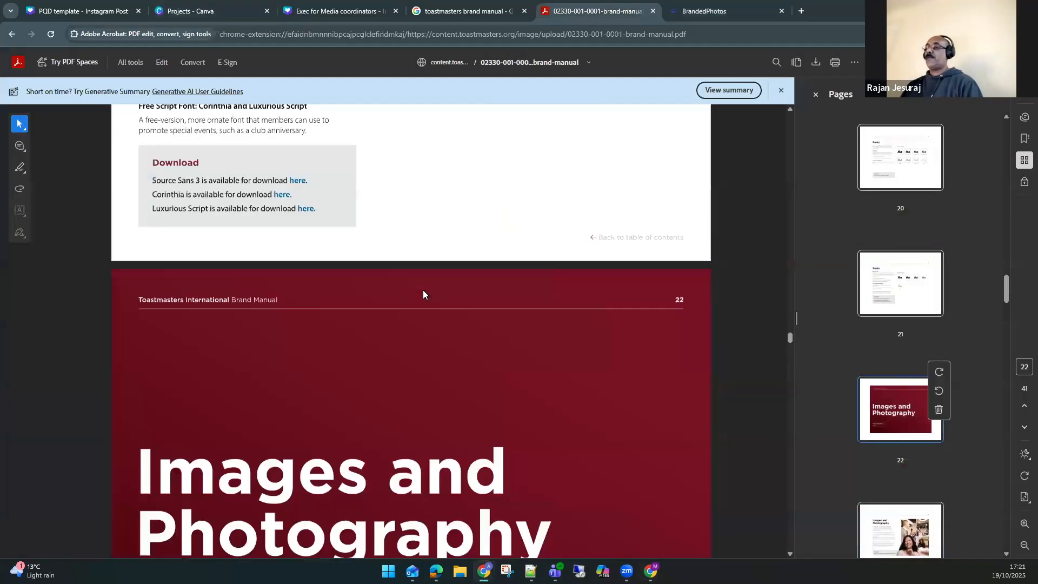
scroll(423, 293, "up", 20)
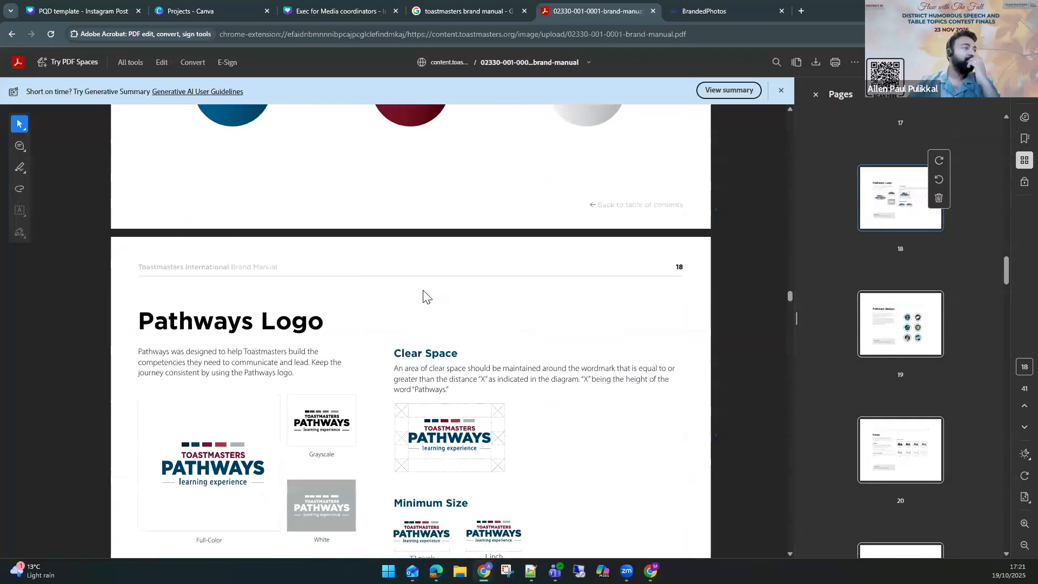
scroll(424, 294, "up", 20)
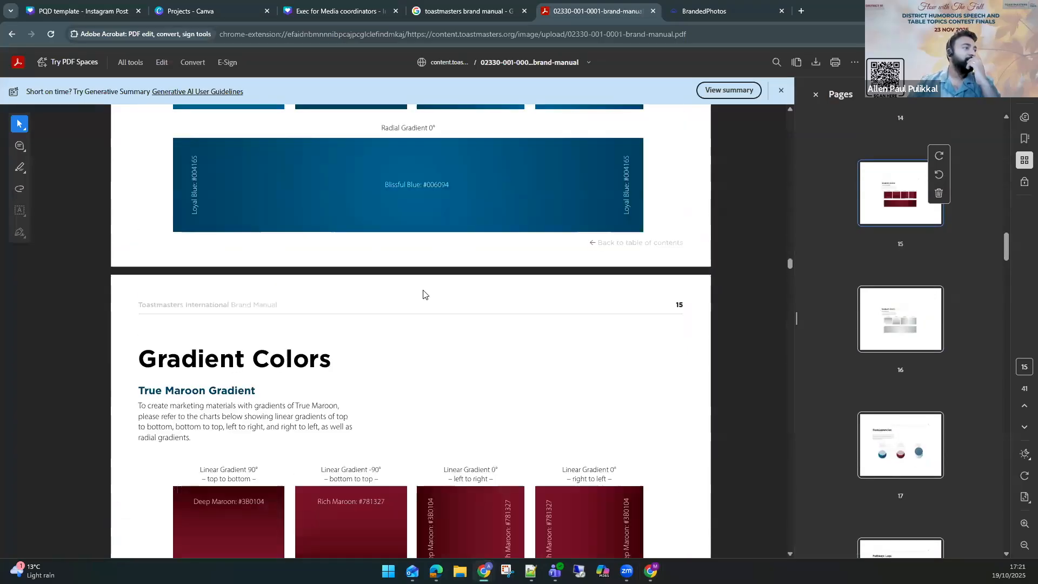
scroll(423, 294, "up", 20)
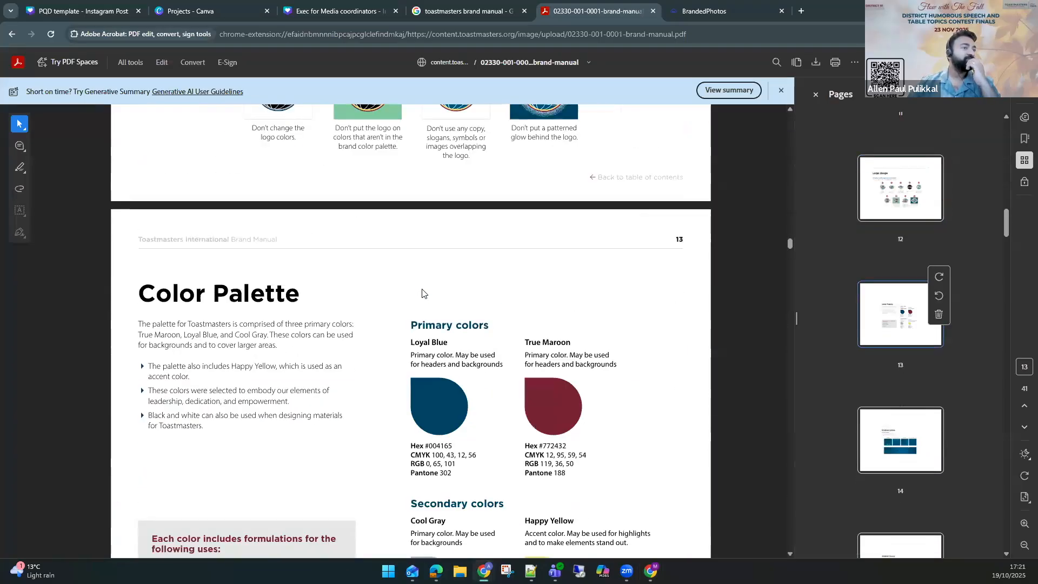
scroll(463, 382, "down", 1)
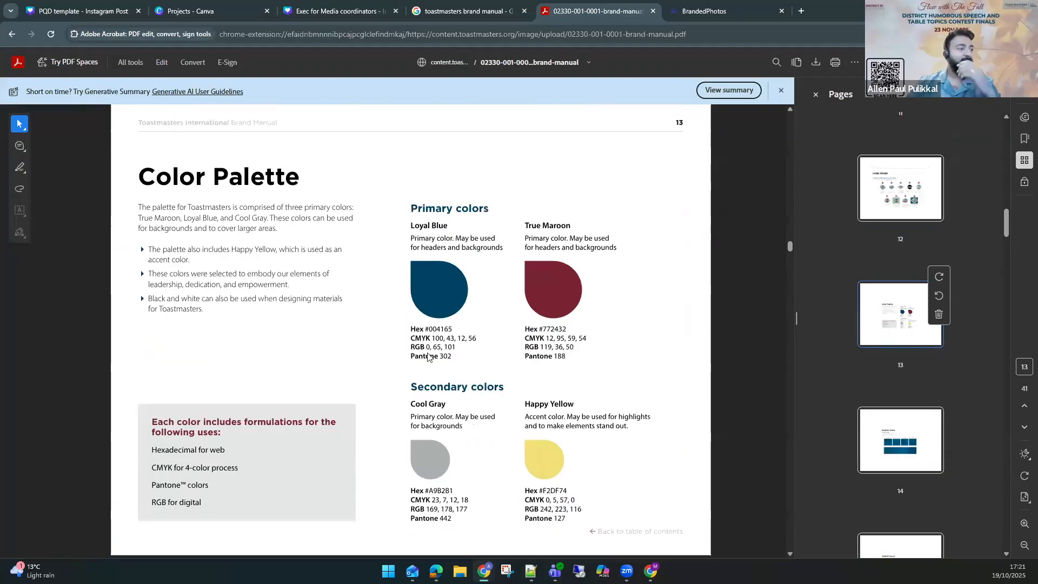
left_click_drag(426, 326, 476, 326)
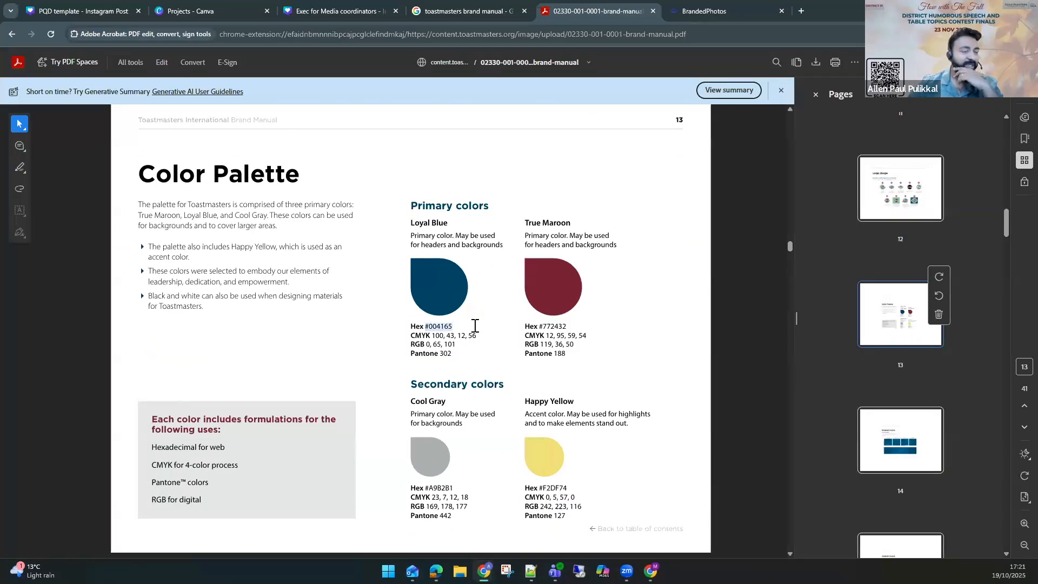
left_click(425, 330)
double_click(441, 326)
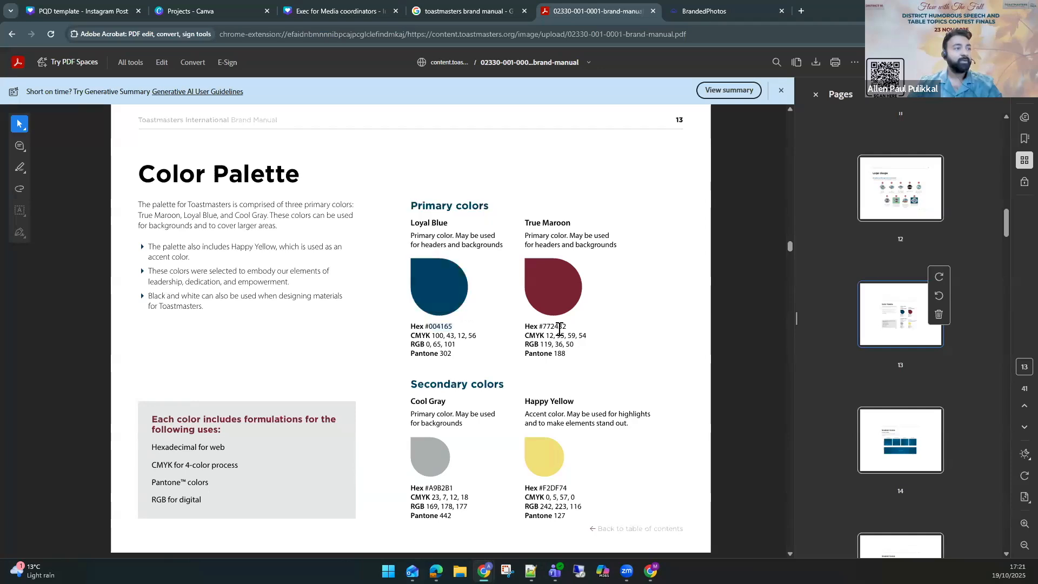
double_click(557, 327)
key("alt+Tab")
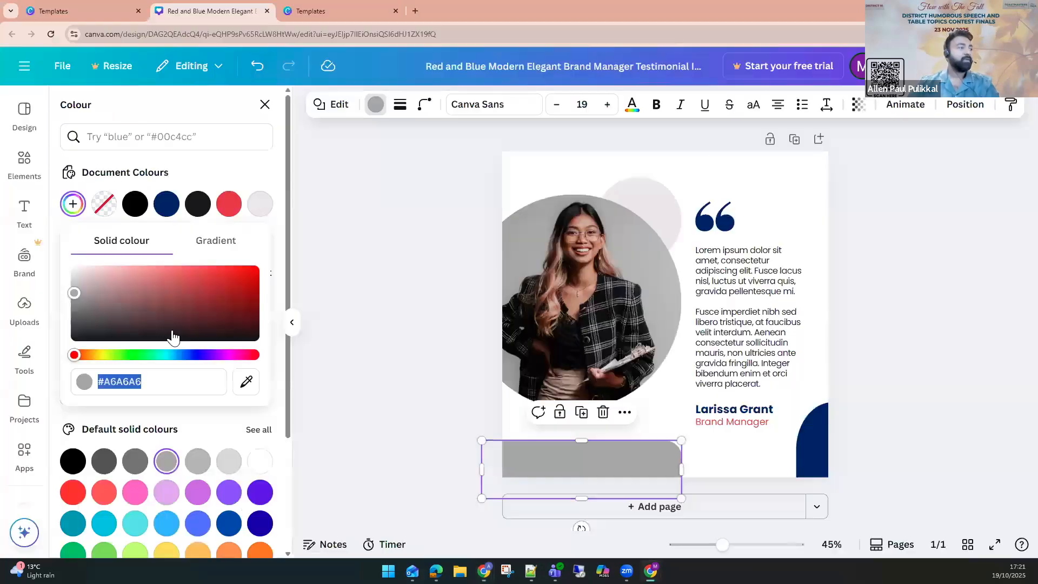
type("#772432")
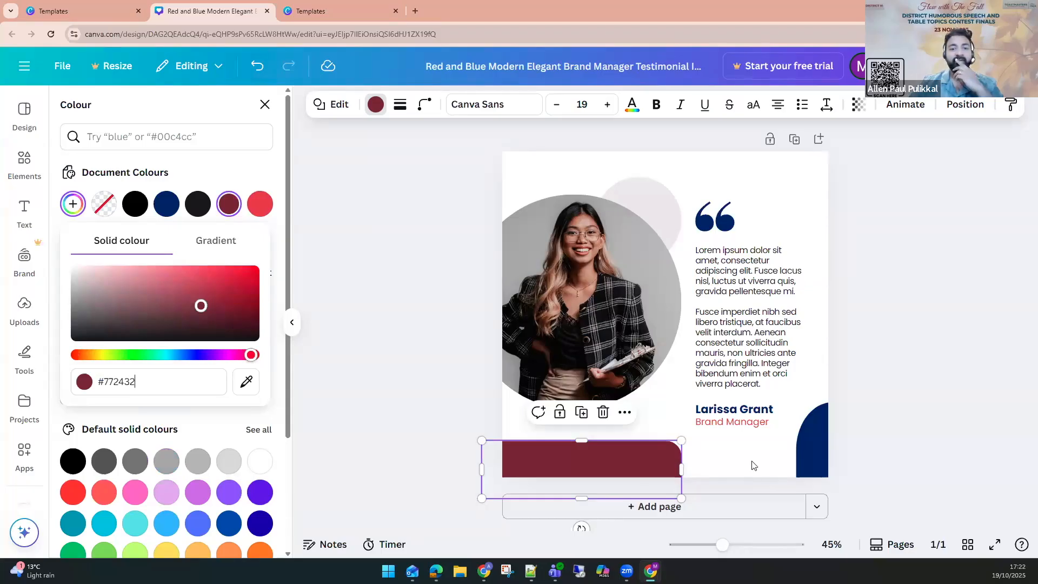
Set the bottom-right quarter circle's colour to Loyal Blue #004165, copied from the brand manual.
left_click(827, 461)
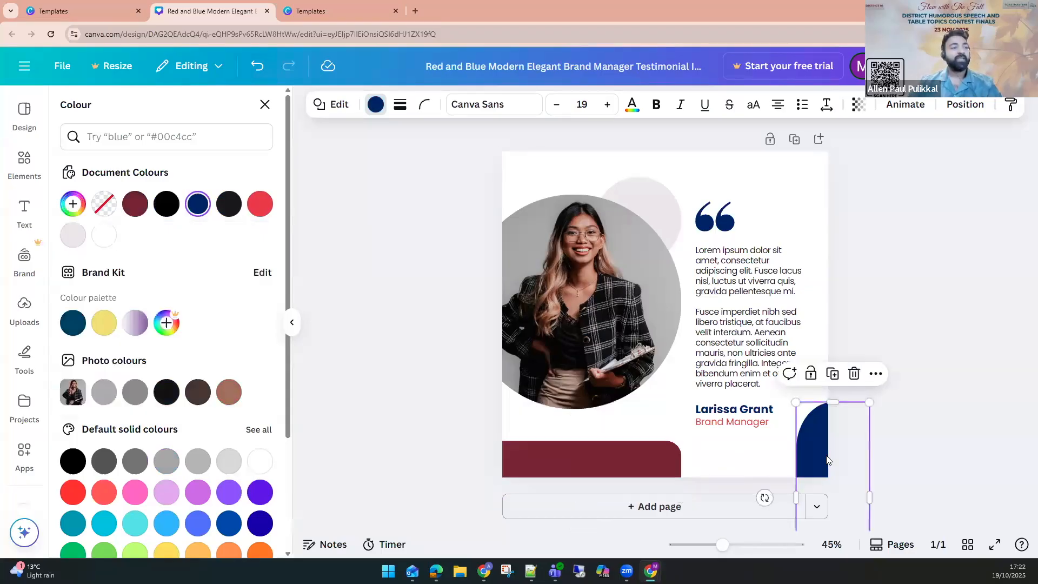
left_click(72, 203)
key("alt+Tab")
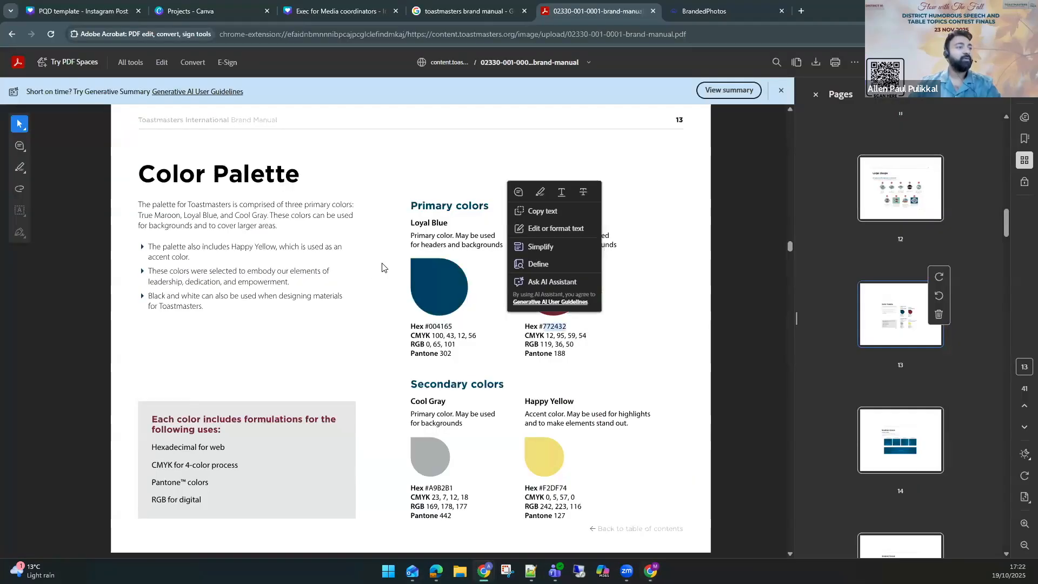
left_click_drag(464, 326, 429, 327)
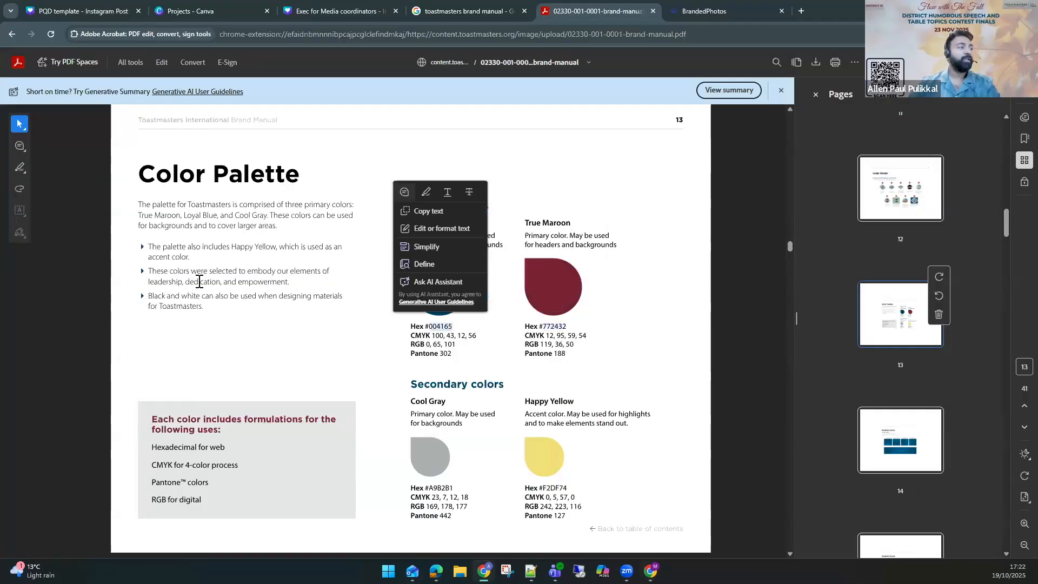
key("ctrl+c")
key("alt+Tab")
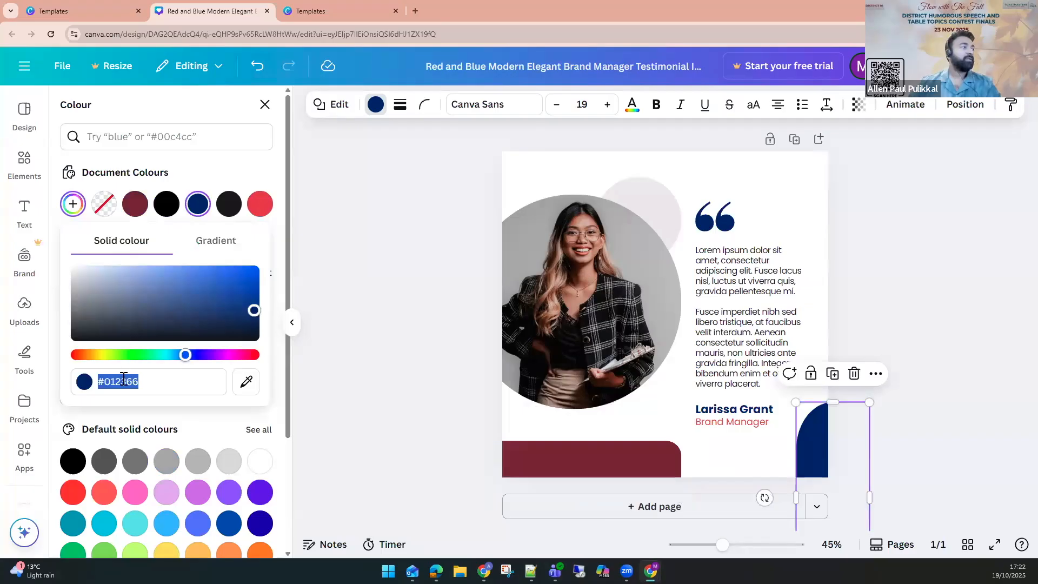
key("ctrl+v")
left_click(762, 251)
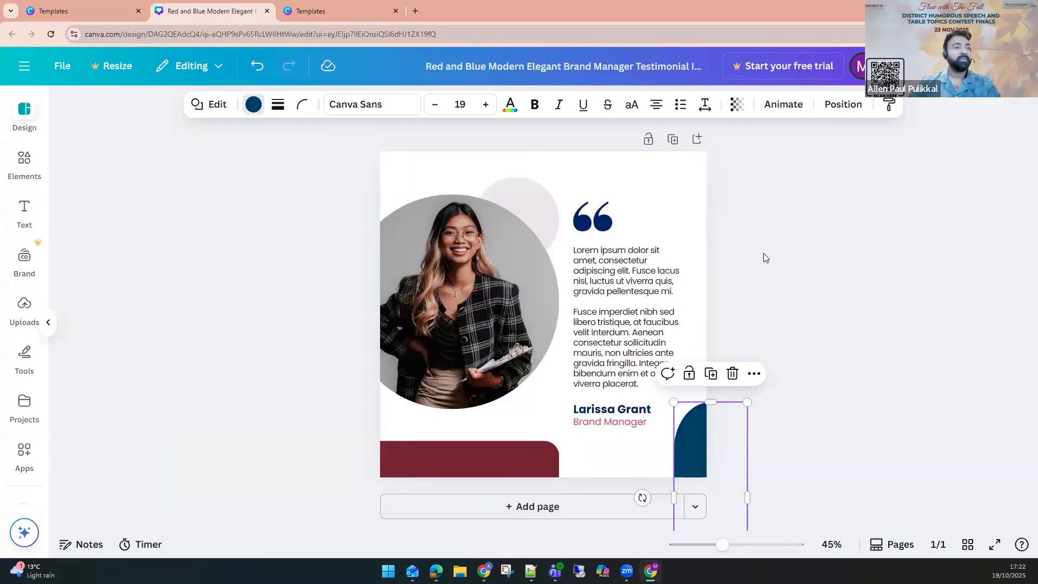
Recolour the quotation marks with the brand kit's blue and the circle behind the photo with brand yellow #f2df74.
left_click(716, 219)
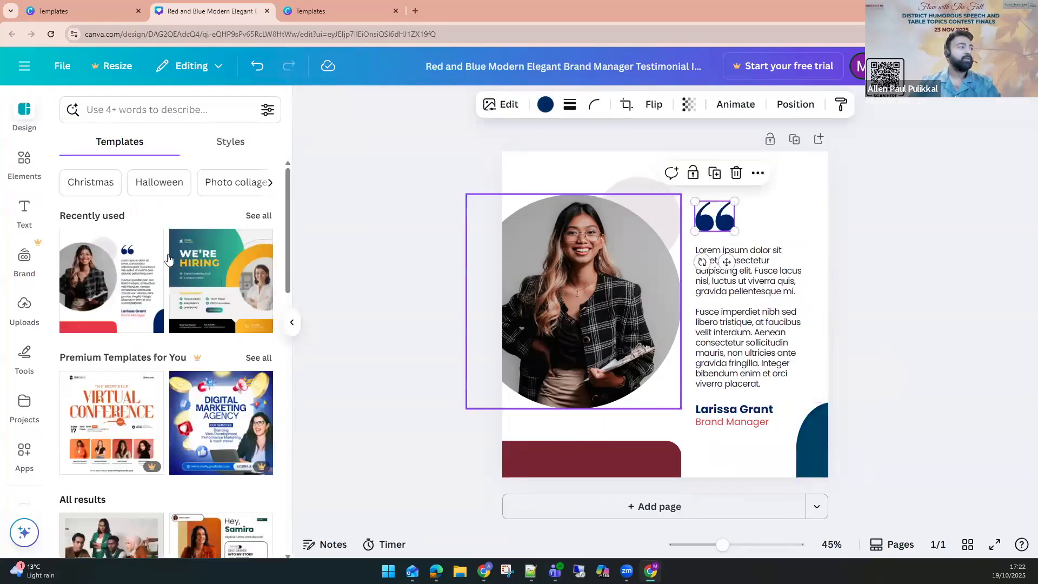
left_click(546, 105)
left_click(82, 324)
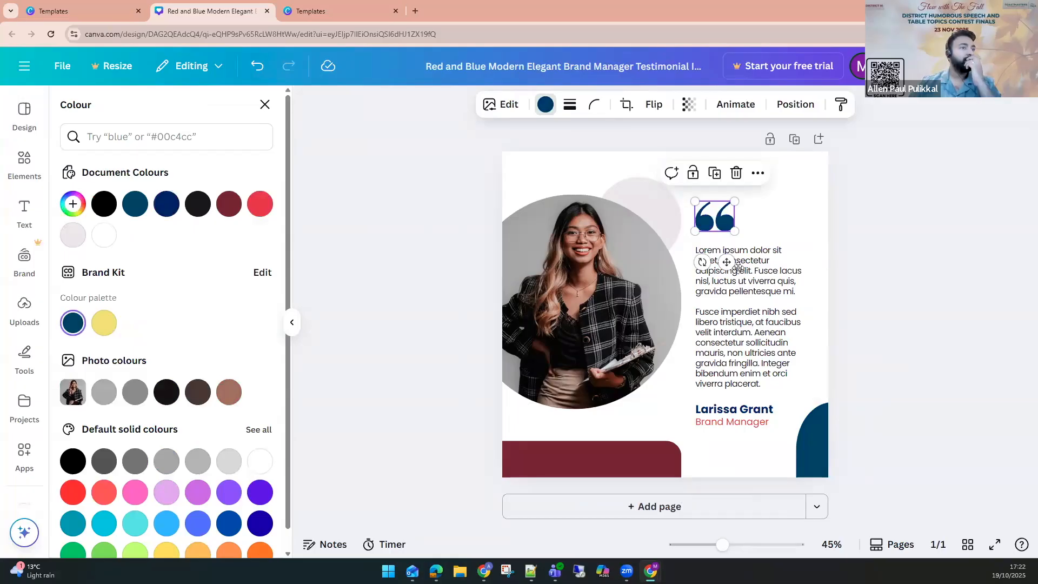
left_click(649, 185)
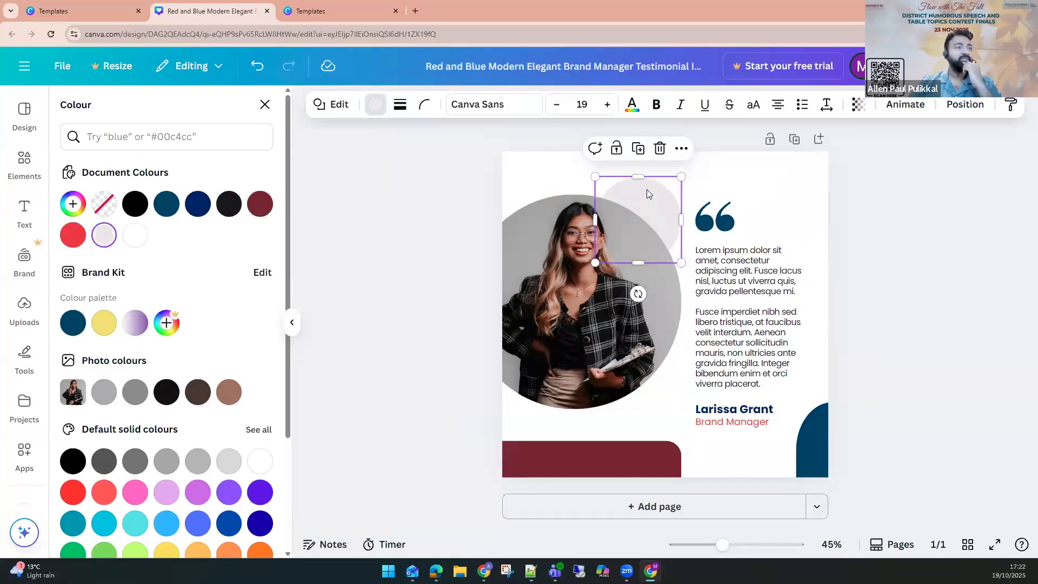
left_click(104, 324)
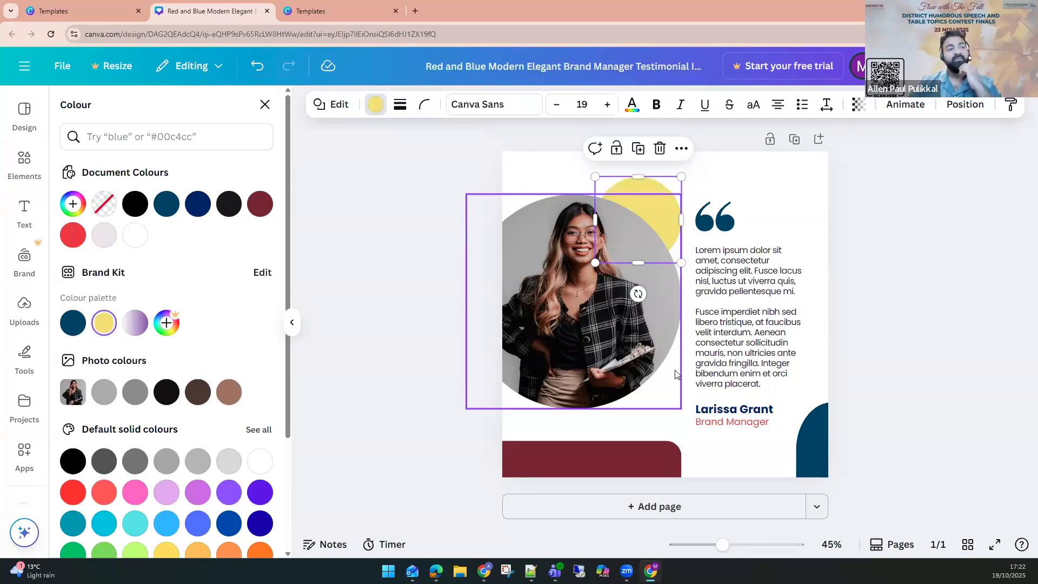
Change the testimonial body text's font to Montserrat Medium.
left_click(726, 372)
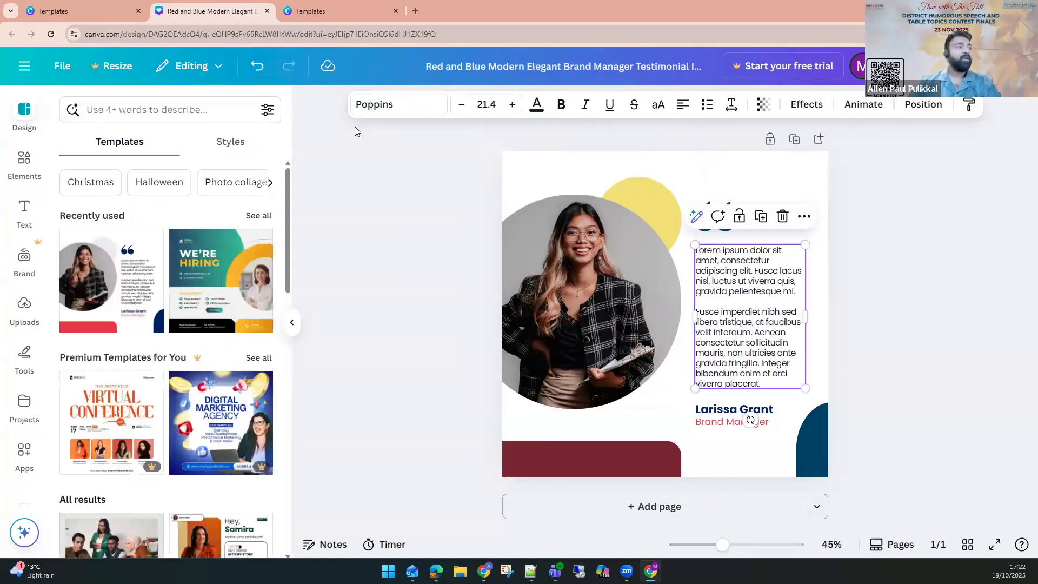
left_click(393, 108)
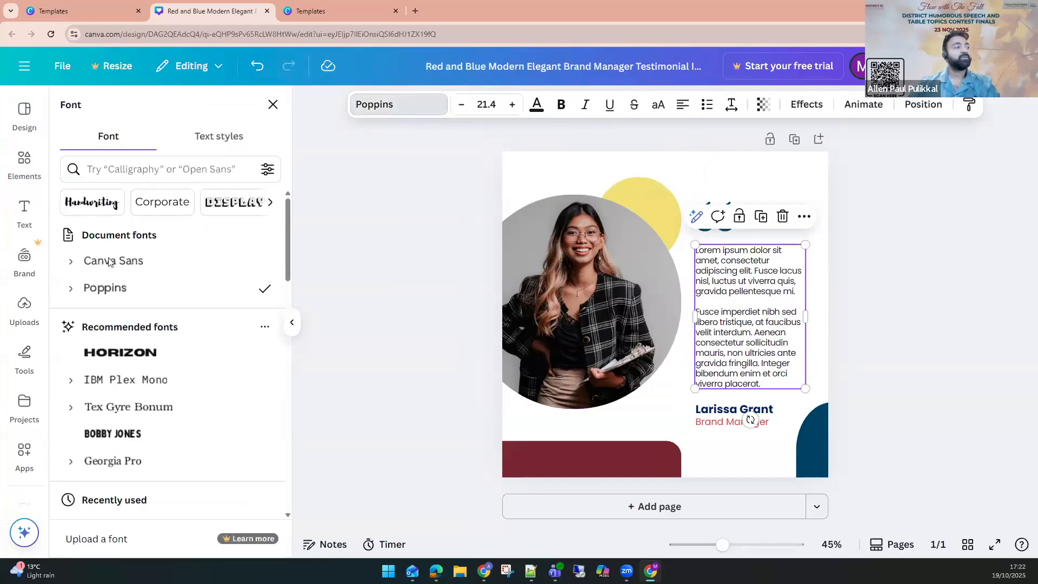
left_click(122, 169)
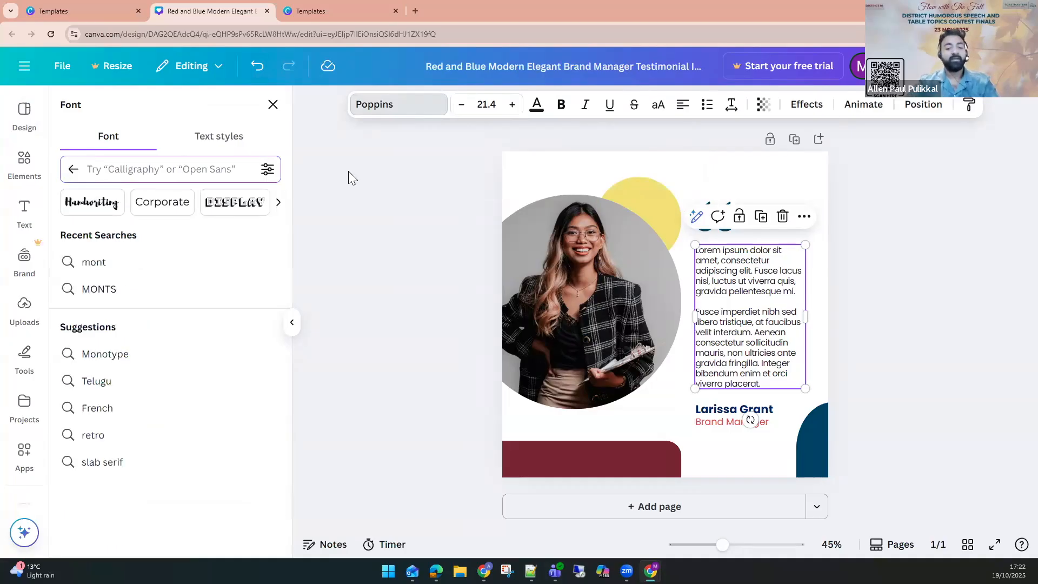
type("mont")
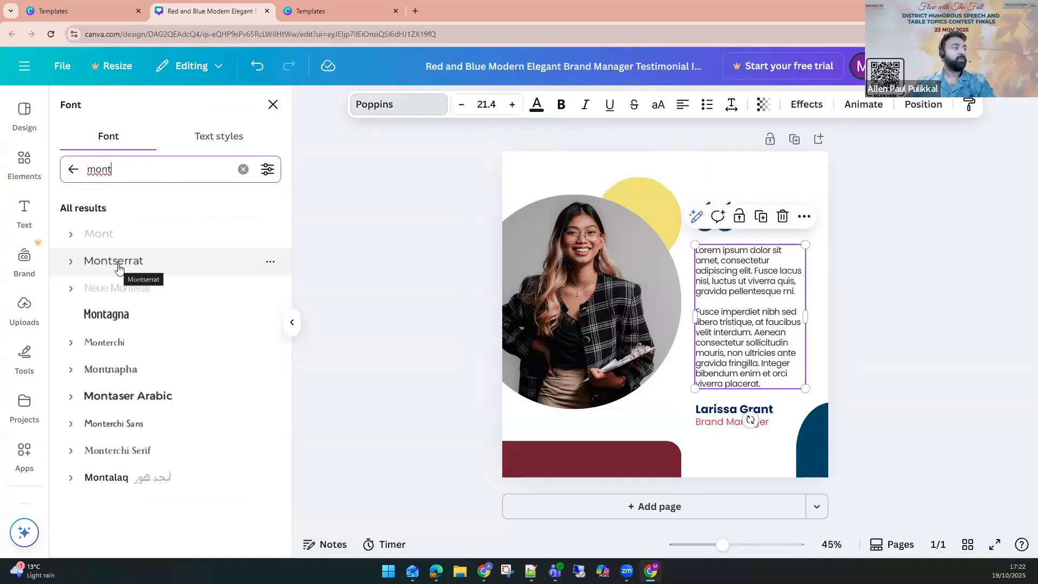
left_click(119, 265)
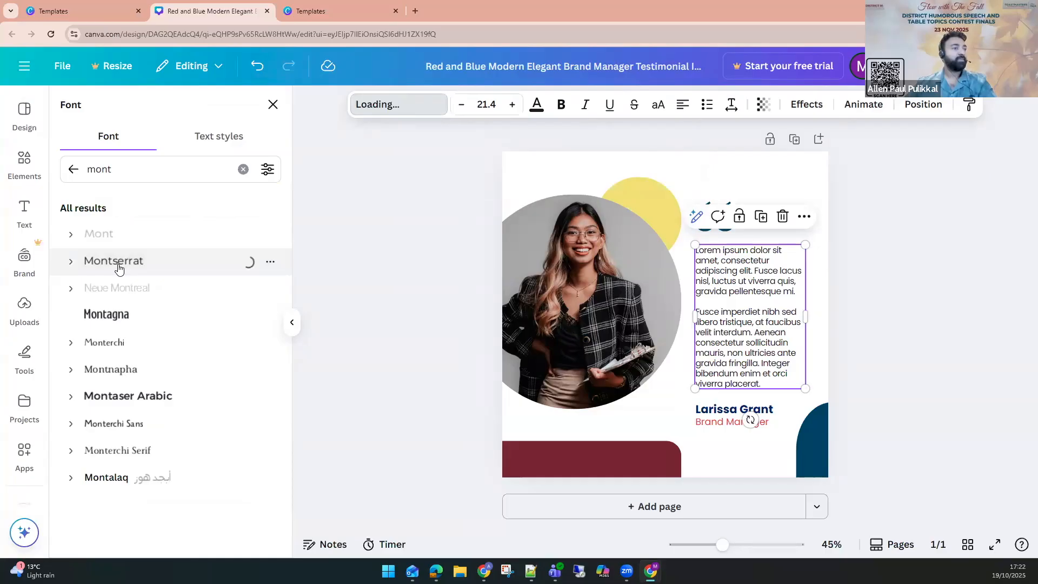
left_click(71, 261)
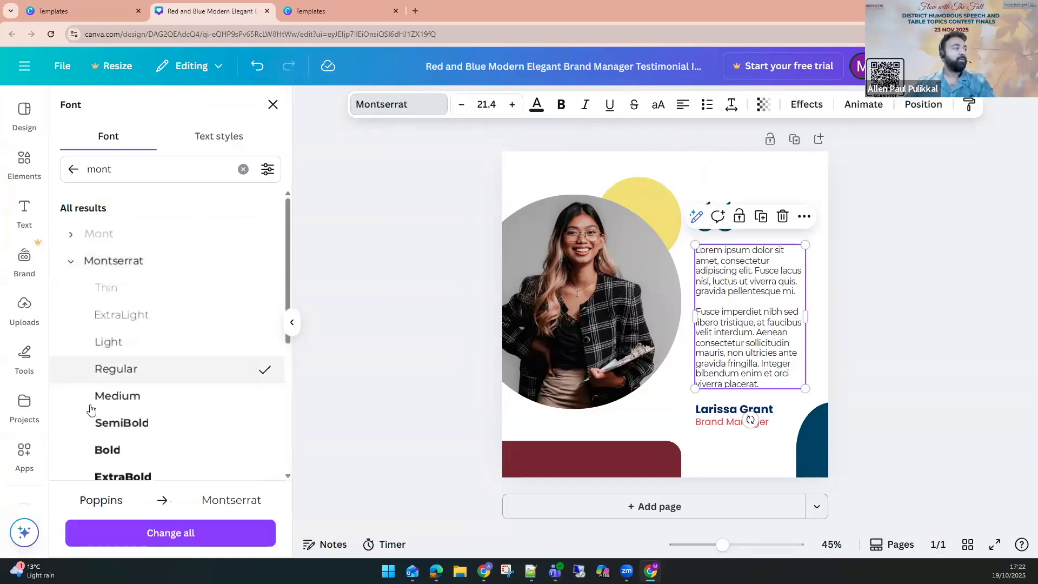
left_click(112, 397)
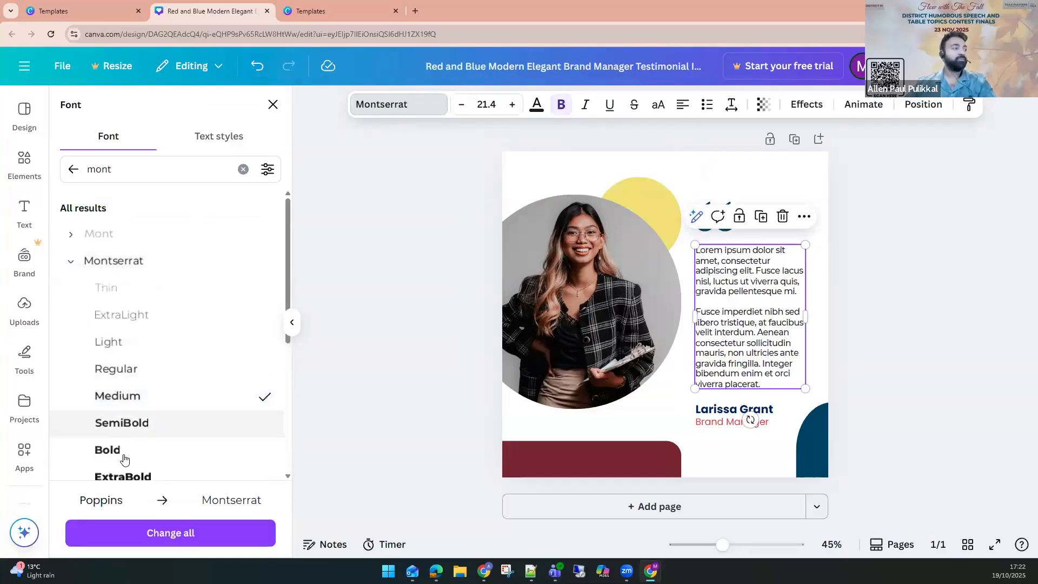
scroll(124, 459, "down", 1)
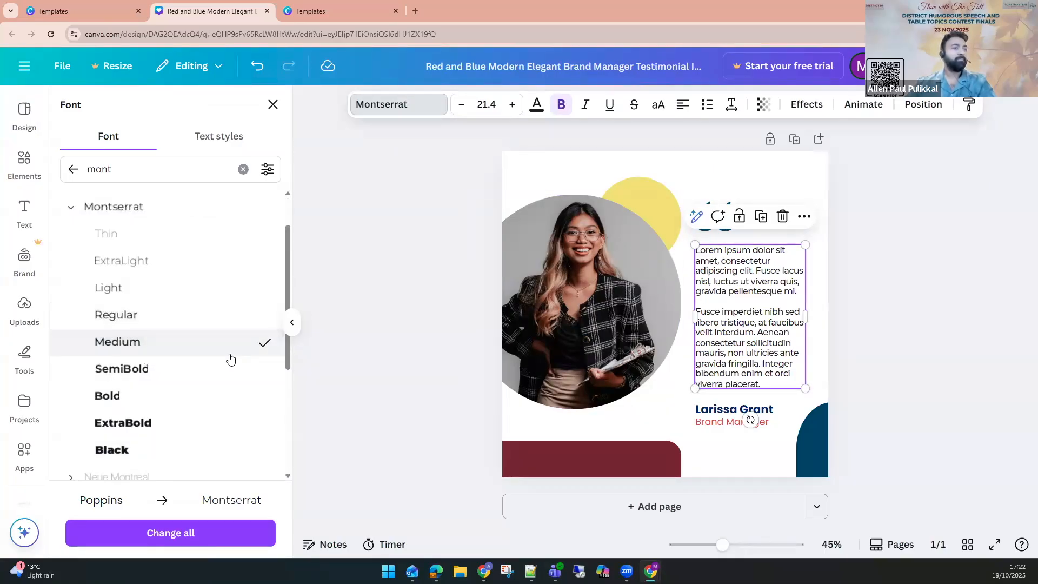
left_click(902, 275)
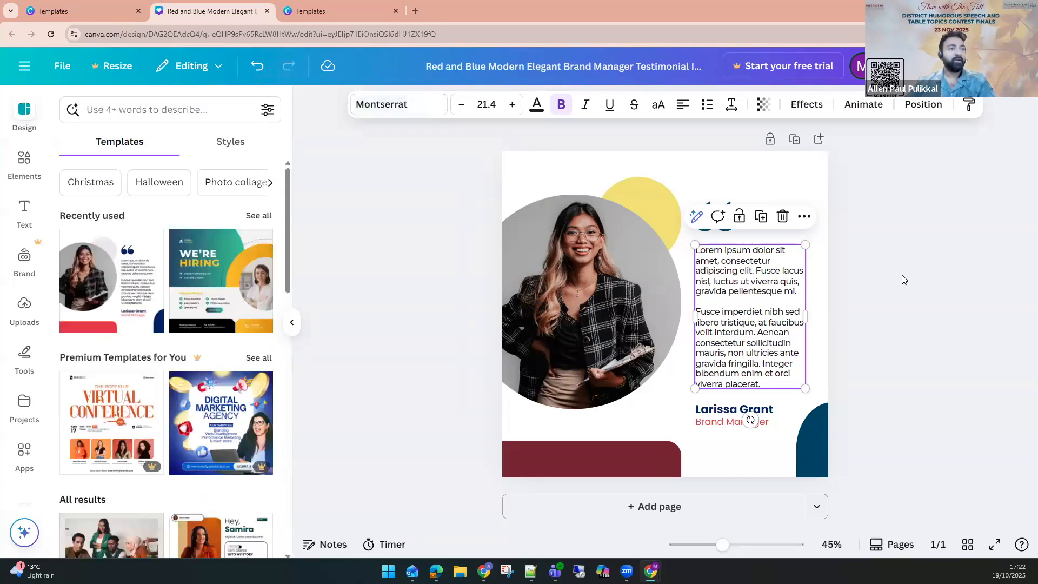
Select the photo, circles, quotation marks and text together, then scale the group down and move it lower on the page.
left_click(735, 320)
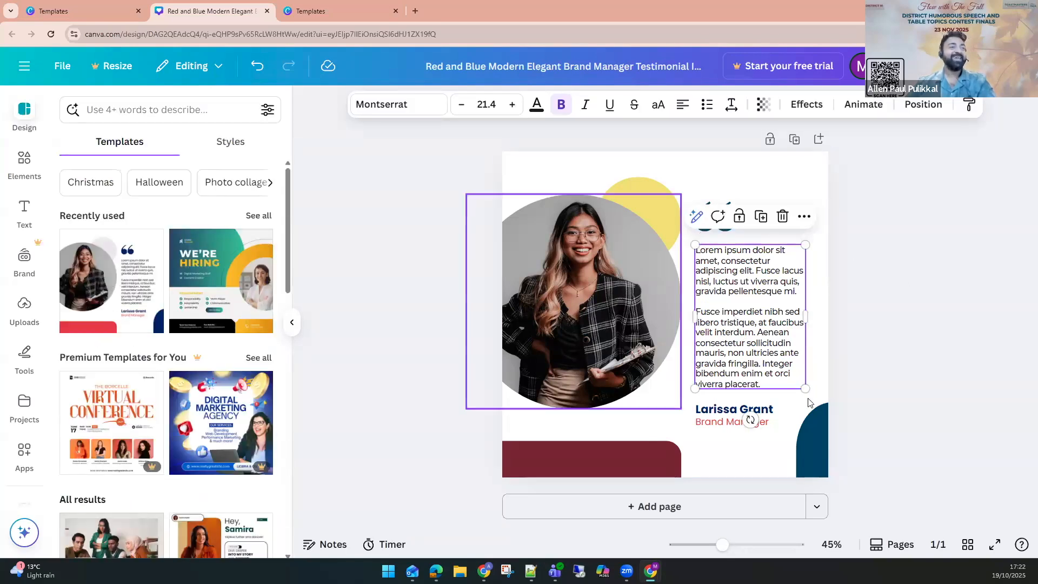
left_click(447, 363)
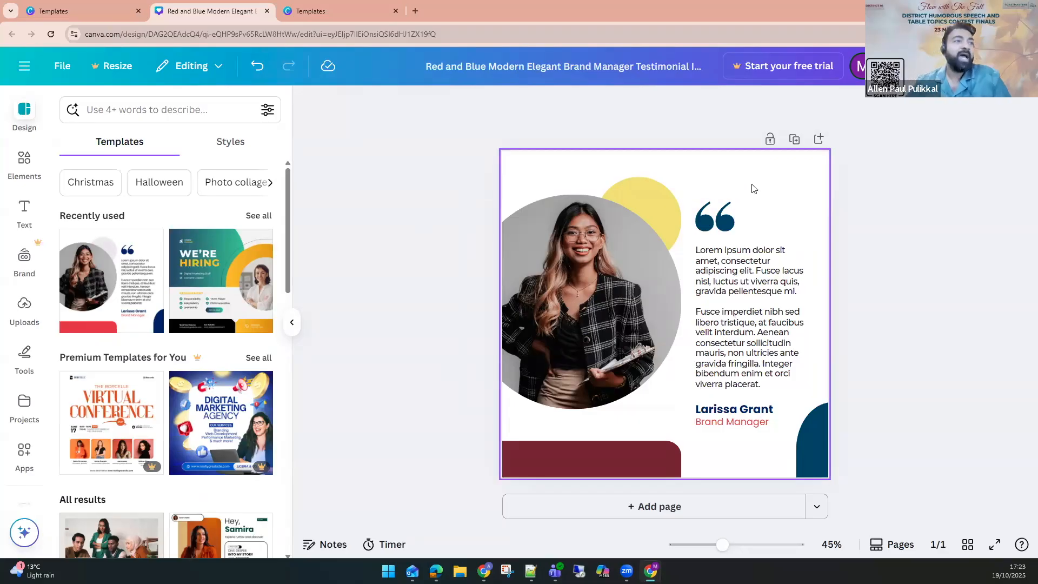
left_click(704, 189)
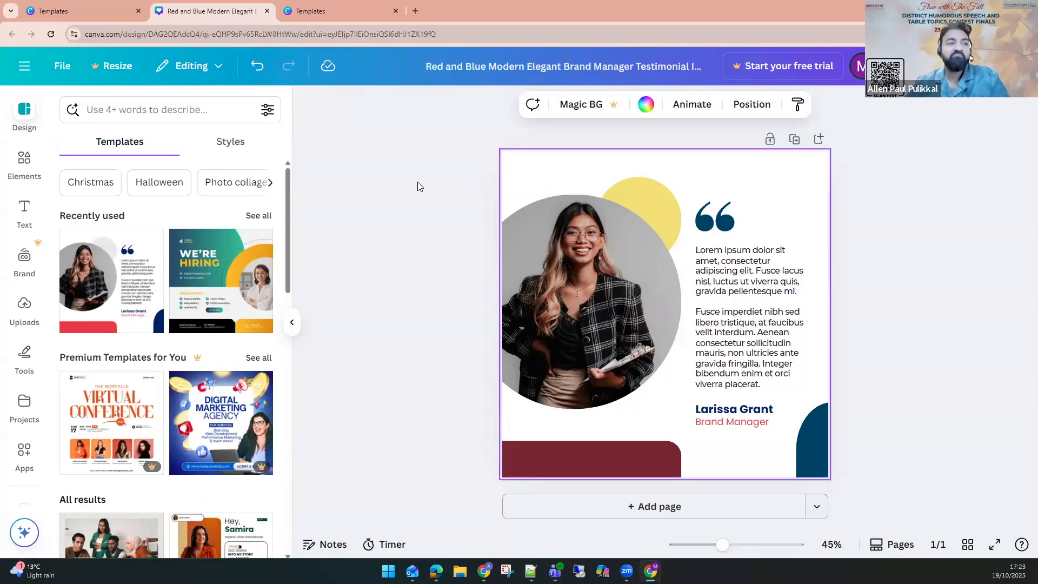
left_click_drag(417, 185, 788, 424)
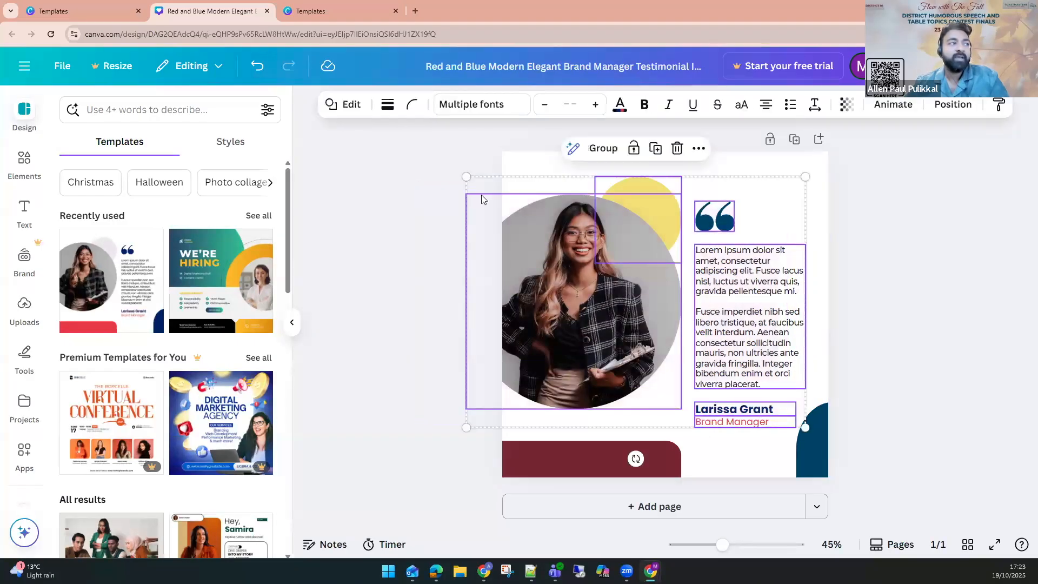
left_click_drag(478, 186, 519, 224)
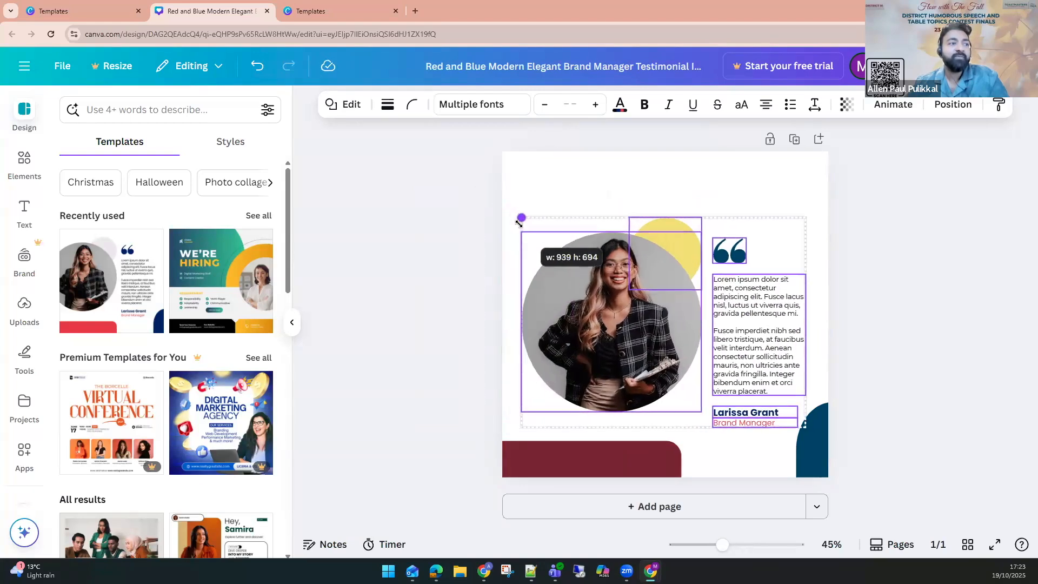
left_click_drag(519, 224, 519, 224)
left_click_drag(594, 308, 584, 309)
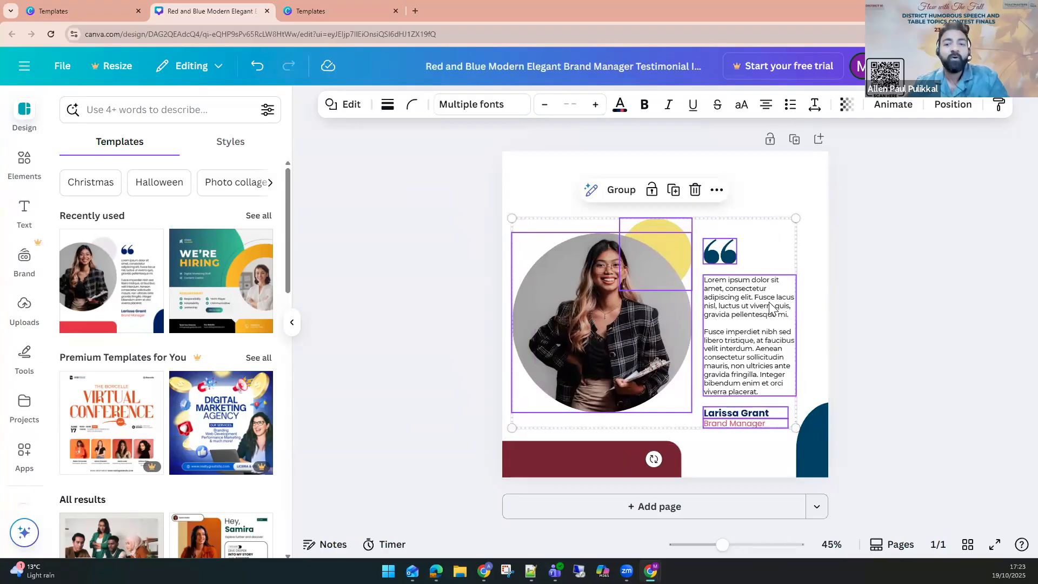
left_click_drag(795, 218, 804, 212)
left_click(919, 252)
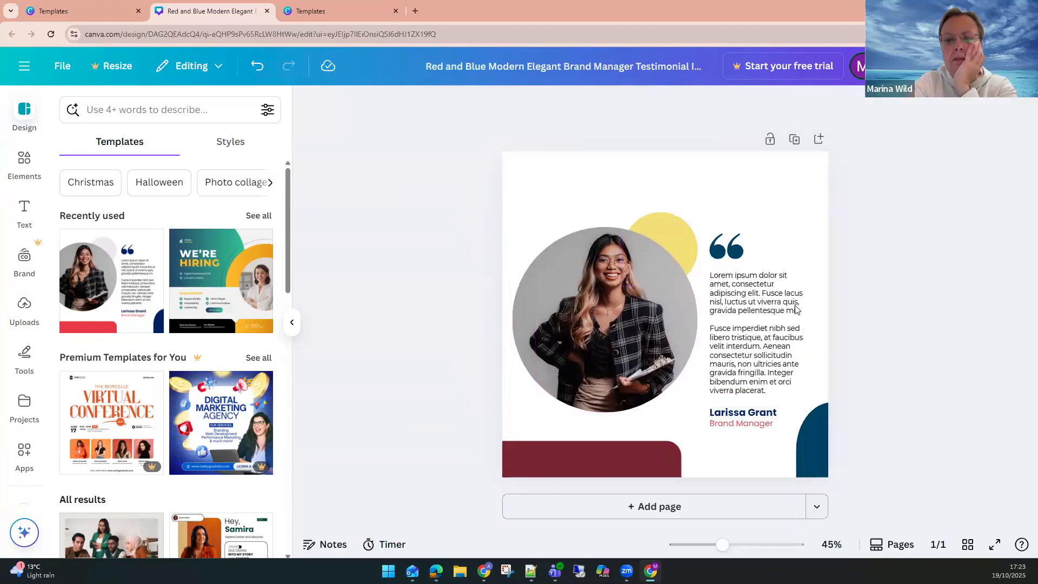
Add a heading text box reading ABC TOASTMASTERS CLUB.
left_click(24, 210)
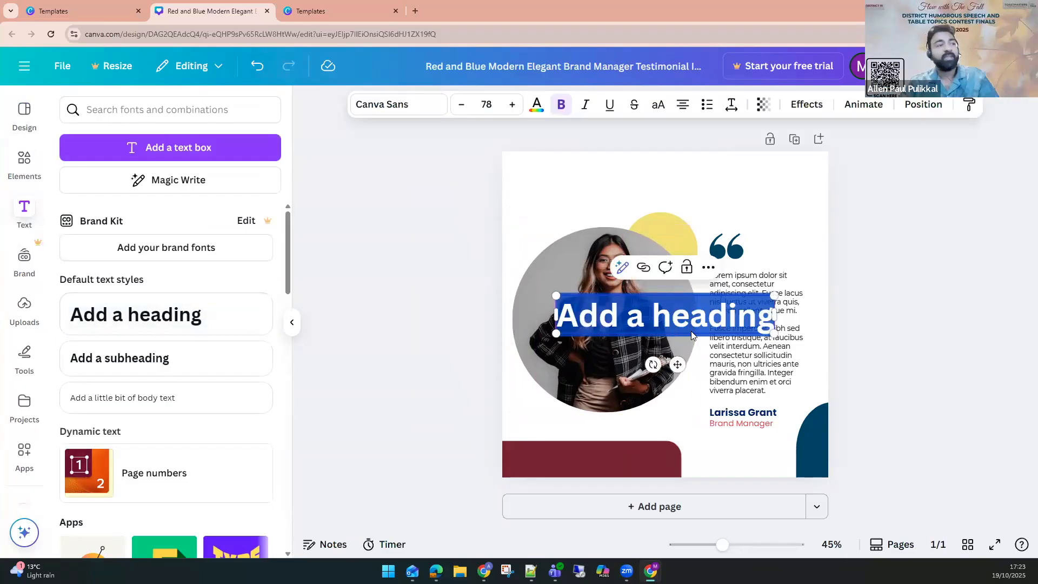
type("AB")
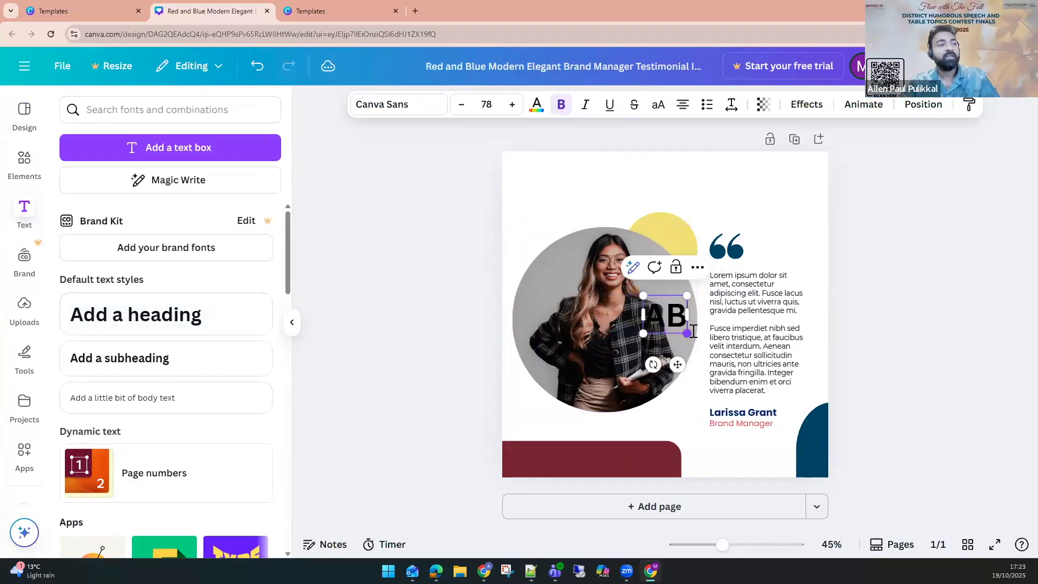
type("C TOASTMASETERS CLUB")
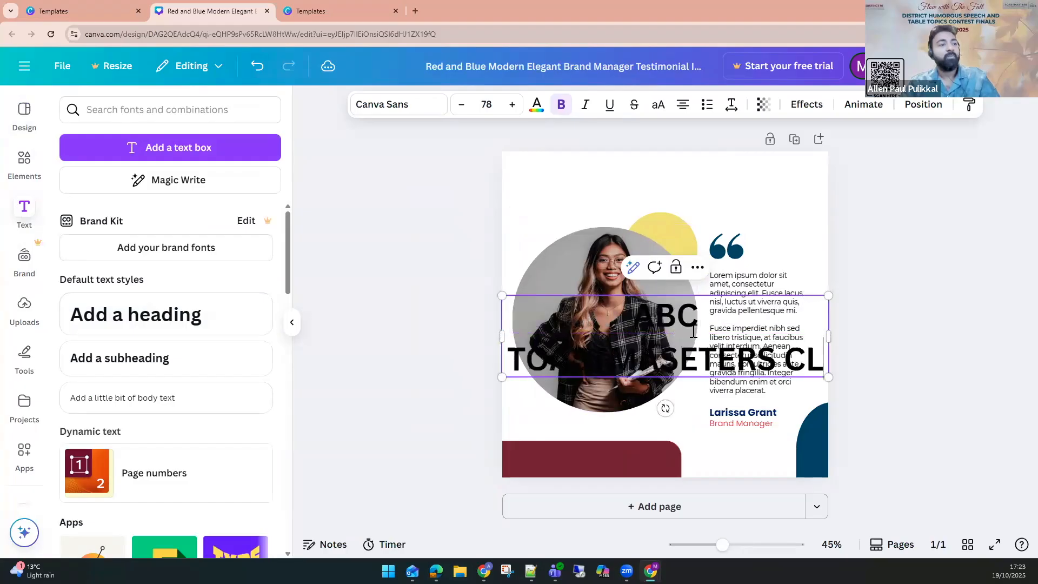
left_click(725, 368)
key("BackSpace")
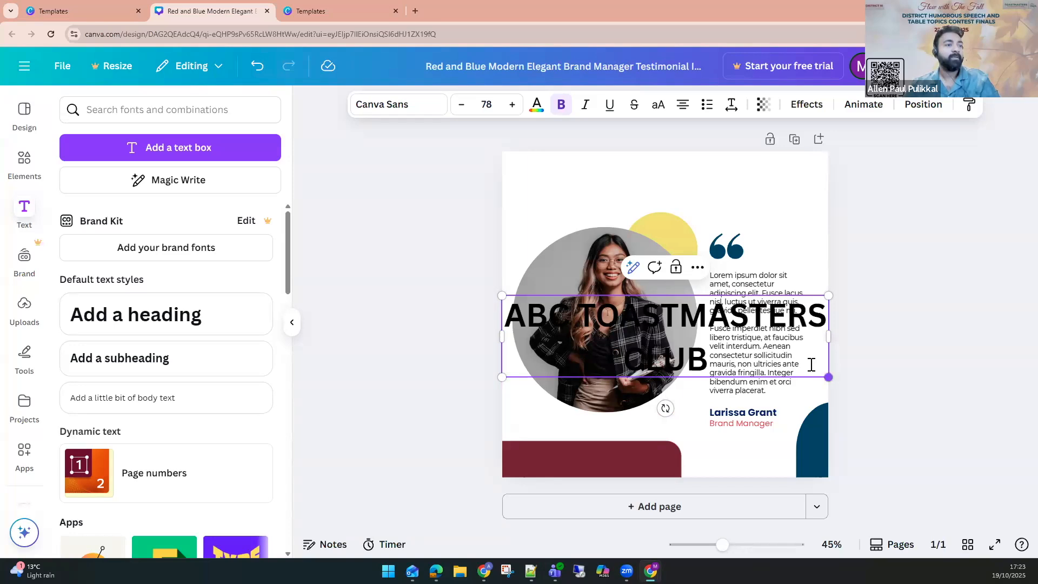
Move the heading to the top of the page, fit its width inside the page, and reduce its size to 56.
left_click_drag(730, 284, 729, 162)
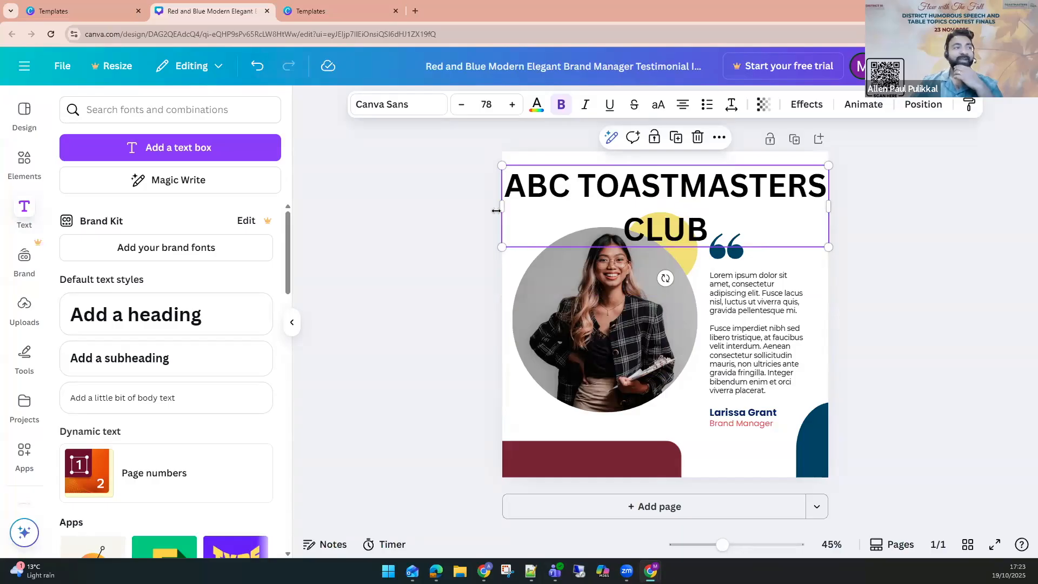
left_click_drag(501, 211, 512, 216)
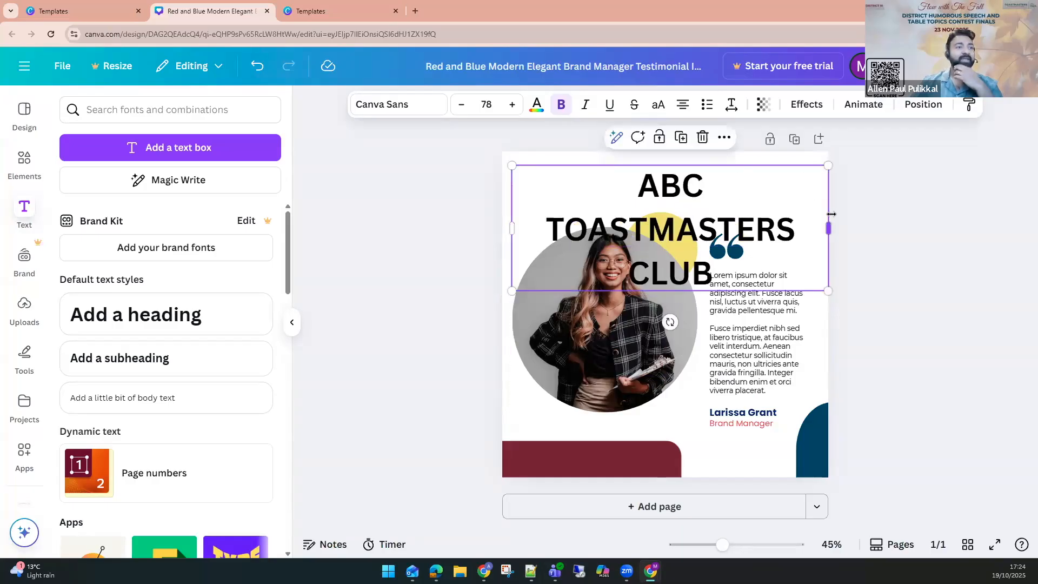
left_click_drag(829, 229, 822, 227)
left_click_drag(746, 214, 746, 214)
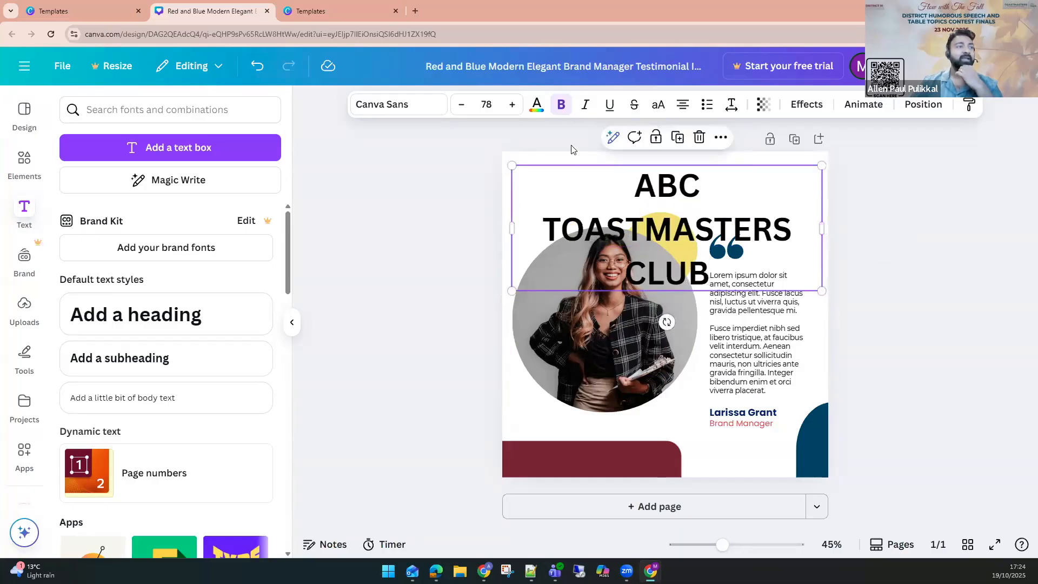
left_click_drag(461, 107, 462, 107)
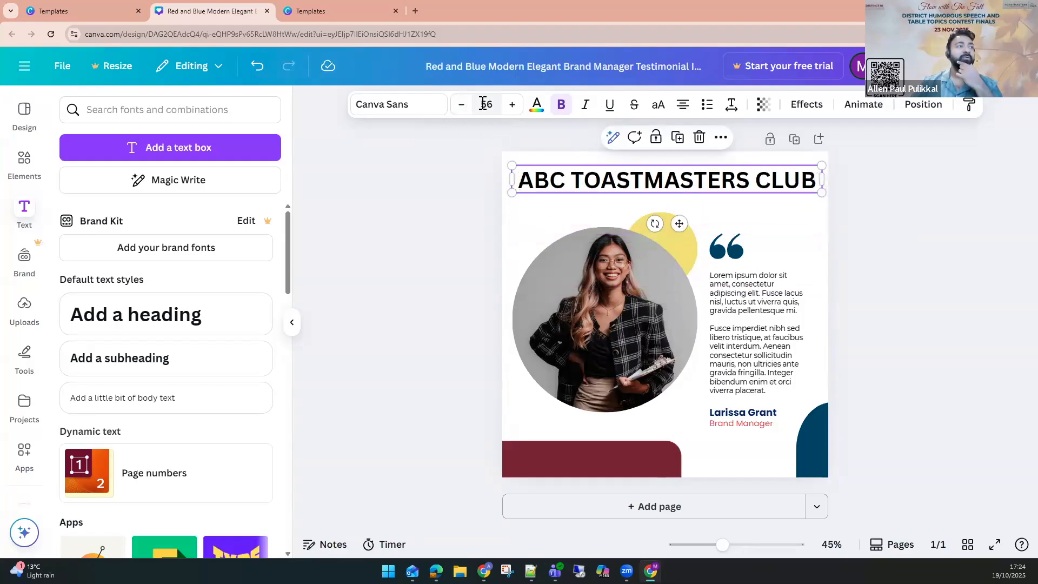
Change the heading's font to Montserrat and reduce its size to 52.
left_click(411, 105)
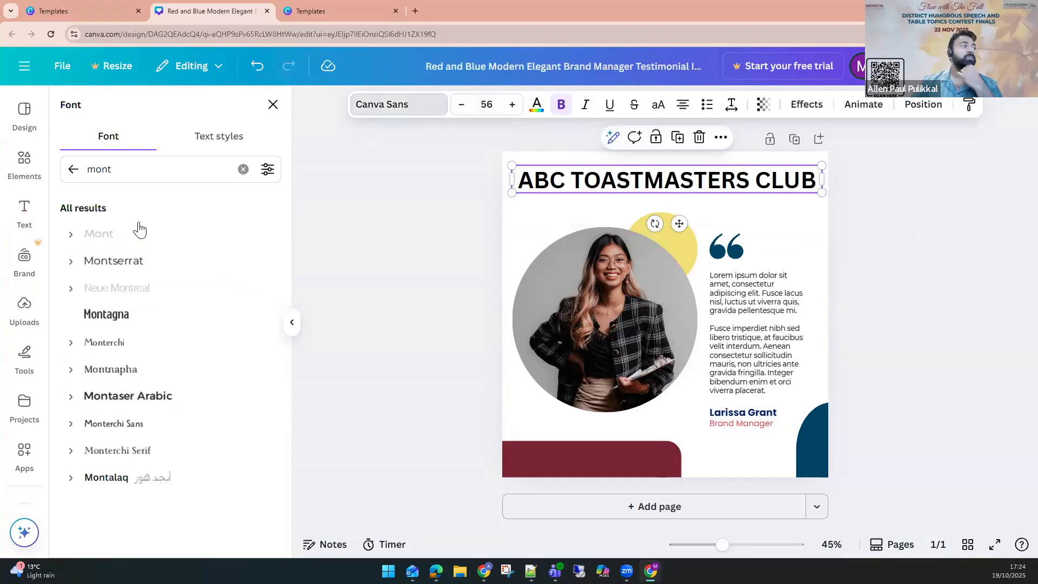
left_click(112, 260)
left_click(71, 261)
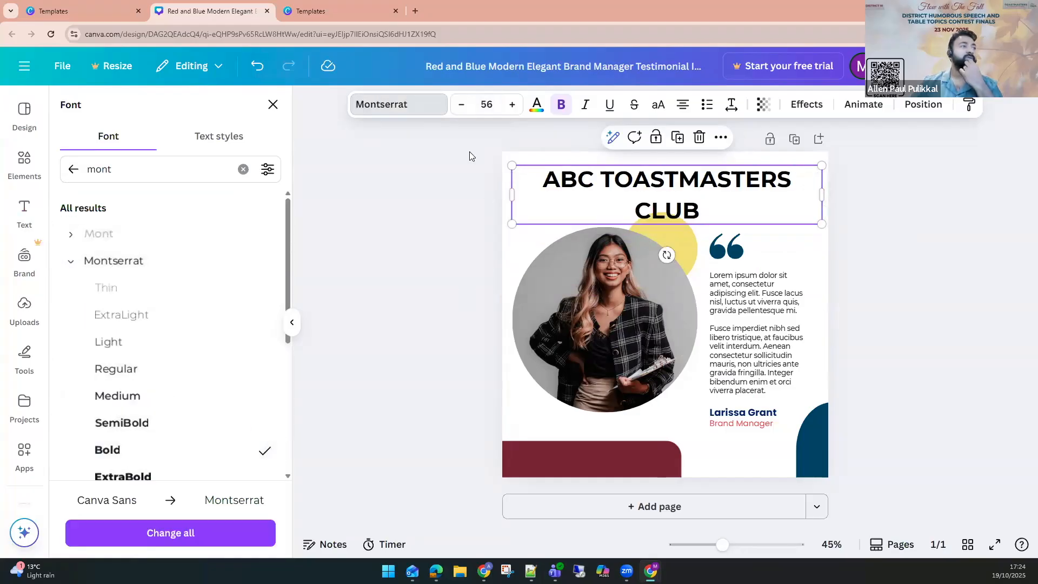
left_click(463, 104)
left_click(463, 105)
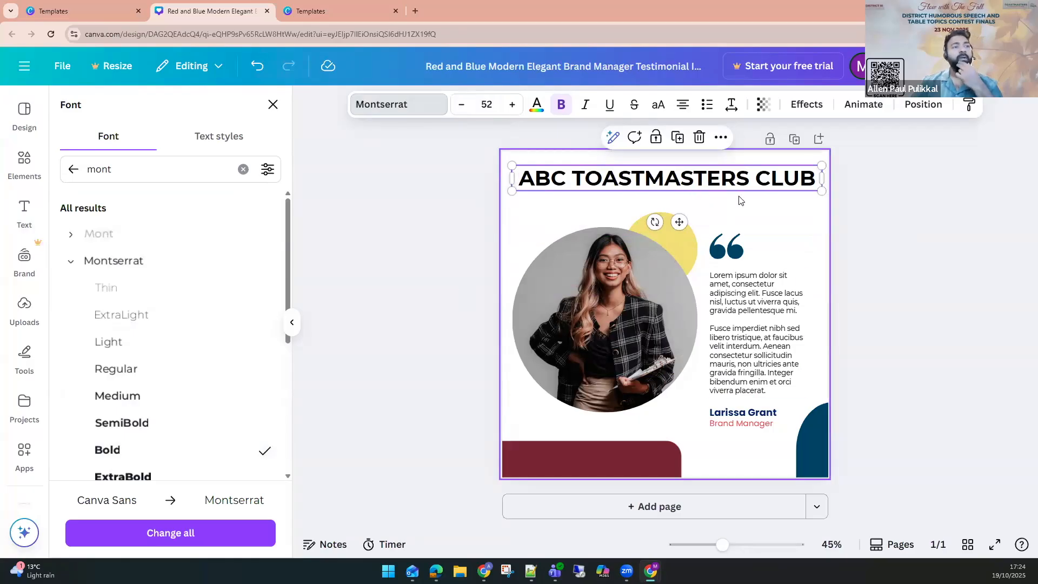
left_click(883, 207)
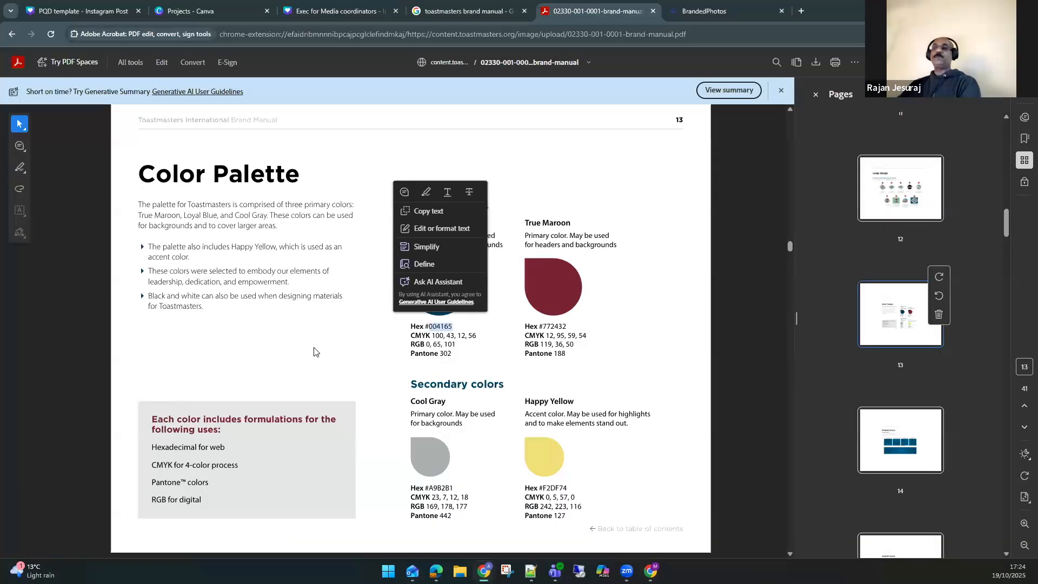
In the brand manual, open the logo download link on the Logo Lockups page.
left_click(328, 349)
scroll(329, 347, "up", 20)
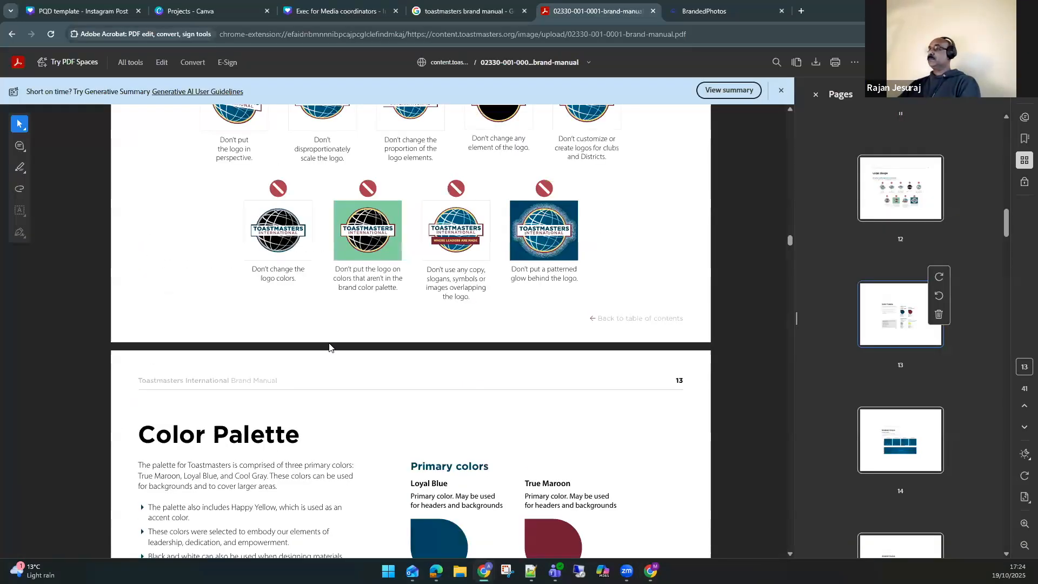
scroll(329, 347, "up", 15)
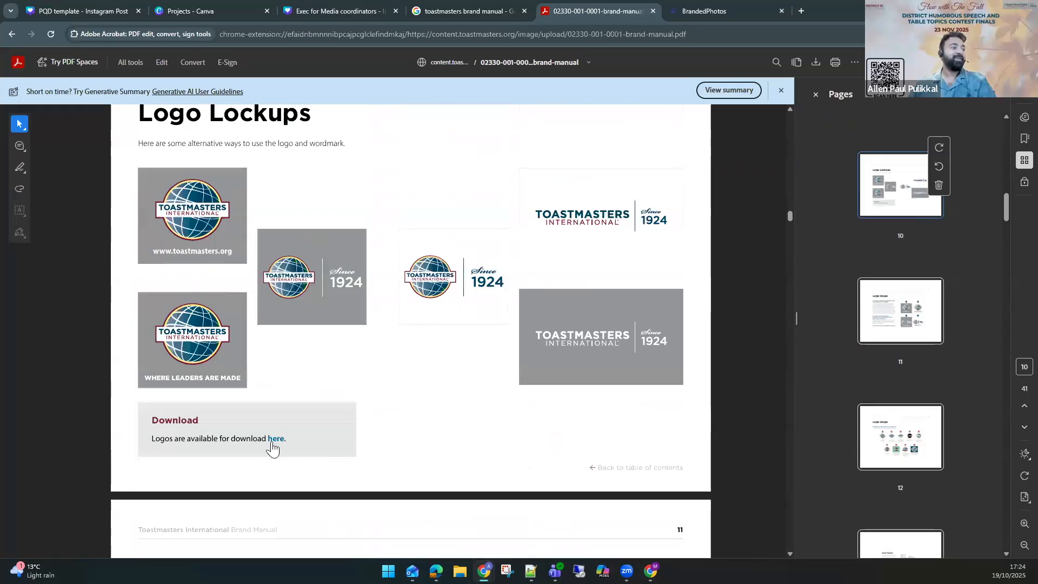
left_click(272, 439)
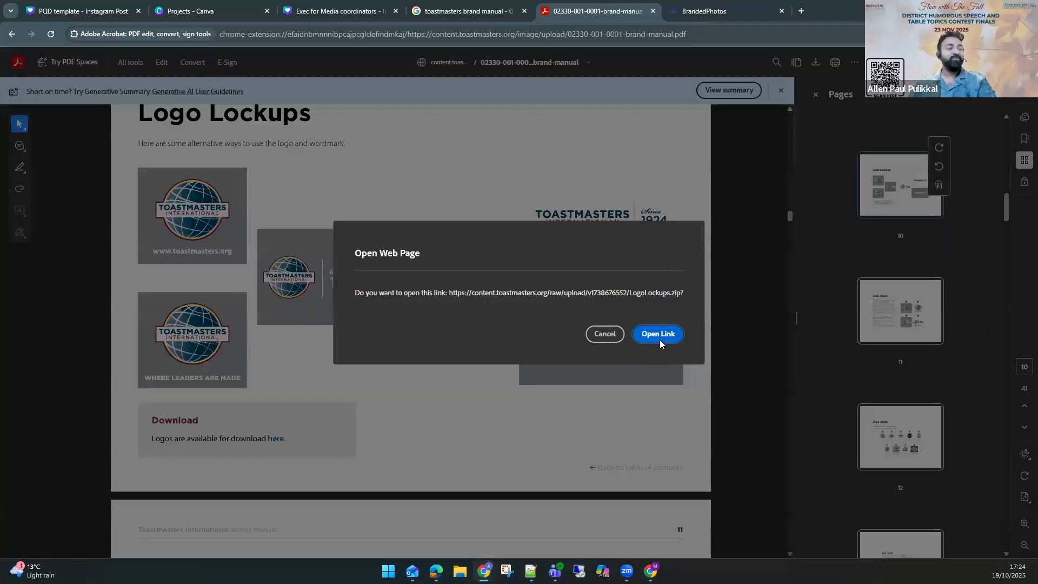
left_click(659, 341)
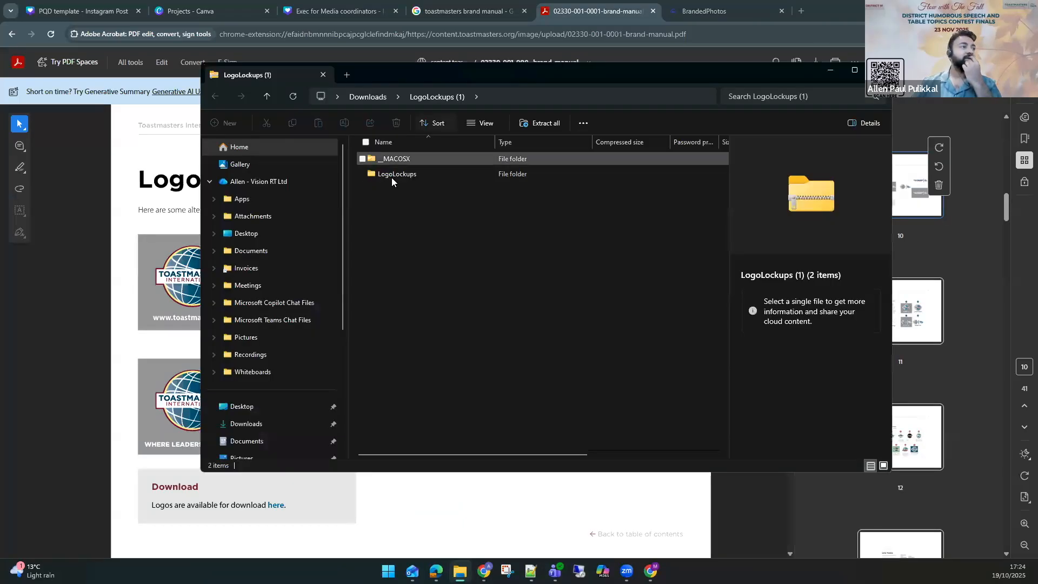
Open the downloaded LogoLockups folder and its ColorLogoSince1924 subfolder.
left_click(392, 175)
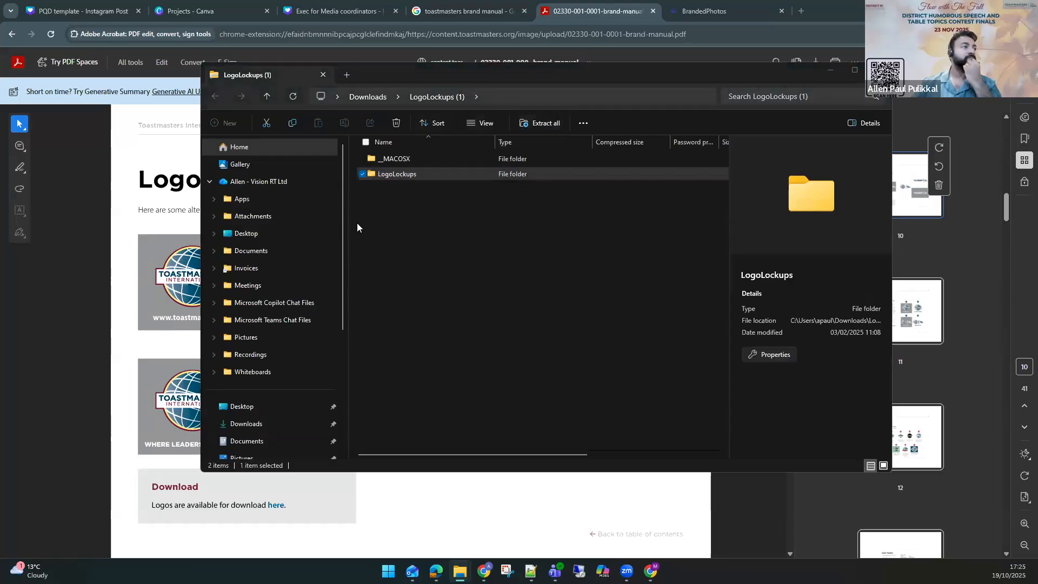
double_click(411, 176)
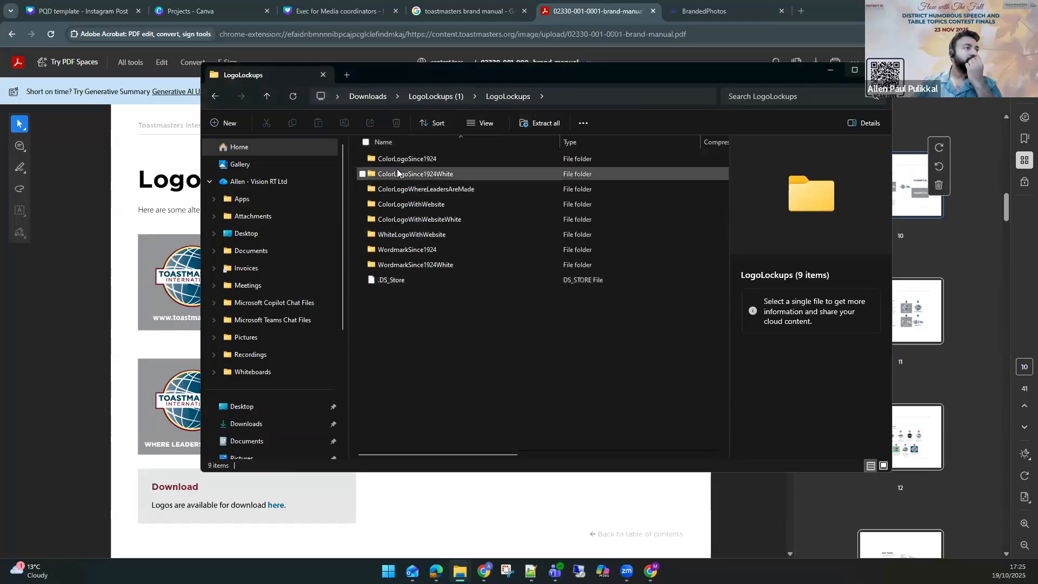
double_click(408, 159)
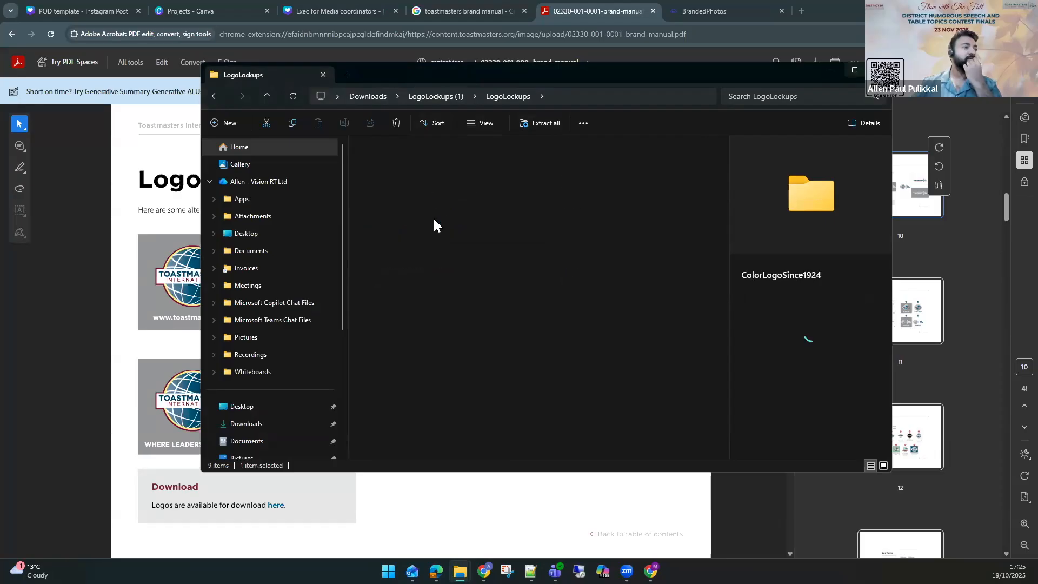
Open the ColorLogoWithWebsite folder inside LogoLockups to check its logo files, then close the file window.
left_click(488, 98)
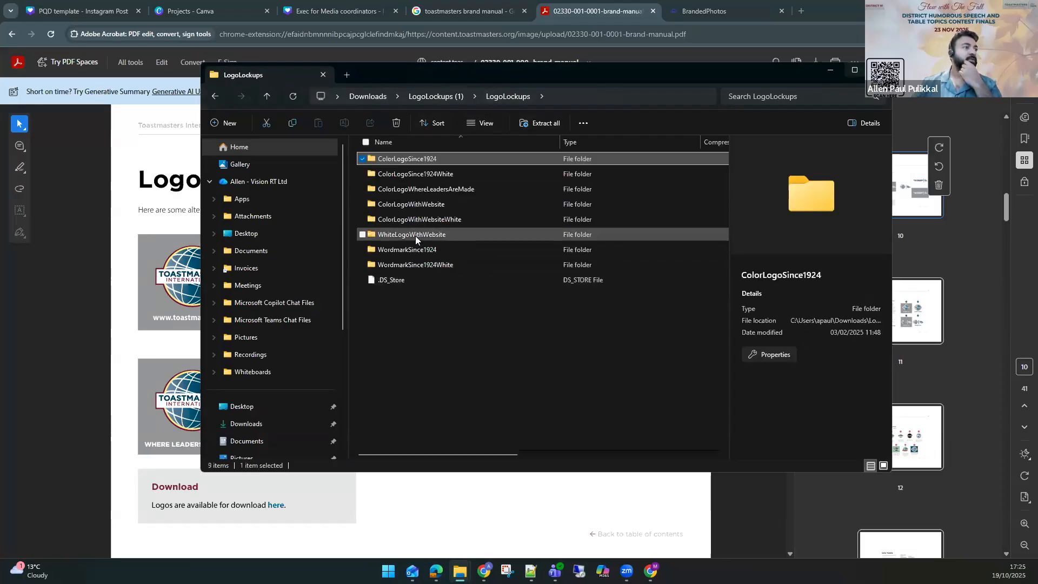
left_click(412, 203)
double_click(412, 204)
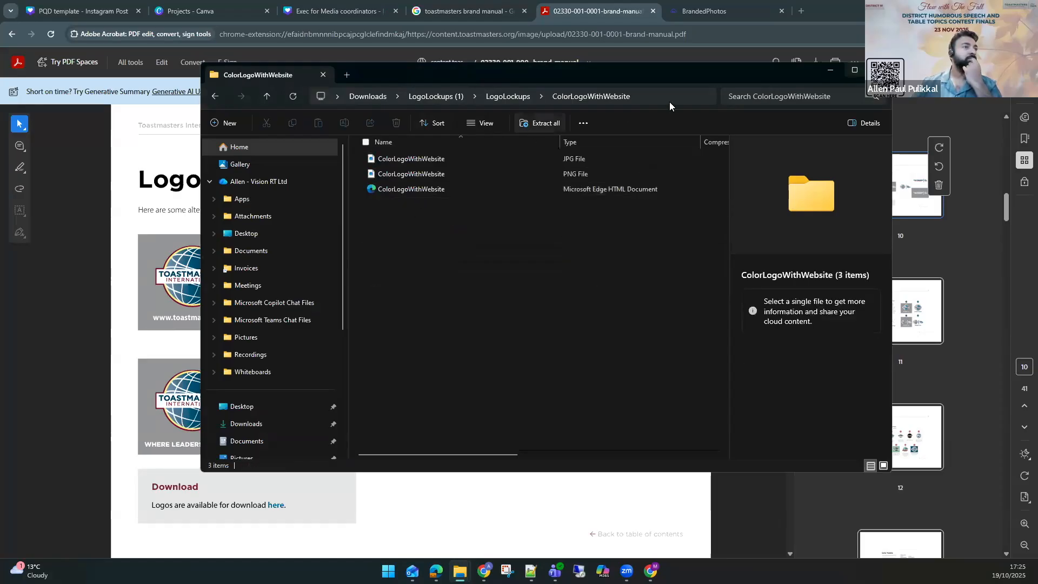
left_click(323, 74)
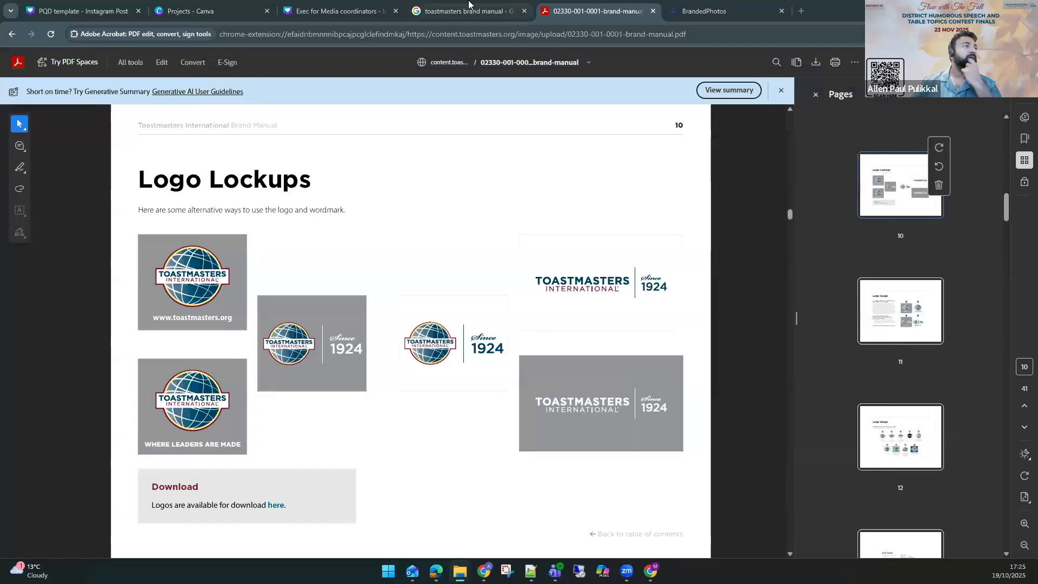
Return to the Canva design and place the uploaded Toastmasters logo at the page's top-left corner.
left_click(338, 4)
left_click(211, 10)
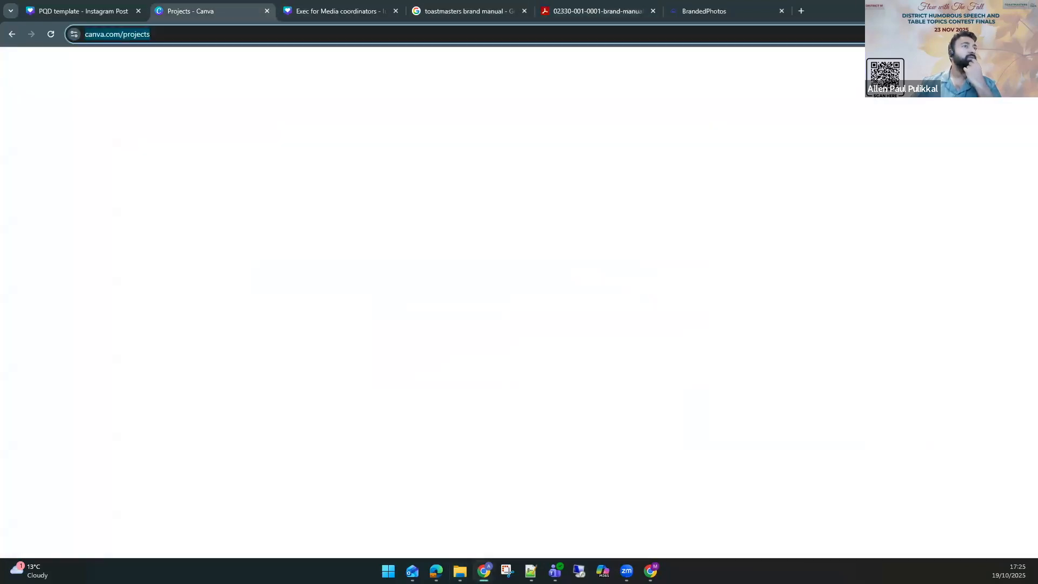
key("alt+Tab")
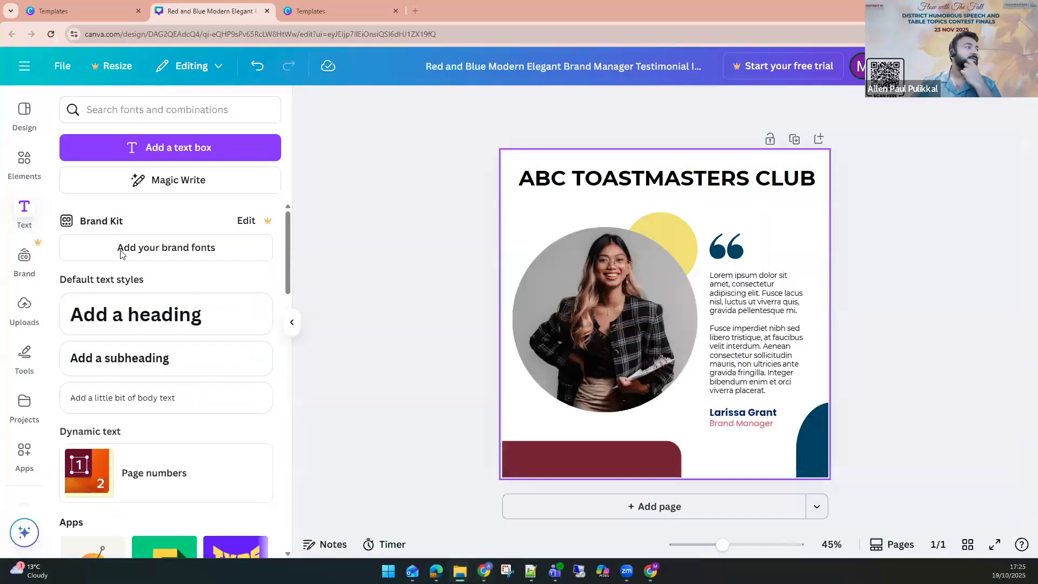
left_click(16, 315)
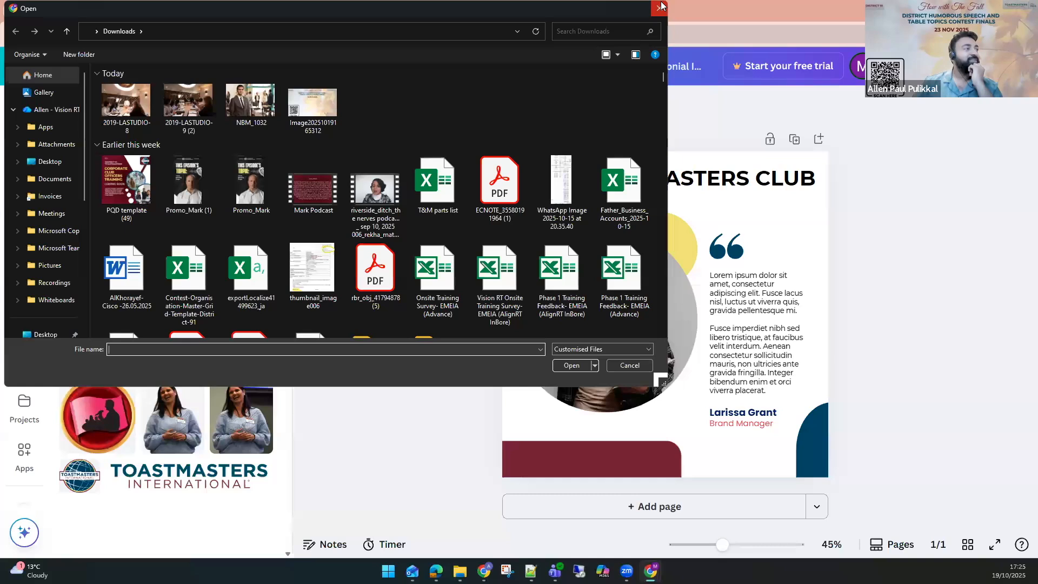
key("Escape")
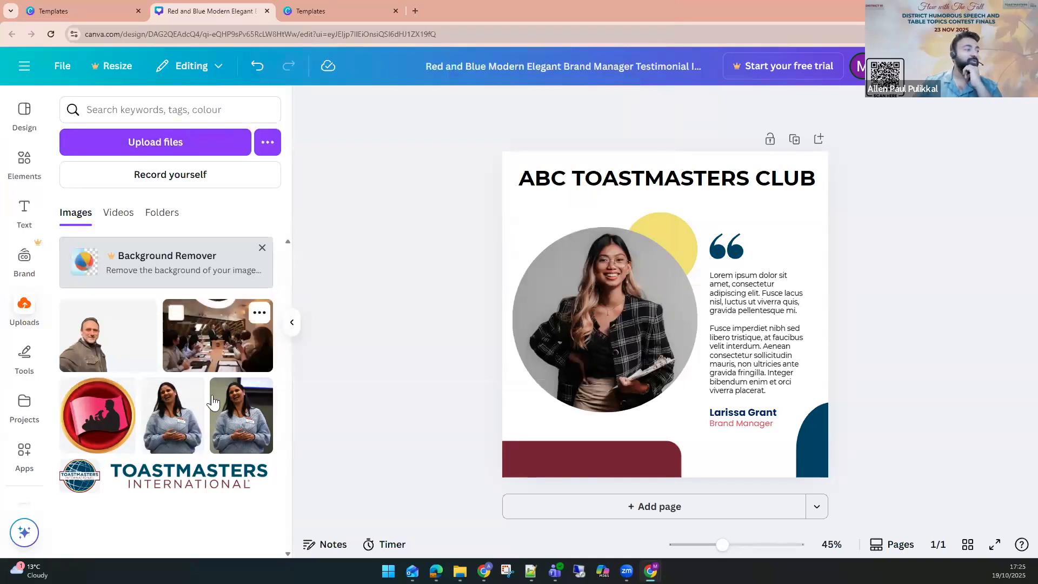
mouse_move(84, 477)
left_click_drag(286, 476, 613, 290)
left_click_drag(590, 247, 559, 188)
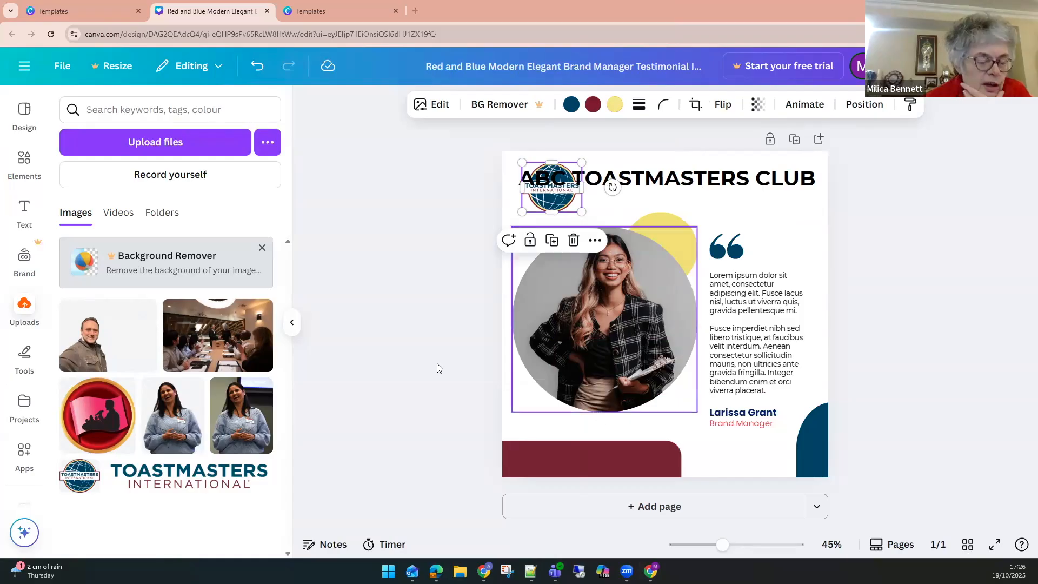
left_click(492, 365)
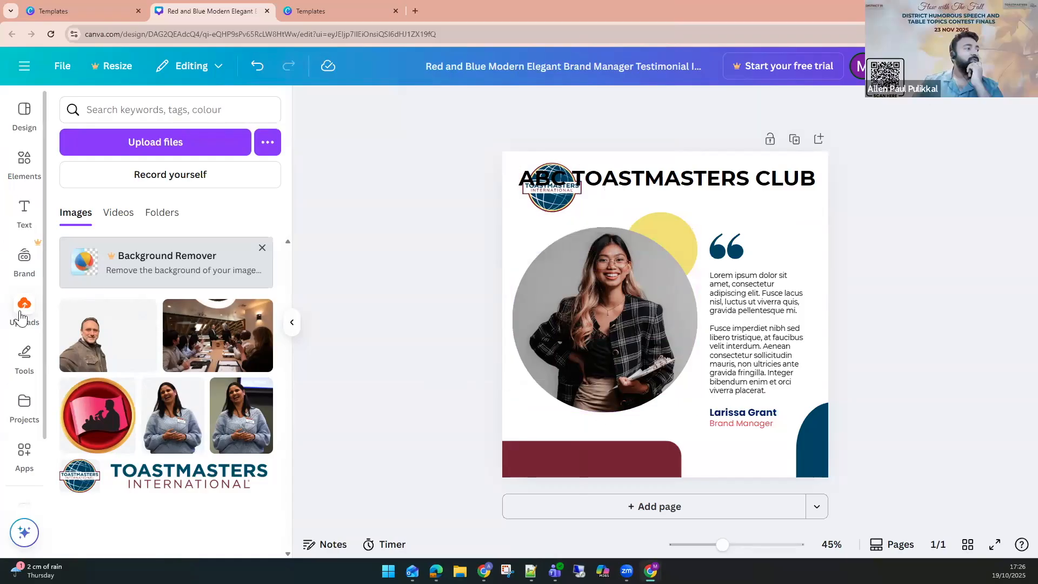
Search Google Images for toastmasters in a new browser tab.
left_click(145, 152)
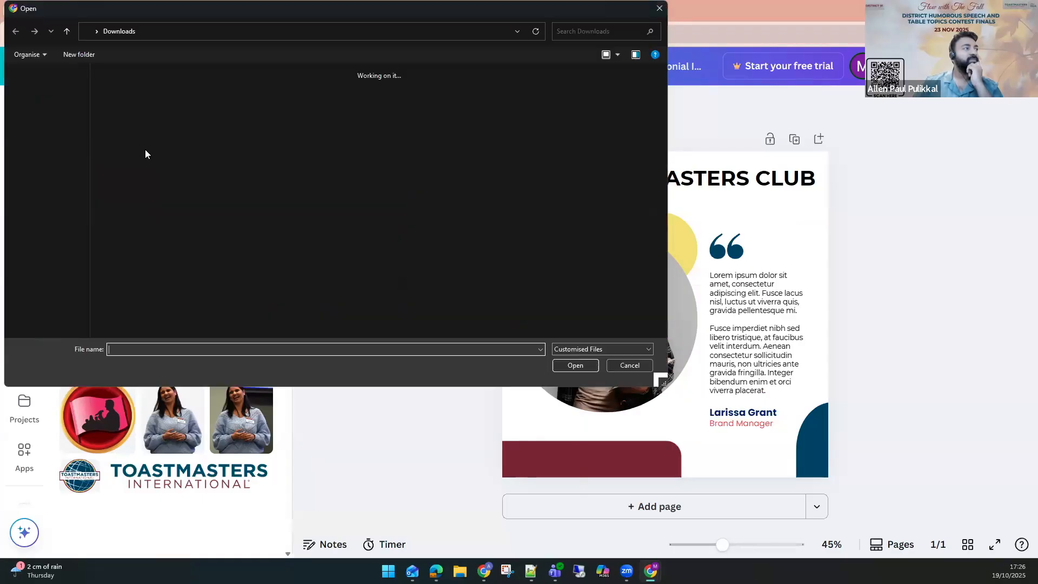
left_click(659, 9)
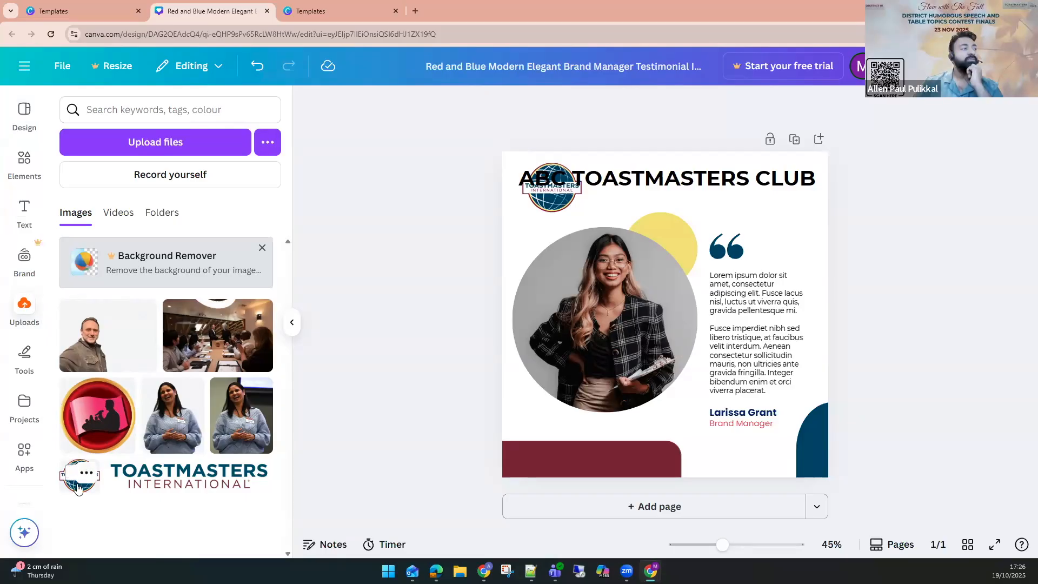
left_click(415, 10)
type("TOASTMASTERS")
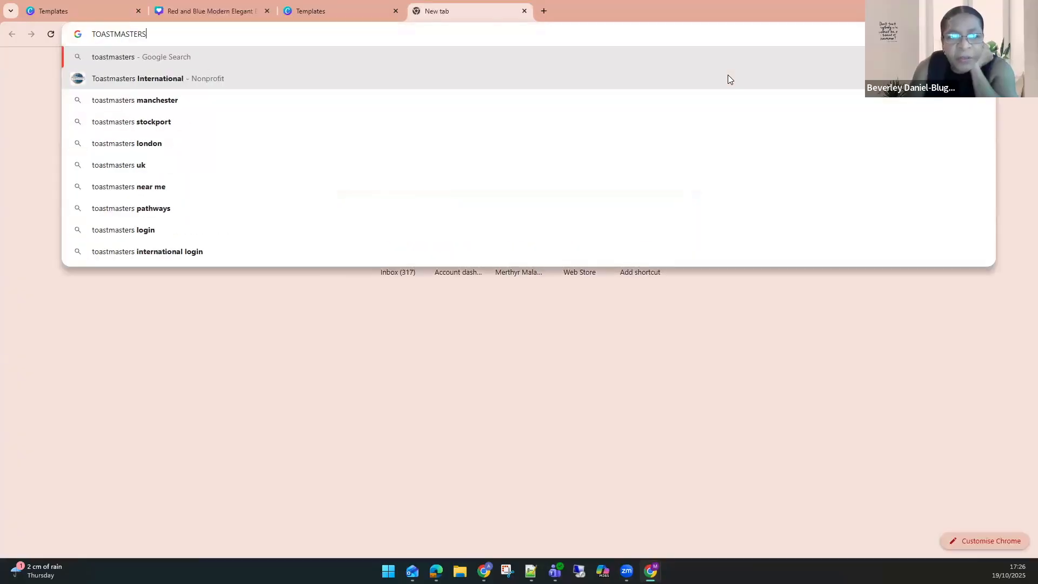
key("Return")
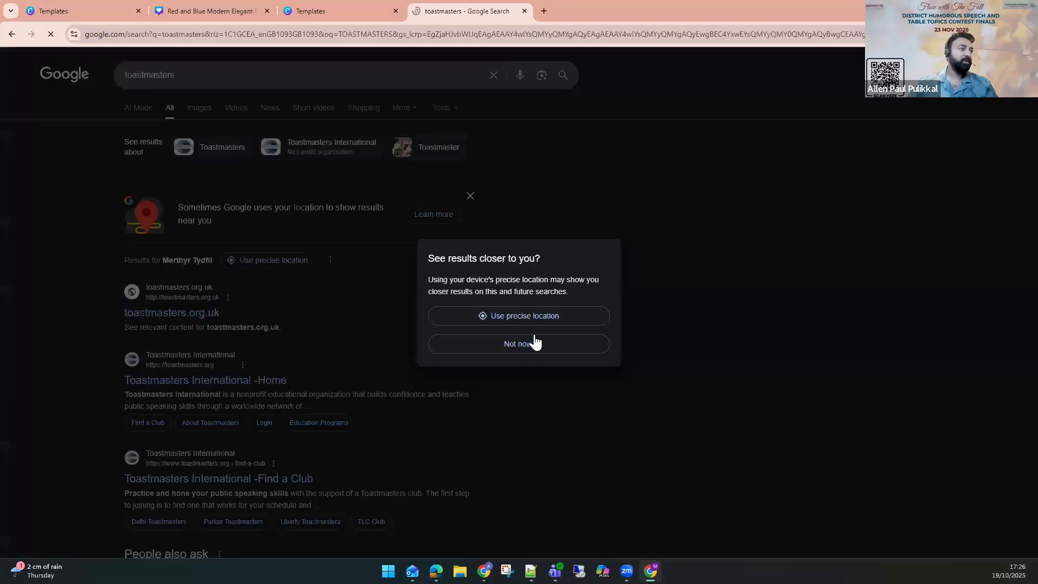
left_click(533, 342)
left_click(200, 114)
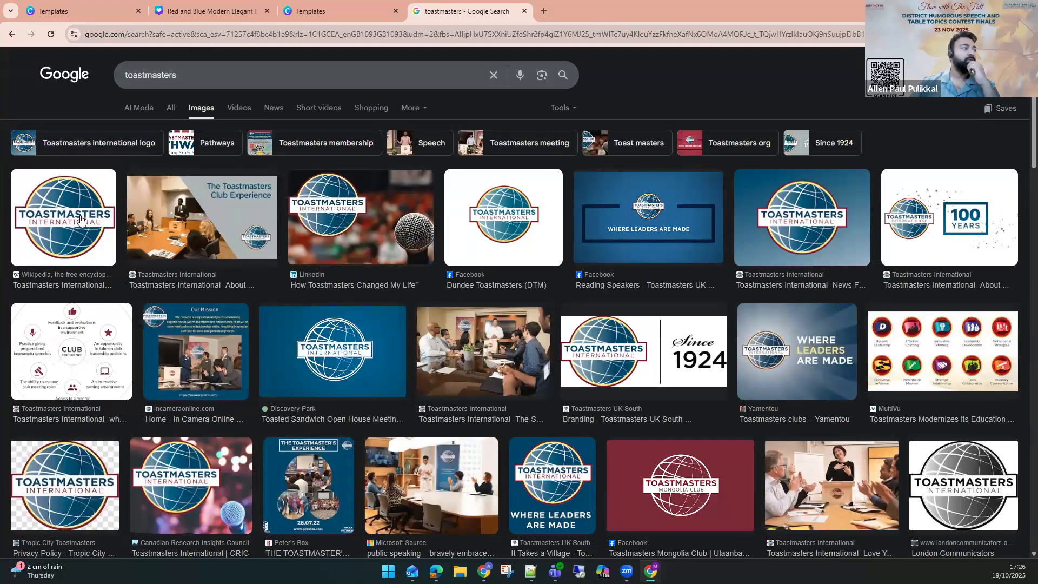
Open the Wikipedia Toastmasters International logo image in its own tab, then close the image and search tabs.
left_click(81, 221)
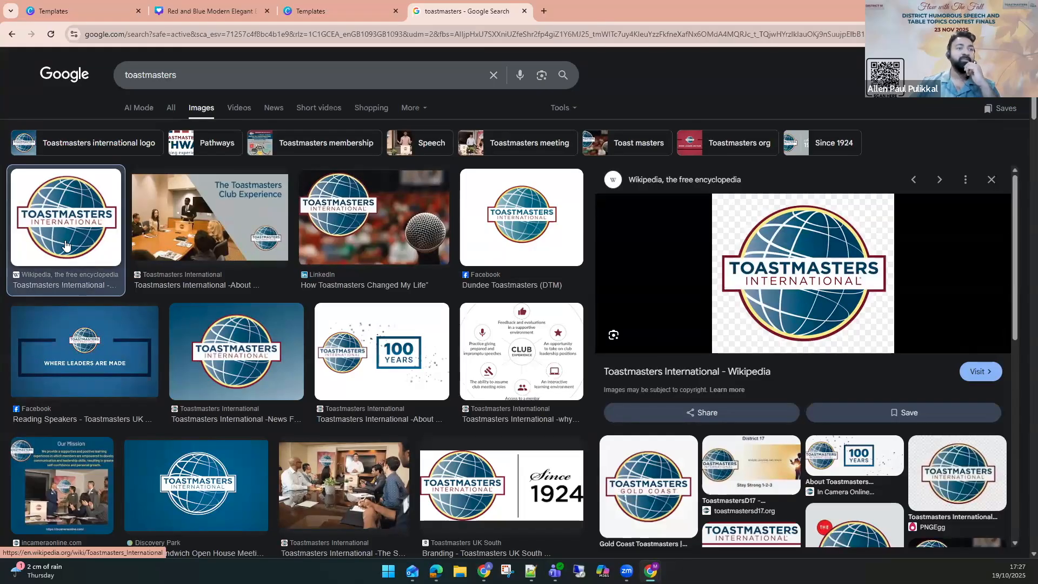
right_click(775, 272)
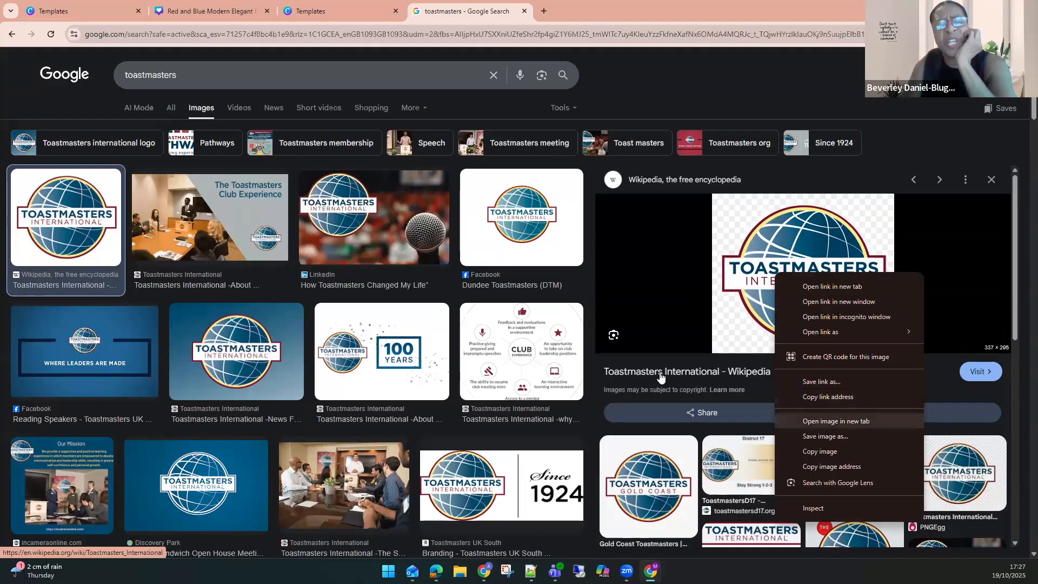
left_click(836, 421)
key("ctrl+Tab")
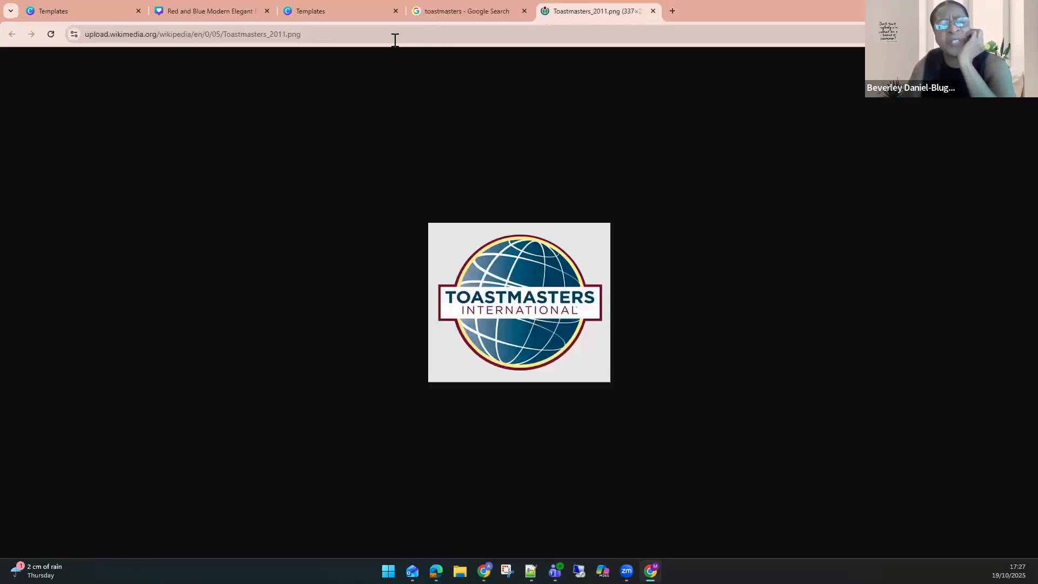
left_click(360, 37)
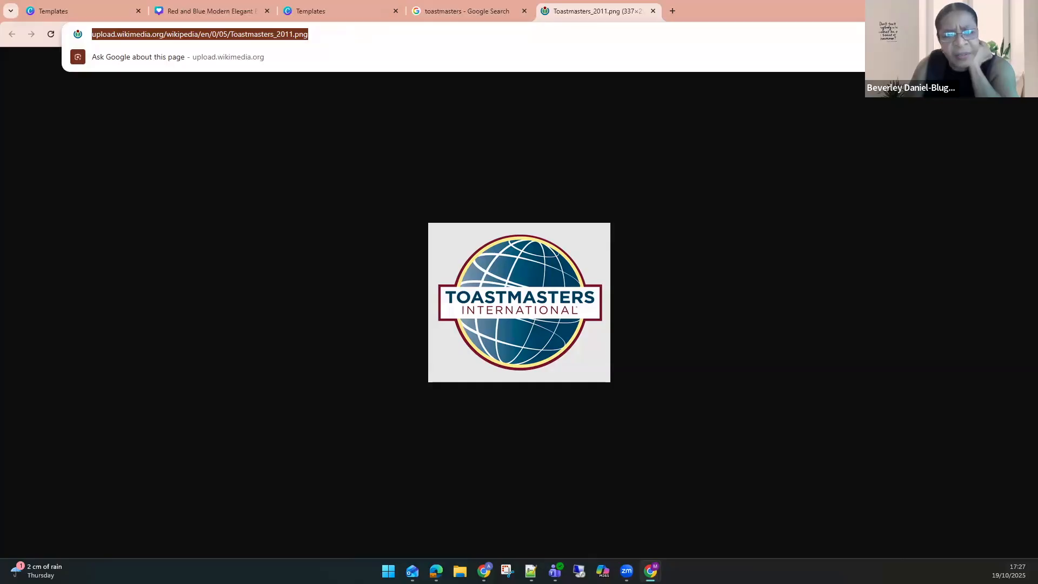
key("super+shift+s")
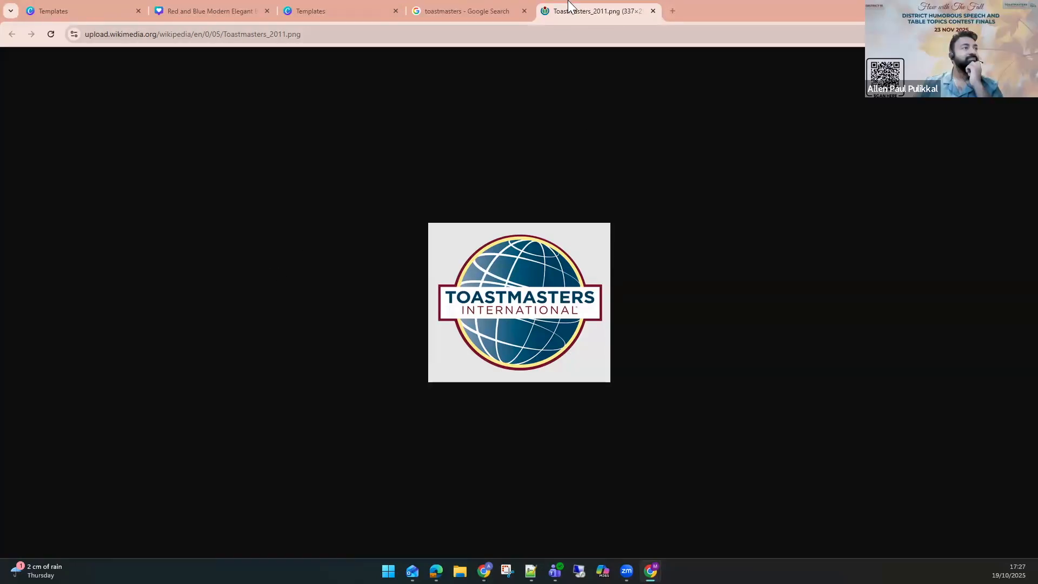
key("ctrl+w")
key("ctrl+w")
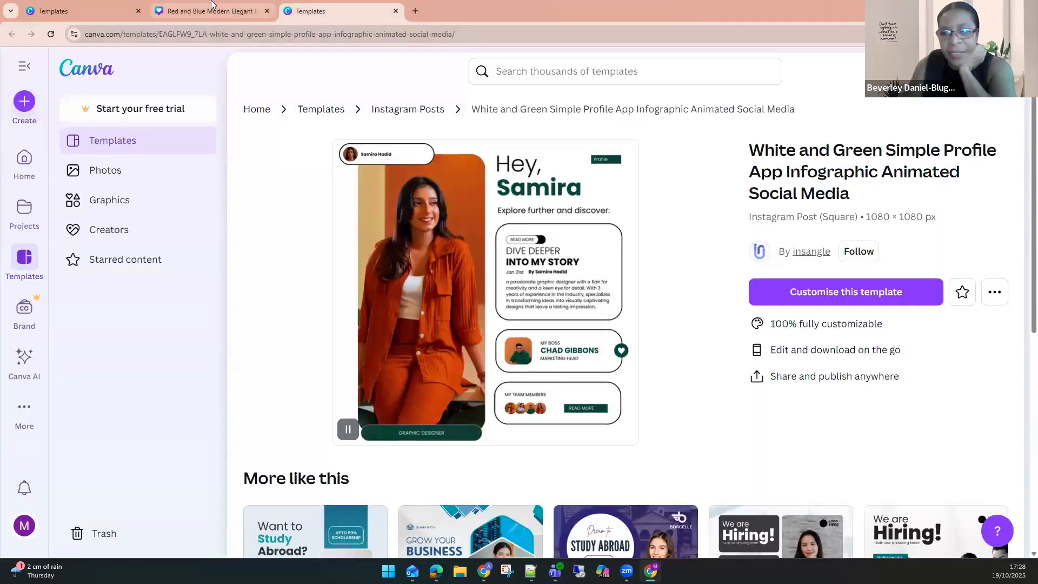
key("ctrl+shift+Tab")
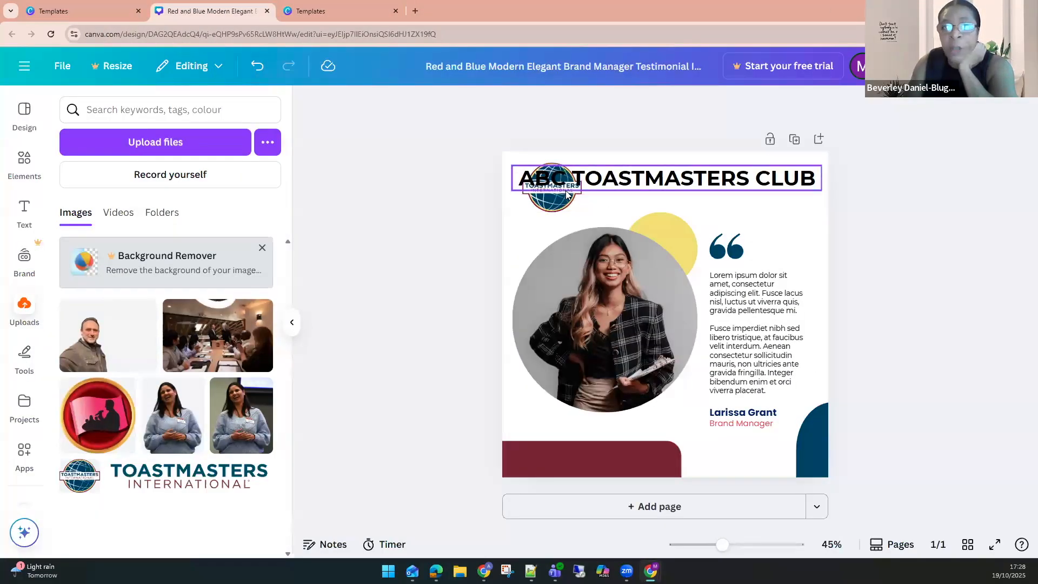
Move the club heading beside the logo and reduce its font size to 37.
left_click(559, 210)
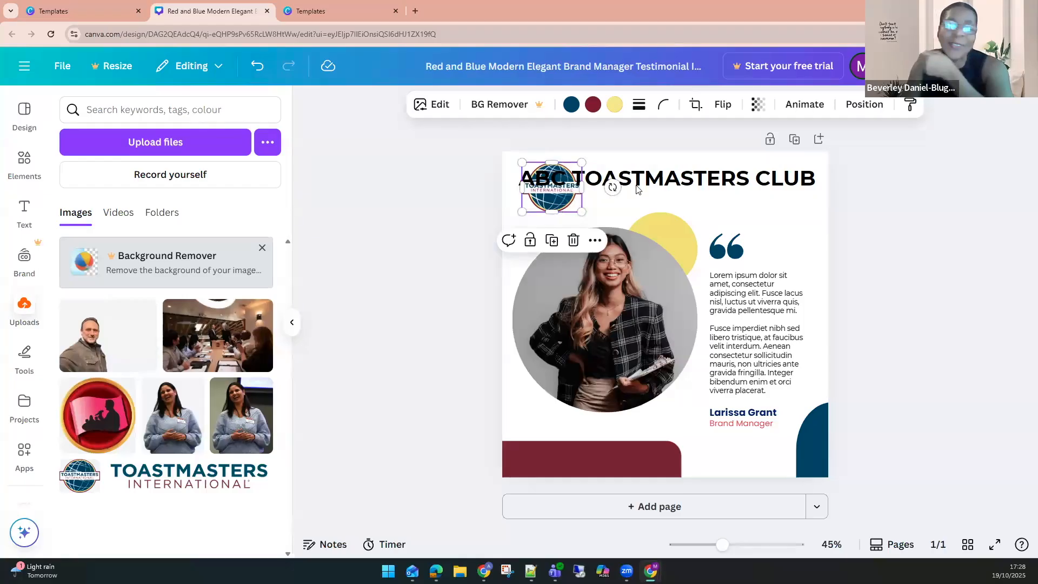
left_click(521, 184)
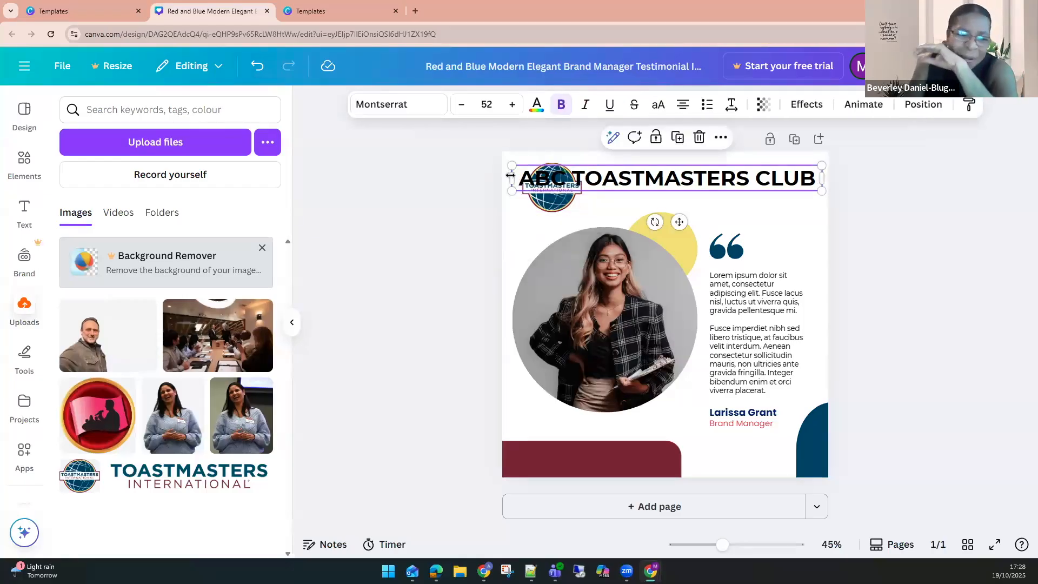
left_click_drag(577, 178, 594, 179)
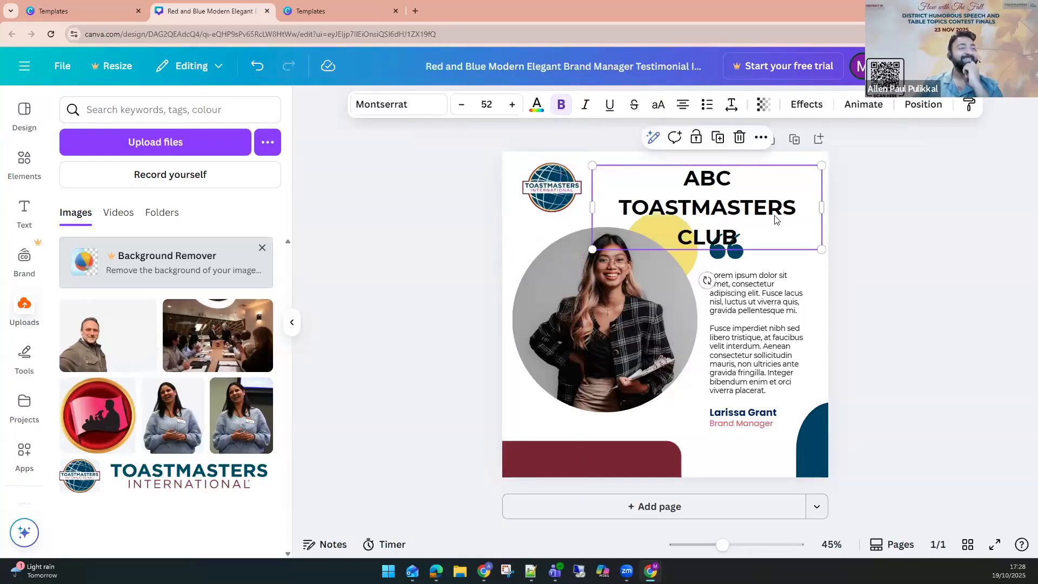
left_click(459, 106)
left_click(458, 106)
left_click(458, 106)
left_click(458, 106)
left_click(459, 106)
left_click(459, 106)
left_click(458, 106)
left_click(459, 106)
left_click(459, 106)
left_click(458, 106)
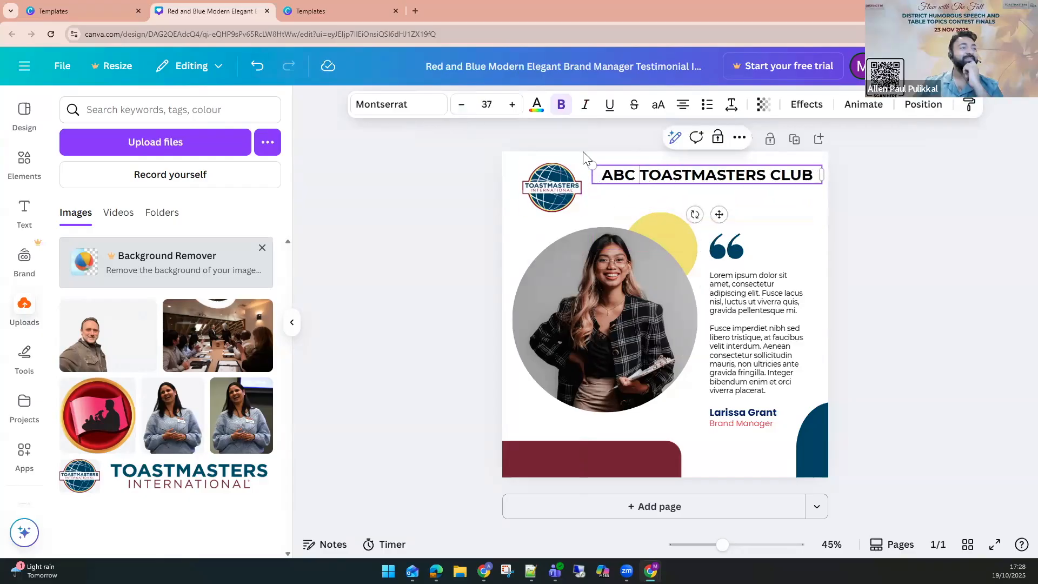
left_click(906, 203)
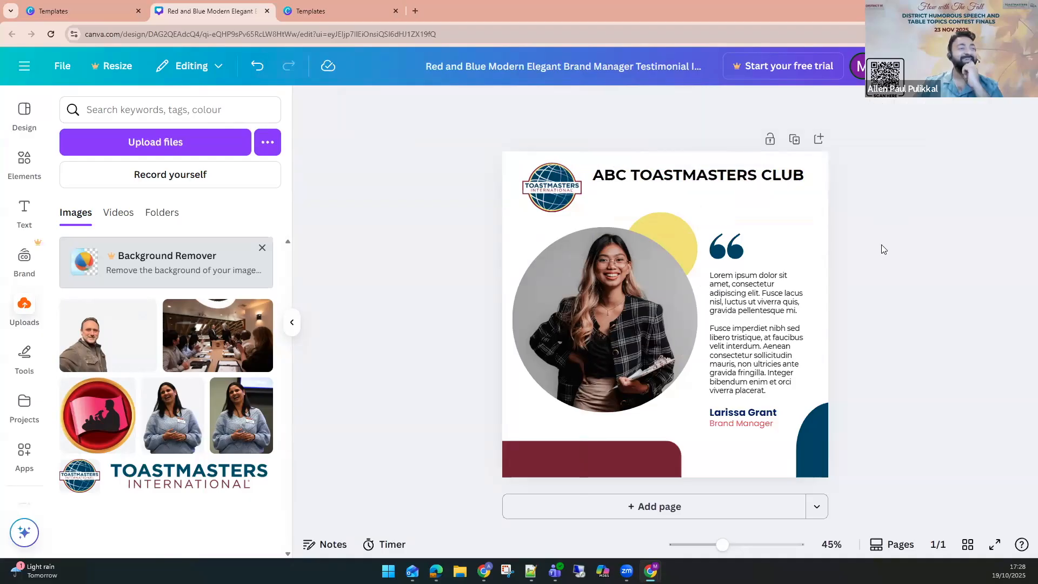
left_click(694, 185)
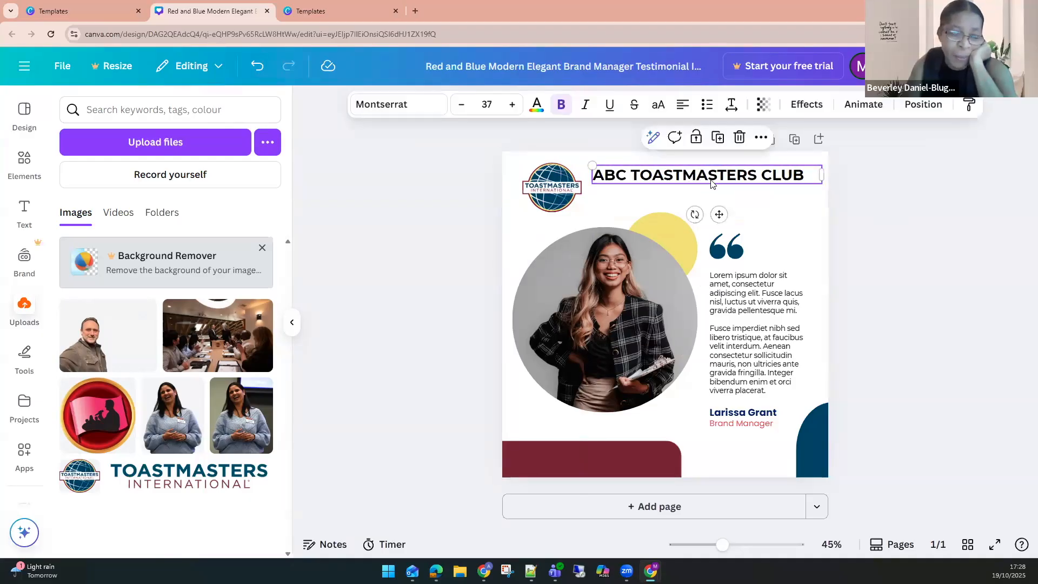
left_click_drag(711, 185, 696, 186)
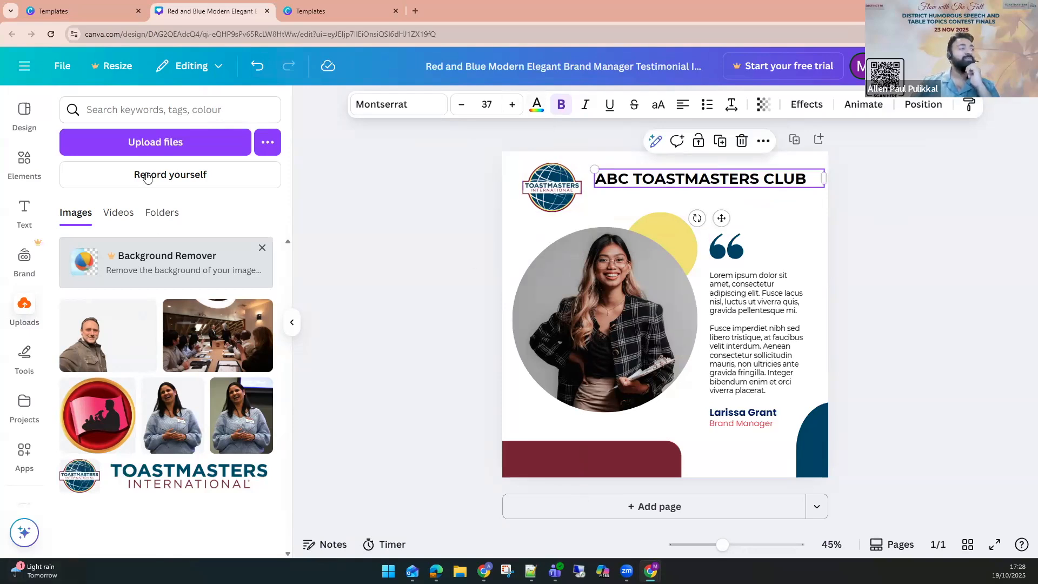
Upload the 2019-LASTUDIO-8 and 2019-LASTUDIO-9 (2) meeting photos from Downloads.
left_click(134, 140)
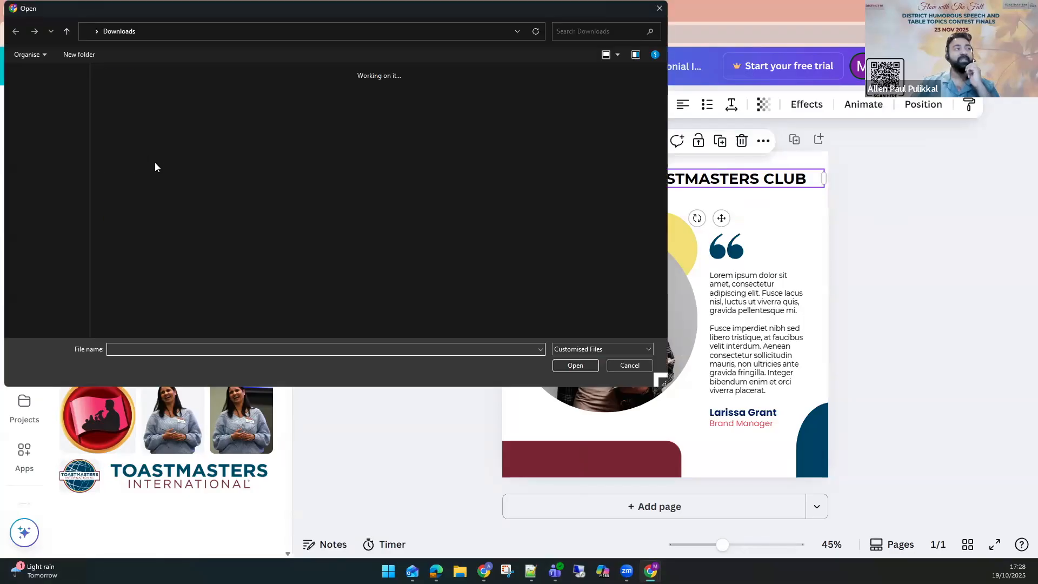
left_click(122, 108)
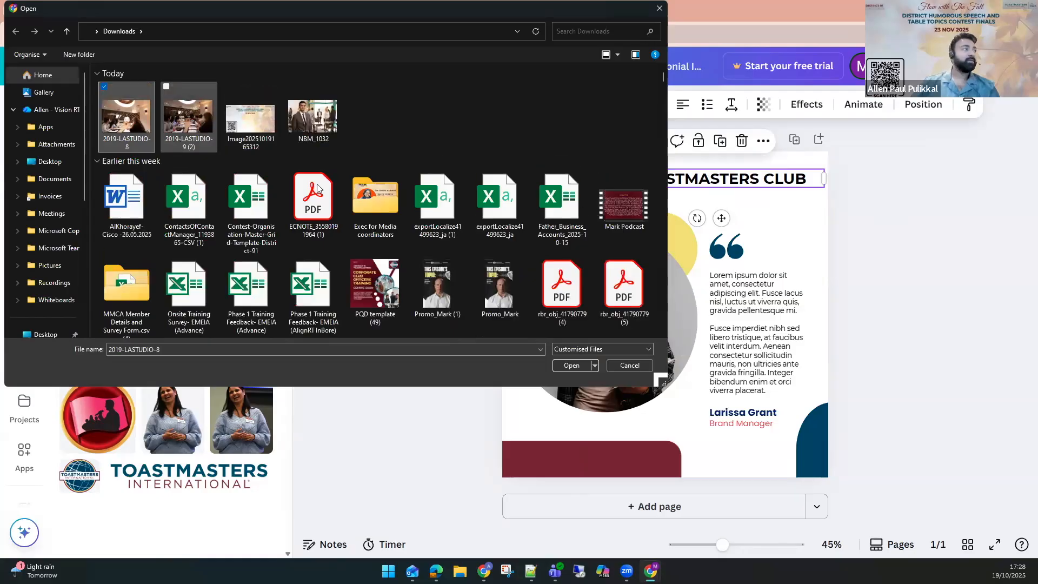
left_click(189, 103, "ctrl")
left_click(563, 367)
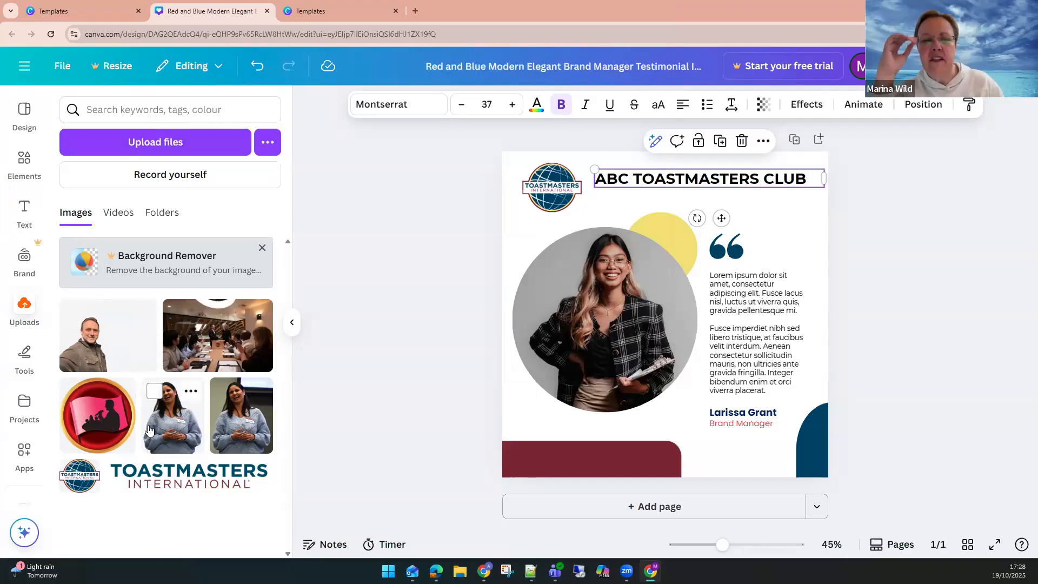
left_click(136, 152)
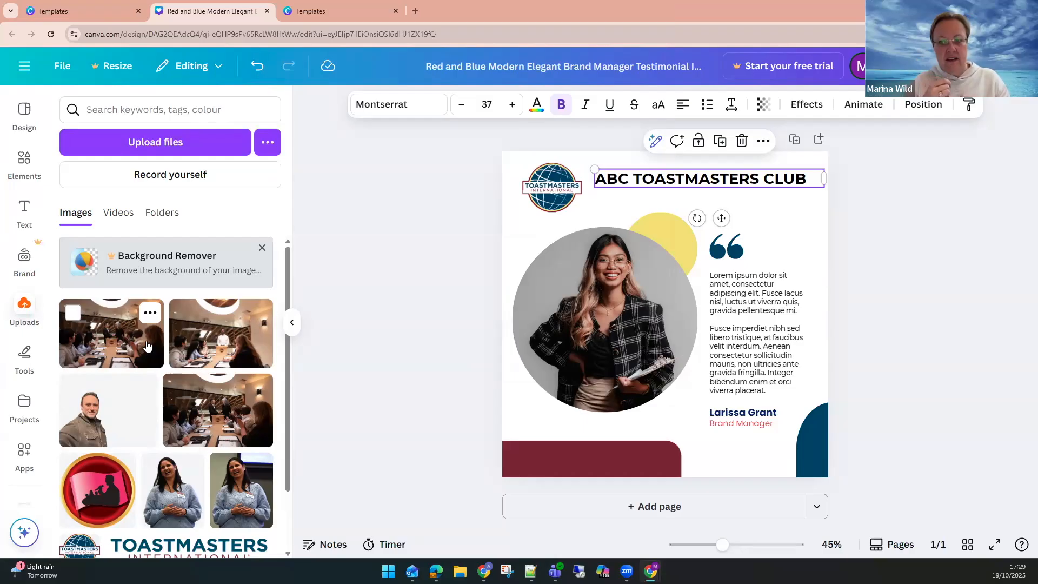
Browse the uploaded images and open the uploads' Videos section.
scroll(133, 395, "down", 1)
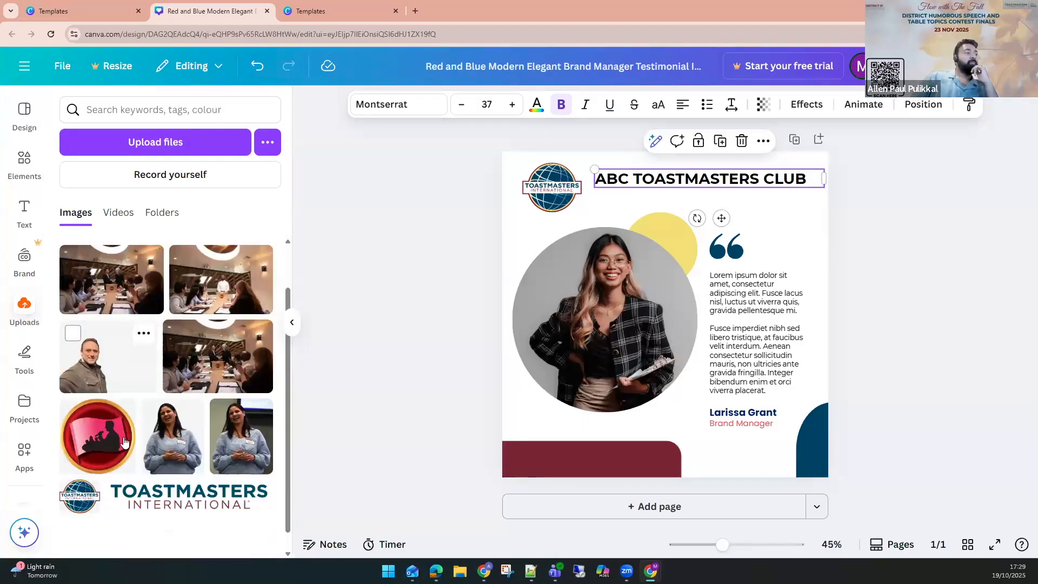
scroll(124, 437, "up", 1)
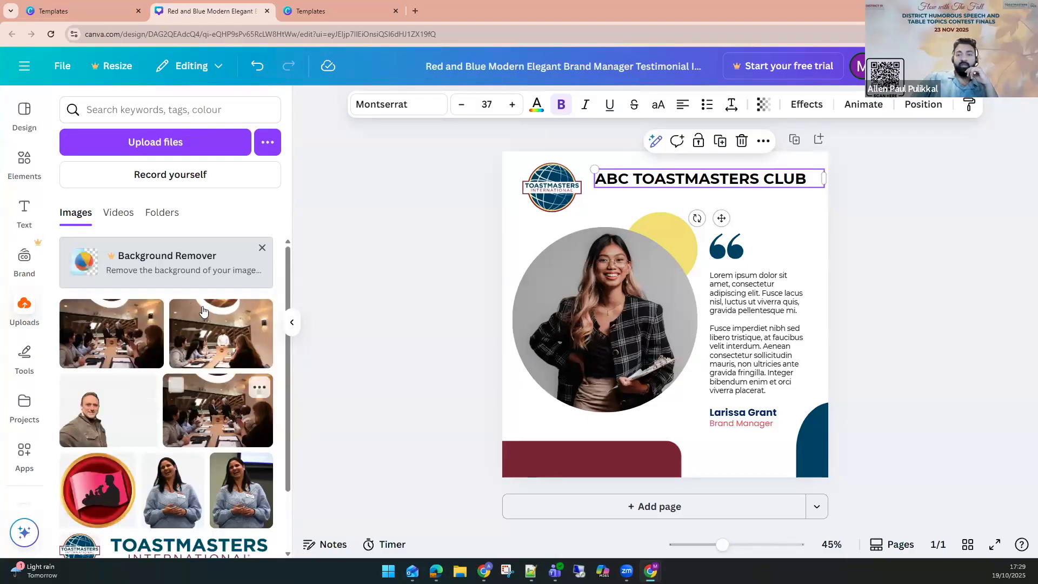
left_click(130, 218)
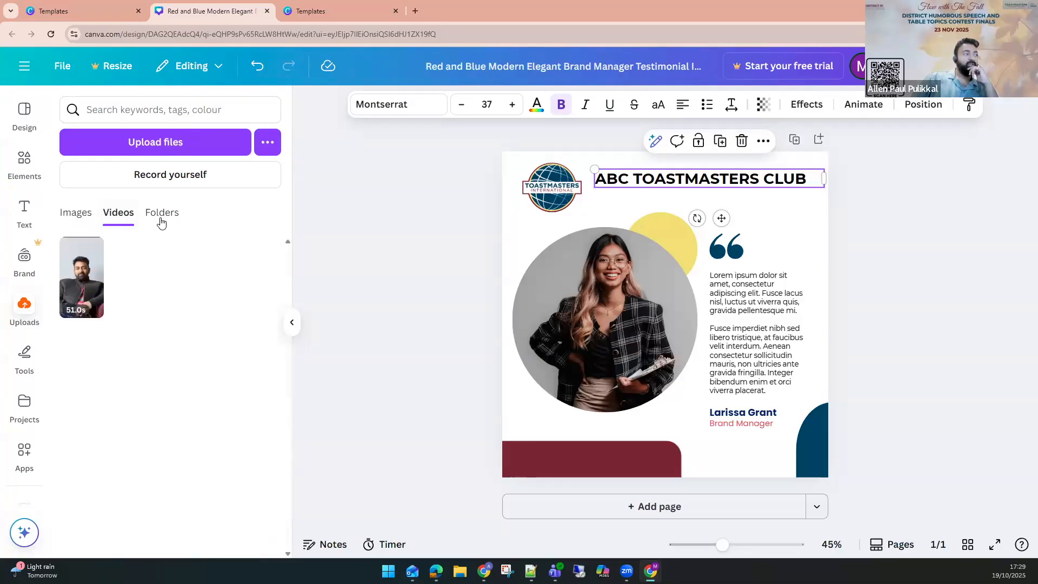
Switch between the uploads' Folders and Images sections to view the uploaded files.
left_click(160, 219)
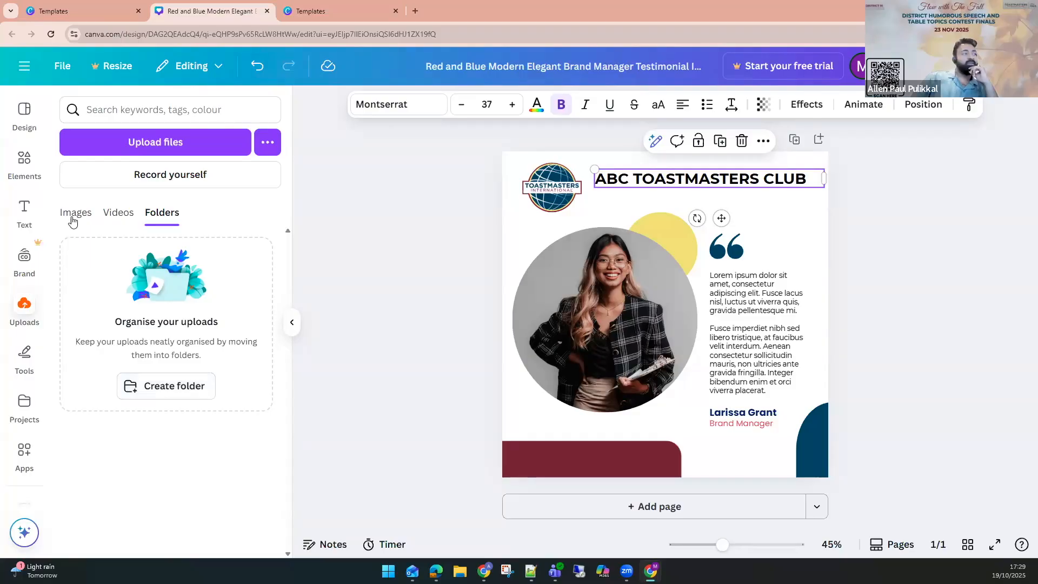
left_click(93, 217)
left_click(153, 215)
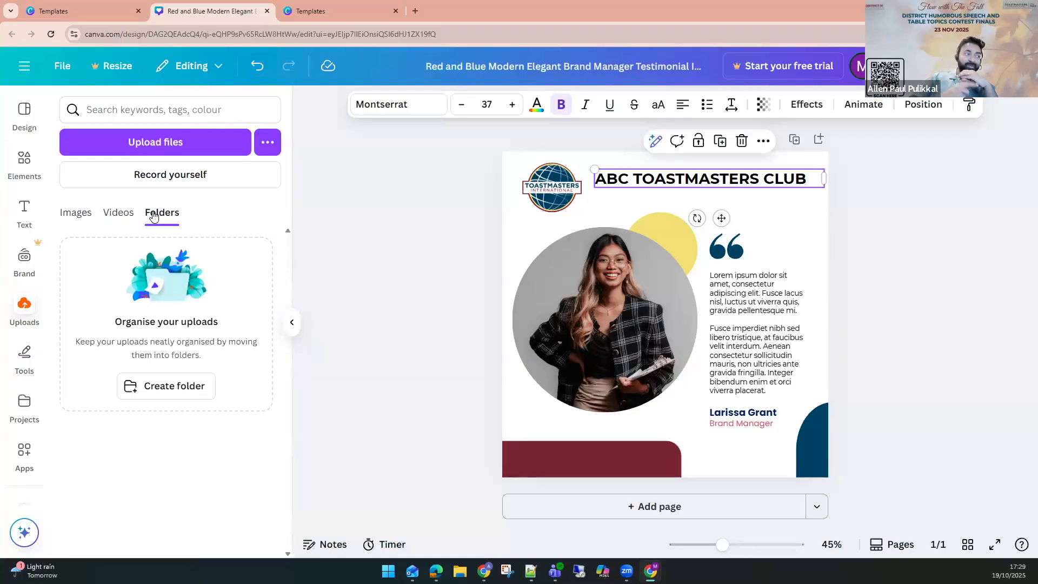
left_click(76, 213)
mouse_move(130, 309)
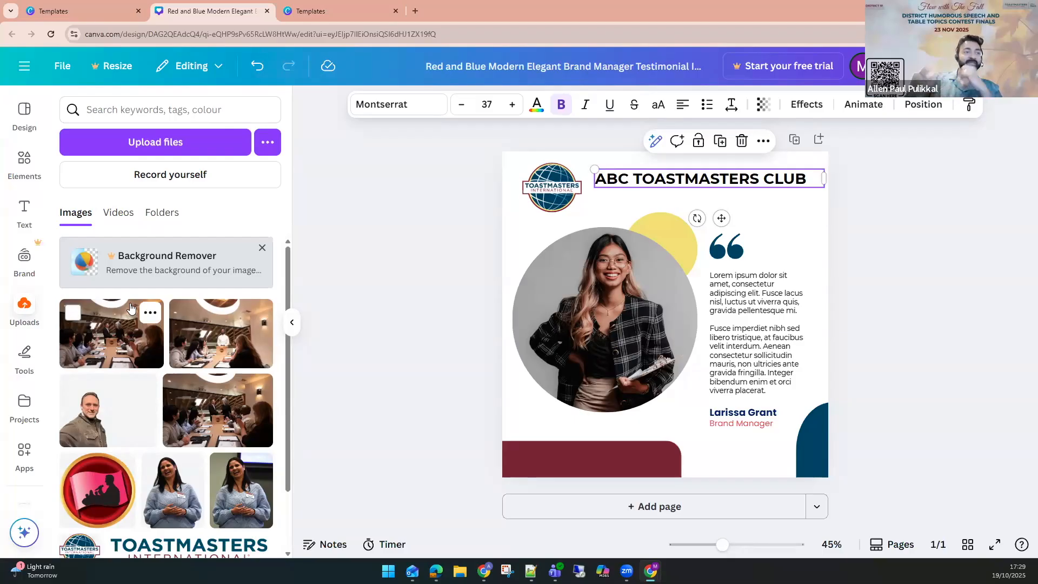
Select the page background and try dark azure, pastel yellow and white as its colour.
left_click(907, 318)
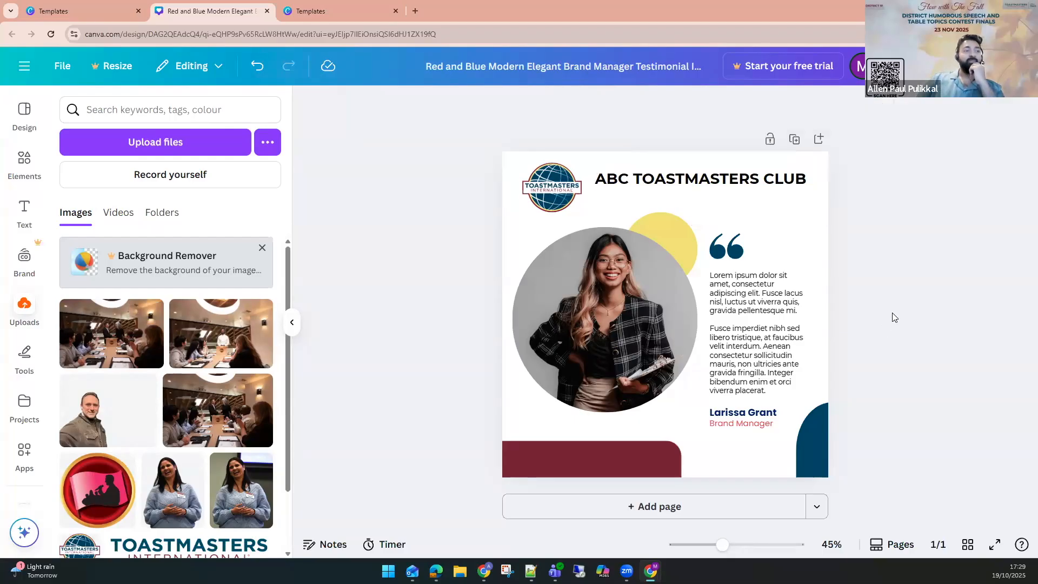
left_click(511, 226)
left_click(508, 220)
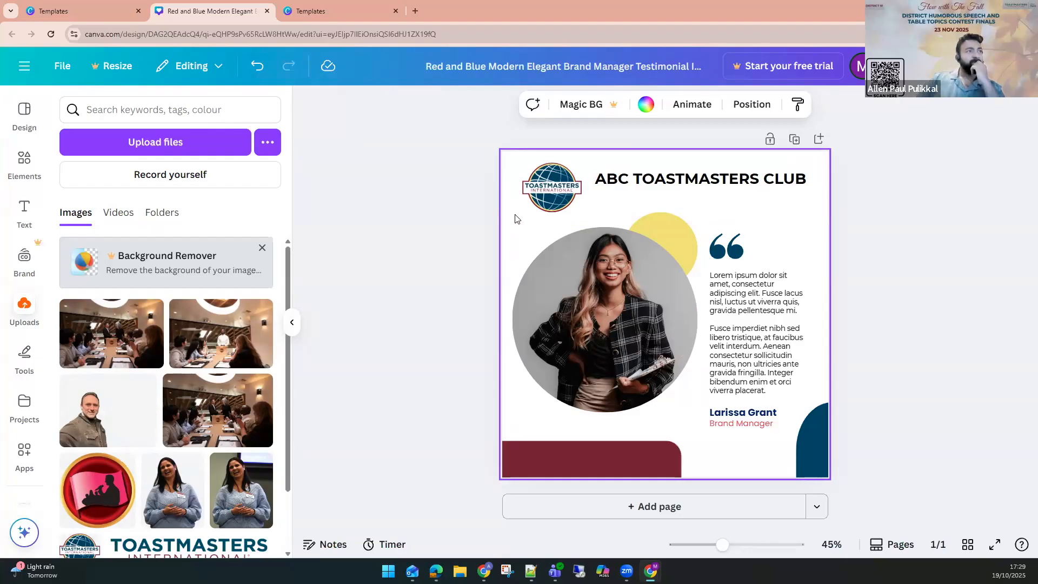
left_click(646, 111)
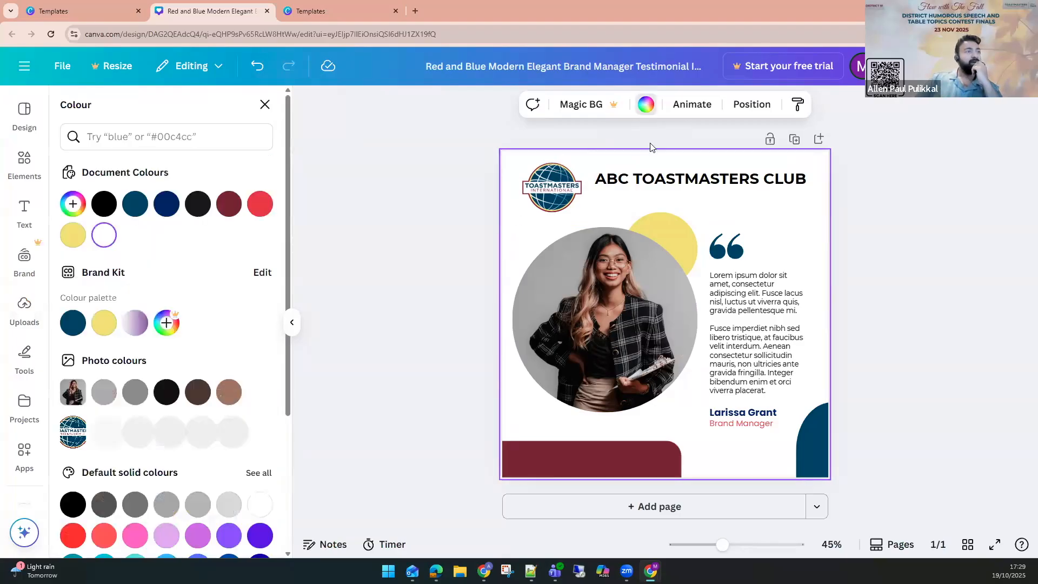
left_click(495, 221)
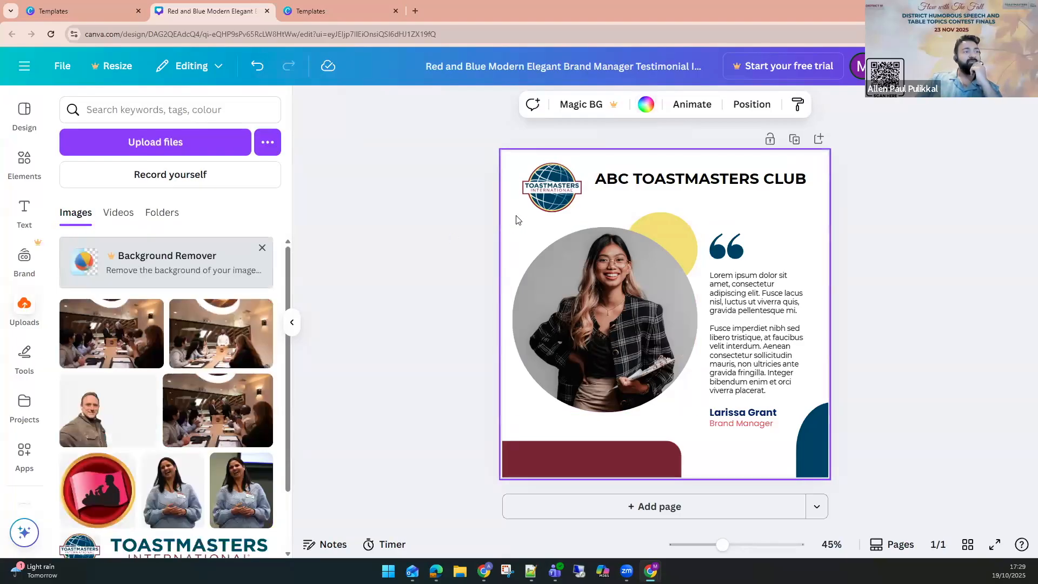
left_click(646, 104)
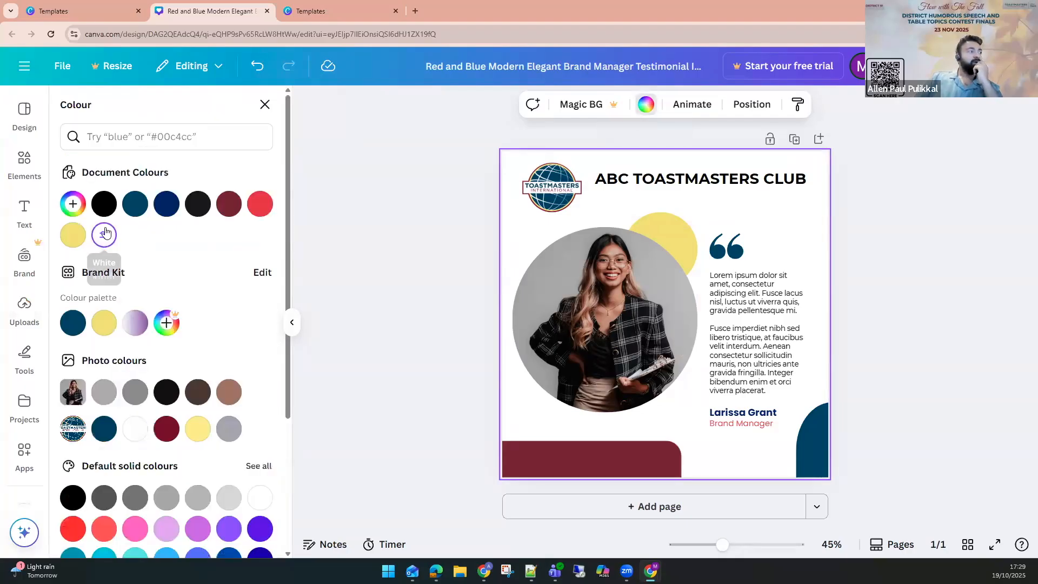
left_click(136, 208)
left_click(73, 236)
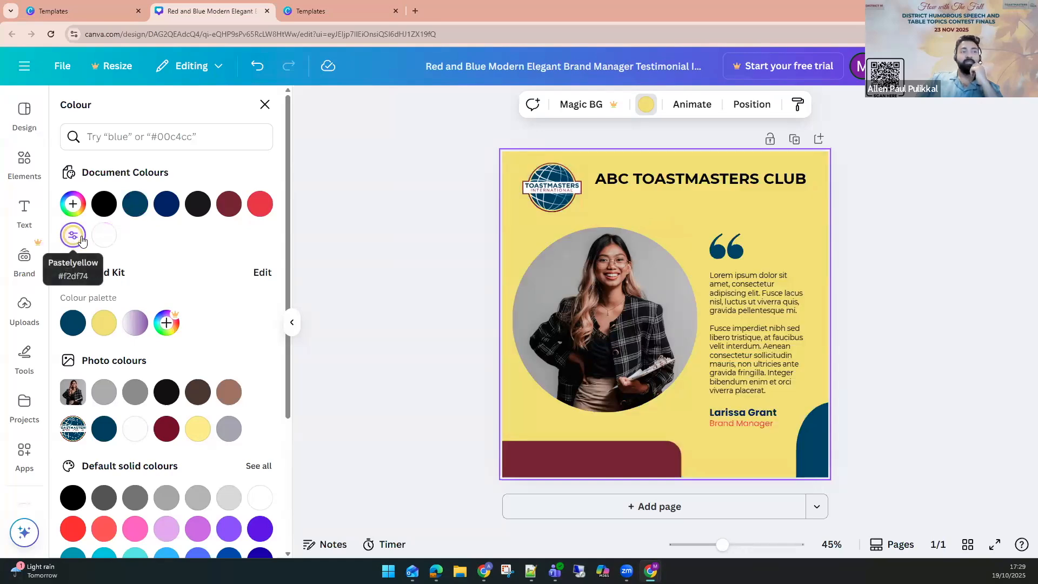
left_click(105, 236)
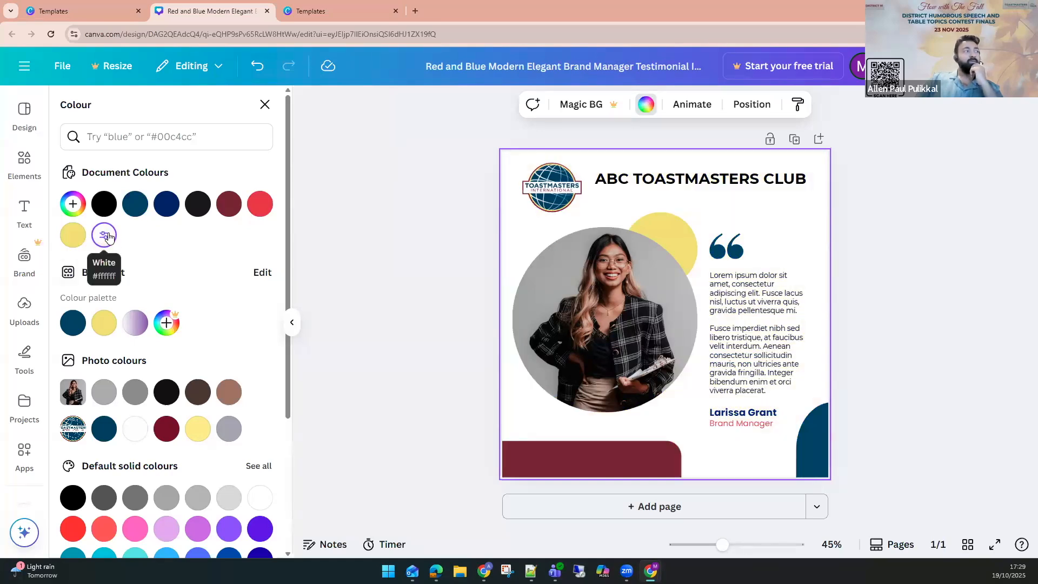
Start a new gradient colour for the background and add a third gradient stop.
left_click(73, 205)
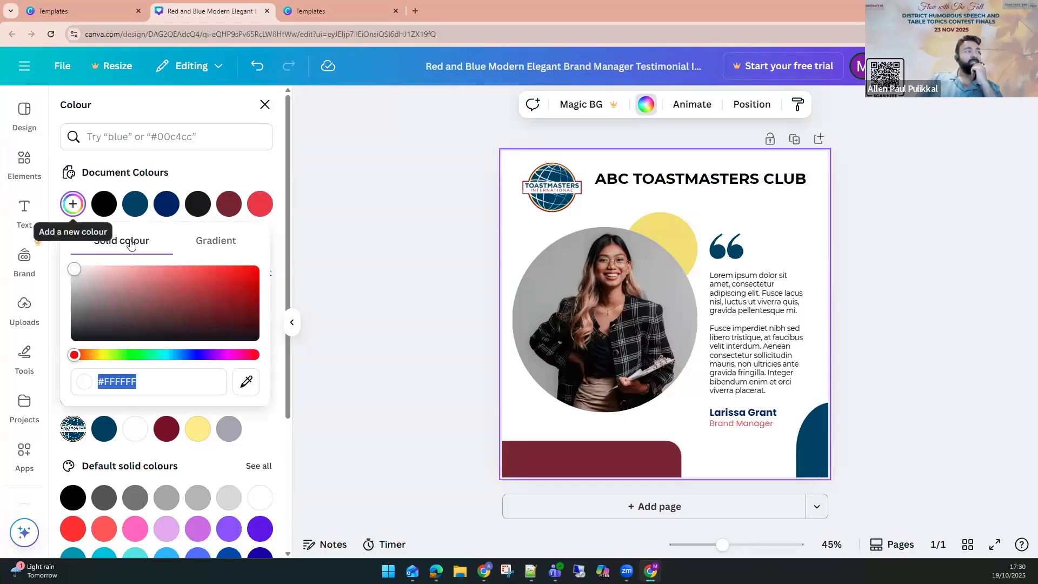
left_click(210, 252)
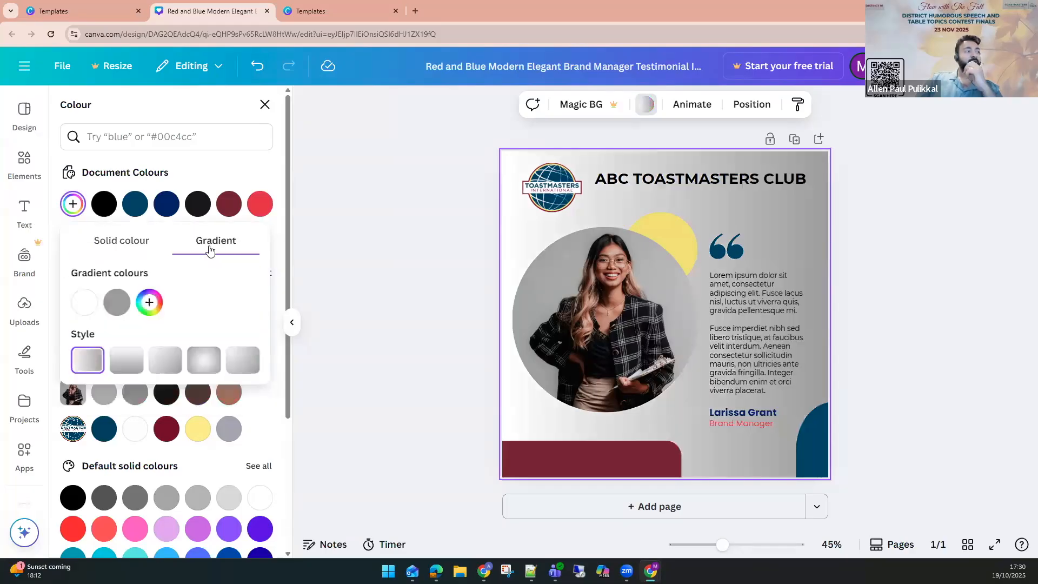
left_click(150, 302)
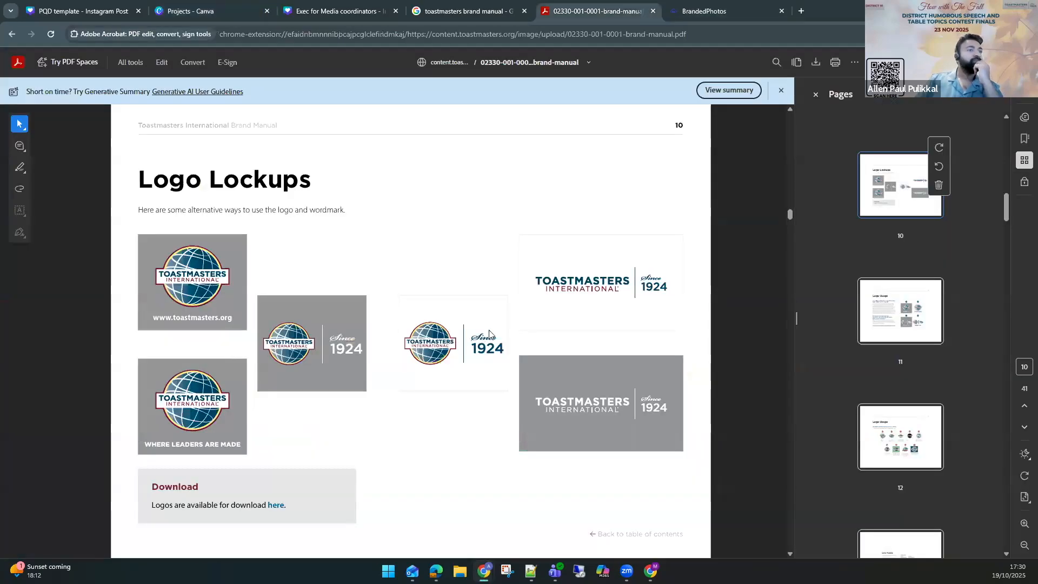
In the brand manual PDF, find the Cool Gray Gradient section and copy the Fair Gray code F5F5F5.
scroll(494, 326, "up", 10)
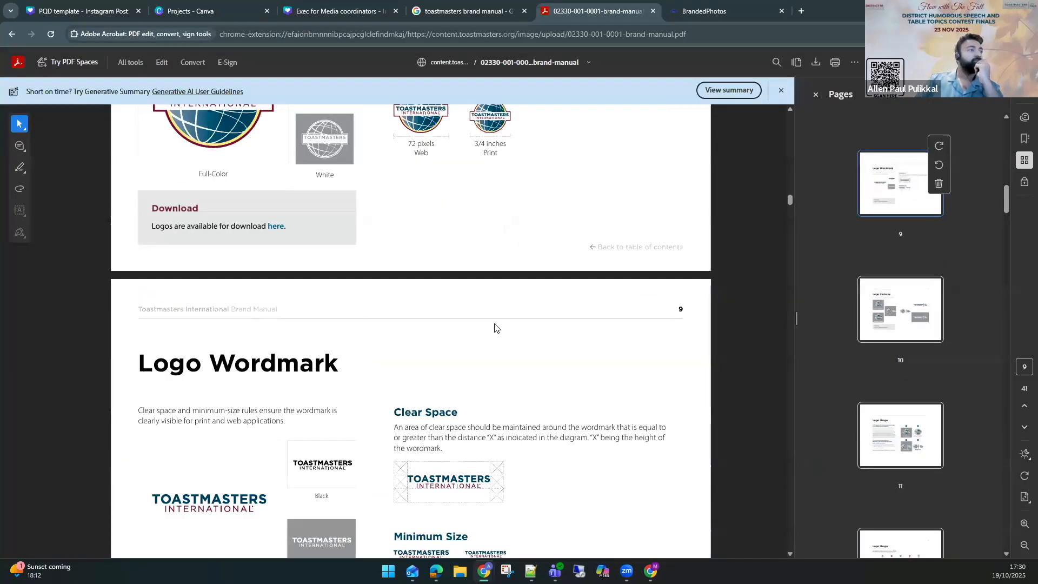
scroll(493, 327, "down", 8)
scroll(496, 331, "down", 20)
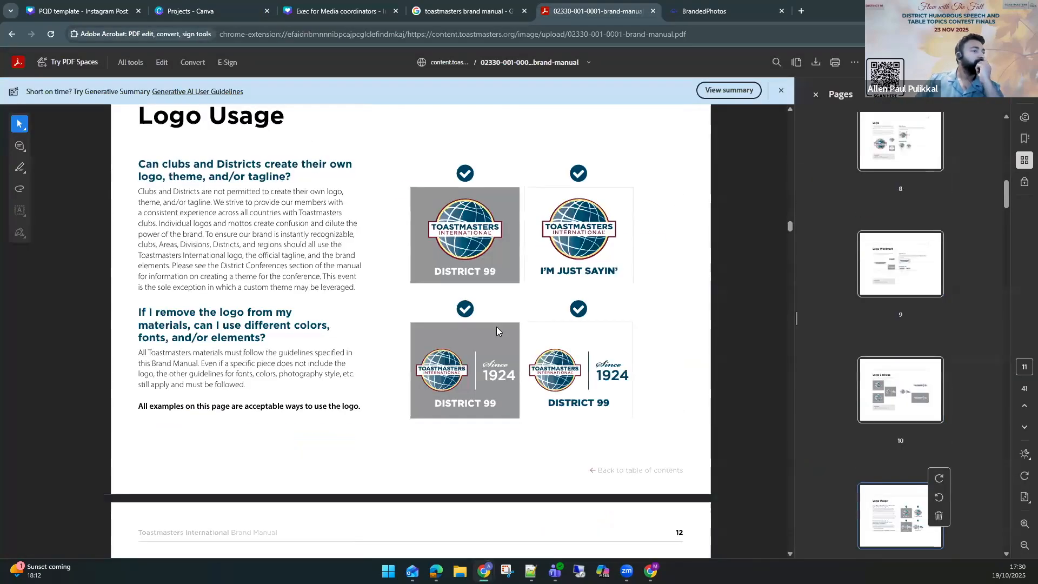
scroll(498, 335, "down", 12)
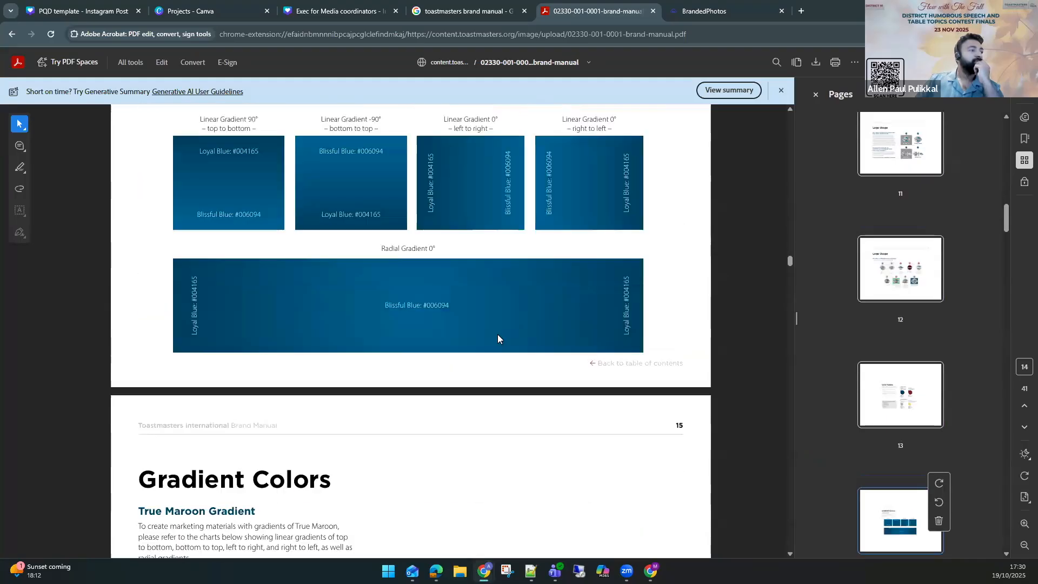
scroll(499, 340, "up", 2)
scroll(499, 344, "down", 20)
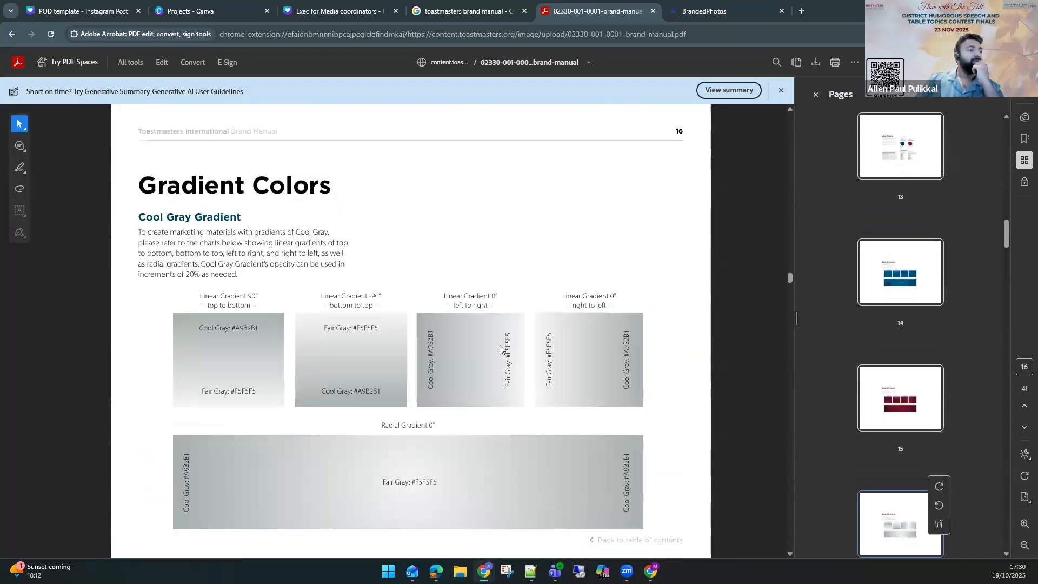
scroll(290, 315, "up", 3)
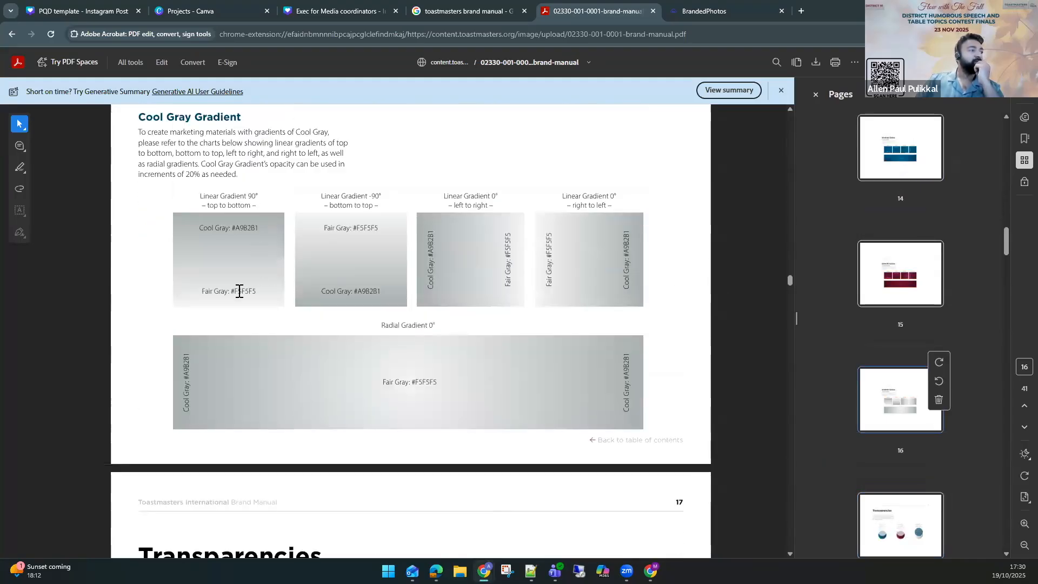
double_click(257, 292)
key("ctrl+c")
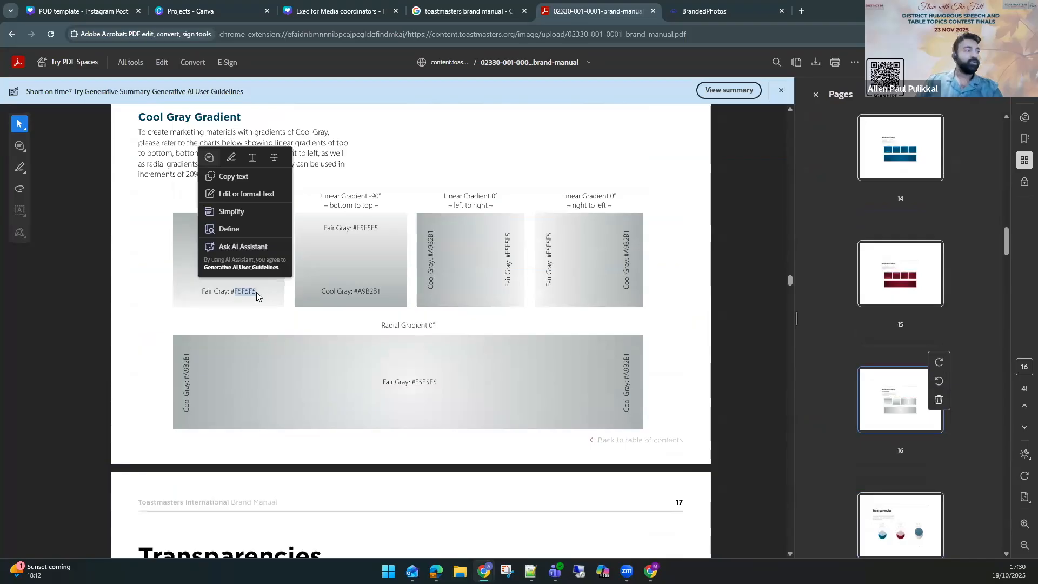
left_click(216, 299)
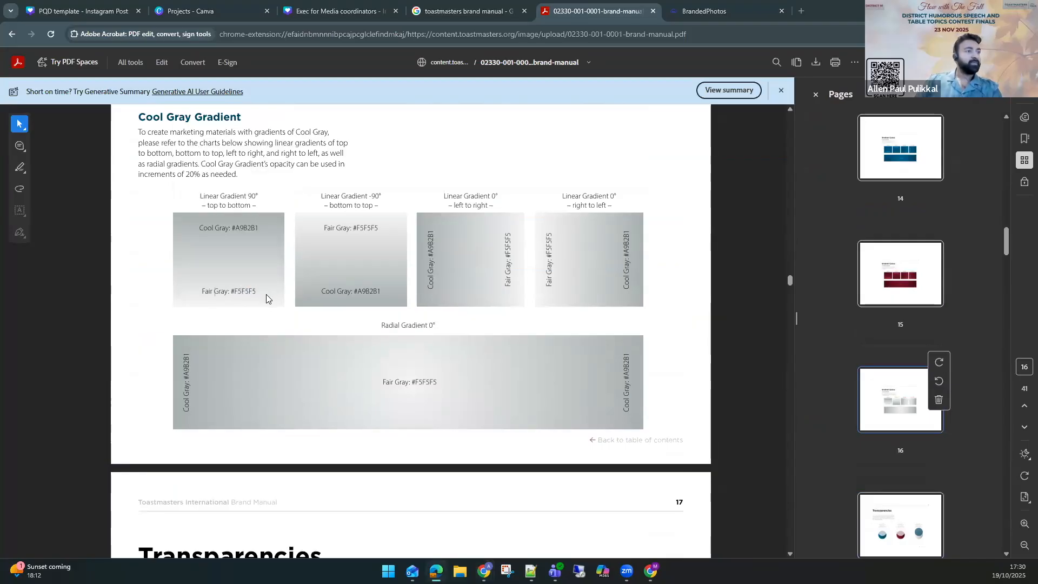
Paste F5F5F5 as the new gradient stop's hex colour and select the middle grey stop.
key("alt+Tab")
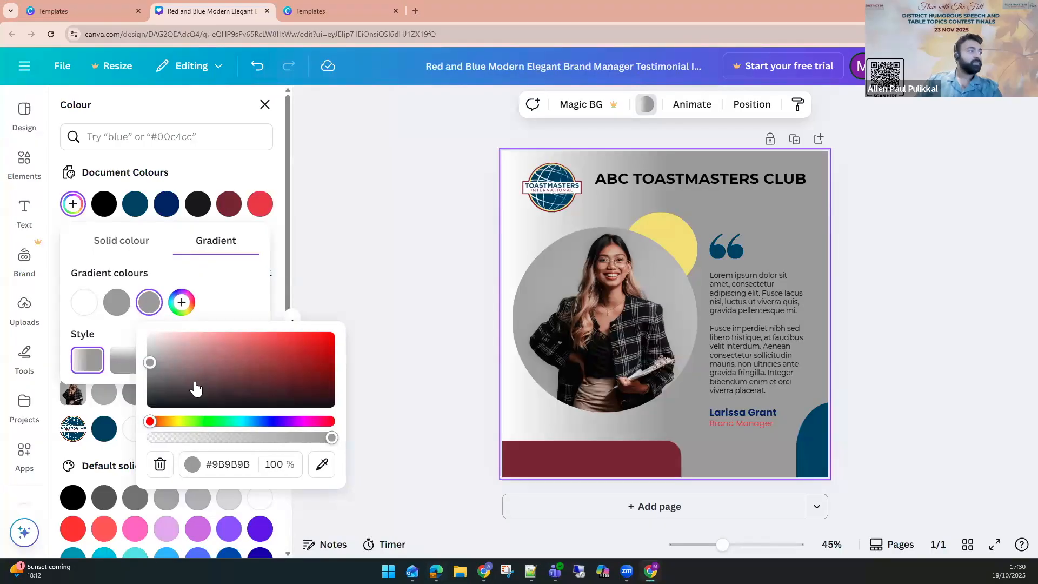
left_click(226, 460)
key("ctrl+a")
key("ctrl+v")
left_click(114, 310)
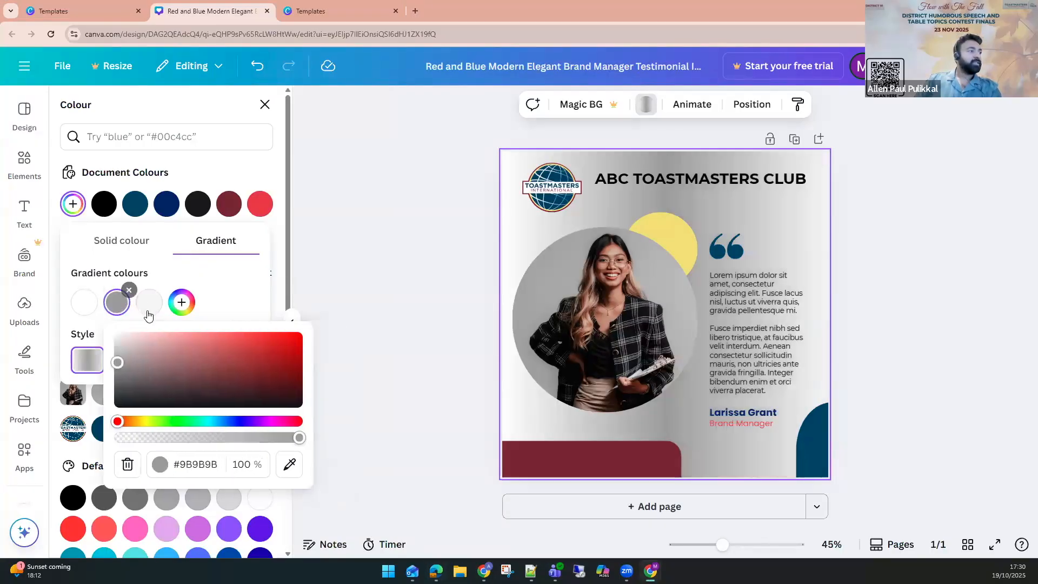
Copy the Cool Gray code A9B2B1 from the brand manual's gradient chart.
key("alt+Tab")
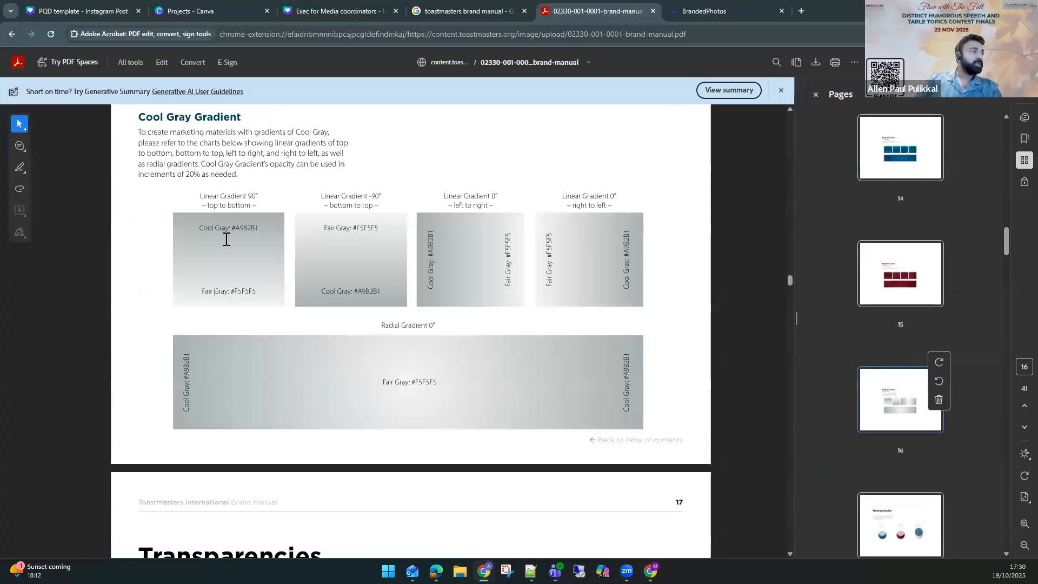
double_click(261, 236)
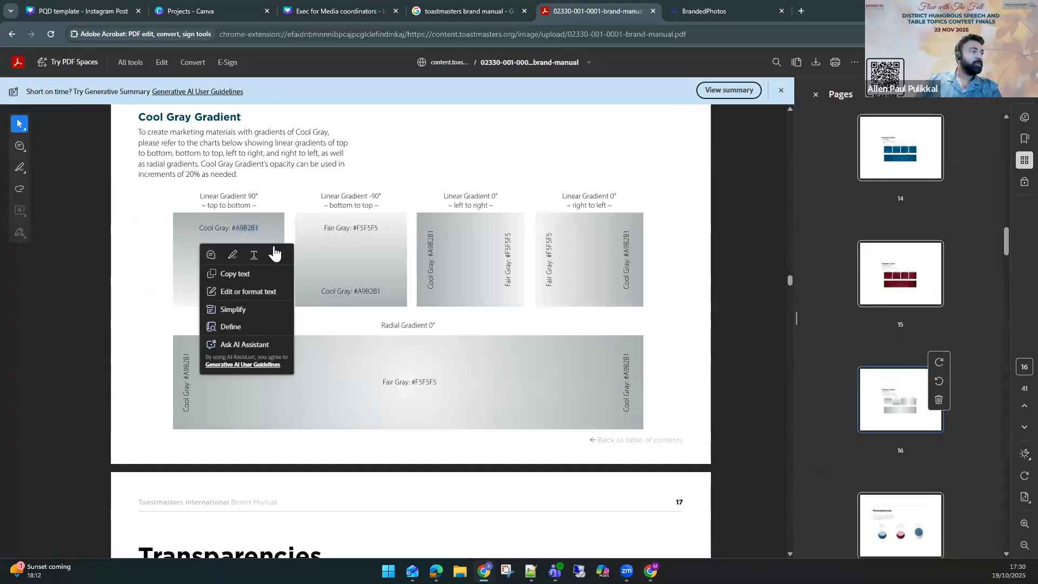
key("ctrl+c")
Paste A9B2B1 as the middle gradient stop's hex colour.
key("alt+Tab")
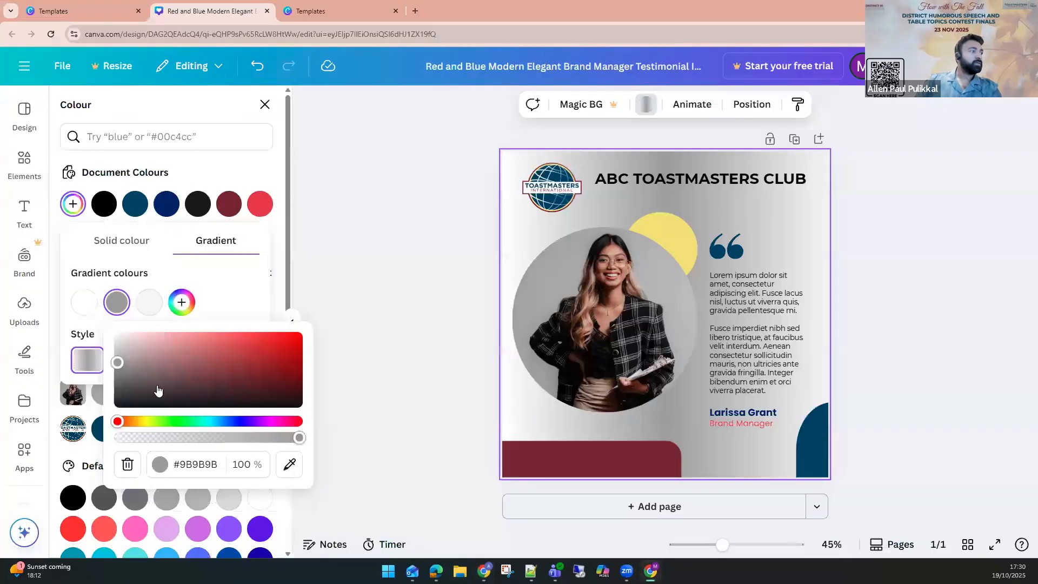
left_click(192, 464)
key("ctrl+v")
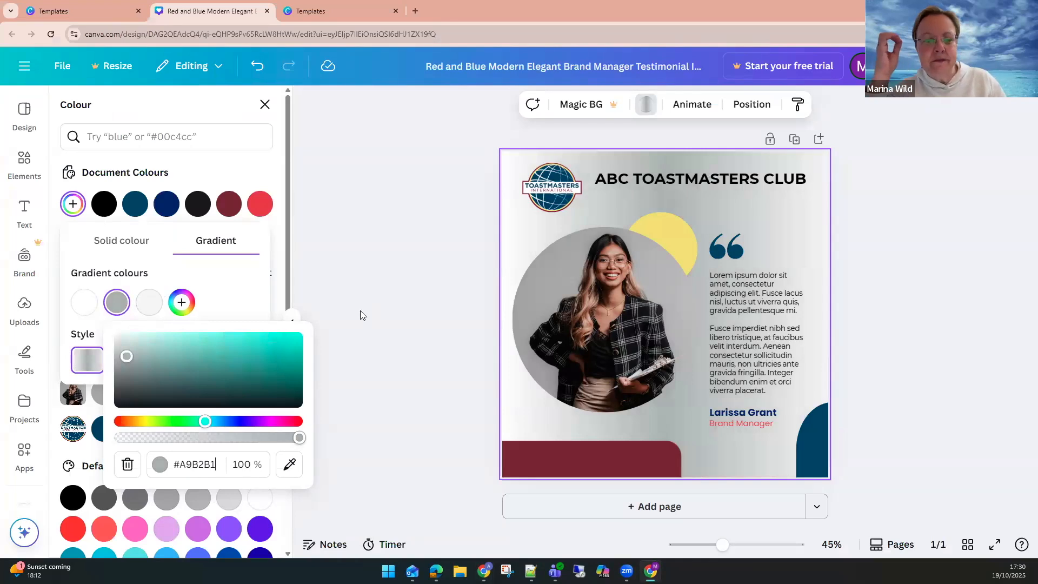
left_click(331, 351)
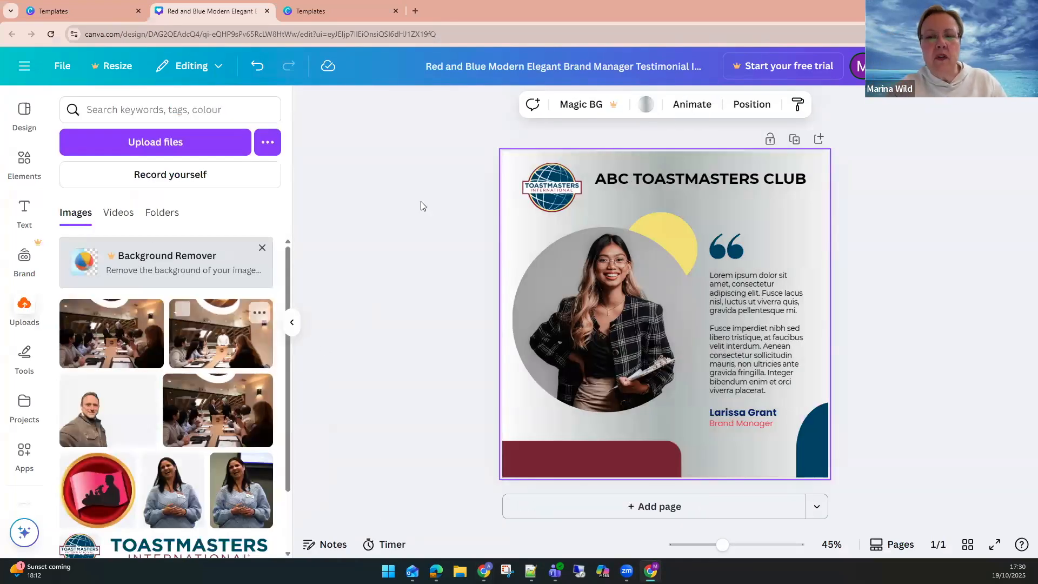
Reopen the background gradient, delete its white stop and select the F5F5F5 stop.
left_click(639, 110)
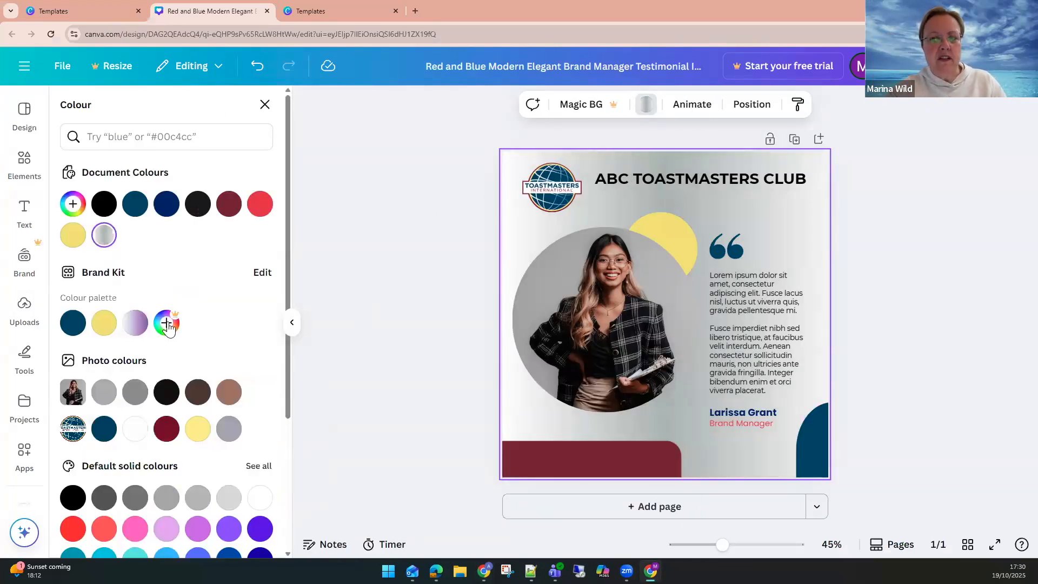
left_click(106, 238)
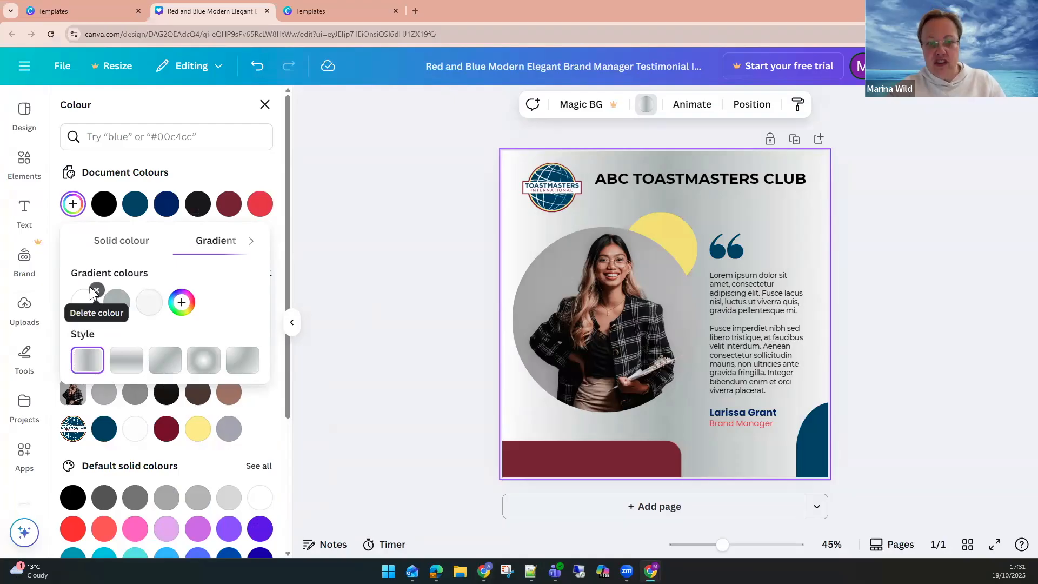
left_click(96, 291)
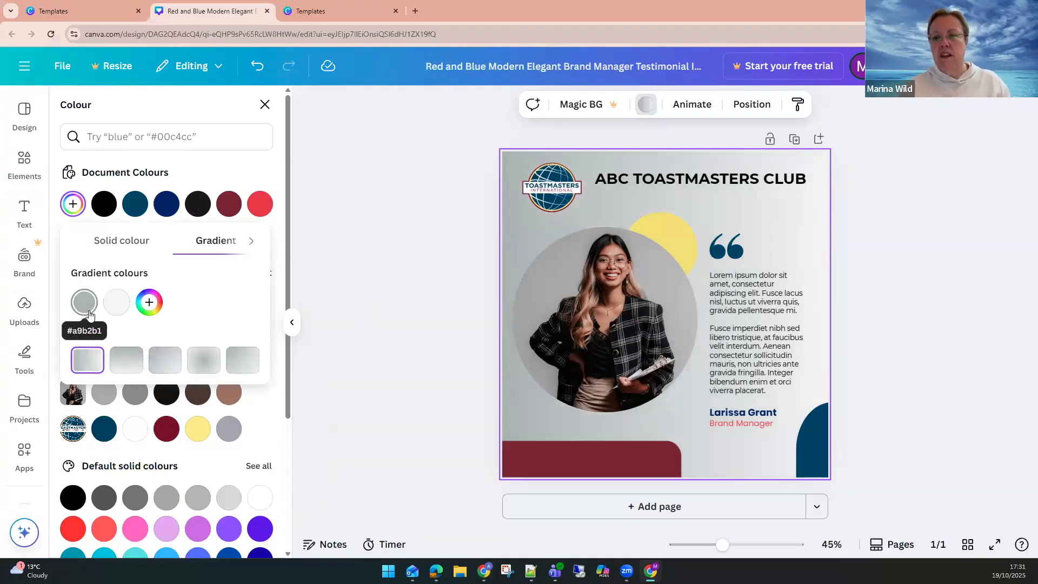
left_click(116, 306)
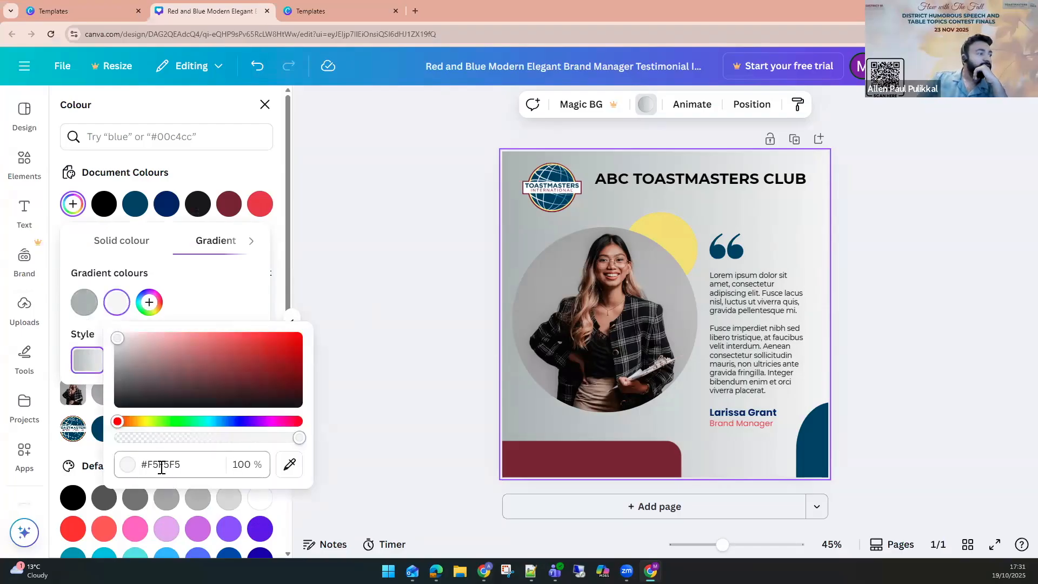
Try a teal #066171 for the light gradient stop using the picker and hue slider.
left_click_drag(161, 468, 191, 472)
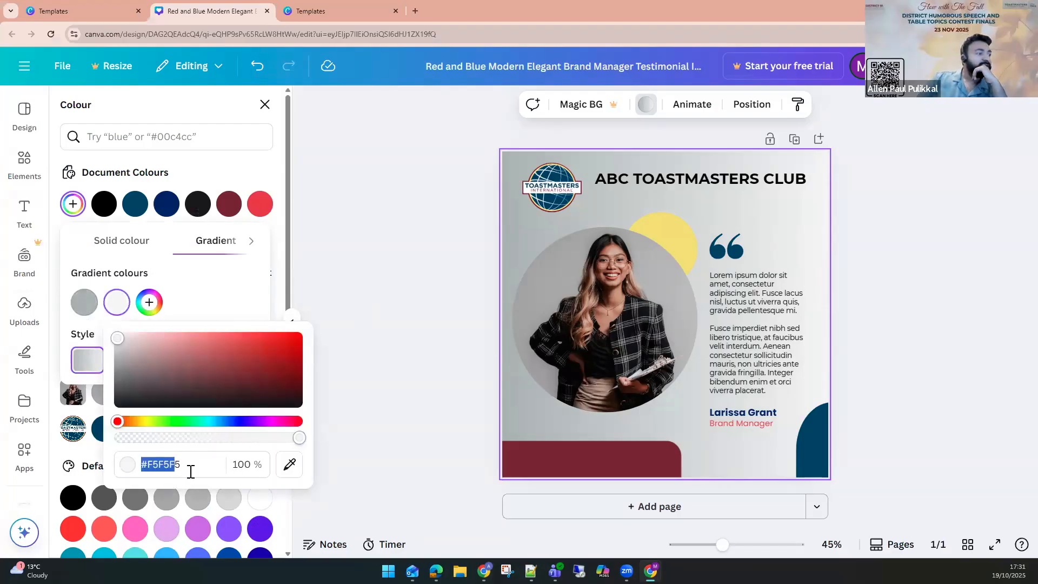
left_click_drag(184, 360, 203, 384)
left_click_drag(163, 426, 213, 423)
left_click_drag(204, 385, 289, 373)
left_click(161, 464)
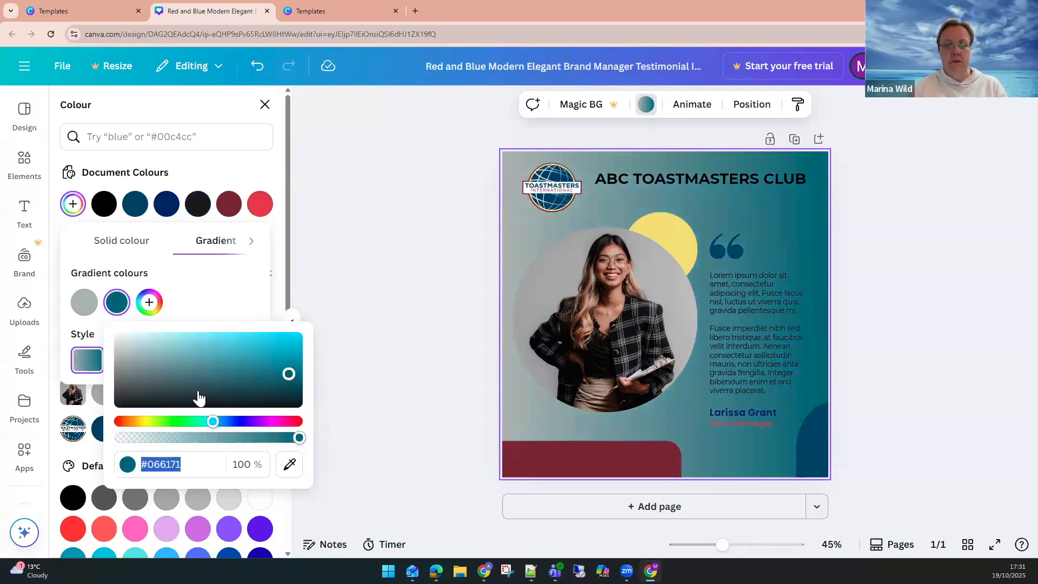
Set the light gradient stop to the grey-blue #B4C1C5 with the colour picker.
left_click_drag(198, 398, 131, 352)
left_click(172, 464)
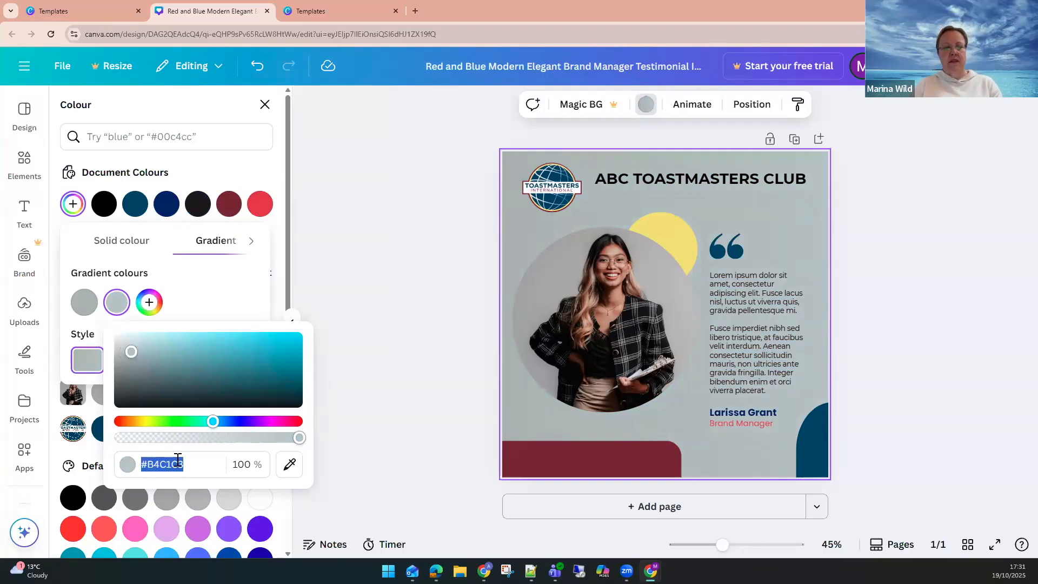
left_click(180, 463)
double_click(180, 464)
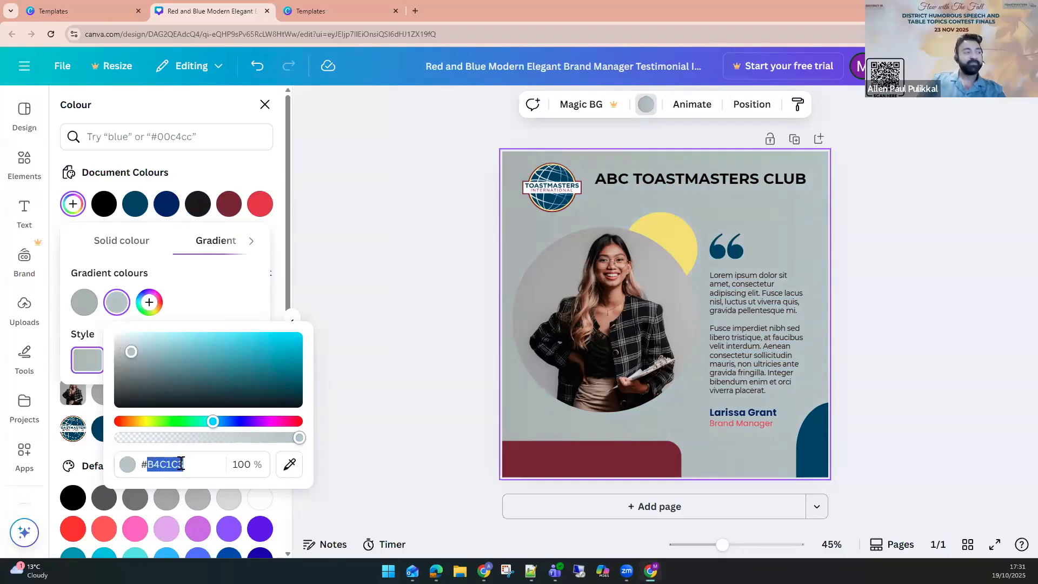
Set the light gradient stop's hex colour to F5F5F5.
key("ctrl+v")
key("ctrl+z")
double_click(176, 465)
type("F5F5F5")
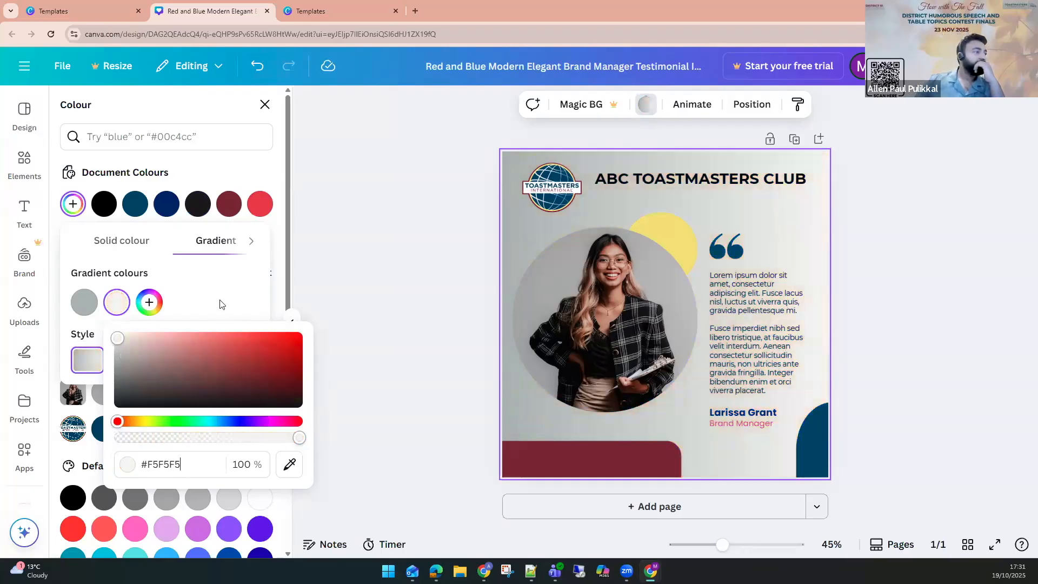
left_click(246, 269)
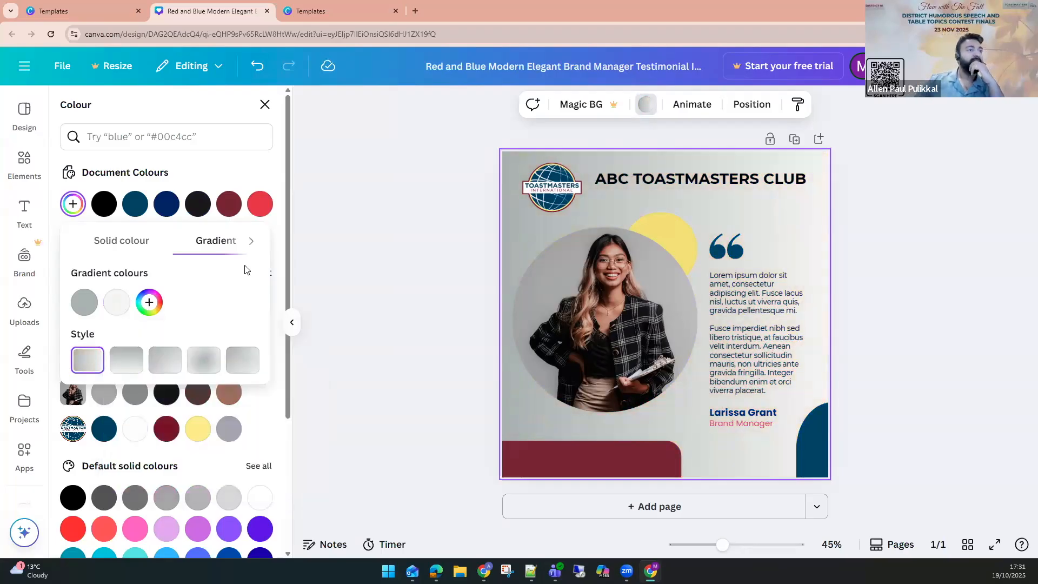
Try several background gradient styles and settle on the second linear style.
left_click(203, 360)
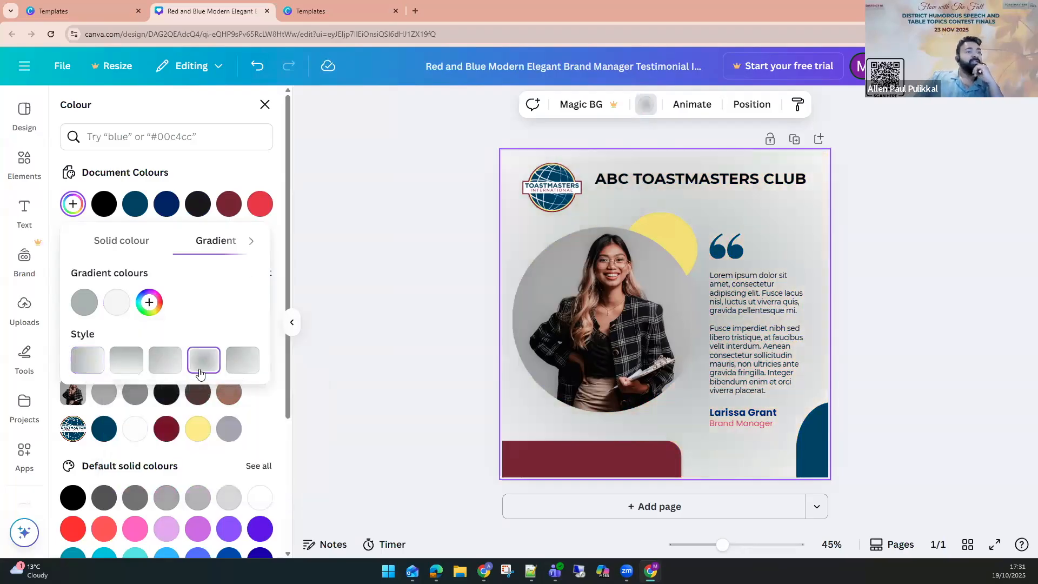
left_click(246, 367)
left_click(160, 369)
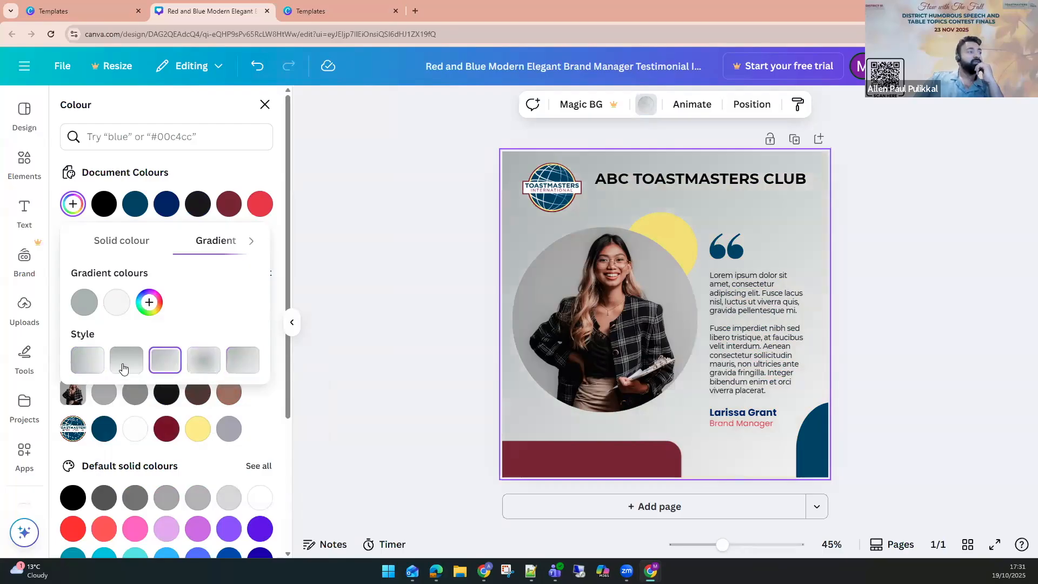
left_click(124, 367)
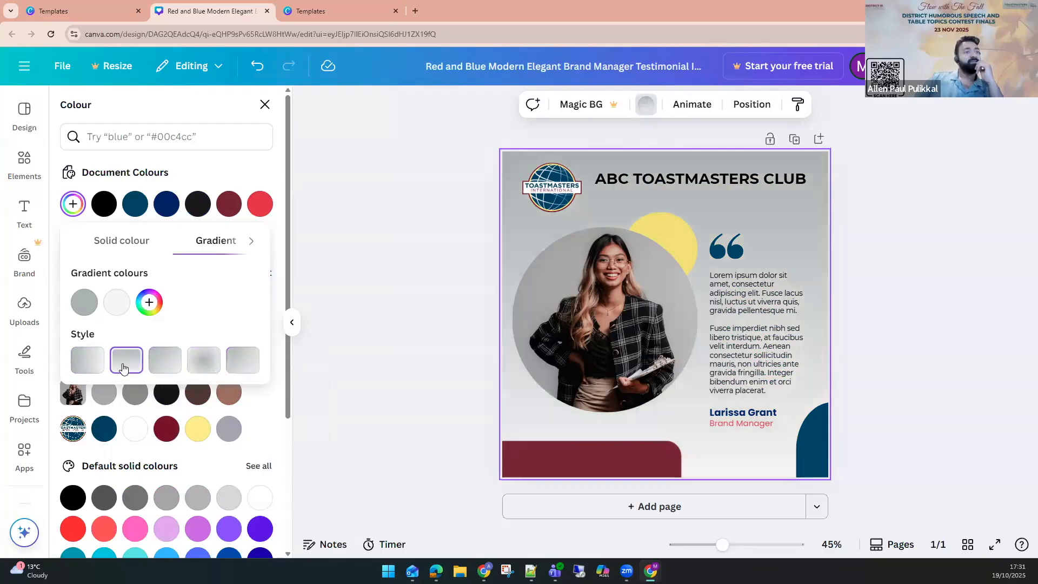
Delete the woman's photo and its circular frame from the design.
left_click(971, 262)
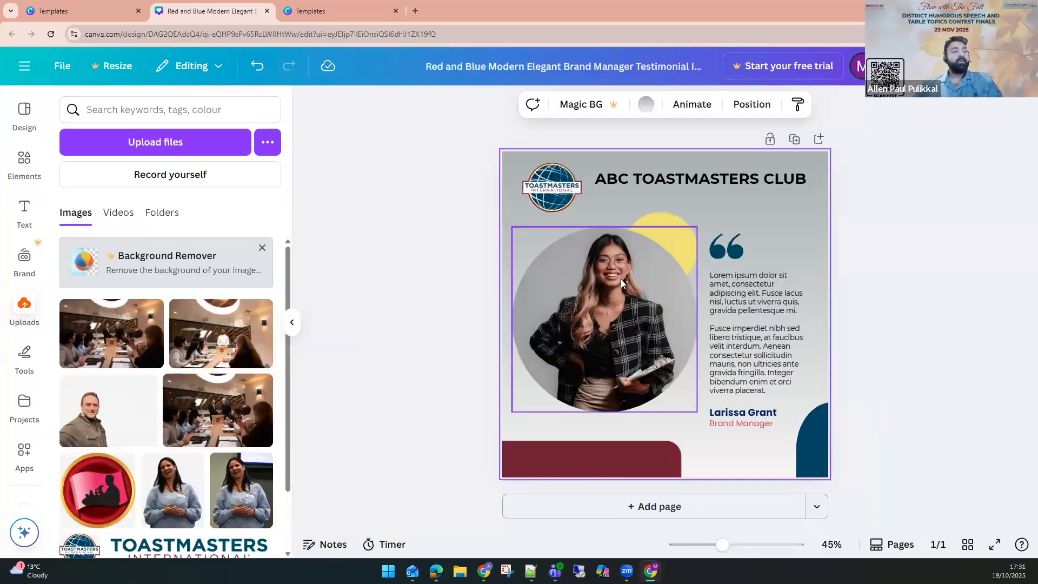
left_click(621, 279)
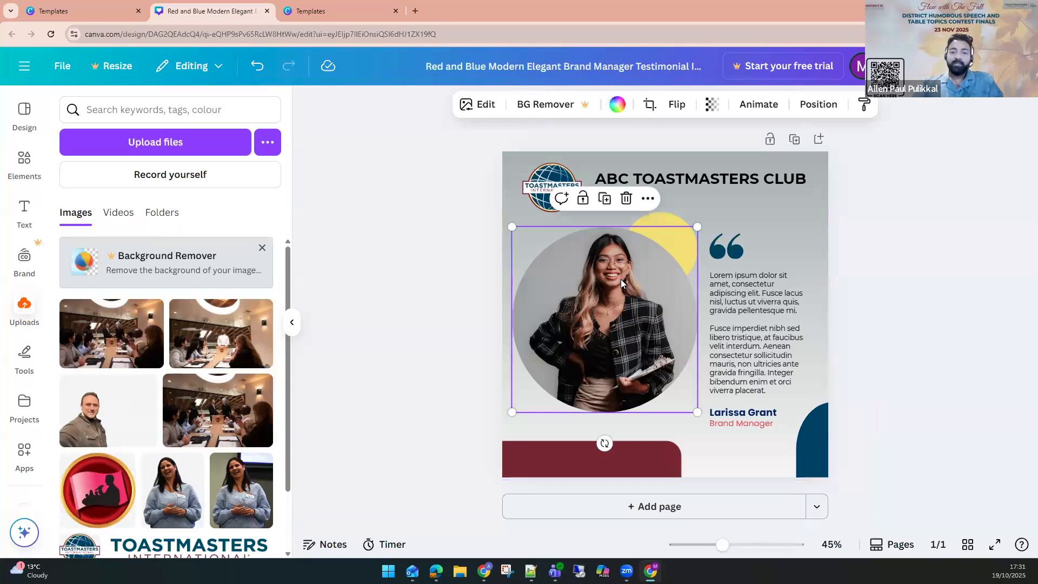
key("Delete")
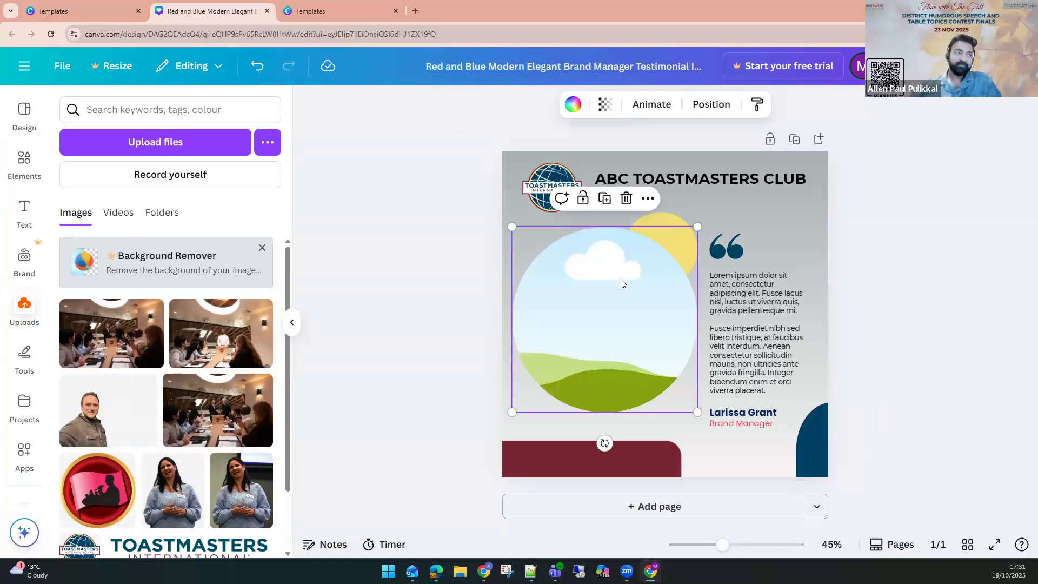
key("Delete")
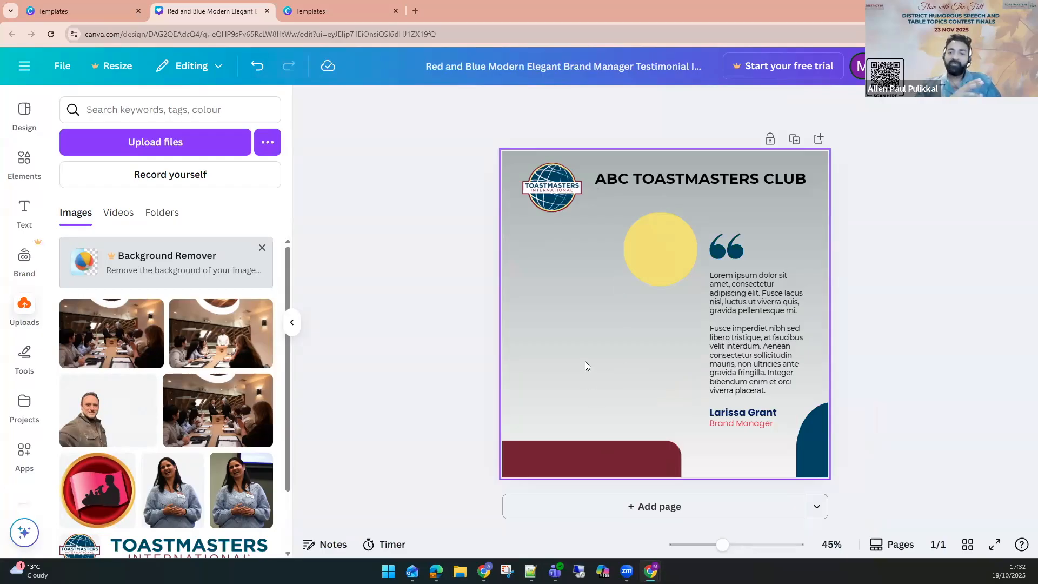
left_click(407, 306)
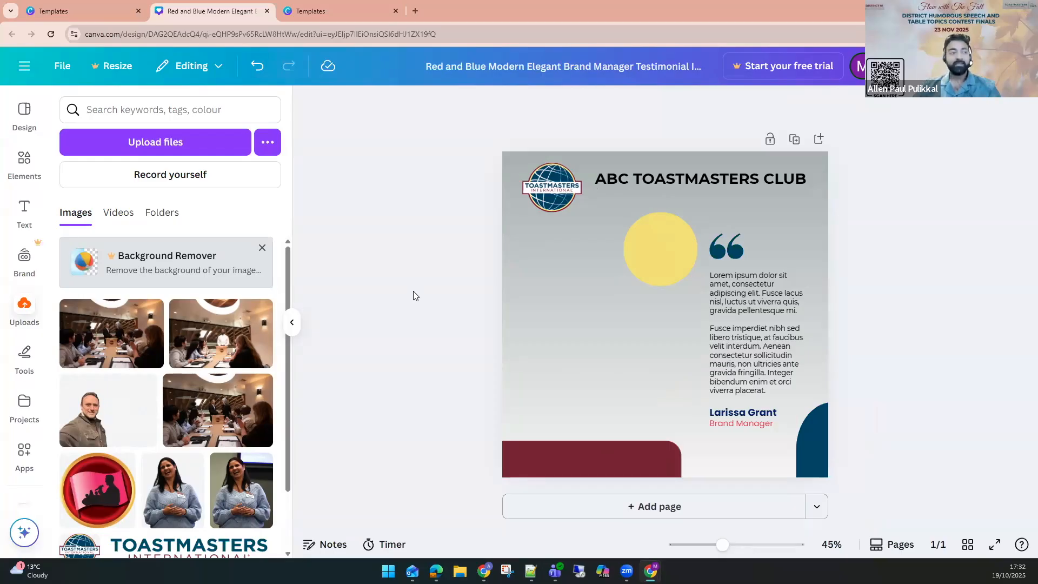
key("t")
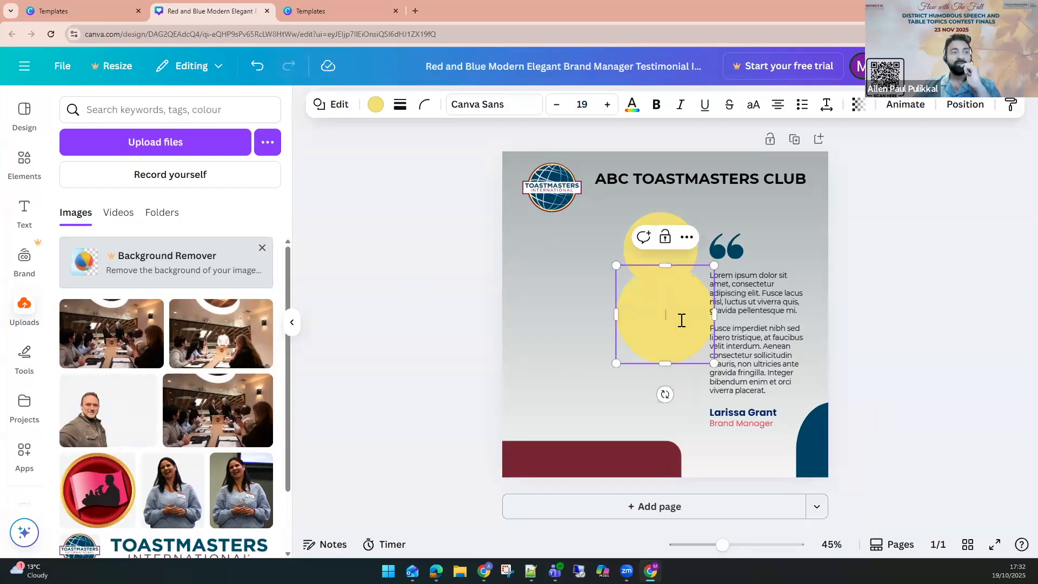
left_click_drag(695, 311, 612, 361)
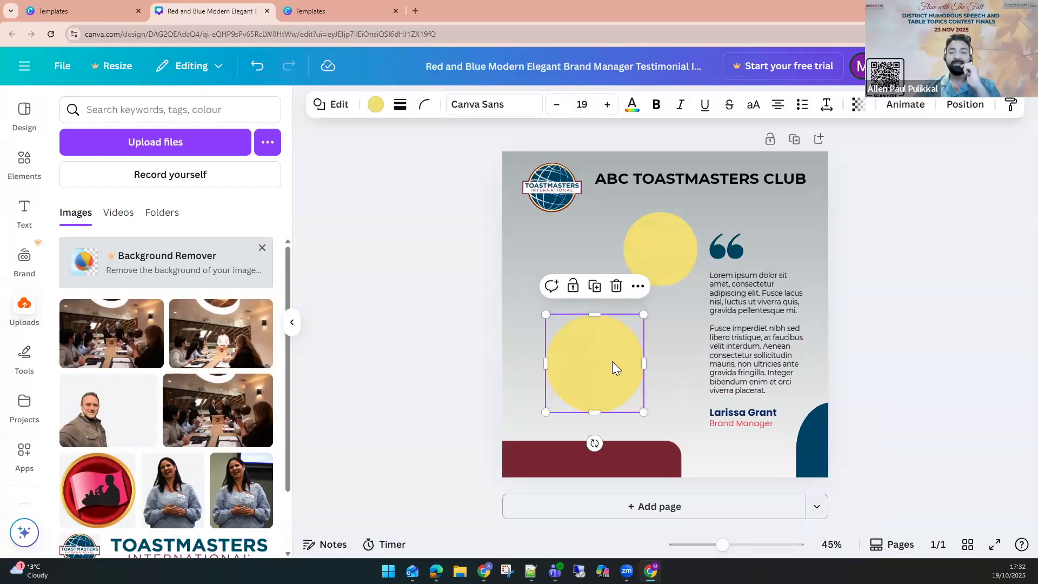
key("Delete")
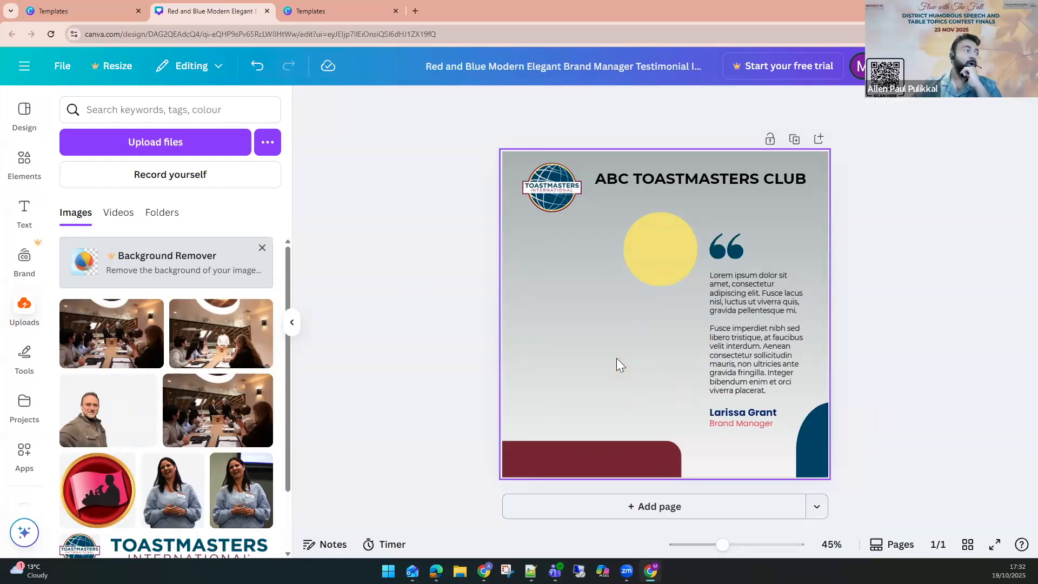
Search the elements for CIRCLE and add the solid circle shape.
left_click(19, 174)
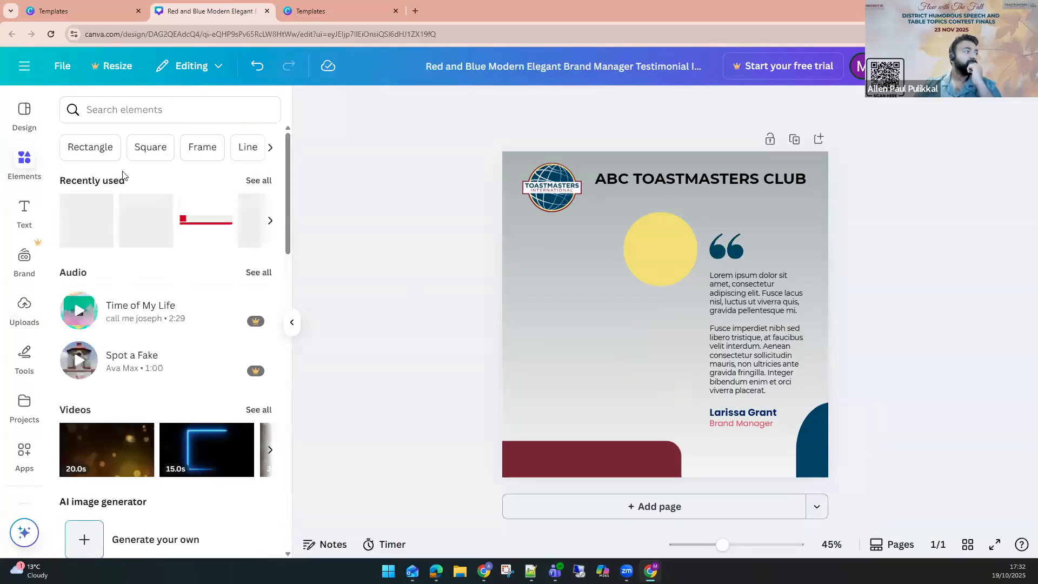
left_click(144, 112)
type("c")
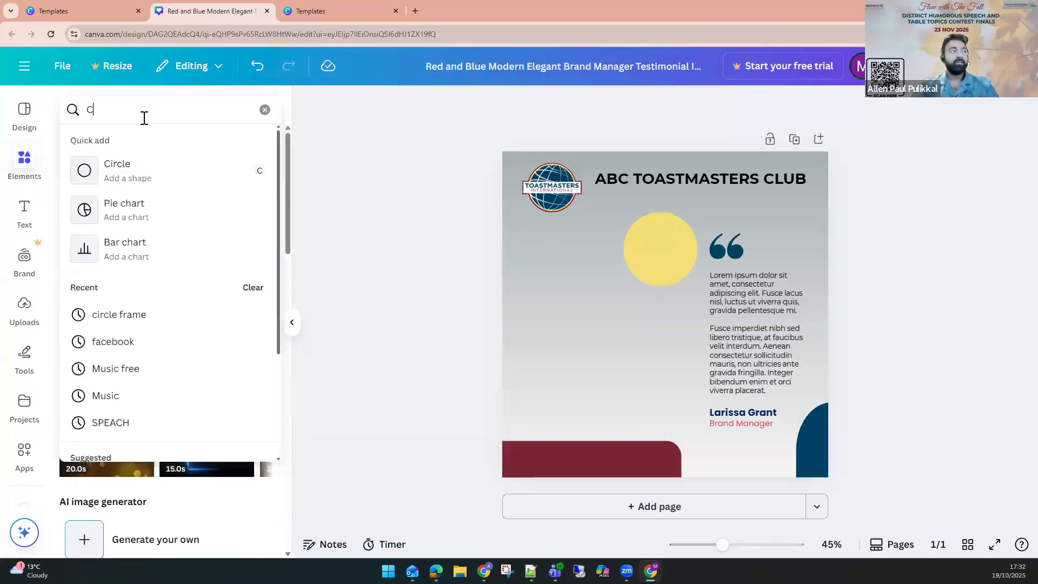
type("IRCLE")
key("Return")
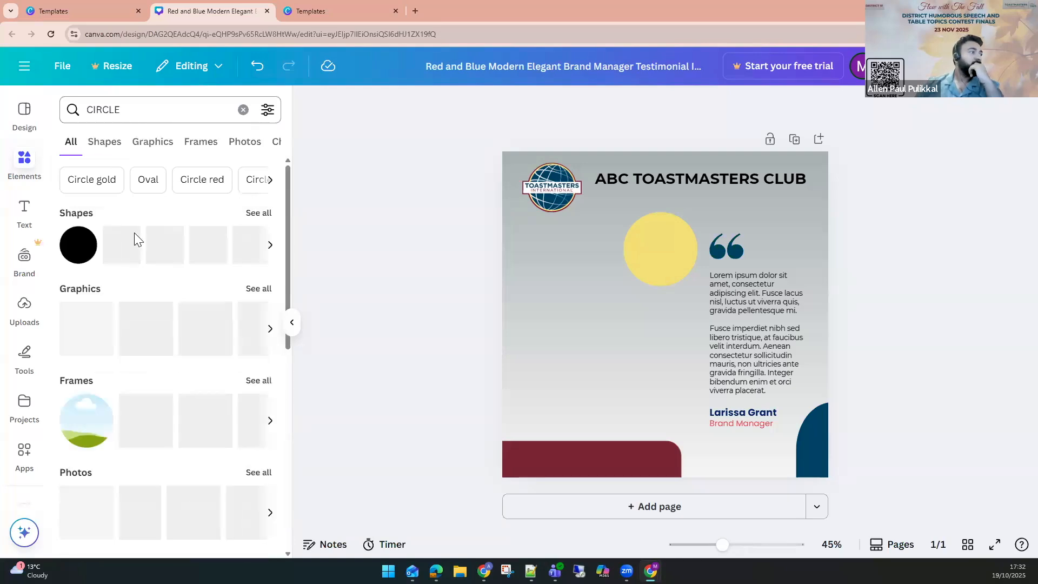
left_click(260, 215)
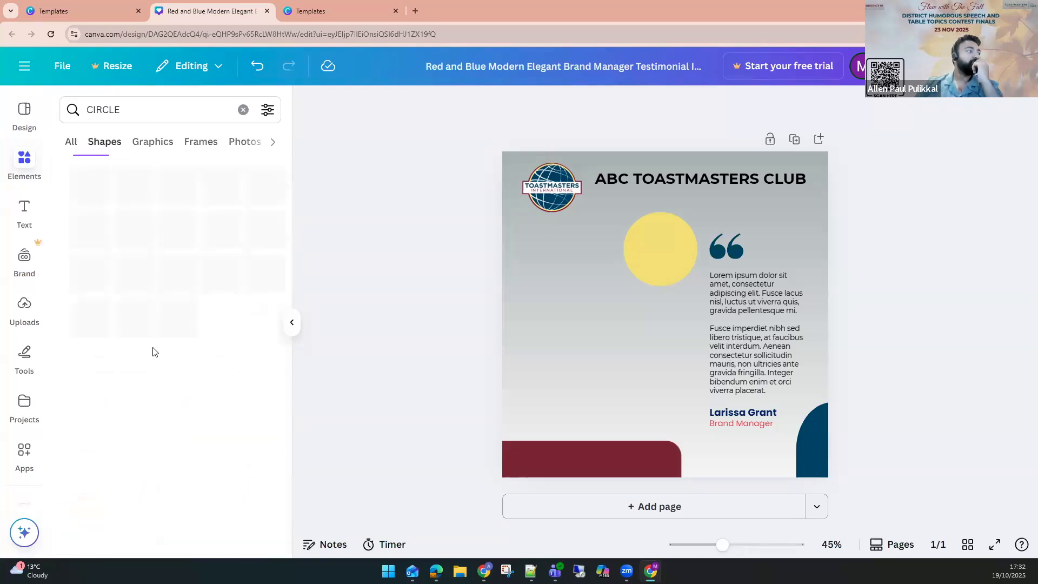
left_click(75, 187)
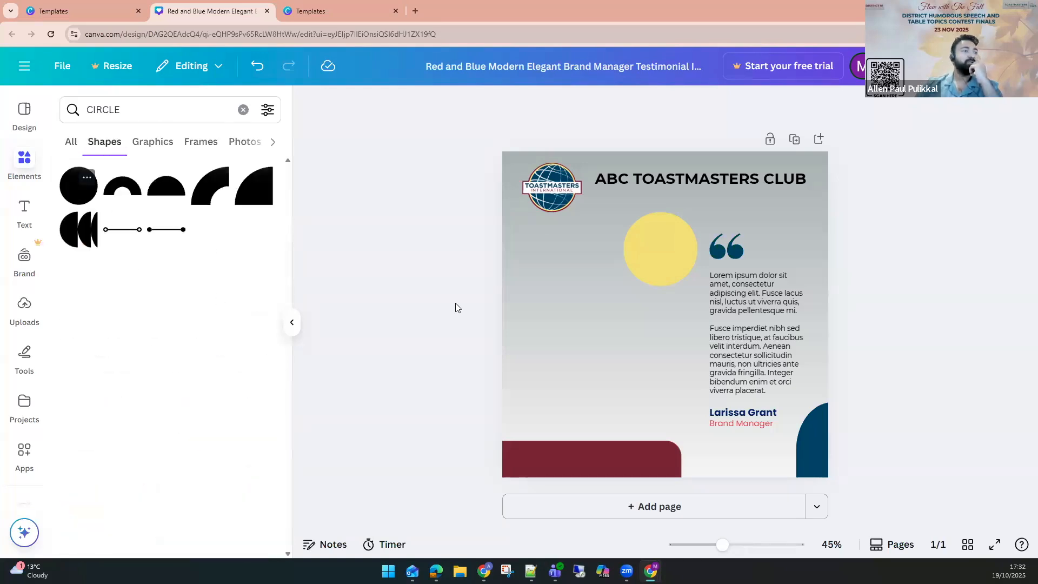
Colour the new circle with the brand dark blue and move it to the lower left area.
left_click(375, 105)
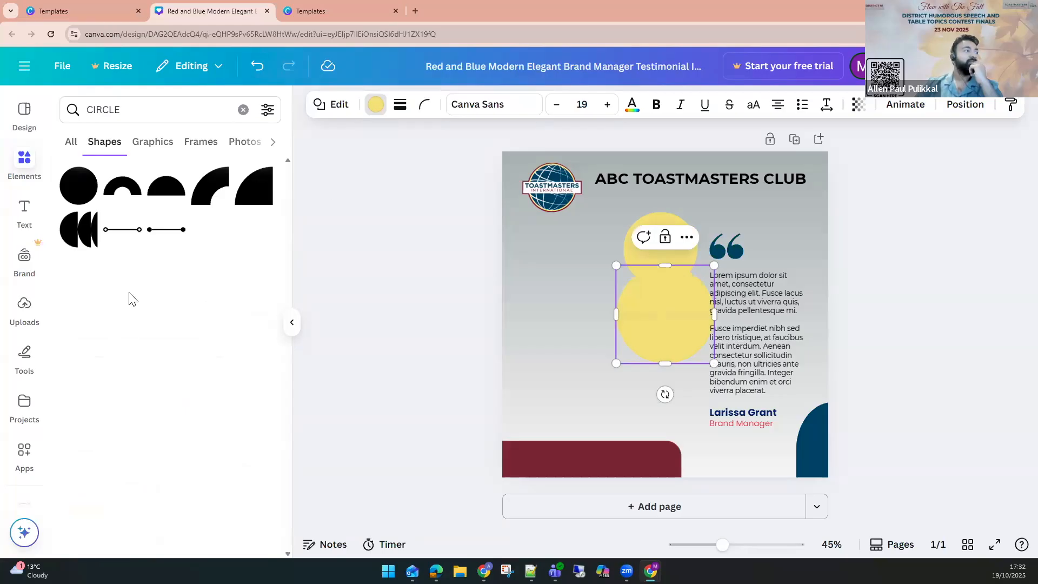
left_click(73, 323)
left_click_drag(633, 354, 580, 359)
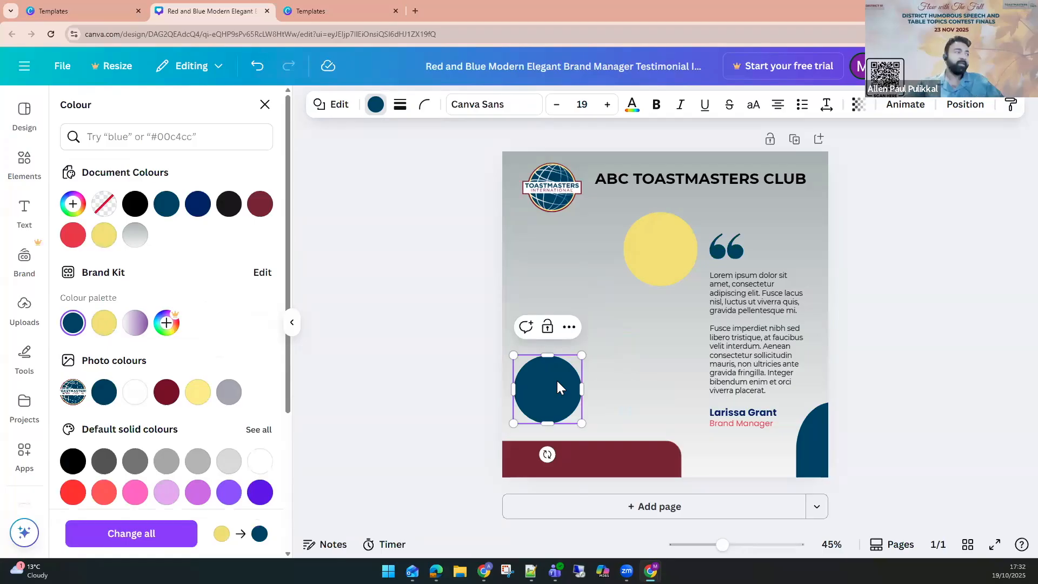
Search the elements for FRAME and add the circle photo frame to the design.
left_click(13, 178)
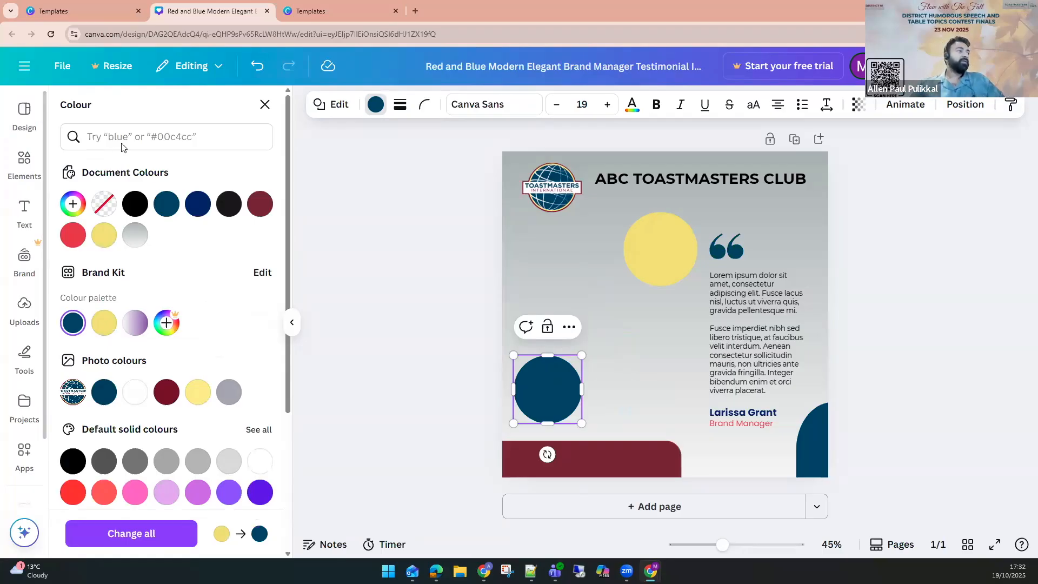
left_click(155, 111)
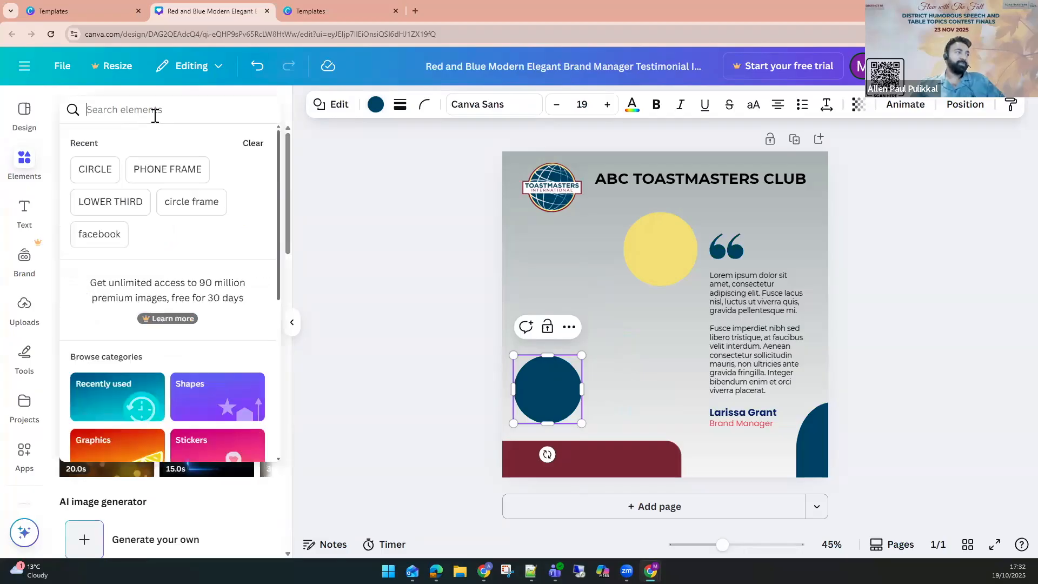
type("FRAME")
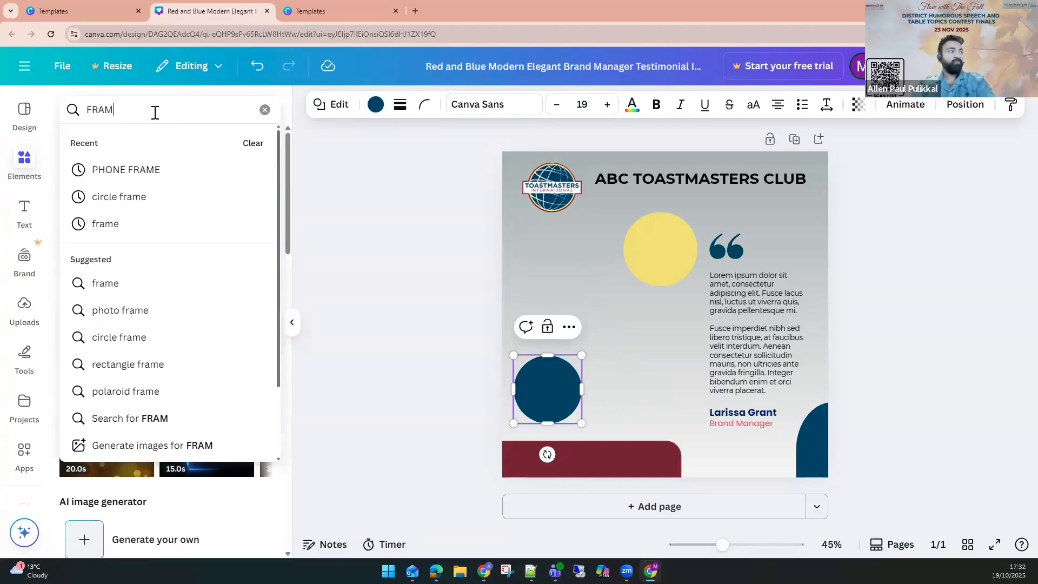
key("Return")
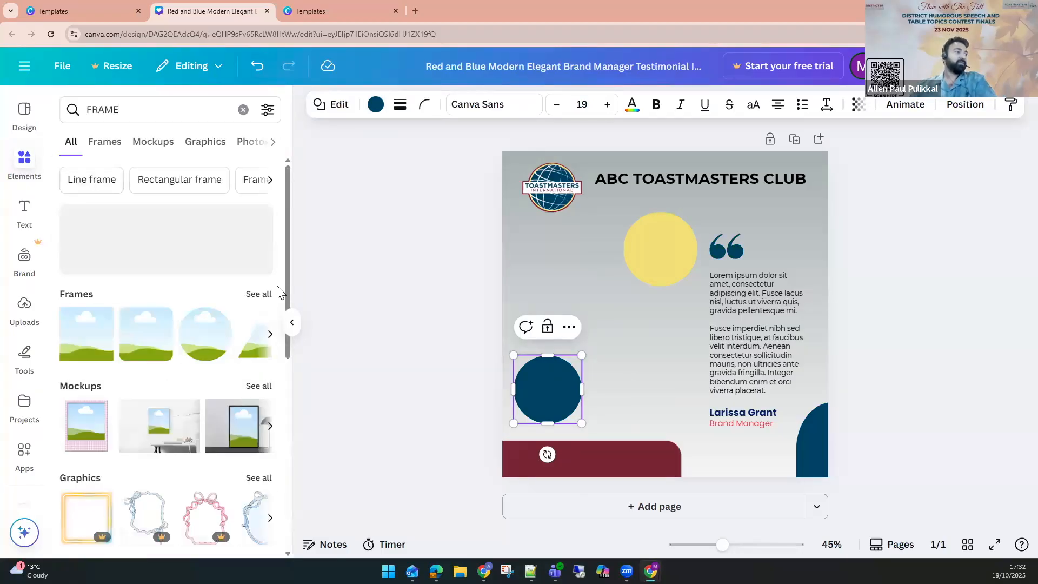
left_click(260, 294)
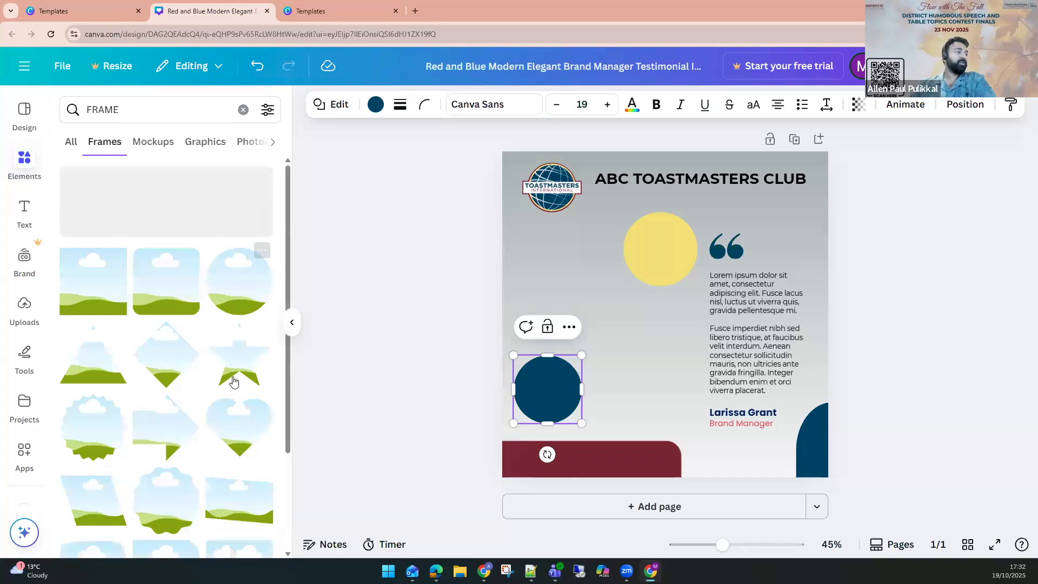
scroll(231, 384, "down", 1)
scroll(222, 397, "down", 5)
scroll(219, 399, "up", 4)
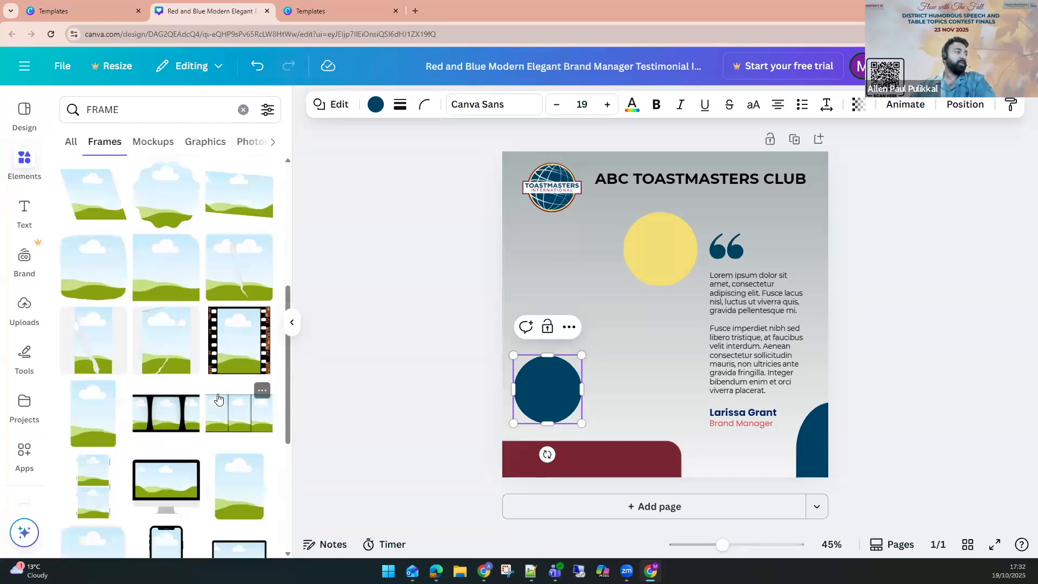
scroll(218, 399, "up", 3)
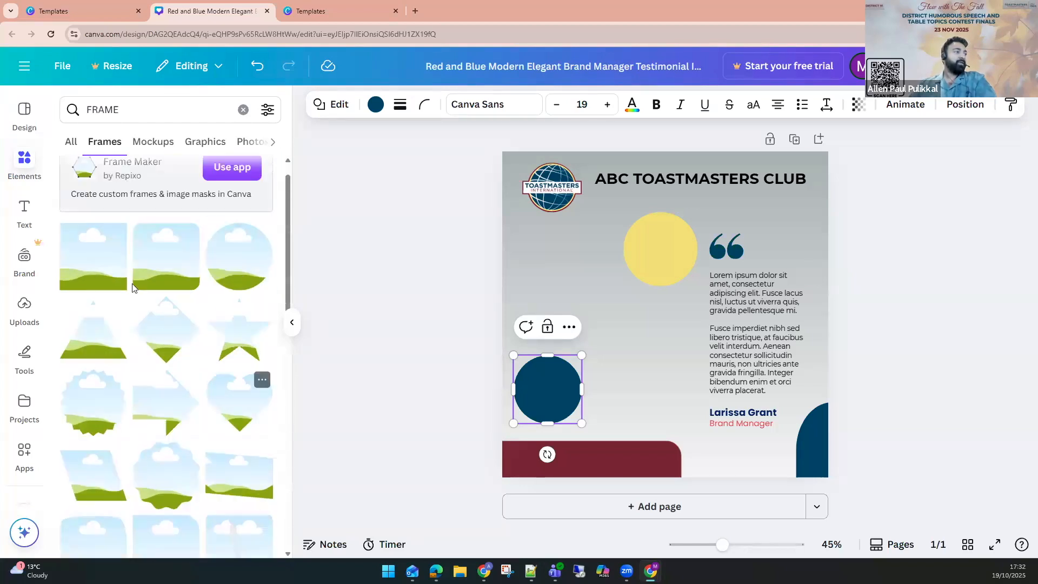
left_click(231, 271)
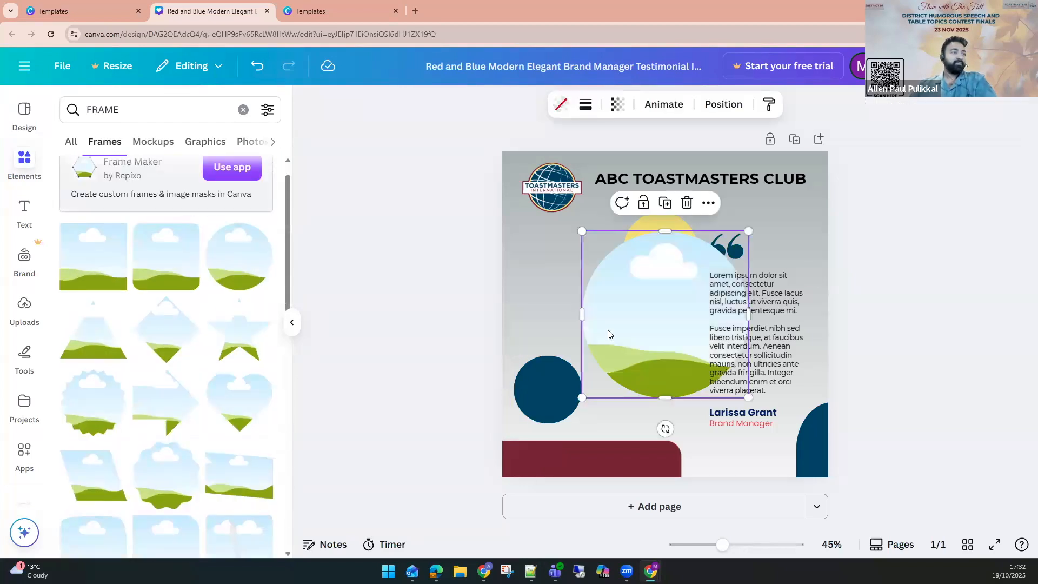
Move the circle frame left so it overlaps the dark blue circle.
left_click(108, 285)
key("ctrl+z")
mouse_move(601, 307)
left_mouse_down()
mouse_move(568, 301)
mouse_move(588, 308)
left_mouse_up()
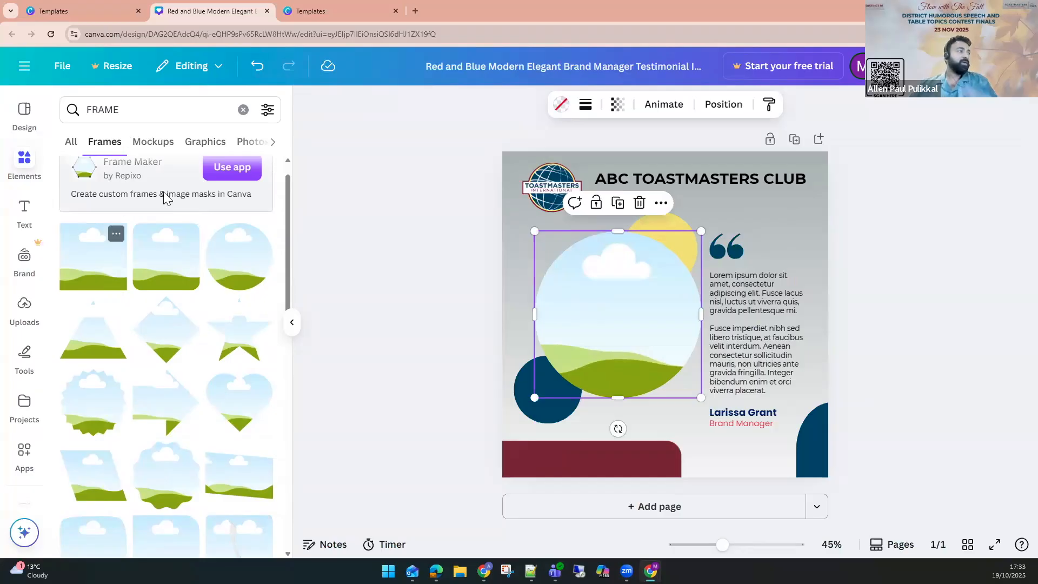
left_click(420, 325)
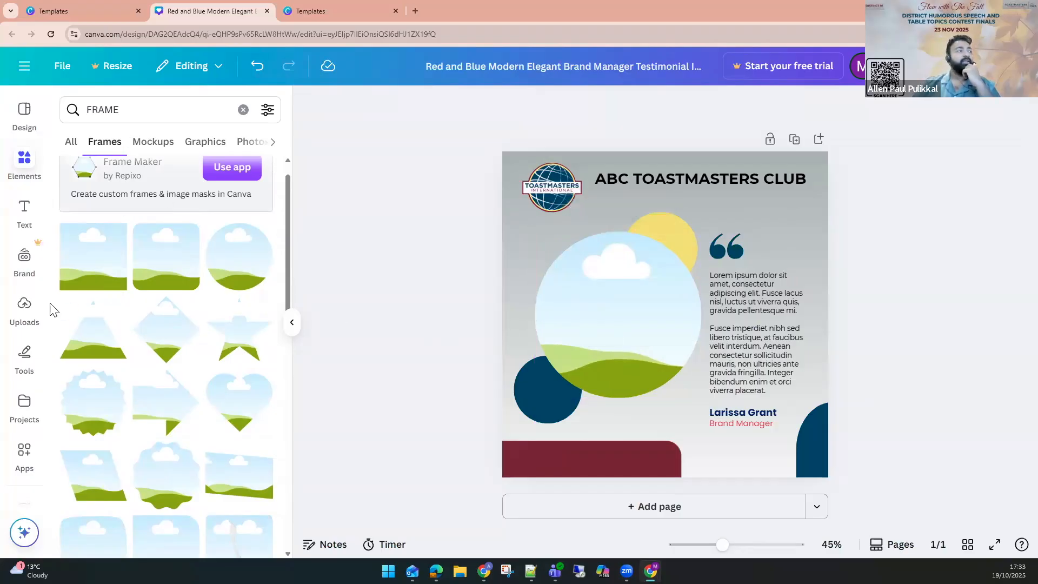
Upload the man-in-suit photo from Downloads and drop it into the circle frame.
left_click(24, 307)
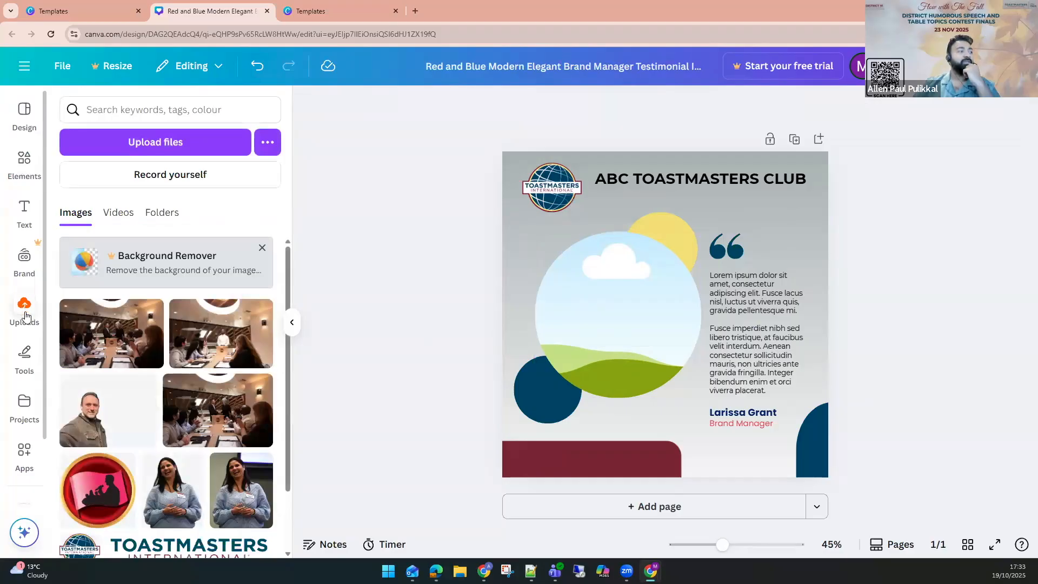
left_click(156, 143)
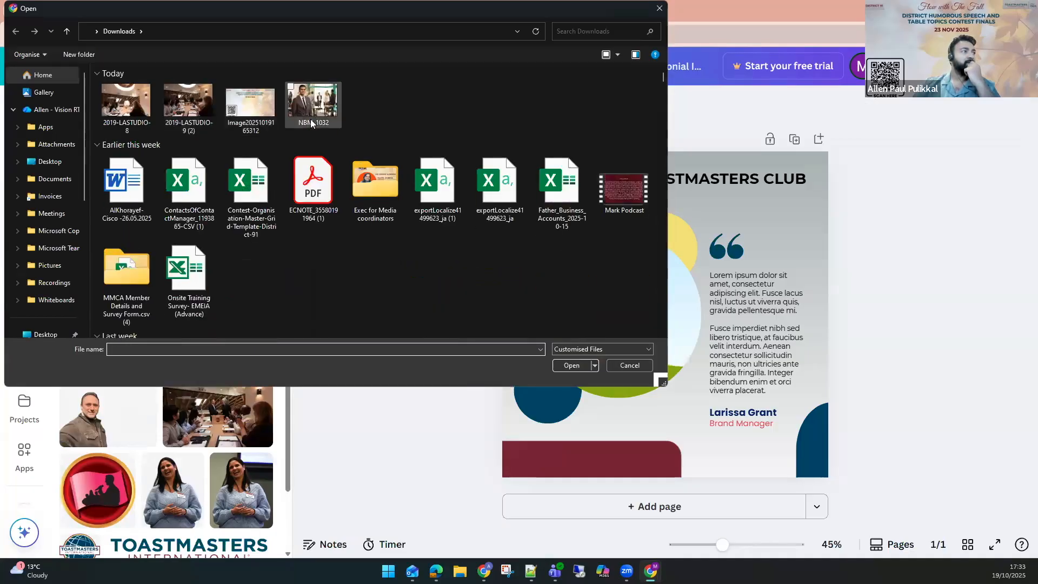
double_click(257, 108)
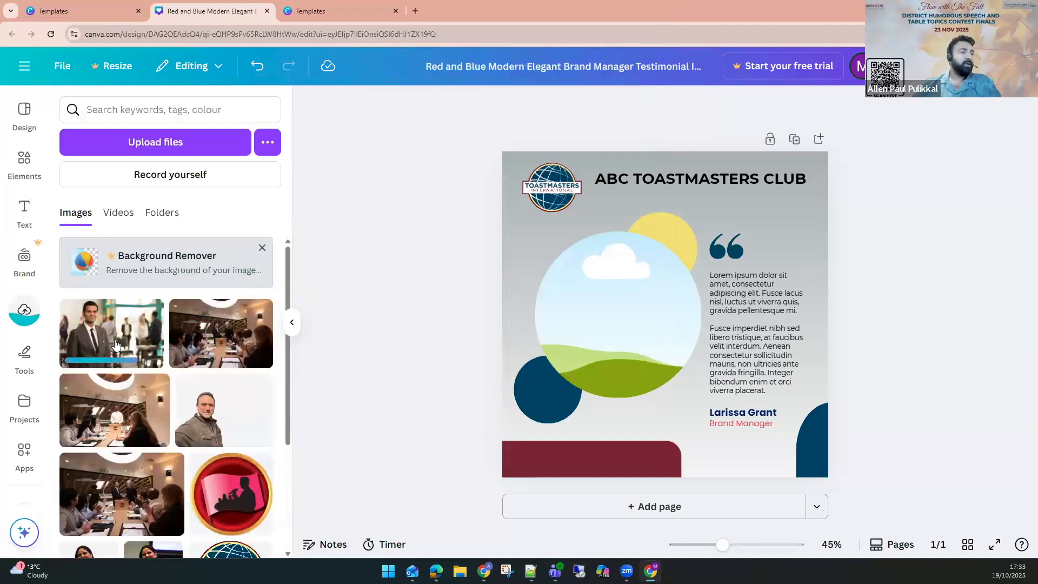
left_click(116, 346)
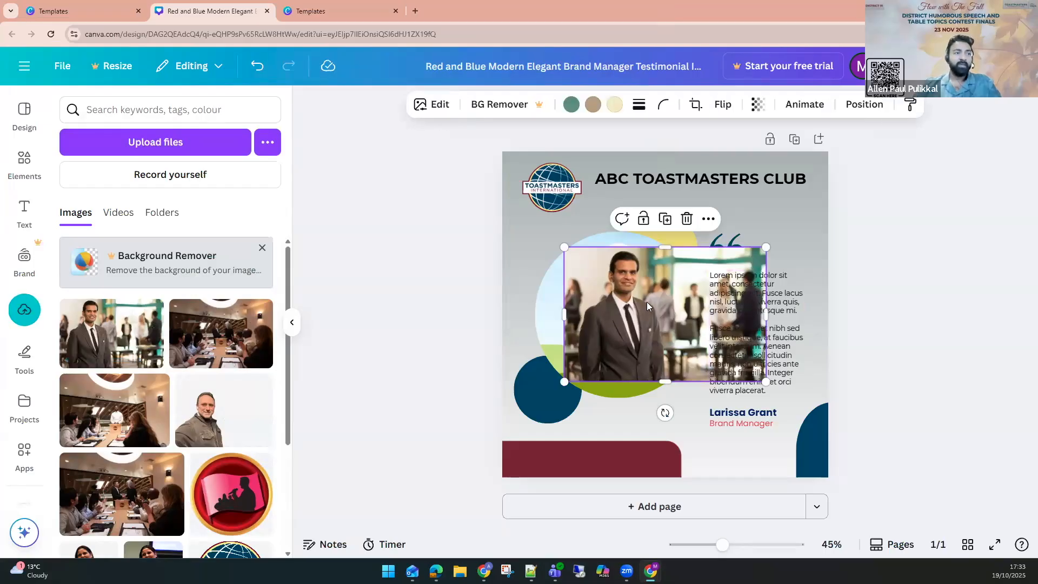
left_click_drag(646, 302, 624, 305)
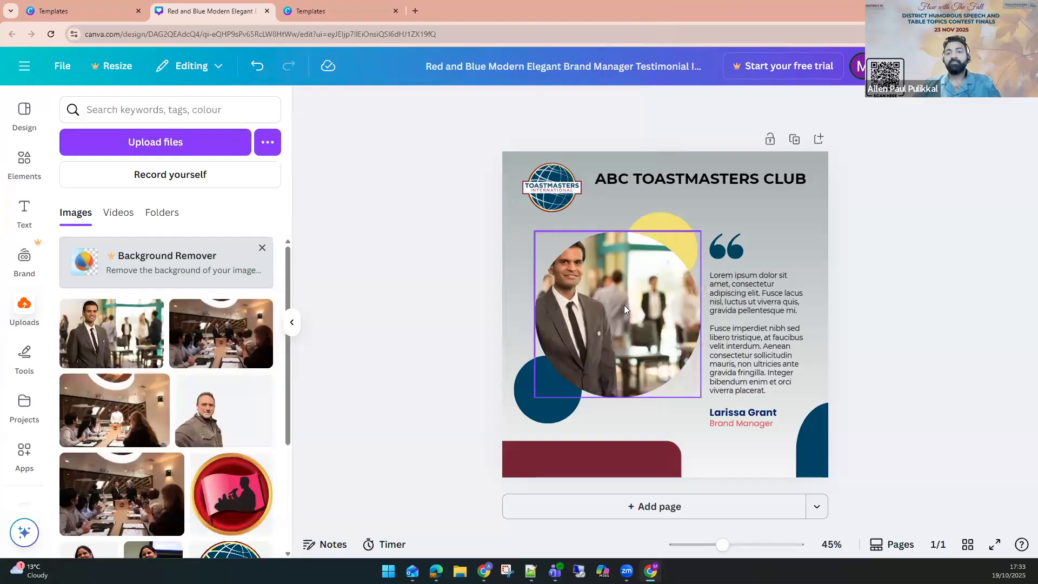
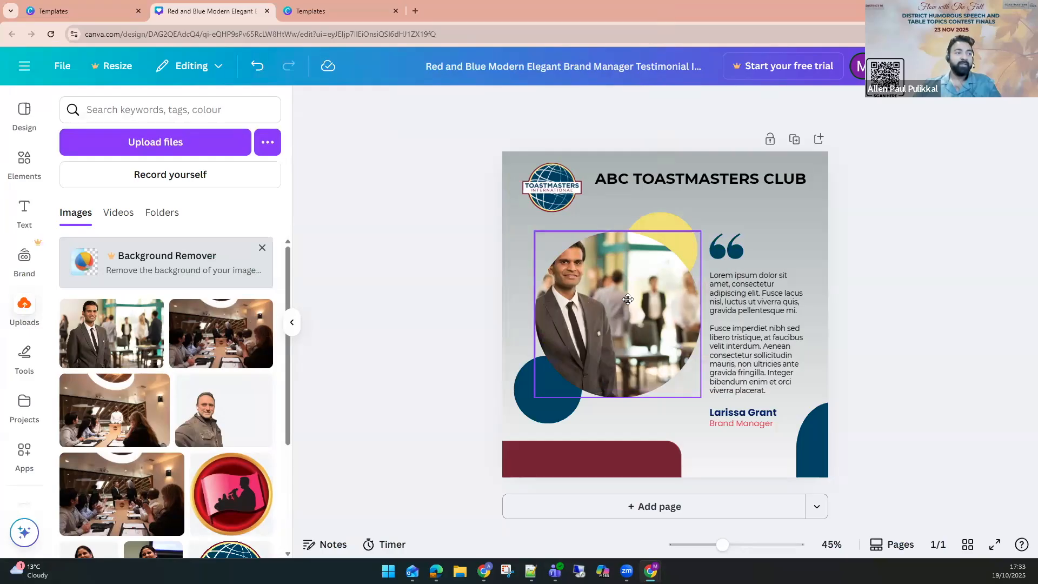
Reposition and enlarge the man's photo inside the circle frame by cropping it.
double_click(628, 300)
left_click_drag(618, 303, 659, 304)
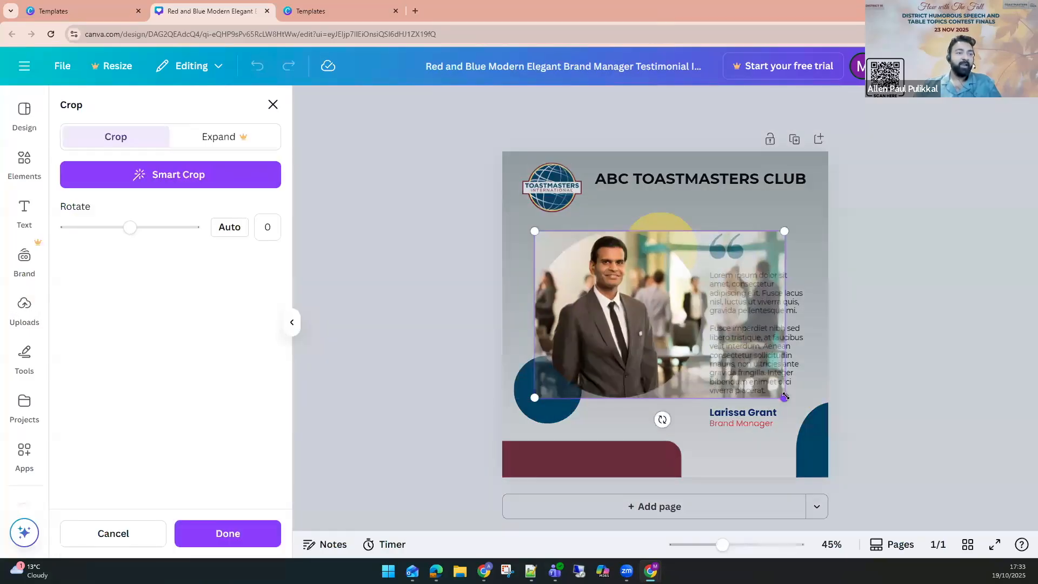
left_click_drag(796, 406, 890, 470)
left_click_drag(617, 307, 598, 308)
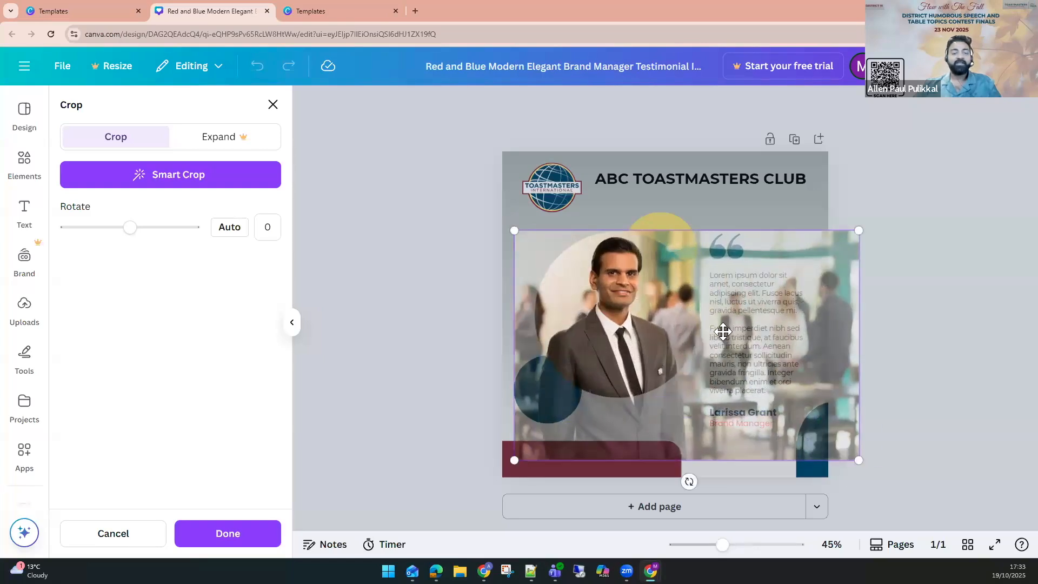
left_click(914, 288)
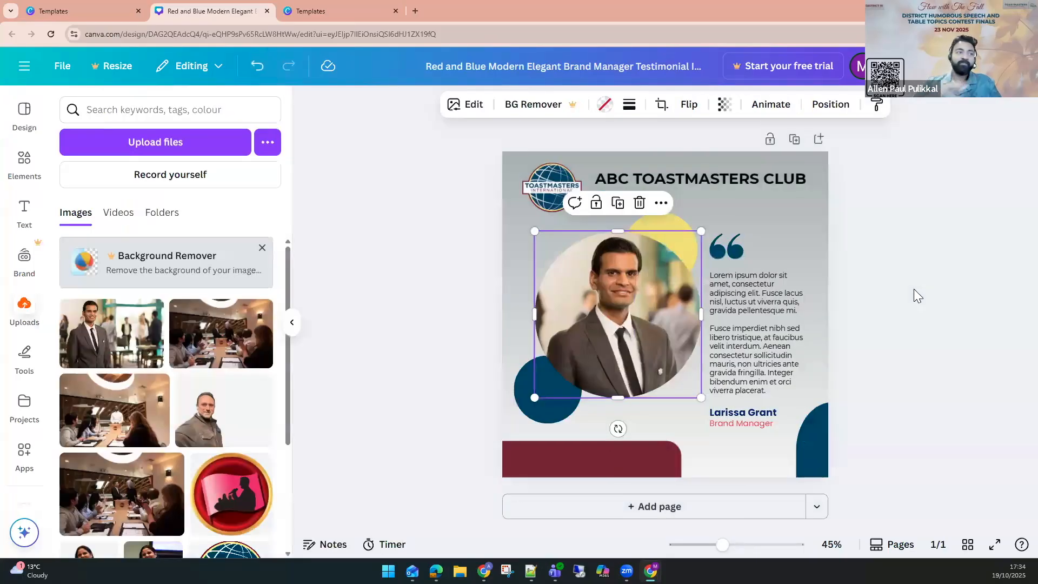
Move the circle photo frame slightly down and to the left.
left_click(450, 328)
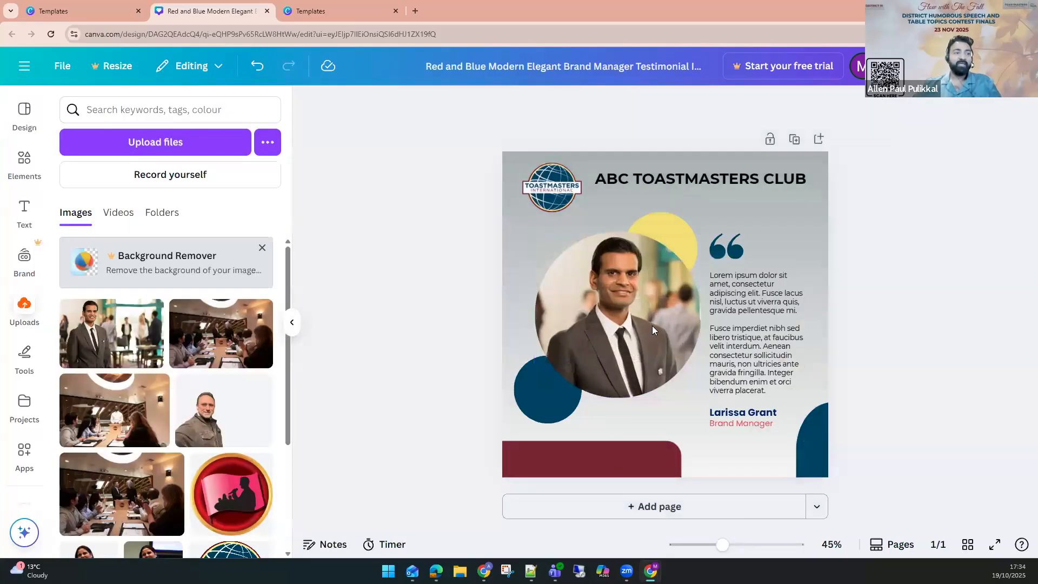
double_click(737, 335)
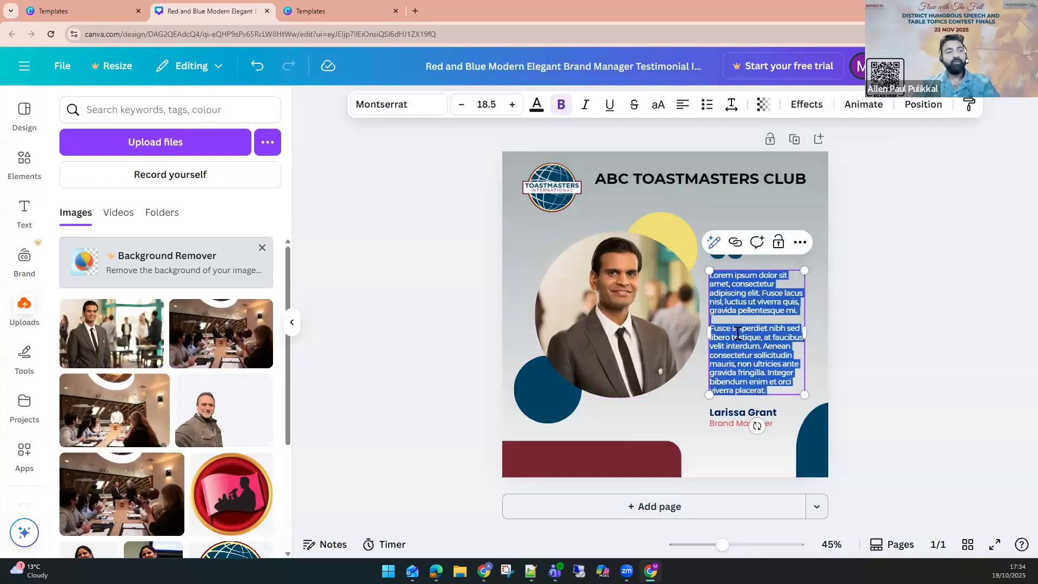
left_click(649, 365)
left_click_drag(536, 398, 522, 410)
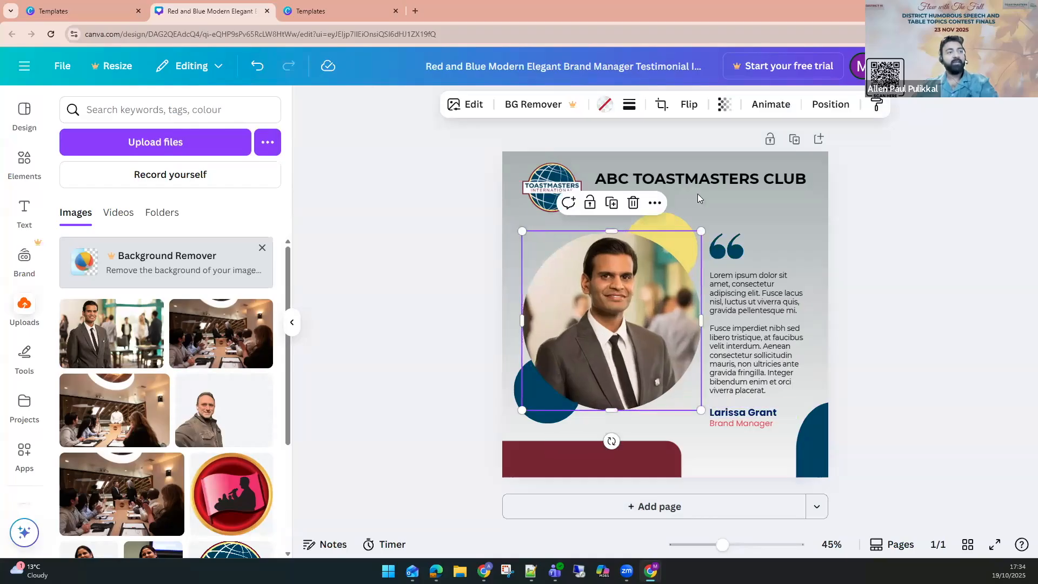
left_click(903, 301)
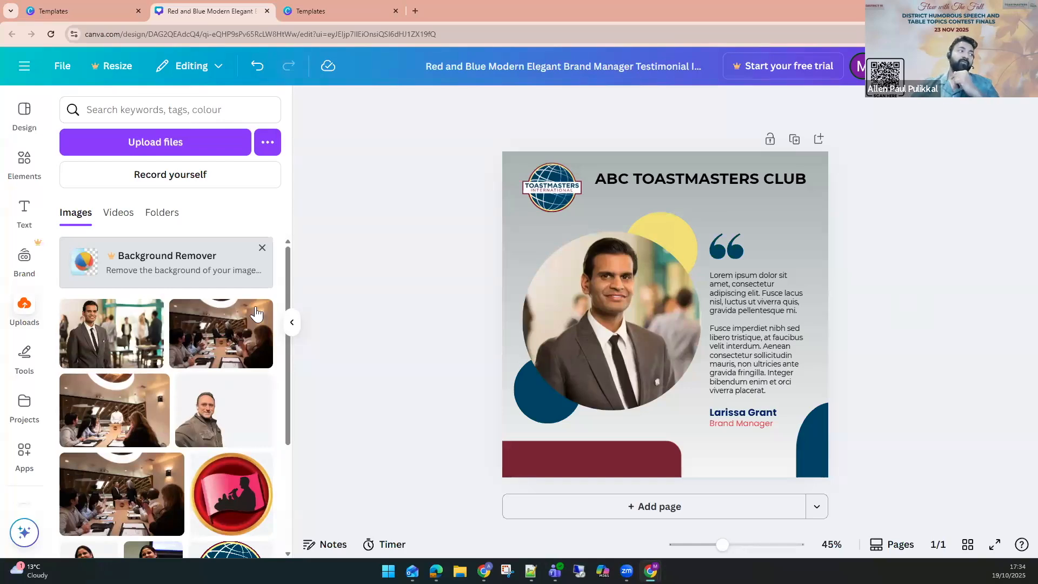
Try to remove the photo's background with Background Remover.
left_click(149, 276)
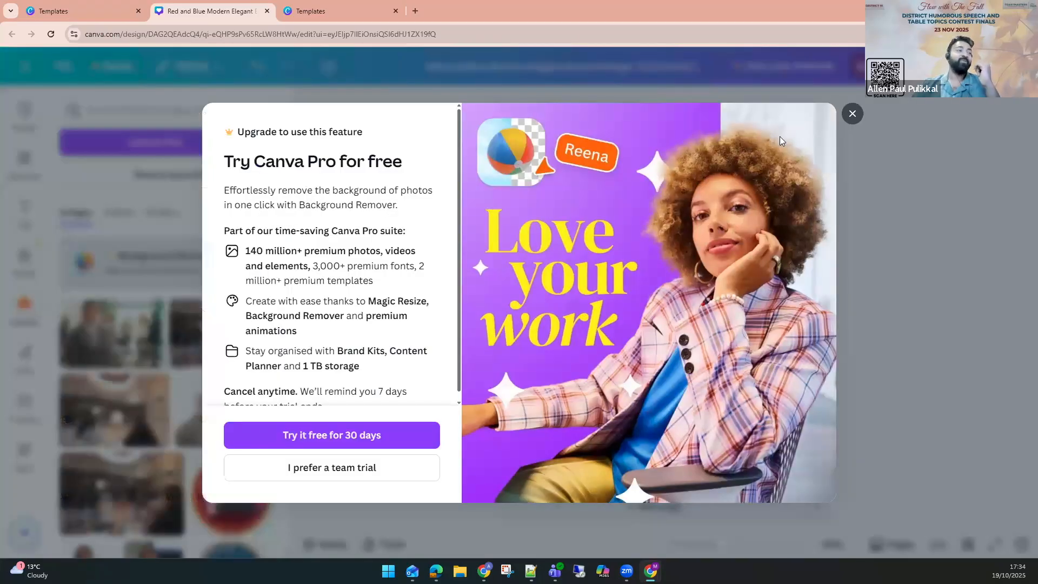
left_click(853, 115)
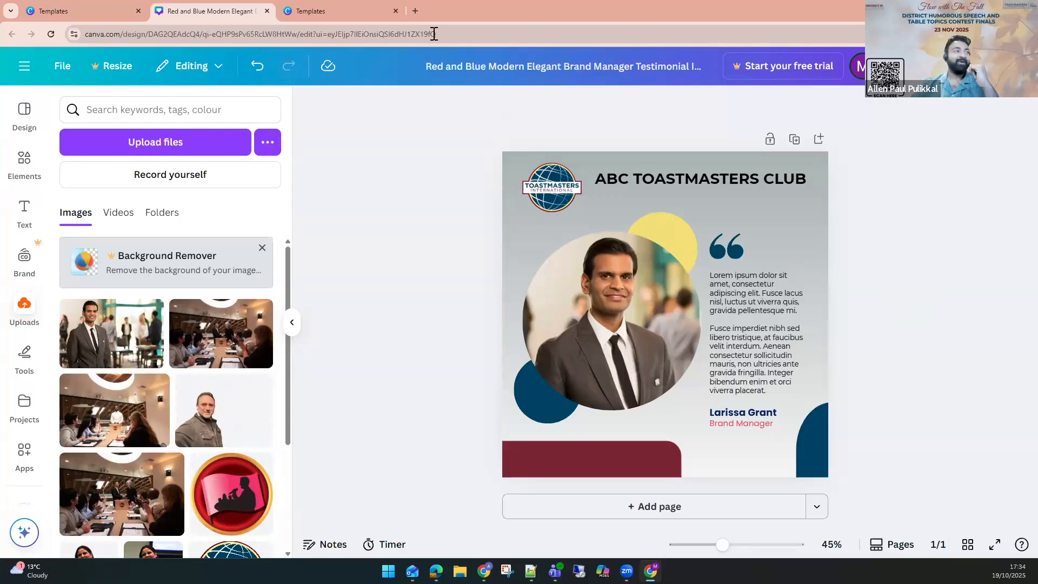
Open remove.bg in a new browser tab.
left_click(415, 9)
type("REMOVE.BG")
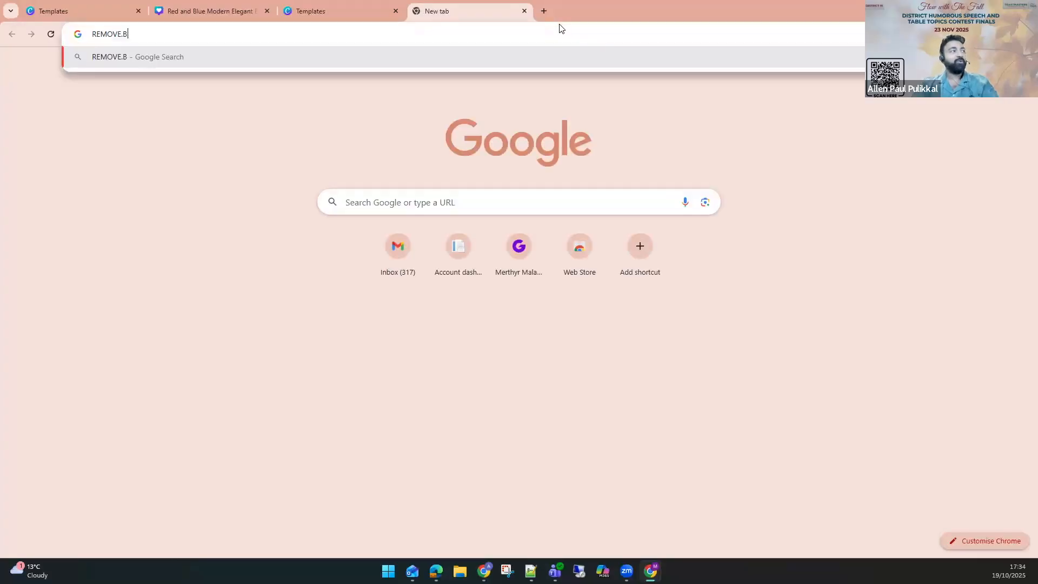
key("Return")
left_click(502, 28)
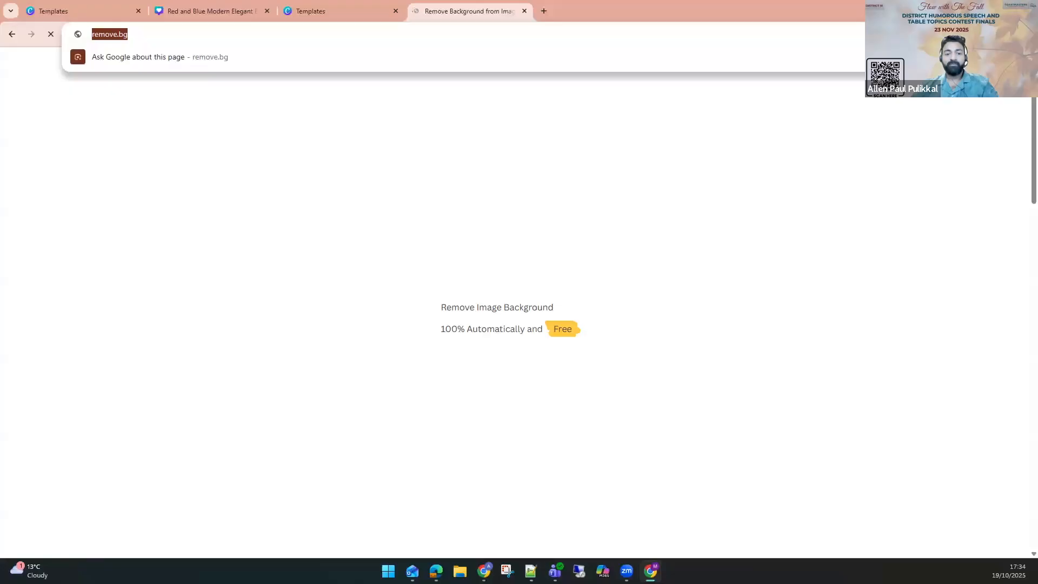
key("Return")
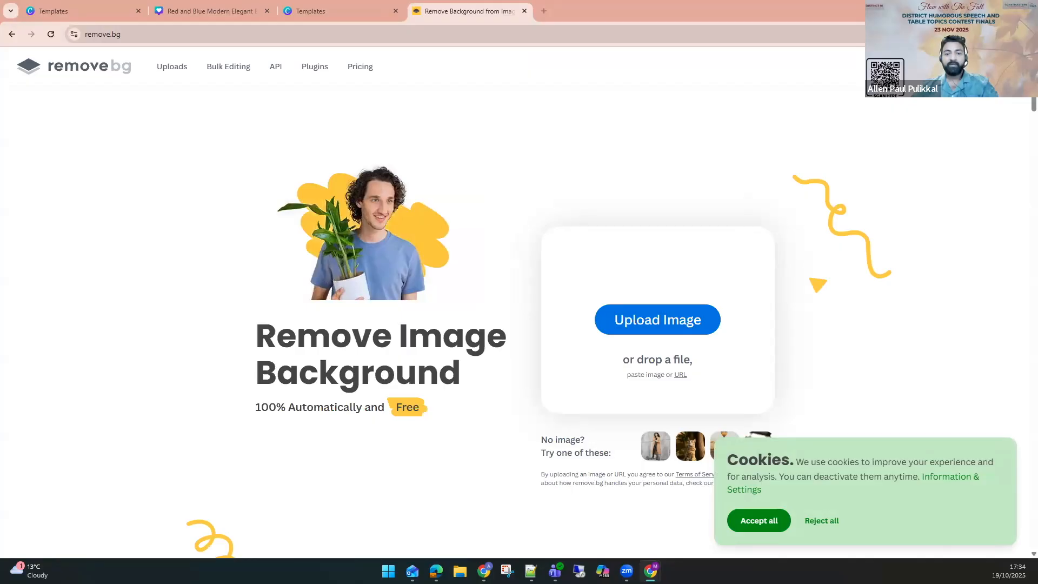
Upload the man-in-suit photo from Downloads to remove.bg and accept all cookies.
left_click(616, 311)
left_click(512, 297)
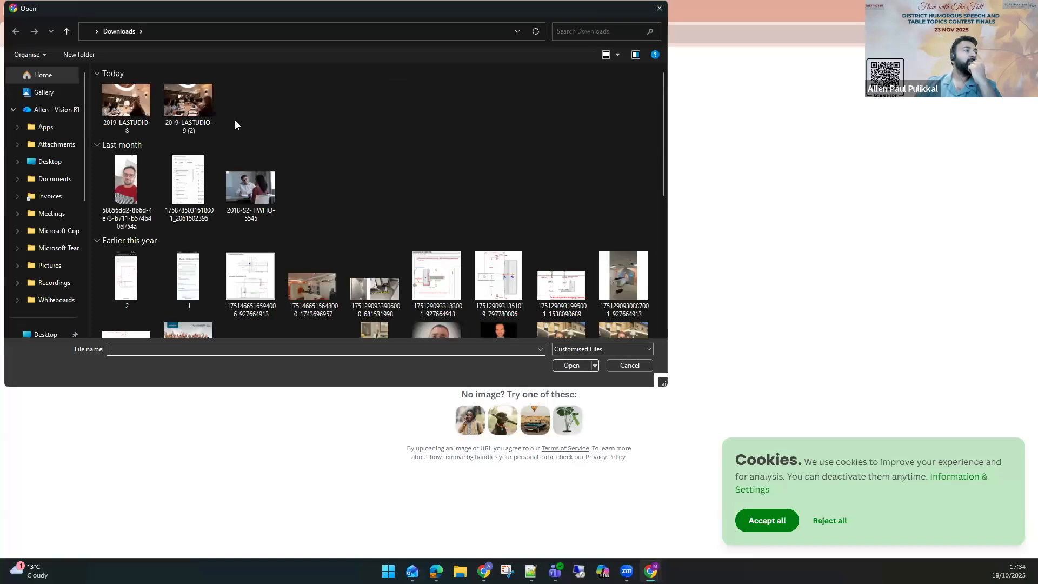
double_click(260, 110)
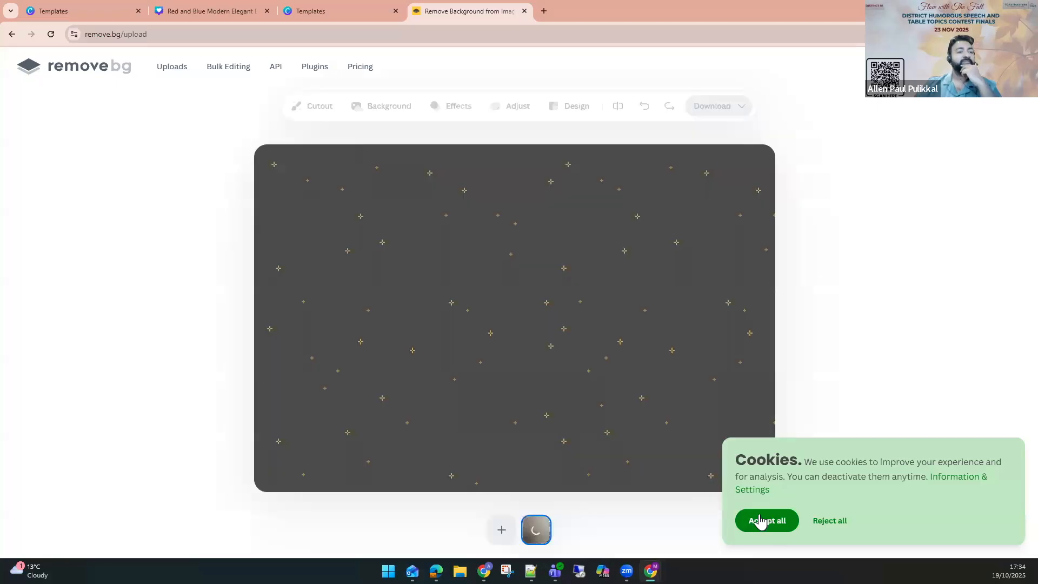
left_click(760, 520)
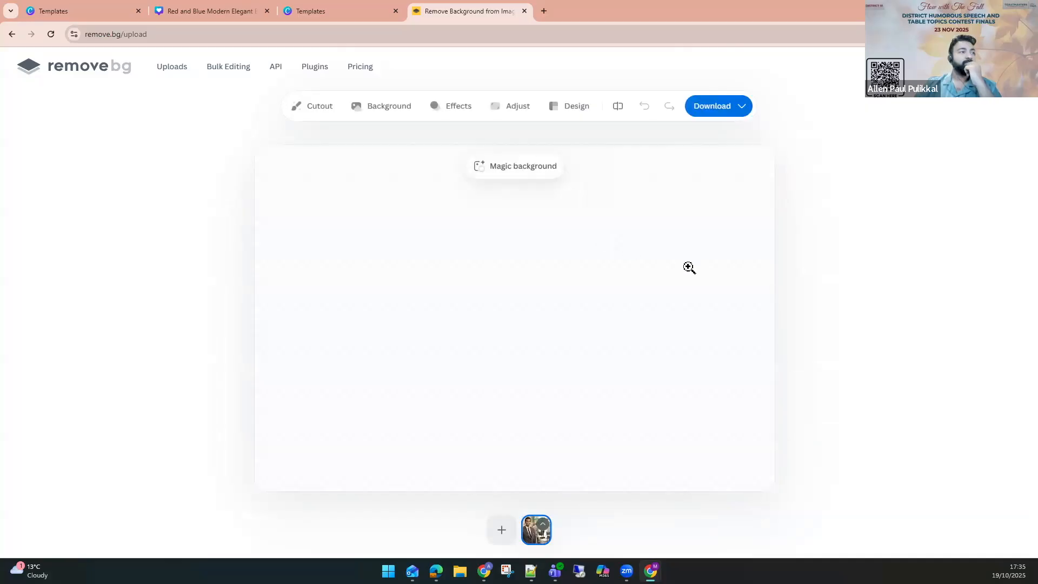
Download the background-removed preview image.
left_click(715, 115)
left_click(774, 136)
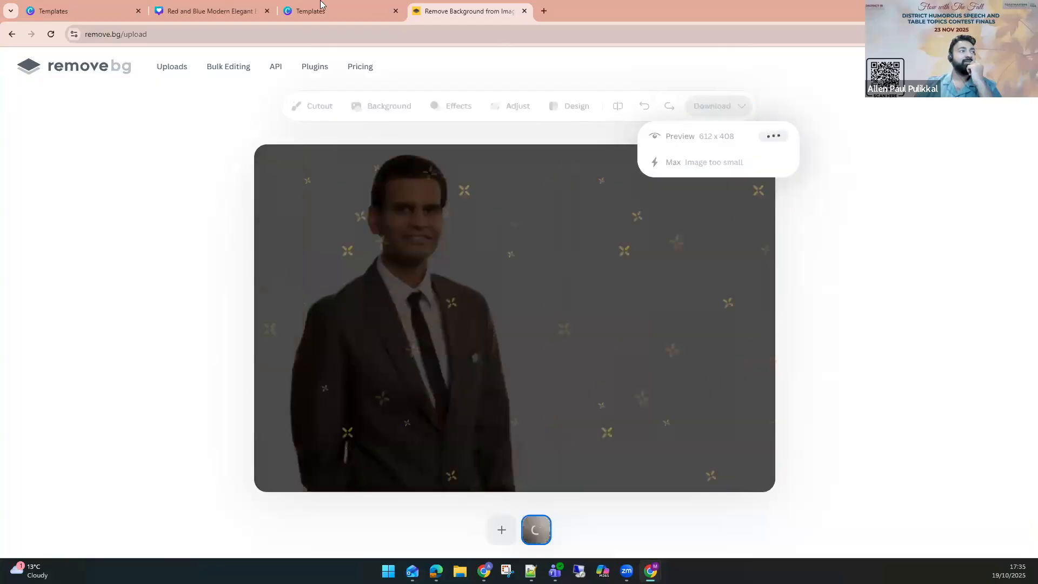
Upload the NBM_1032-removebg-preview image from Downloads into Canva.
left_click(210, 6)
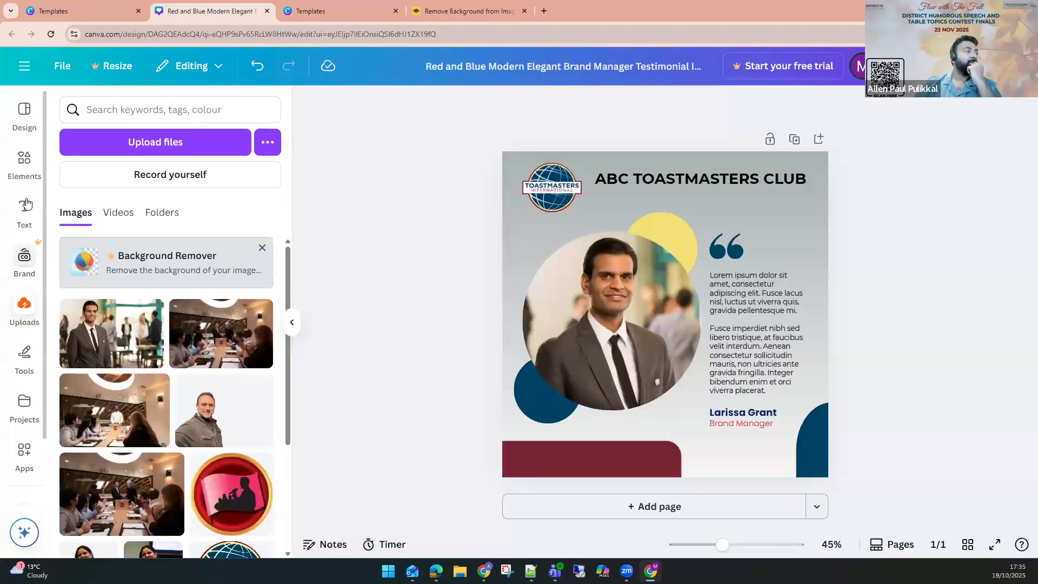
left_click(151, 144)
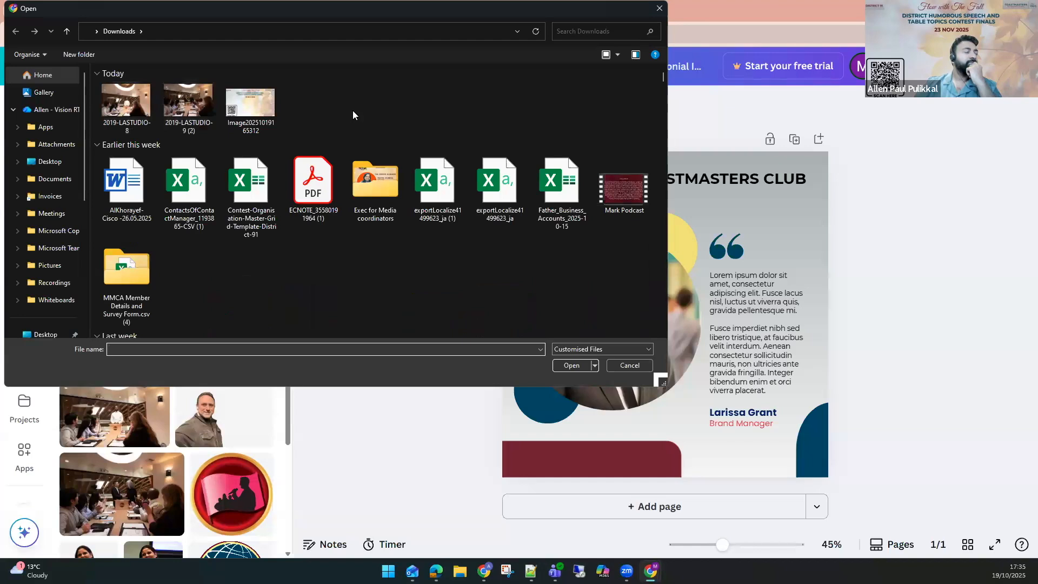
left_click(129, 112)
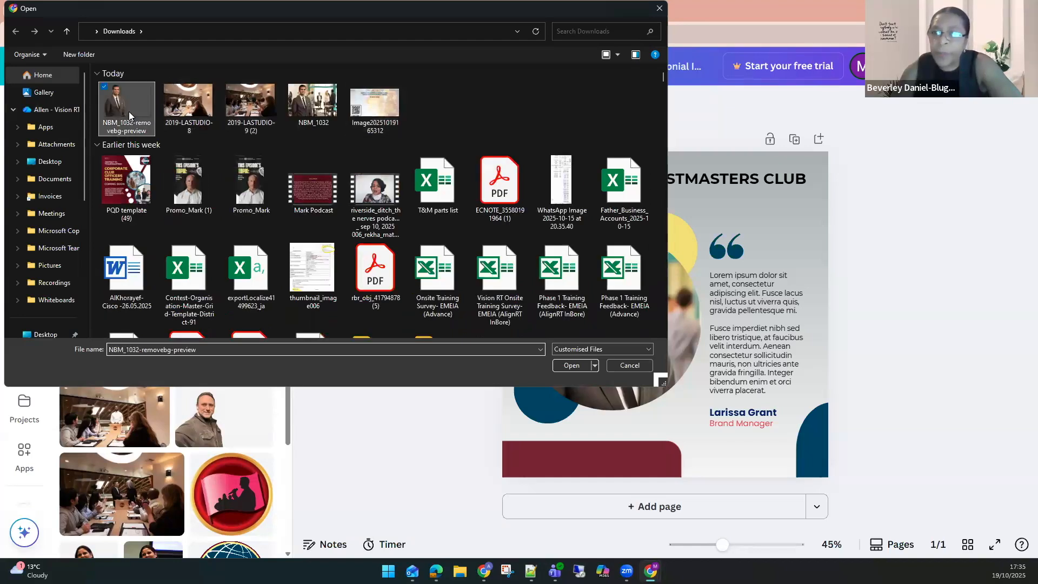
double_click(129, 112)
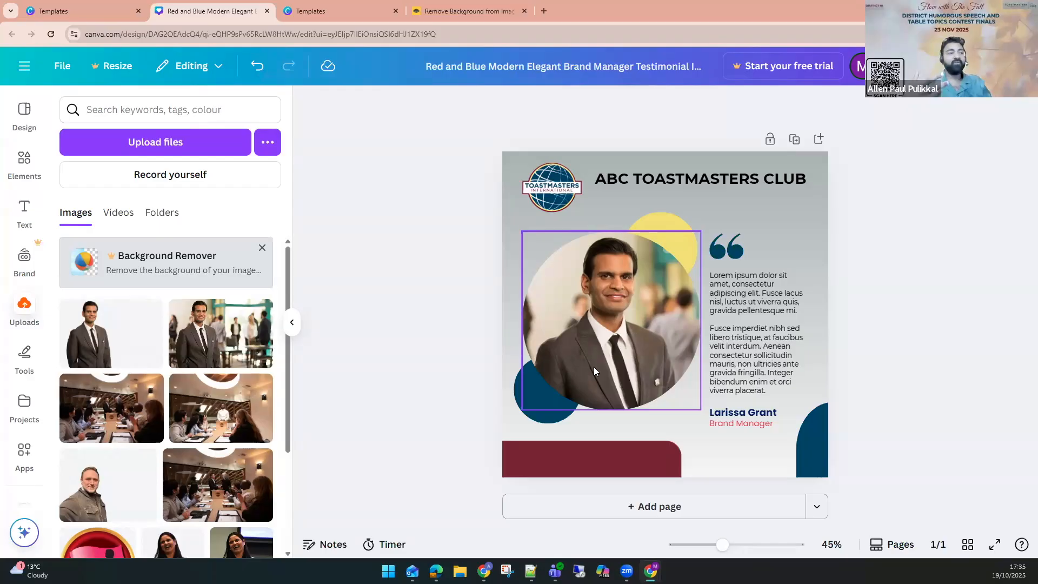
left_click(406, 26)
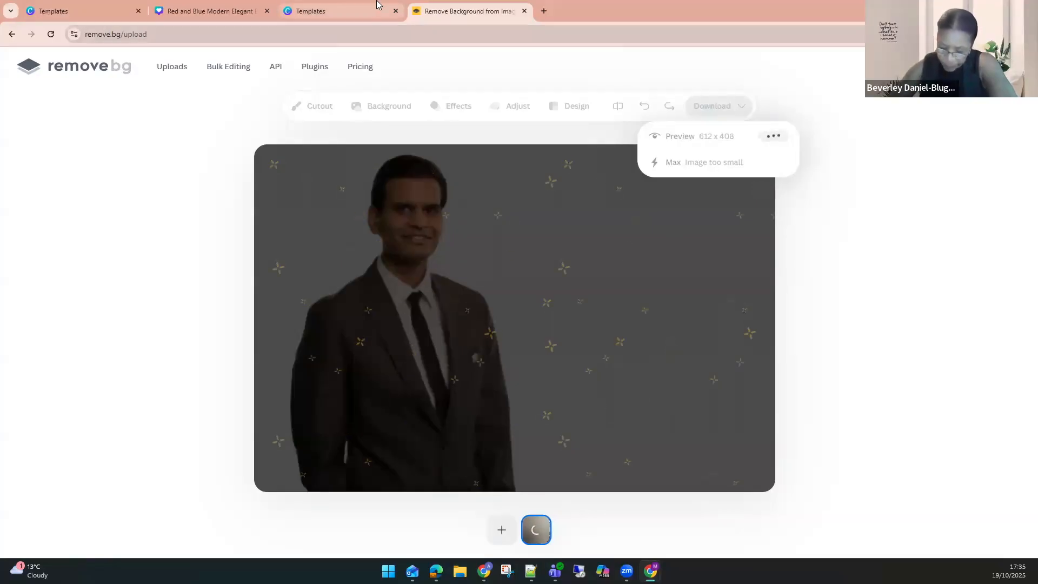
left_click(311, 11)
left_click(209, 11)
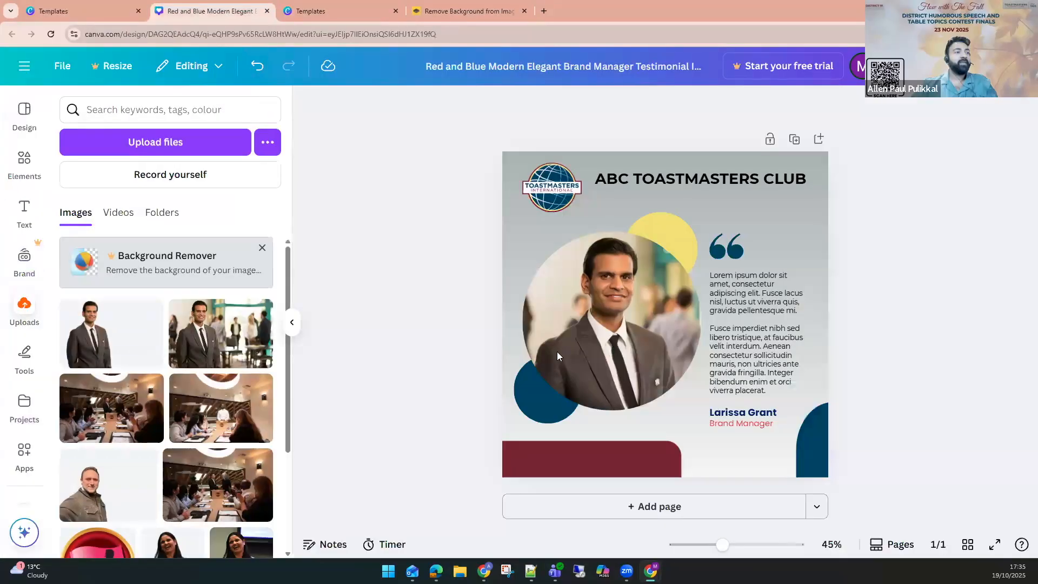
Replace the photo in the circle frame with the background-removed cutout image.
left_click(620, 352)
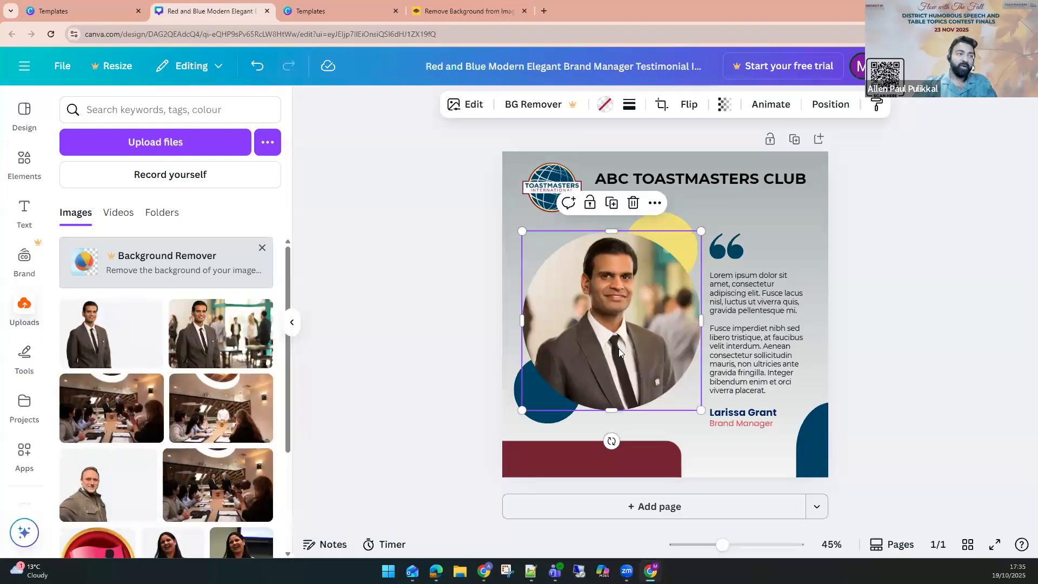
key("Delete")
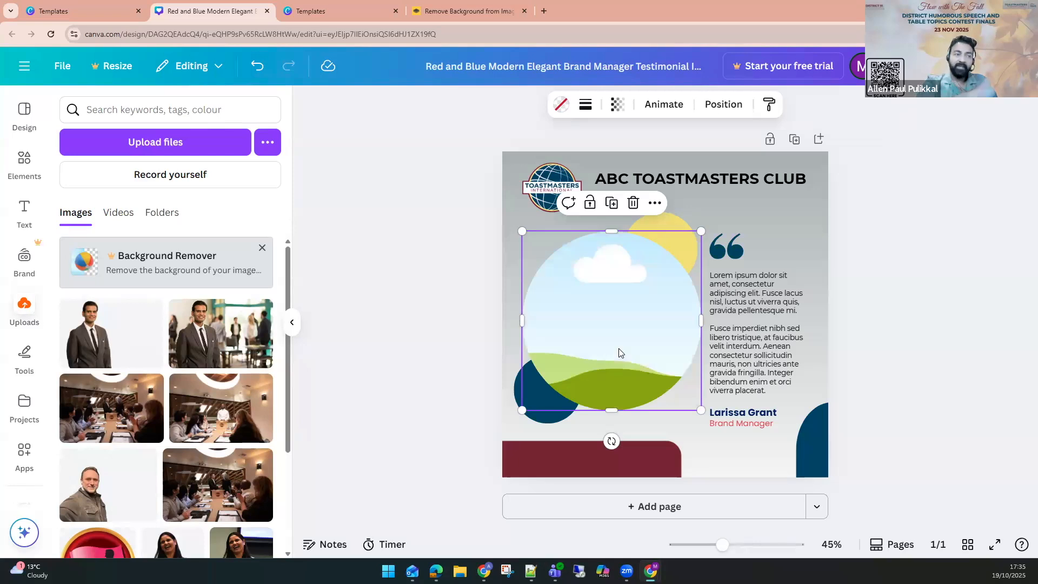
left_click(104, 359)
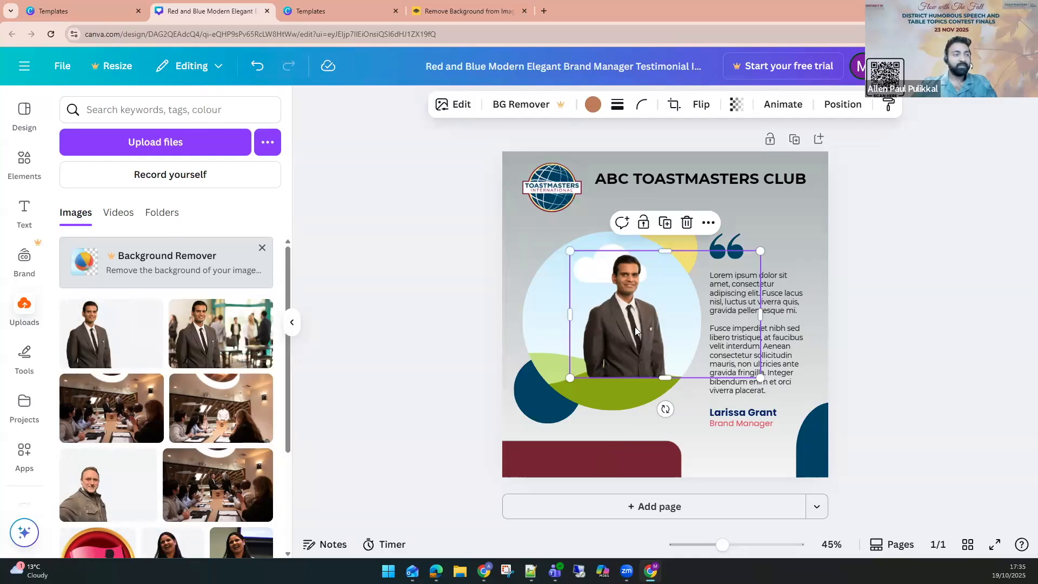
left_click_drag(636, 335, 620, 350)
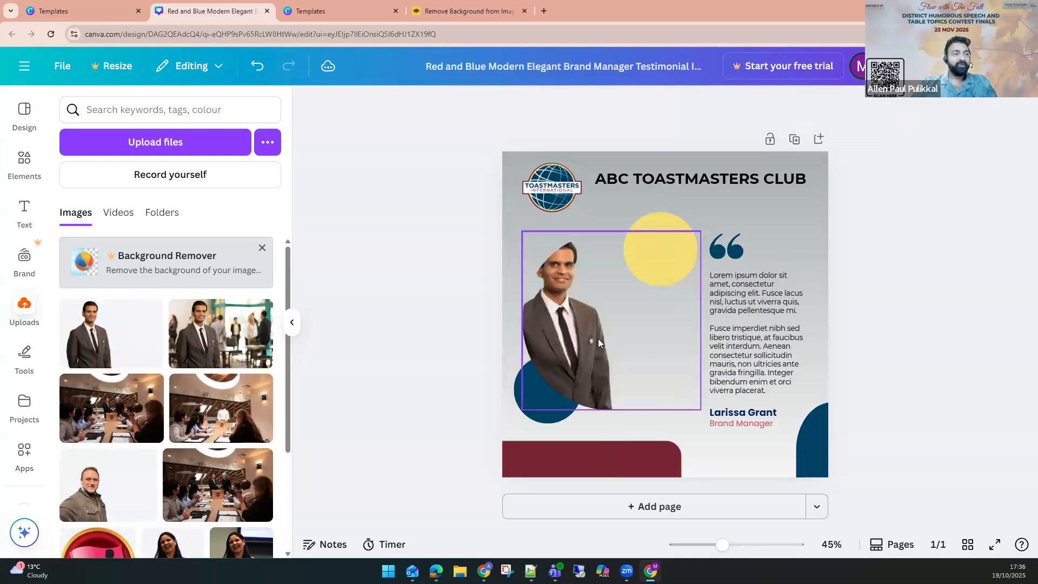
Crop and enlarge the cutout within the circle frame.
double_click(568, 322)
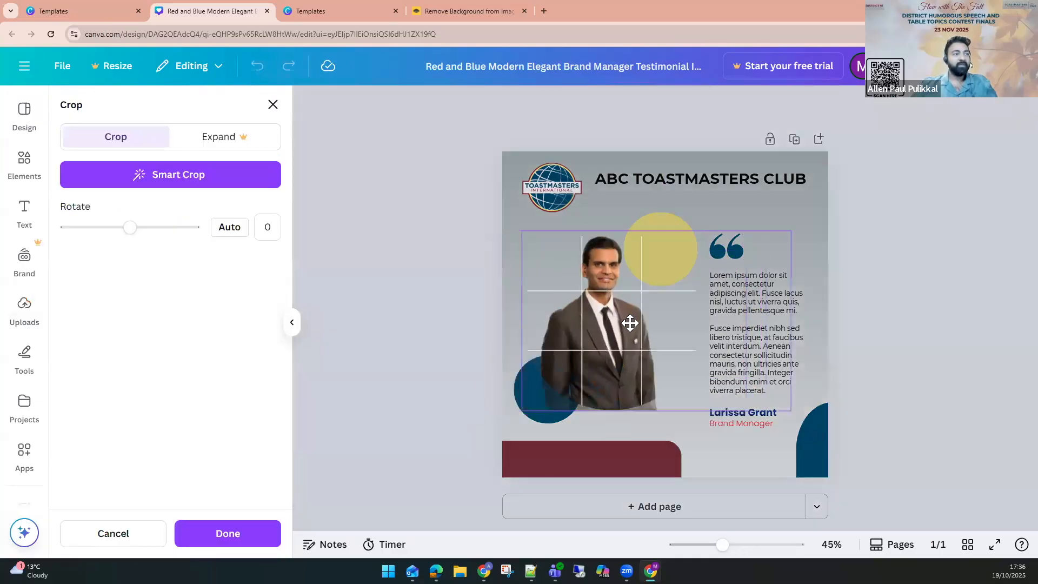
left_click_drag(816, 443, 850, 469)
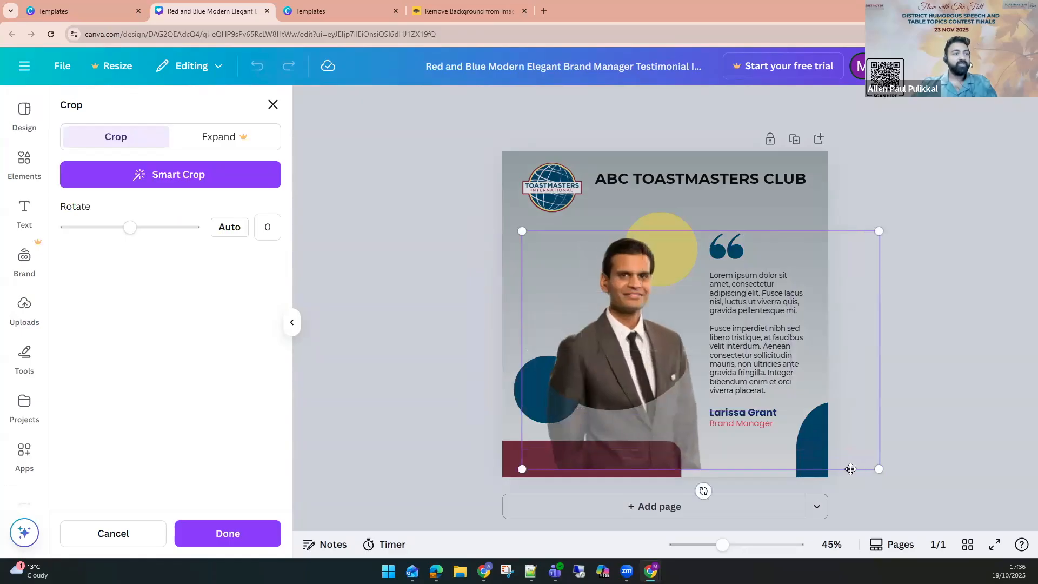
left_click(938, 372)
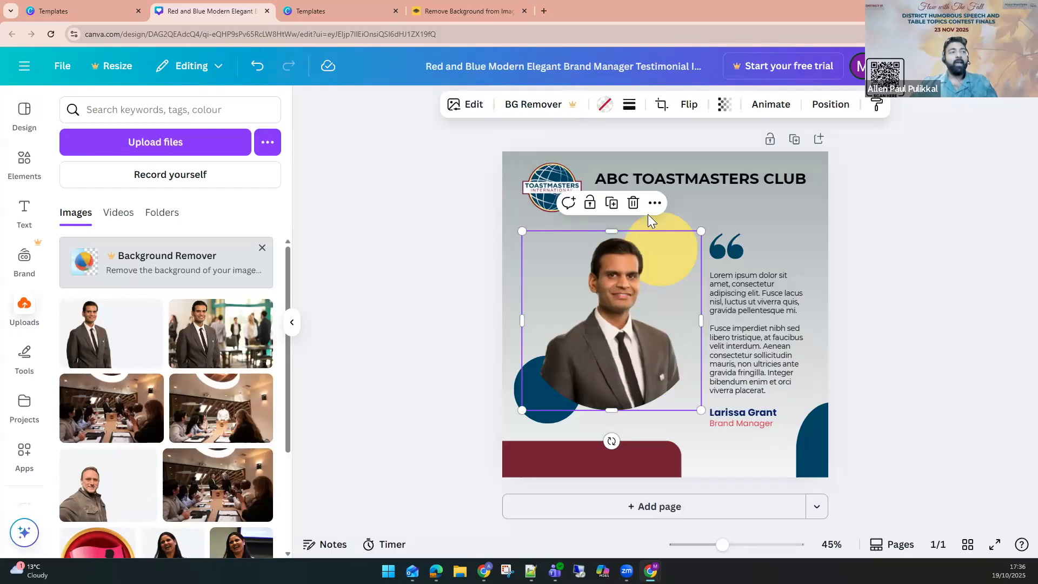
Try filling the circle frame with the dark blue photo colour, then undo it.
left_click(610, 114)
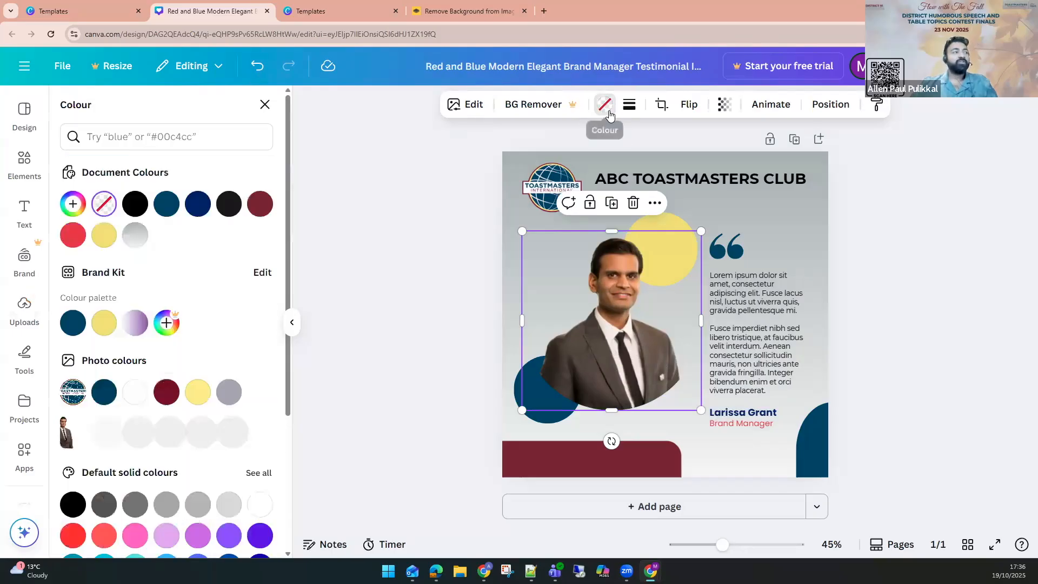
left_click(103, 393)
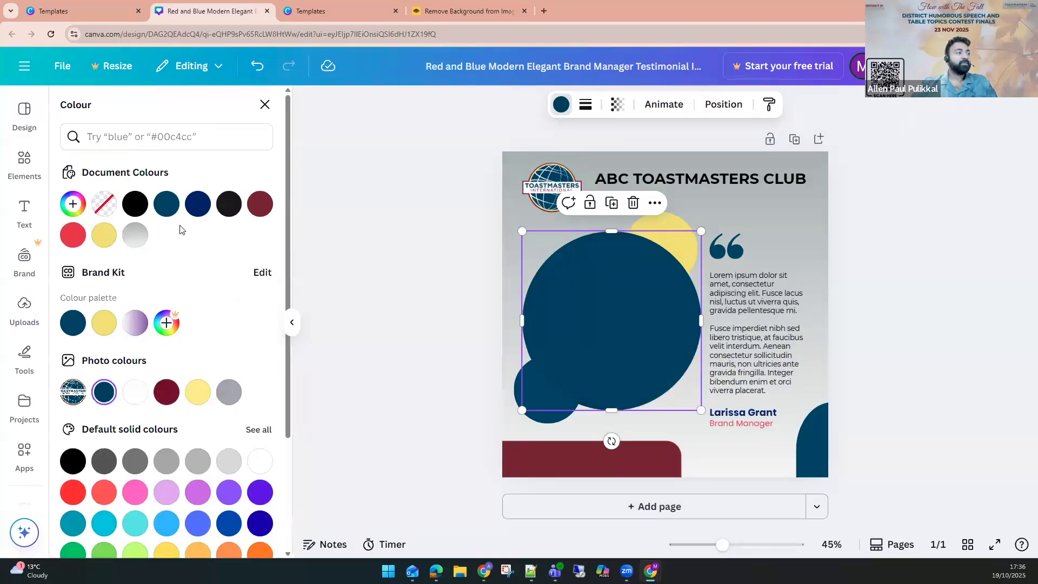
left_click(405, 306)
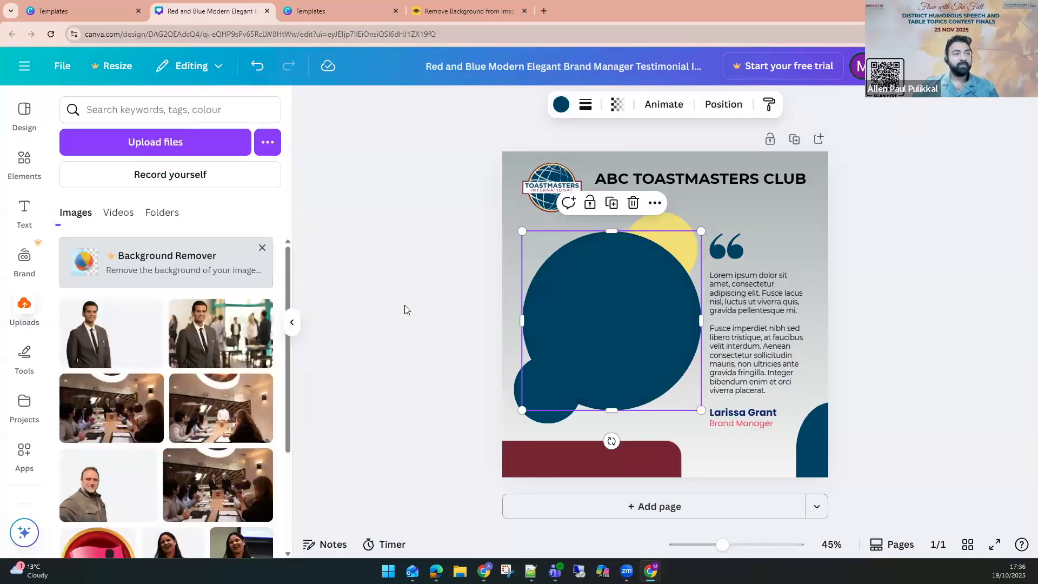
key("ctrl+z")
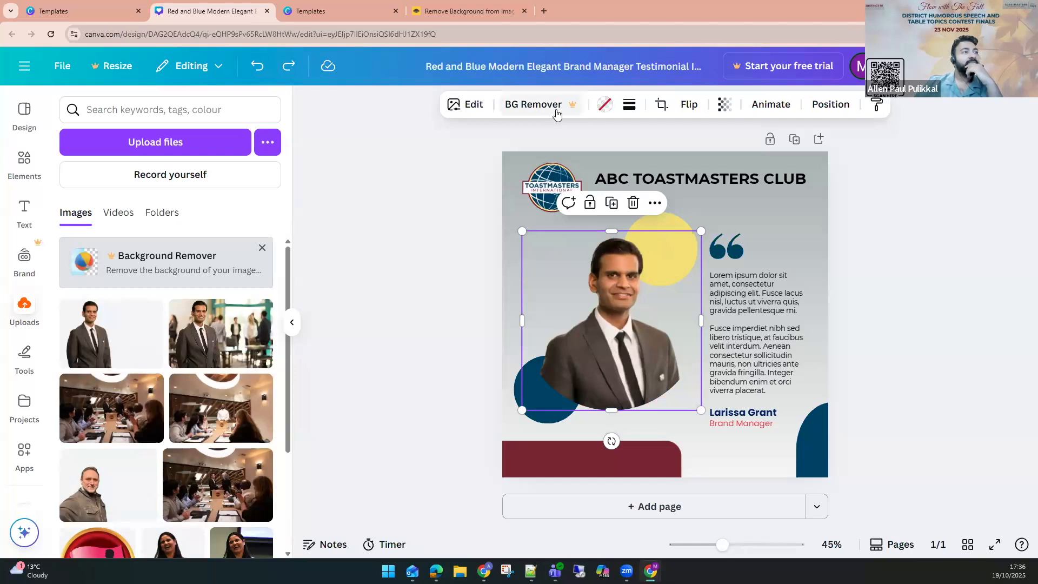
Try filling the circle frame with the grey linear gradient document colour, then undo it.
left_click(605, 105)
left_click(136, 235)
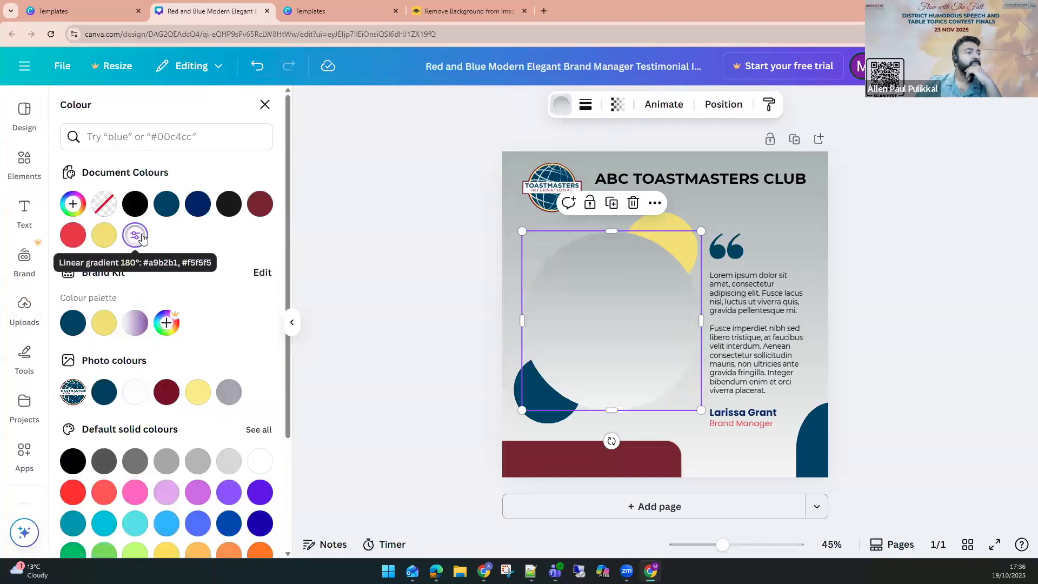
key("ctrl+z")
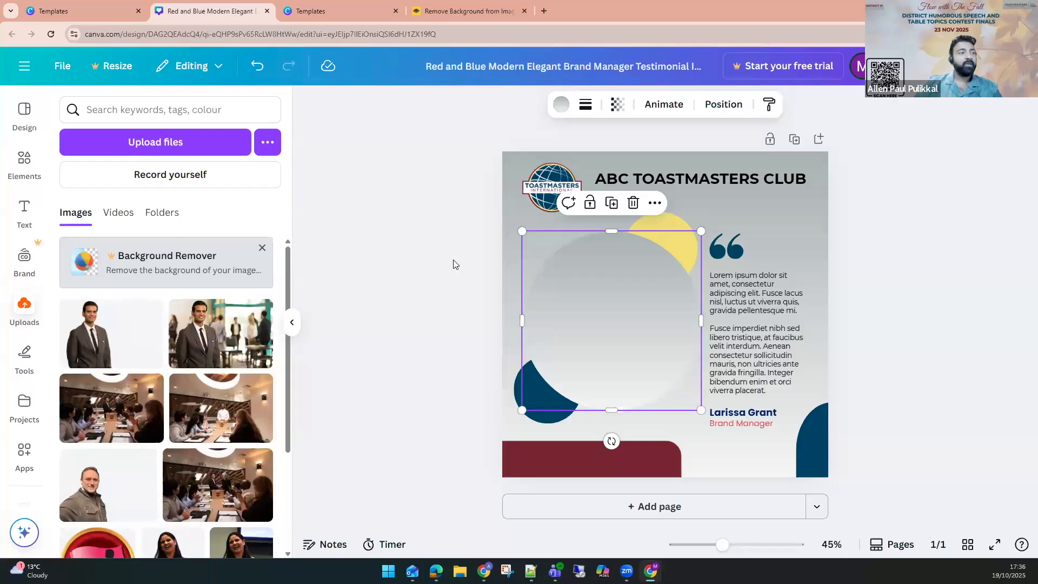
Place a circle shape over the photo frame area, resize it, and fill it with the maroon photo colour.
left_click(626, 353)
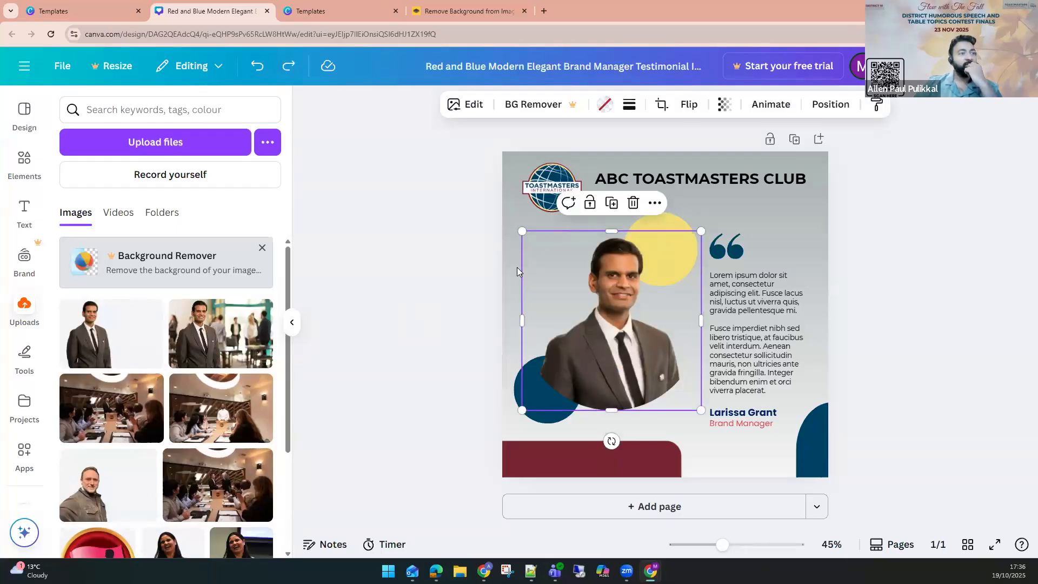
left_click(448, 345)
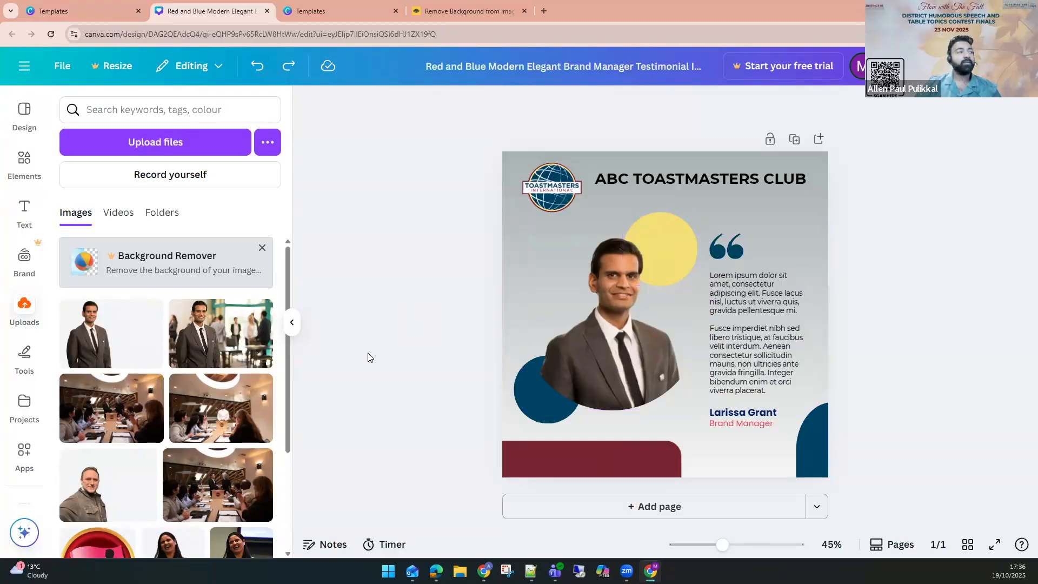
left_click_drag(659, 243, 570, 274)
left_click_drag(695, 381, 715, 391)
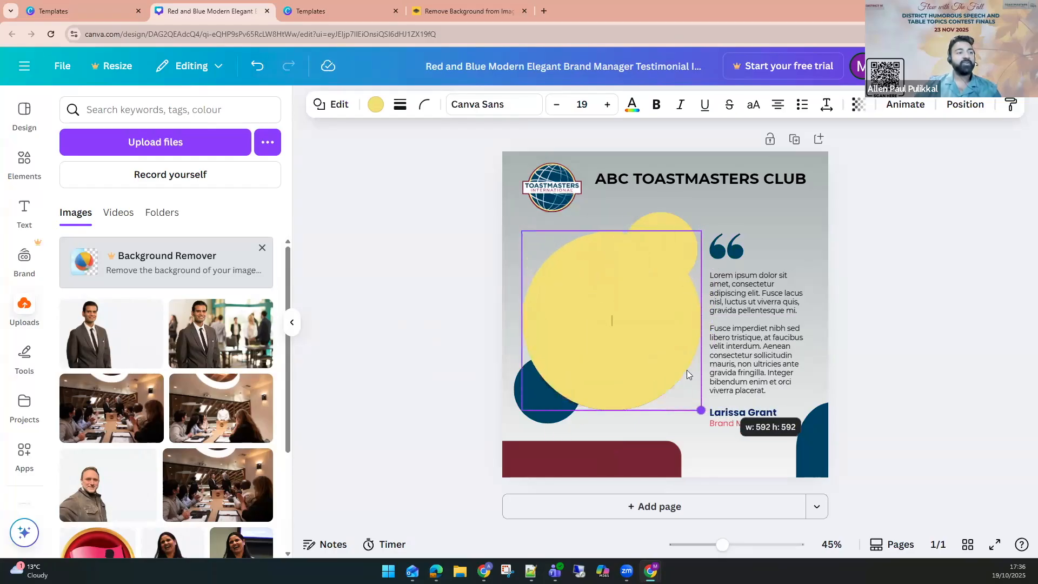
left_click(374, 106)
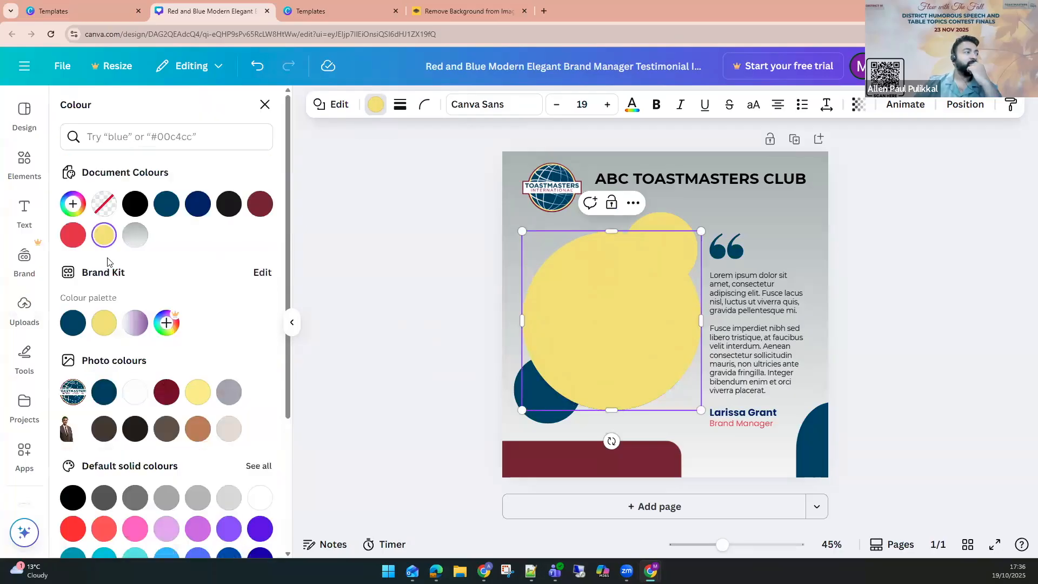
left_click(167, 391)
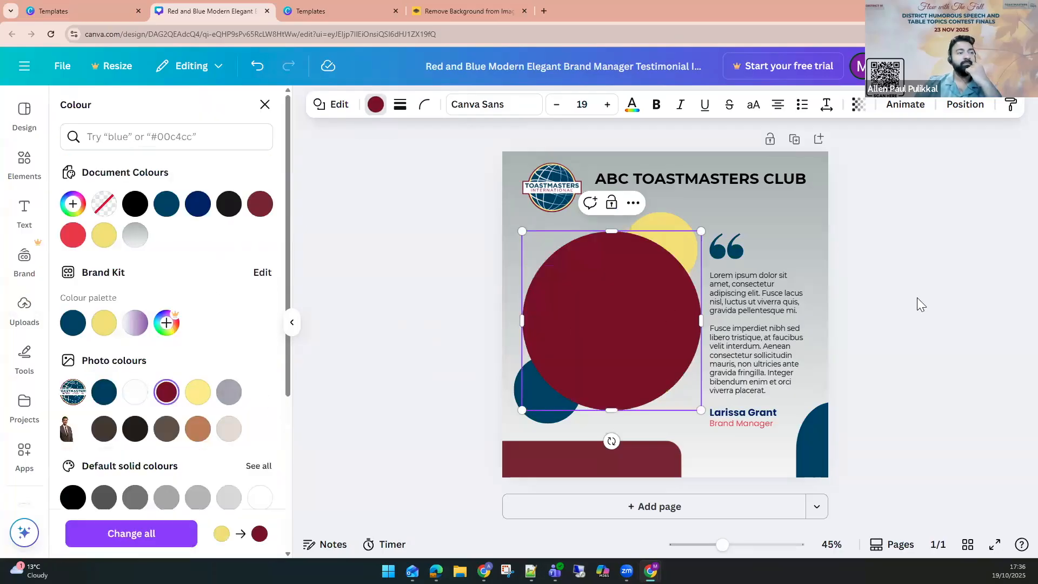
left_click(589, 317)
left_click(451, 306)
left_click(611, 313)
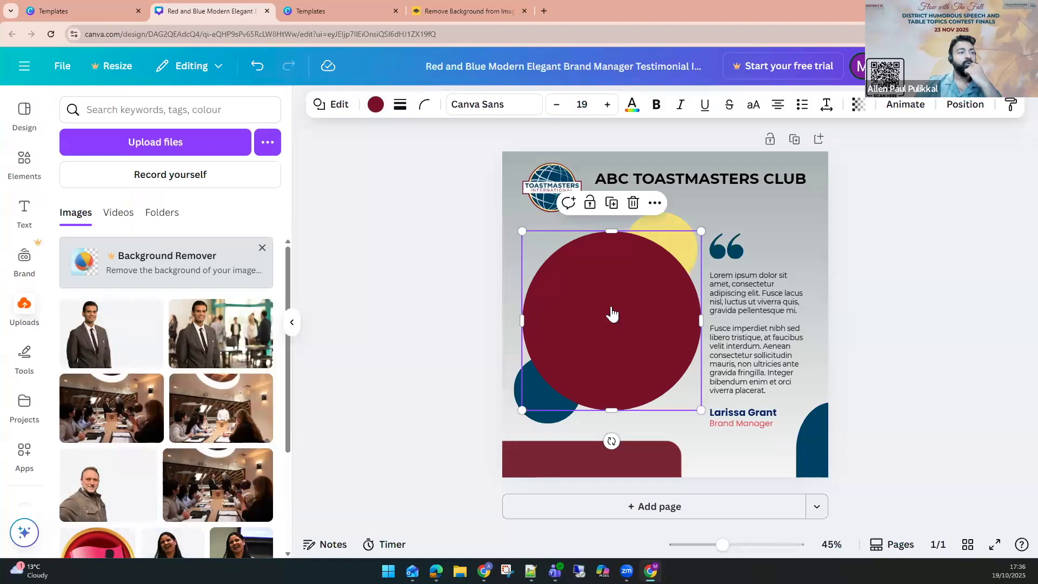
Send the maroon circle one layer backward so the cutout photo sits in front of it.
right_click(610, 313)
mouse_move(673, 341)
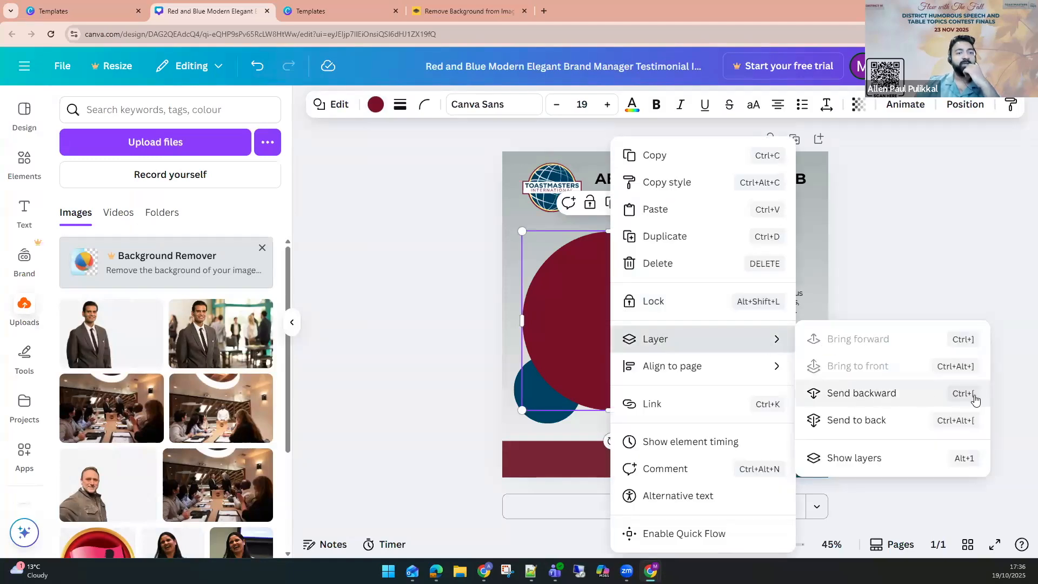
left_click(913, 395)
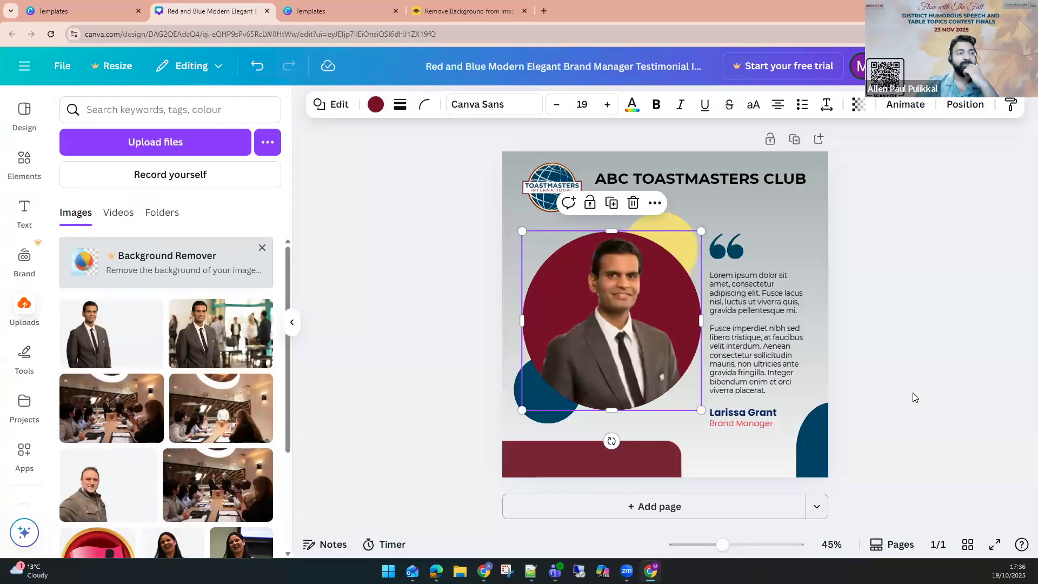
left_click(919, 318)
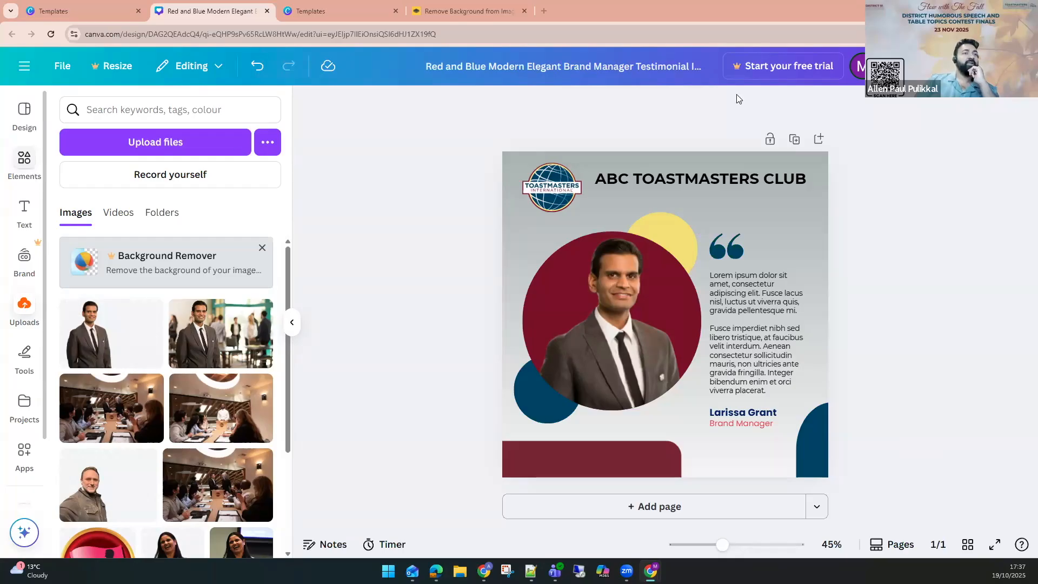
Add a new blank page and move it above the testimonial page.
left_click(820, 140)
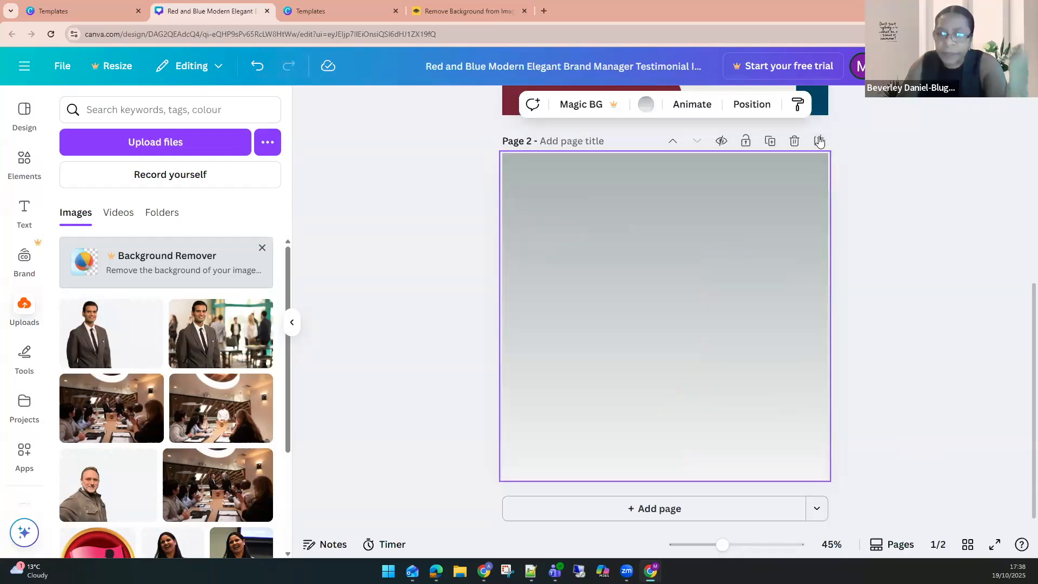
left_click(672, 139)
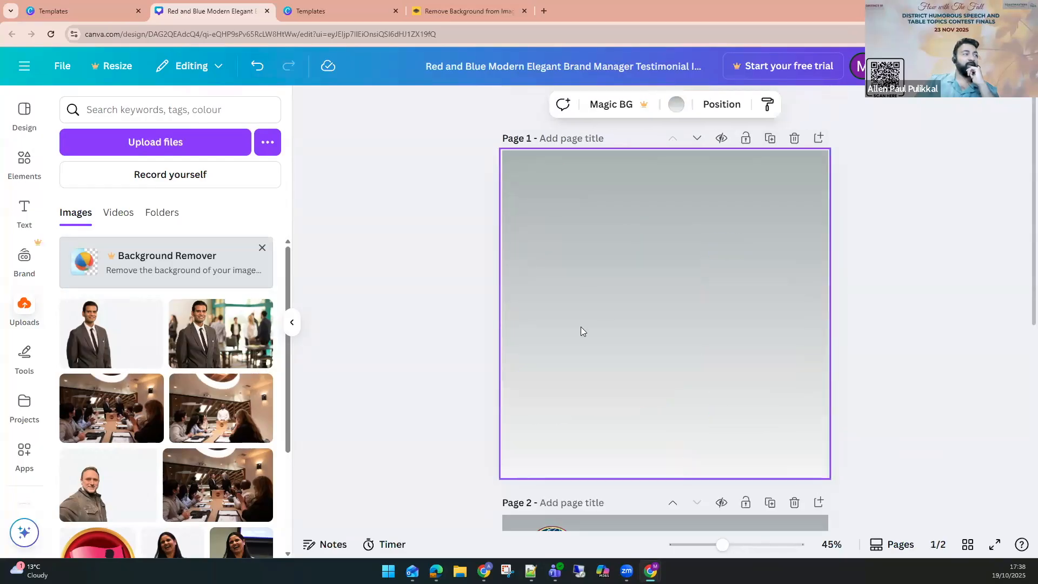
Add the cutout member photo to the new page, enlarge it and reposition it.
left_click(132, 346)
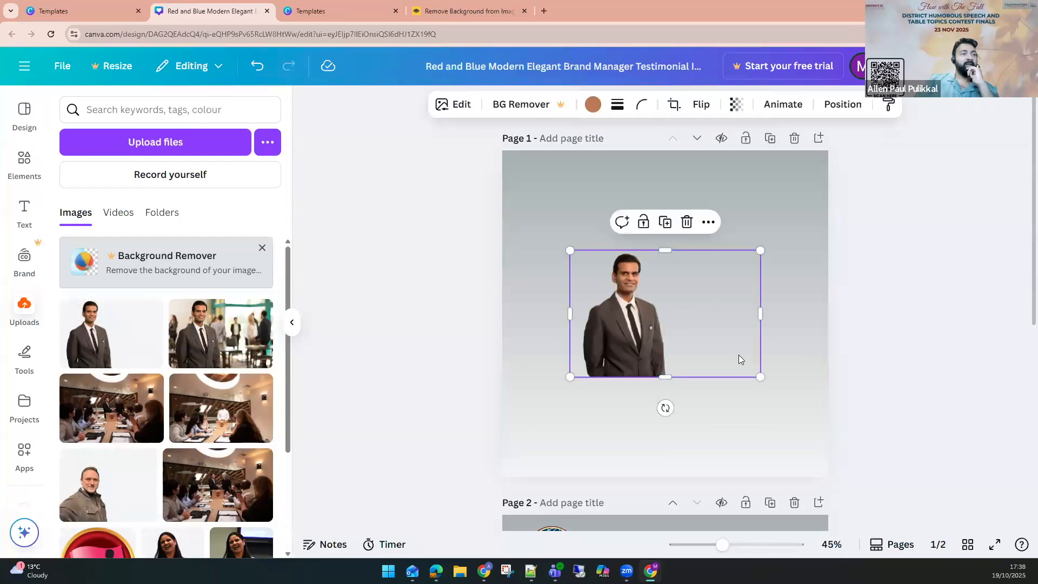
left_click_drag(761, 377, 912, 478)
left_click_drag(621, 375, 547, 376)
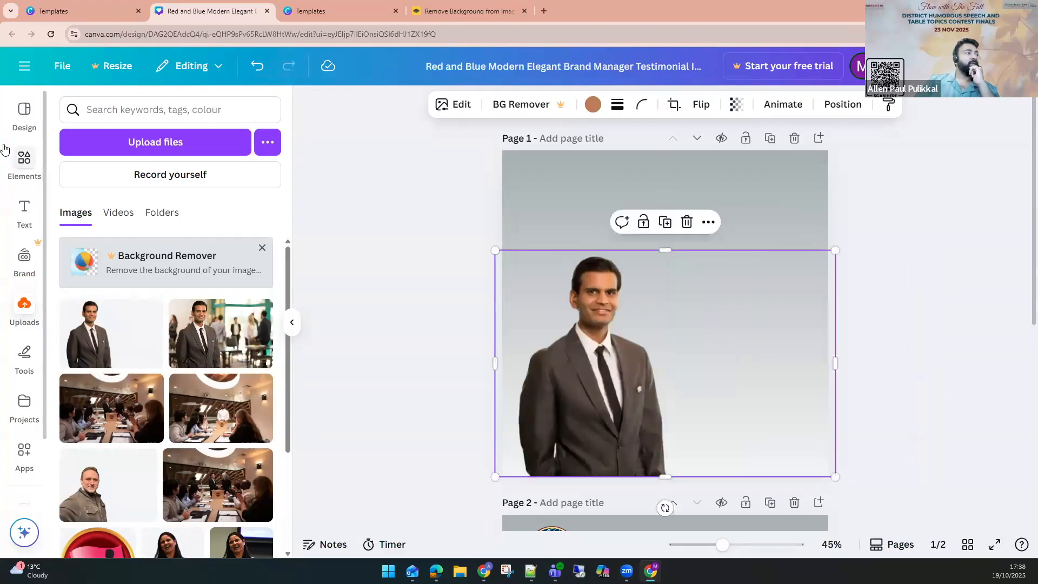
Add a phone mockup frame from the FRAME element results and delete the loose member photo.
left_click(24, 161)
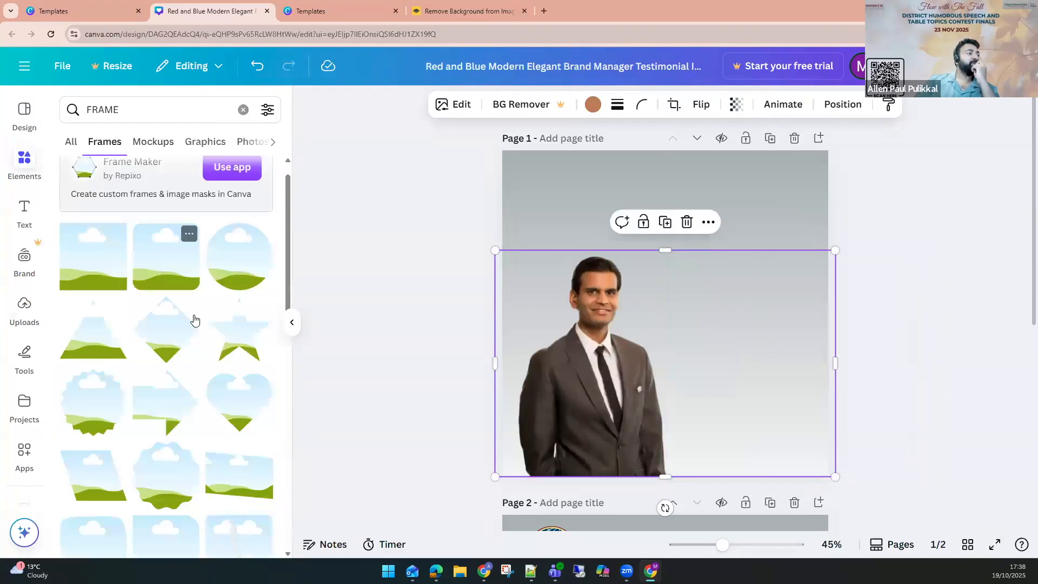
scroll(160, 367, "down", 5)
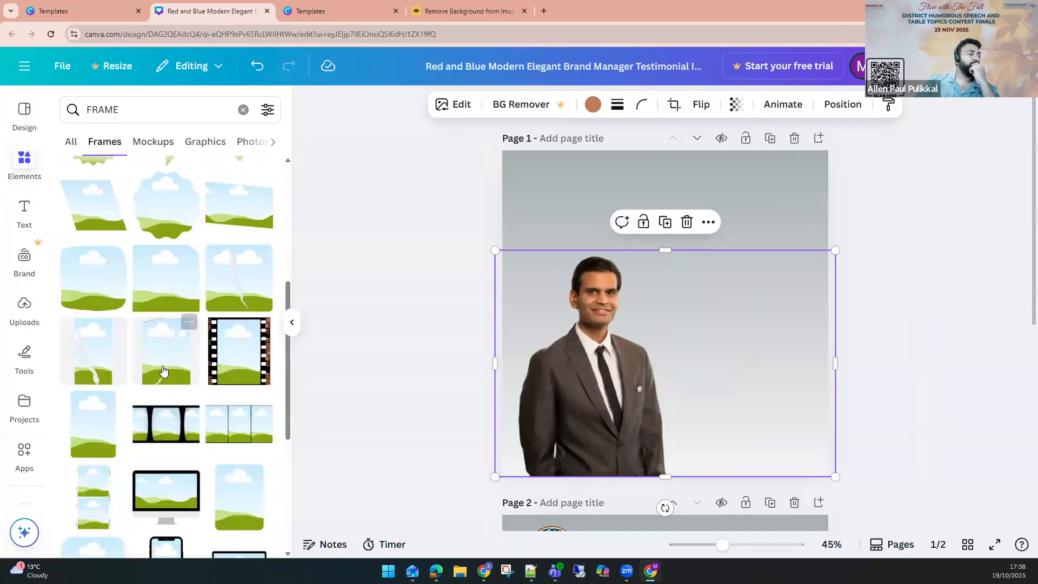
scroll(205, 445, "down", 5)
left_click_drag(166, 300, 663, 315)
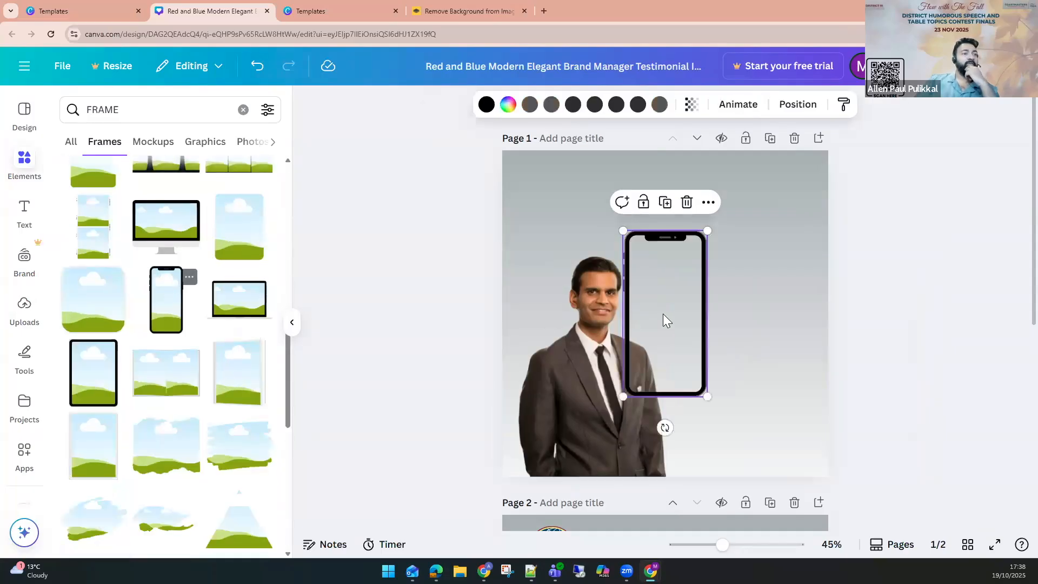
left_click(575, 341)
key("Delete")
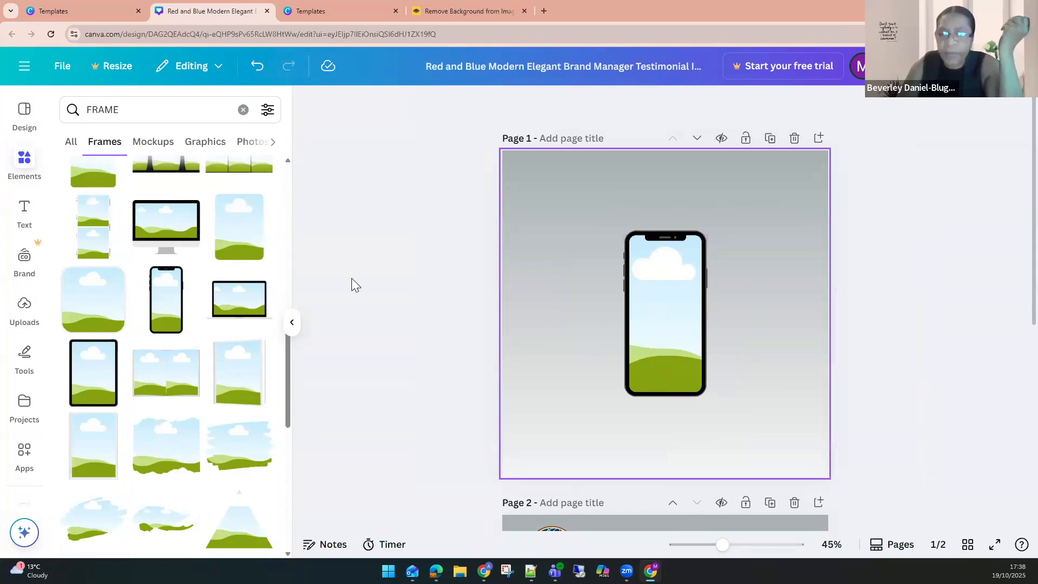
Fill the phone frame with the member photo that has the event background.
left_click(24, 305)
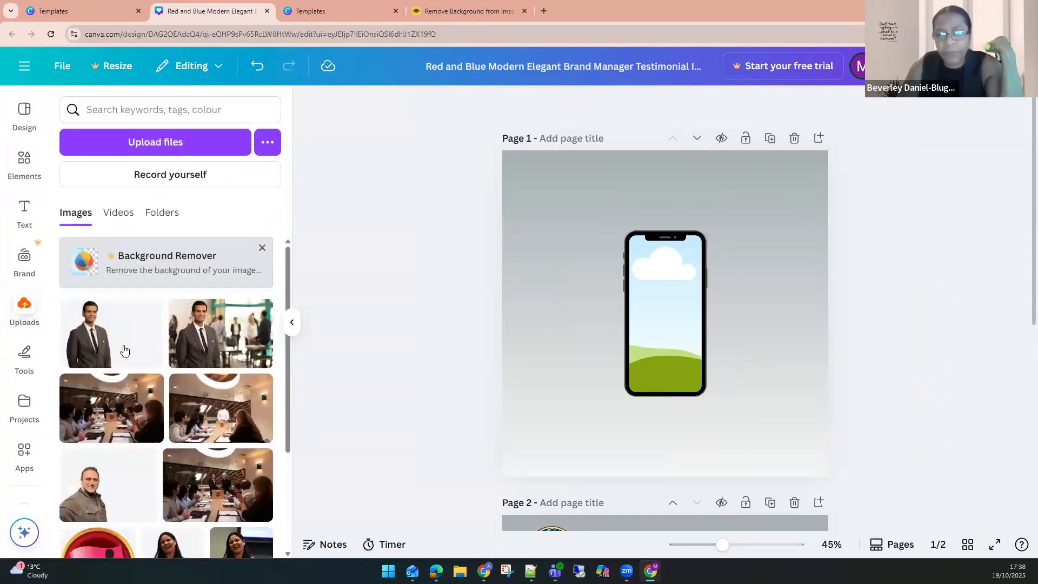
left_click(217, 335)
left_click_drag(651, 345, 706, 318)
double_click(656, 317)
left_click(890, 332)
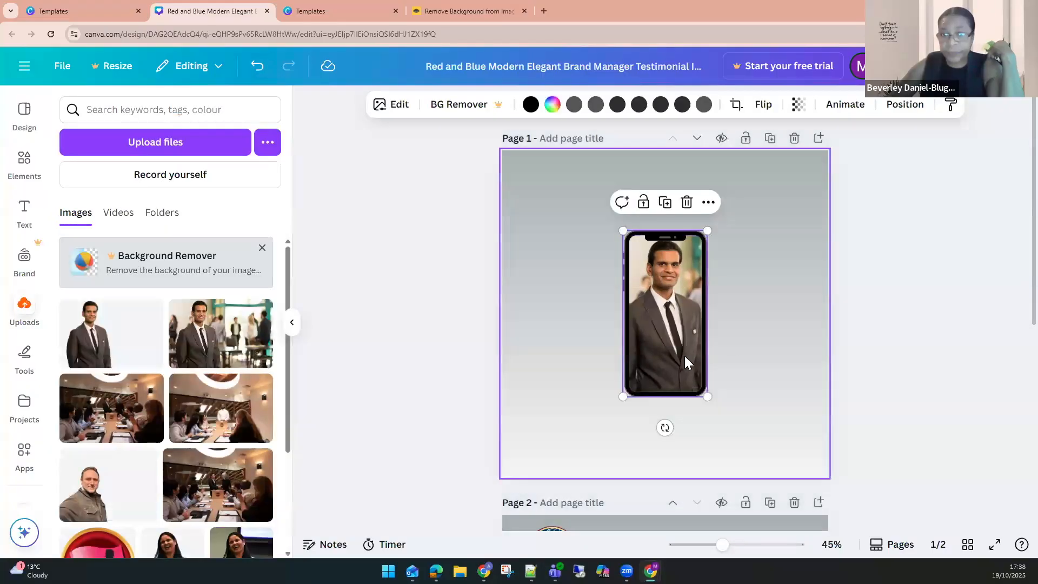
left_click(739, 342)
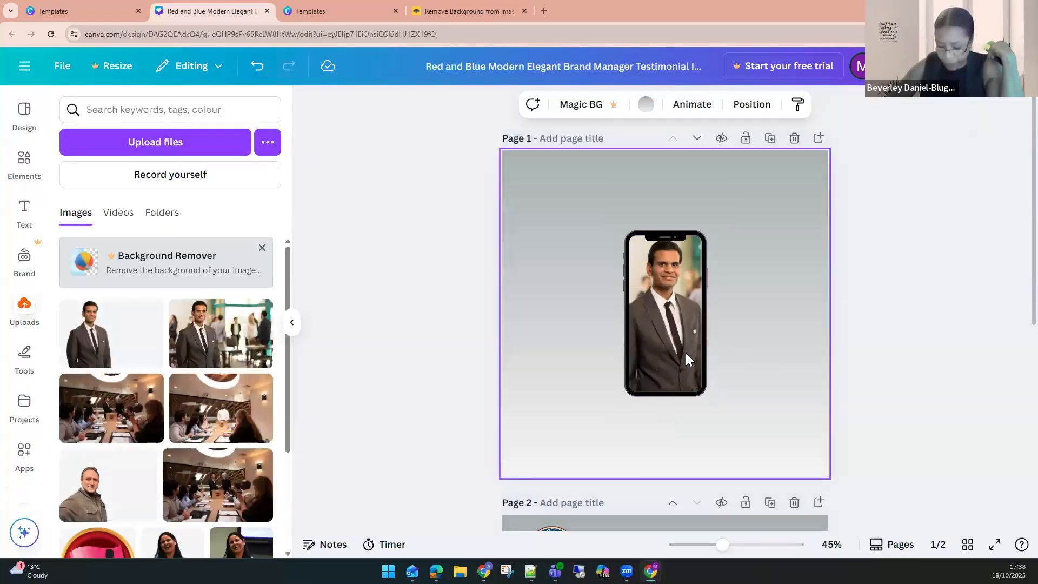
Add a heading to the new page and change its text to JOHN DOE.
left_click(24, 212)
left_click(139, 311)
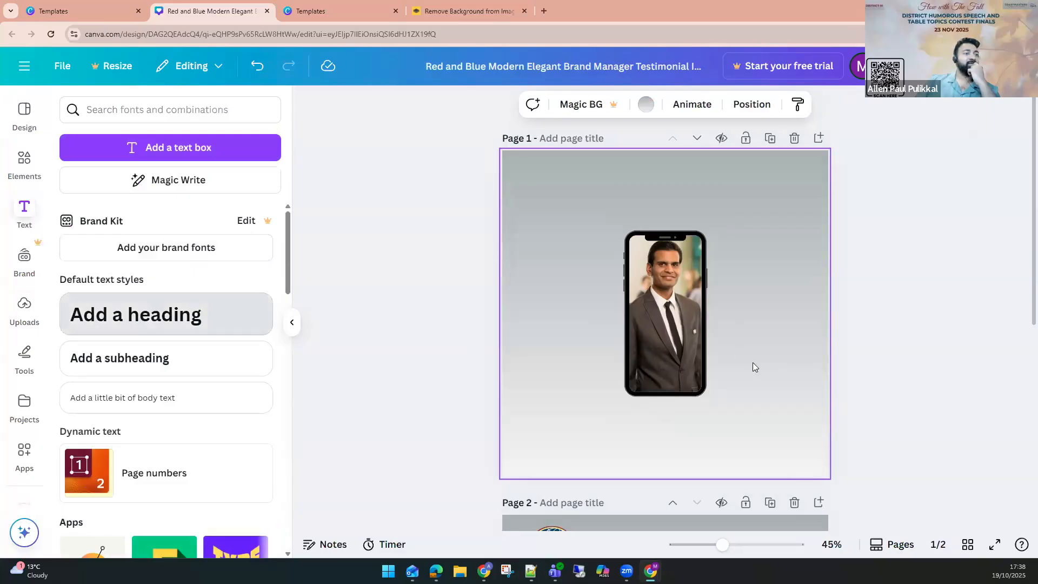
left_click(856, 339)
left_click_drag(683, 323, 760, 383)
left_click(760, 378)
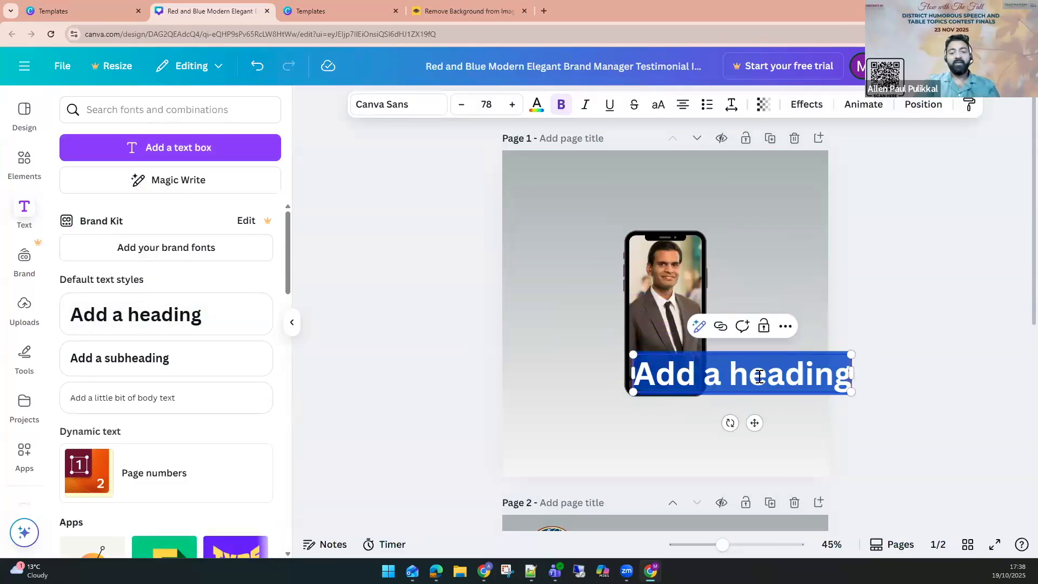
type("JOHN JODE")
key("BackSpace")
key("BackSpace")
key("BackSpace")
key("BackSpace")
type("DOE")
Move the JOHN DOE heading onto the phone frame and shrink it.
left_click(894, 330)
left_click(720, 377)
left_click_drag(720, 377, 710, 365)
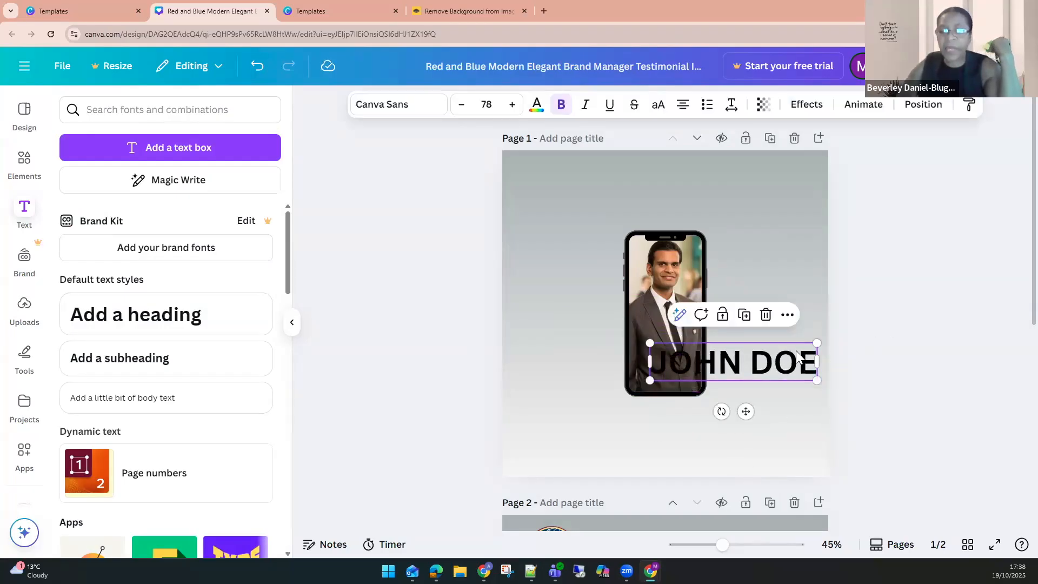
left_click_drag(804, 346, 740, 376)
left_click(25, 162)
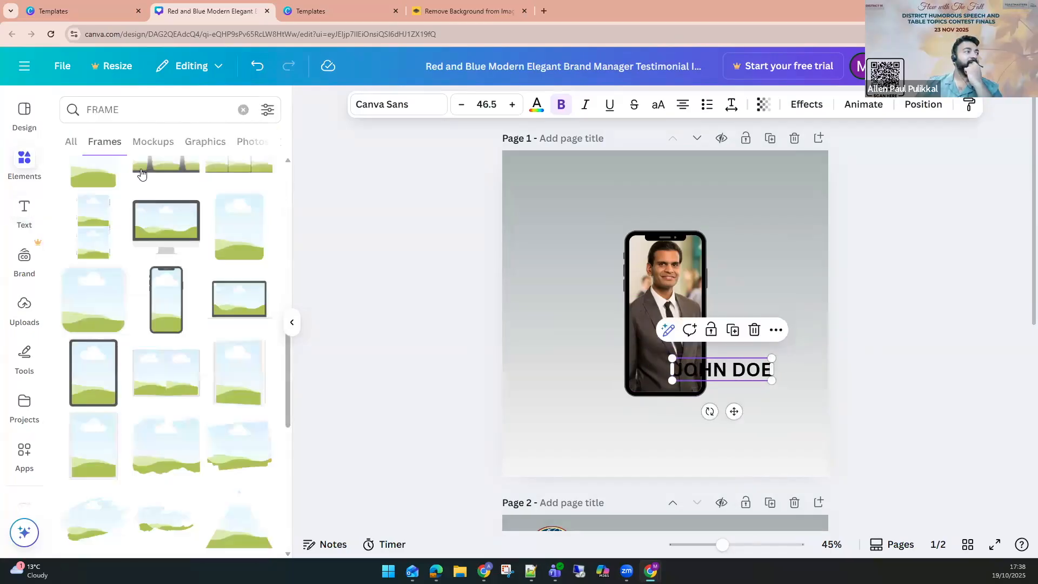
left_click(72, 143)
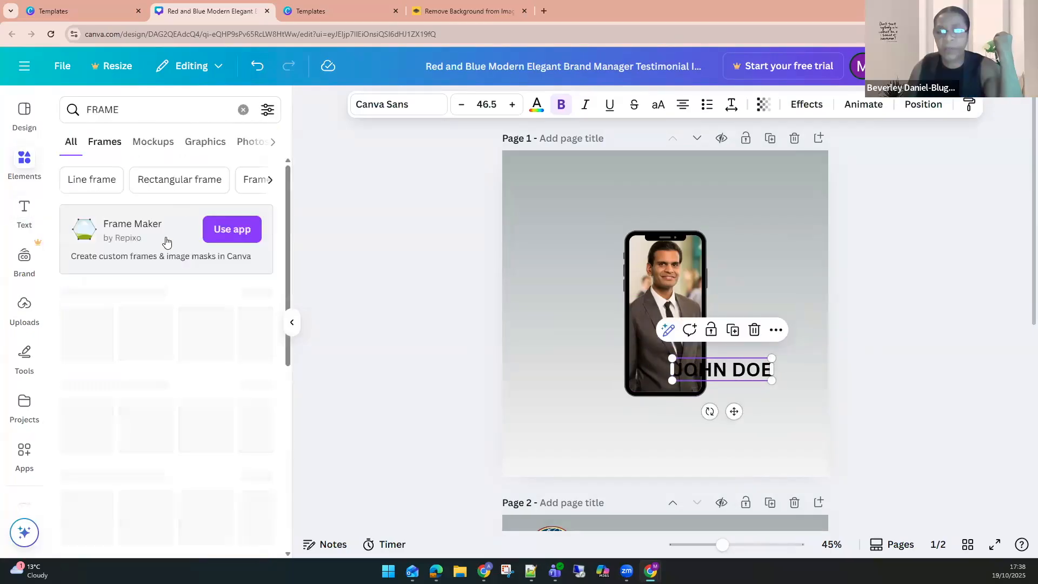
scroll(209, 366, "down", 5)
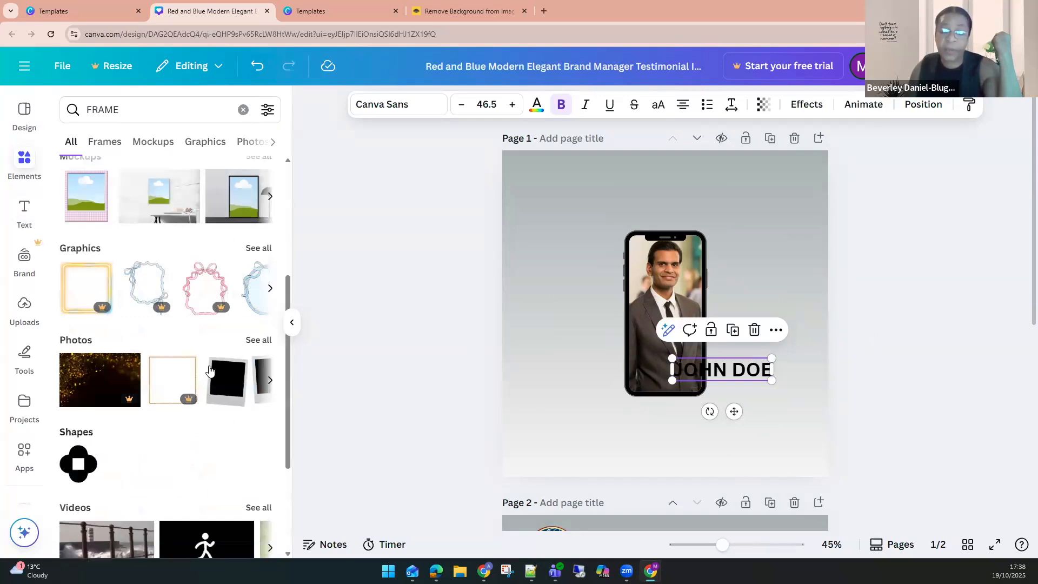
Select the phone frame and heading together, then enlarge and reposition them on the page.
left_click(911, 357)
left_click_drag(558, 305, 844, 476)
left_click_drag(702, 339, 646, 299)
left_click(876, 348)
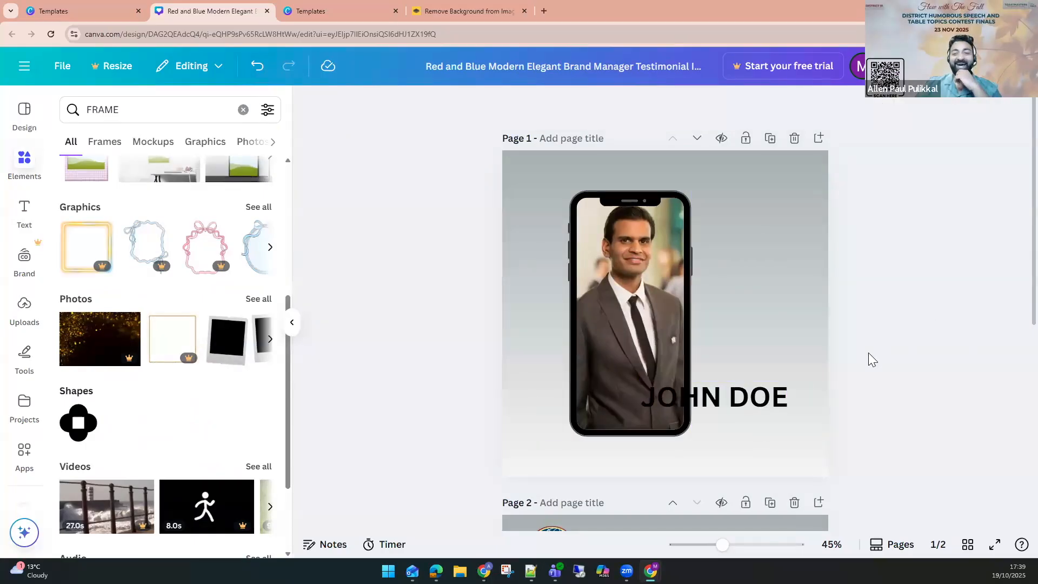
On the testimonial page, set the Brand Manager text colour to the maroon document colour.
scroll(869, 352, "down", 6)
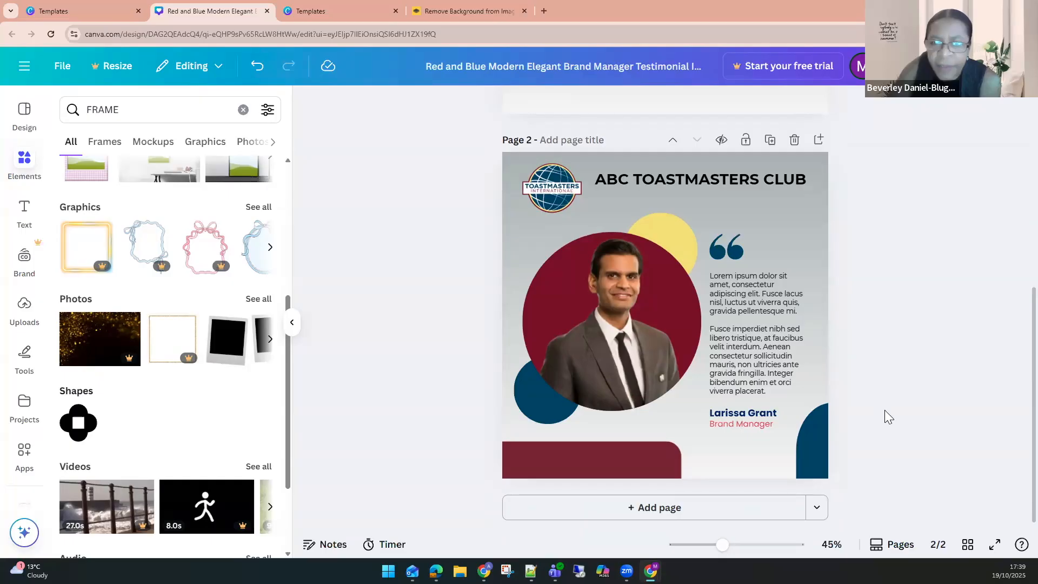
left_click(659, 225)
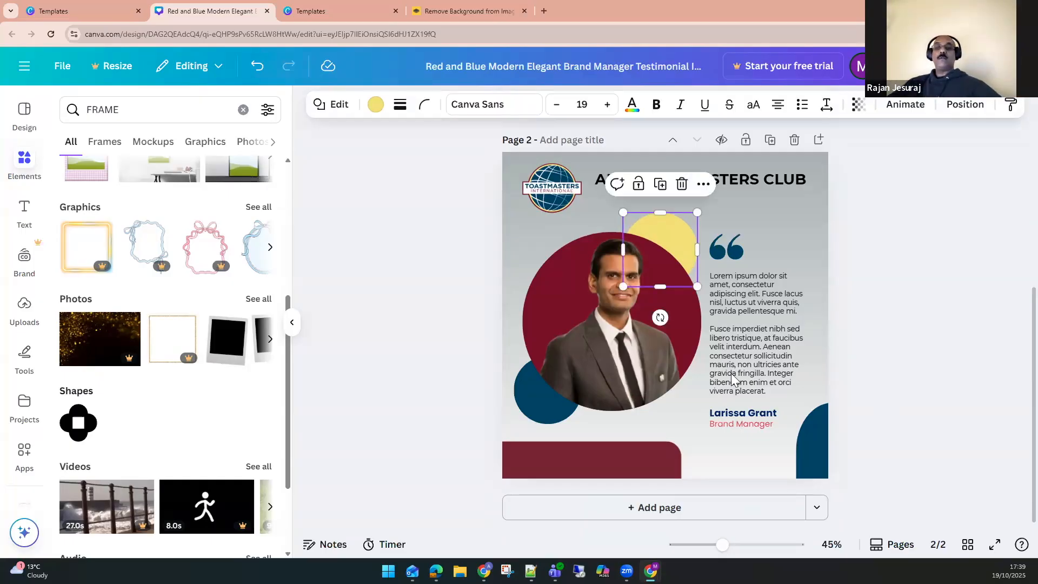
left_click(754, 423)
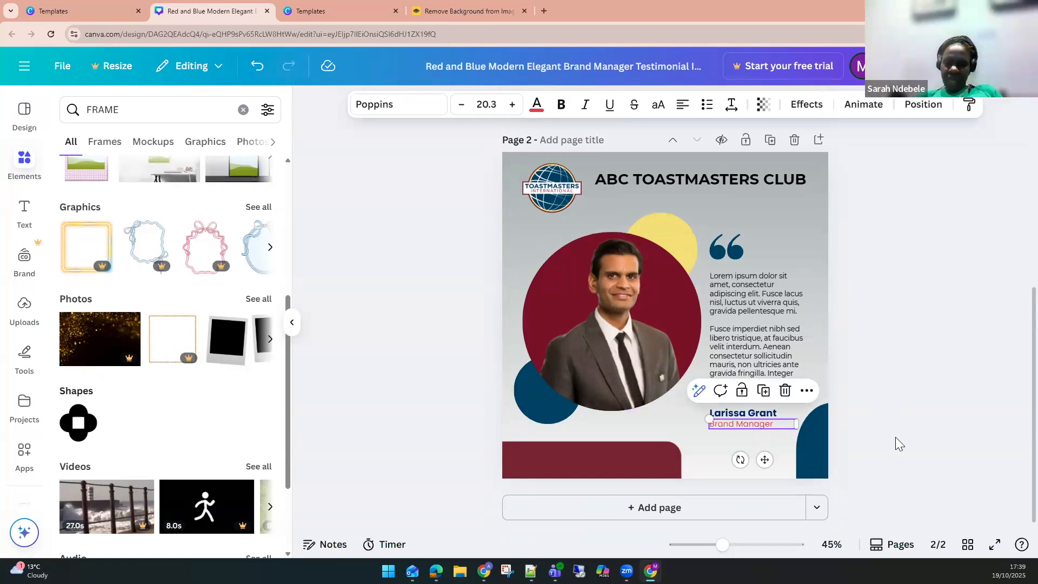
left_click(537, 105)
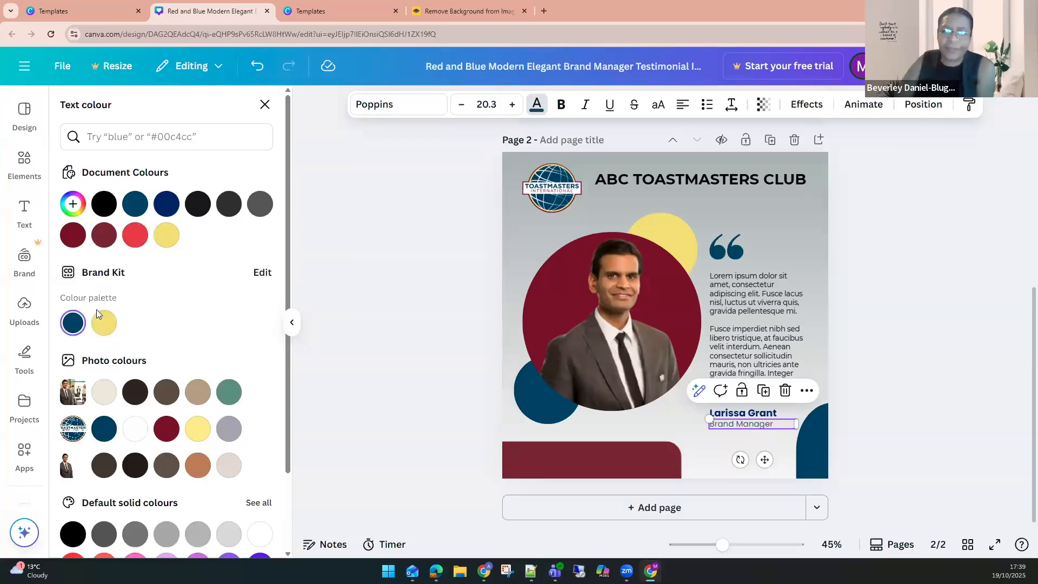
left_click(104, 235)
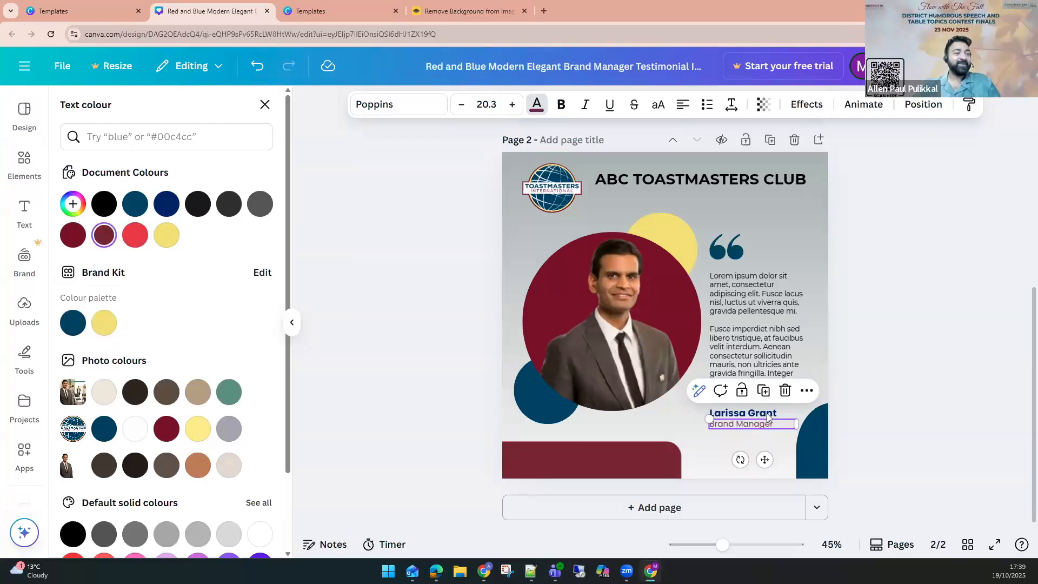
Set the ABC TOASTMASTERS CLUB heading colour to the brand kit dark blue.
left_click(731, 414)
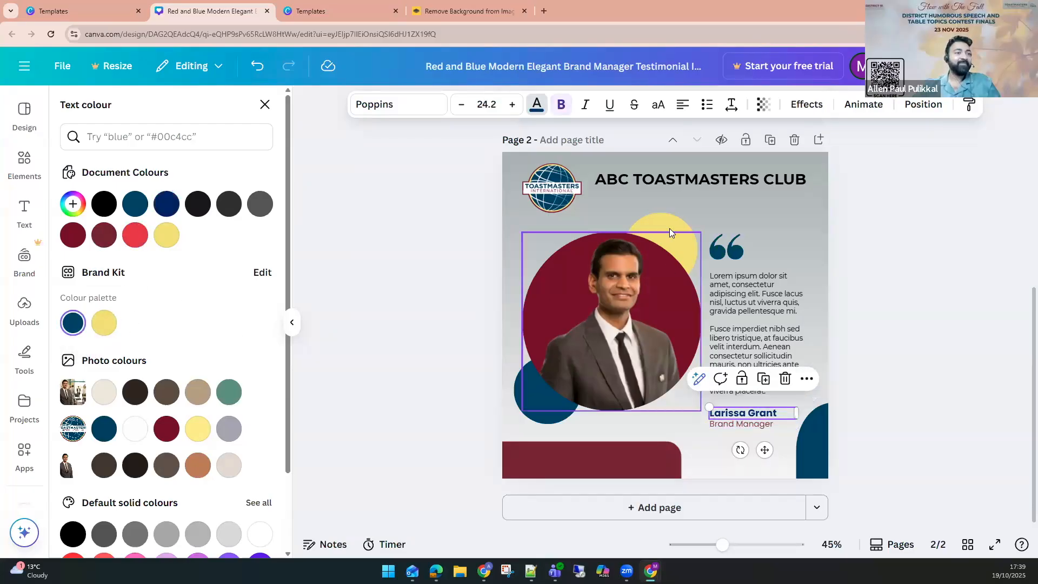
left_click(661, 180)
left_click(73, 324)
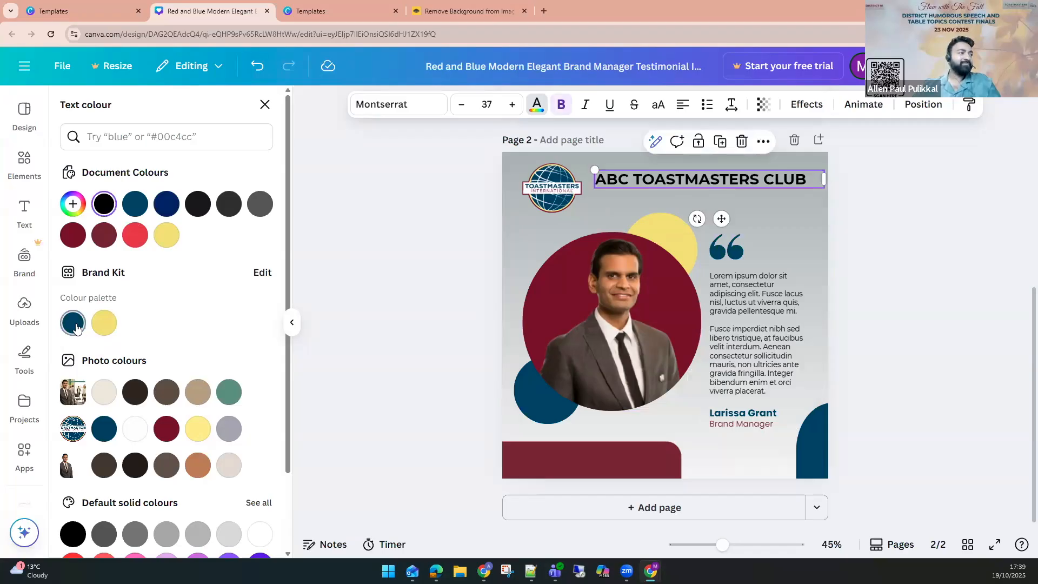
left_click(940, 206)
left_click(928, 242)
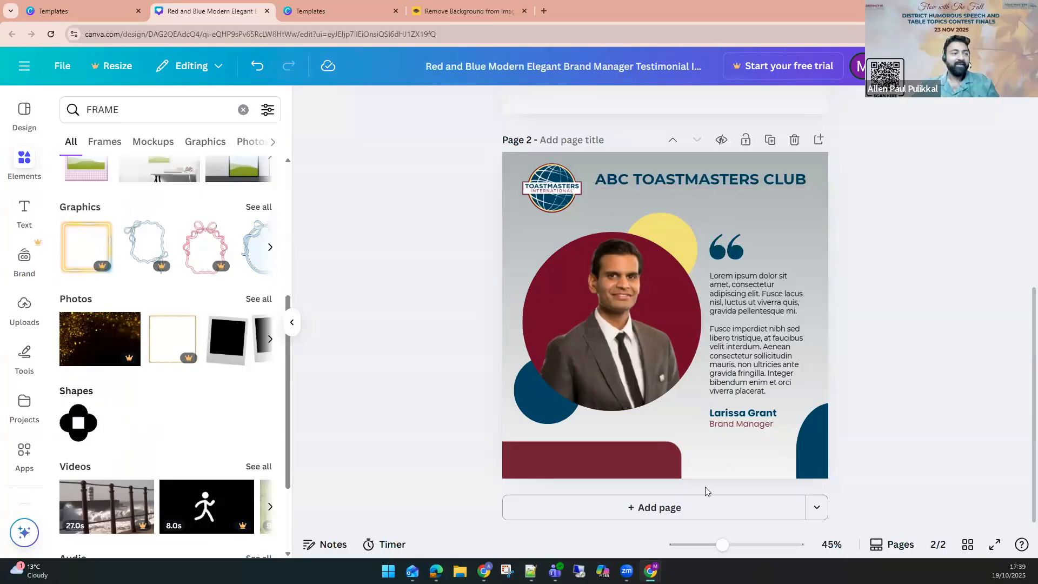
Add a subheading onto the bottom maroon banner of the testimonial page reading "CONTACT US TO JOIN:".
left_click(25, 212)
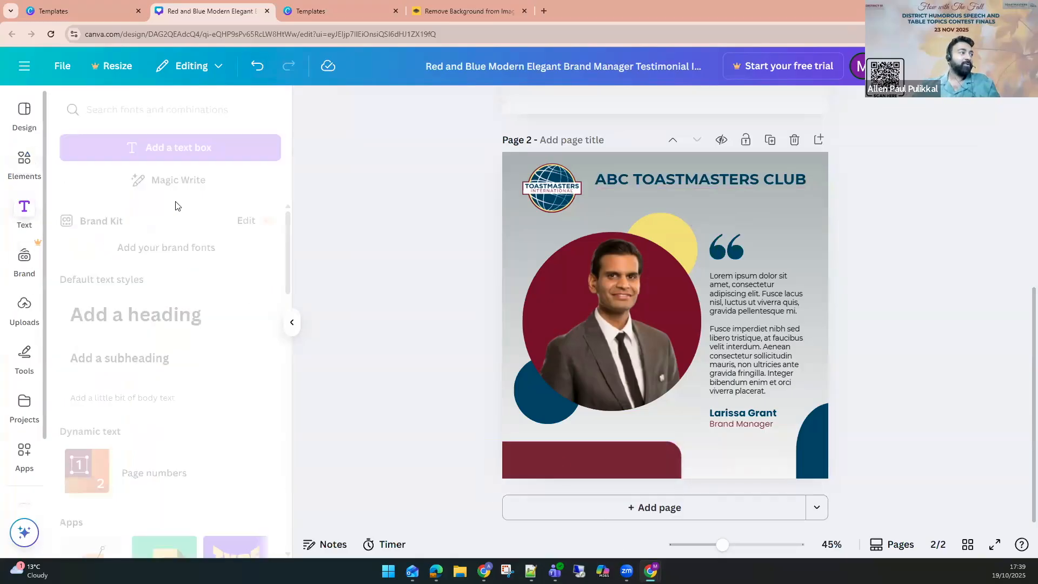
left_click(157, 358)
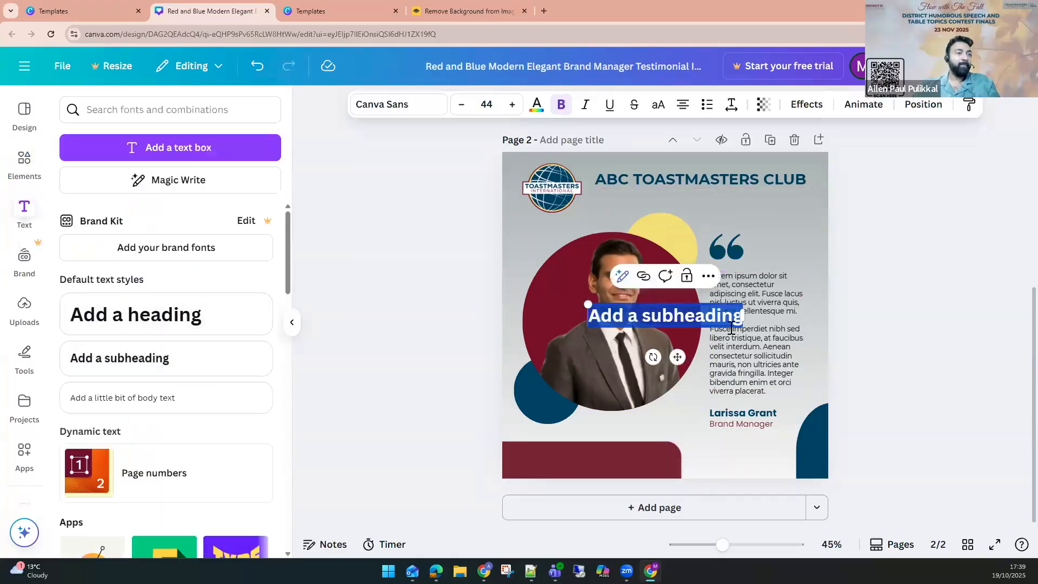
left_click_drag(677, 356, 601, 508)
double_click(632, 465)
type("CONTACT US TO JOIN:")
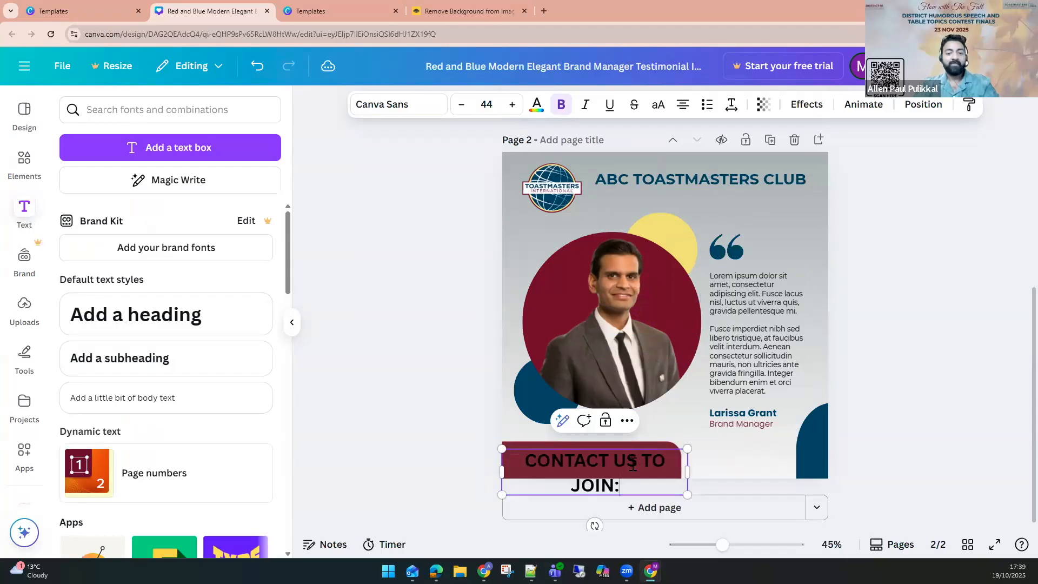
type(" =44 548573")
Append the club's contact phone number to the banner text, correcting the mistyped digits.
key("BackSpace")
key("BackSpace")
key("BackSpace")
key("BackSpace")
key("BackSpace")
key("BackSpace")
key("BackSpace")
key("BackSpace")
key("BackSpace")
type("+44 FLKDSJFLSDJ")
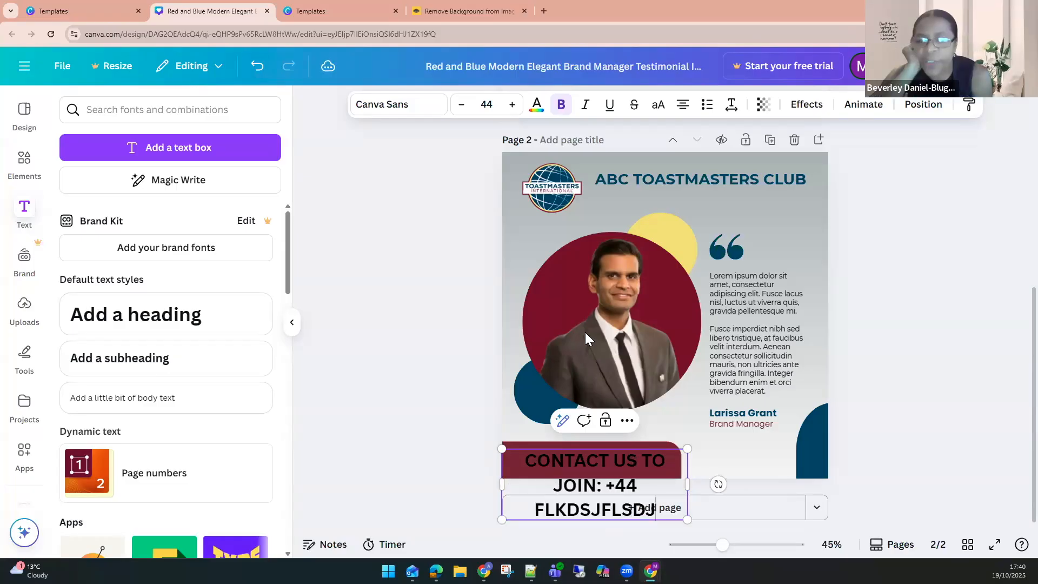
double_click(601, 510)
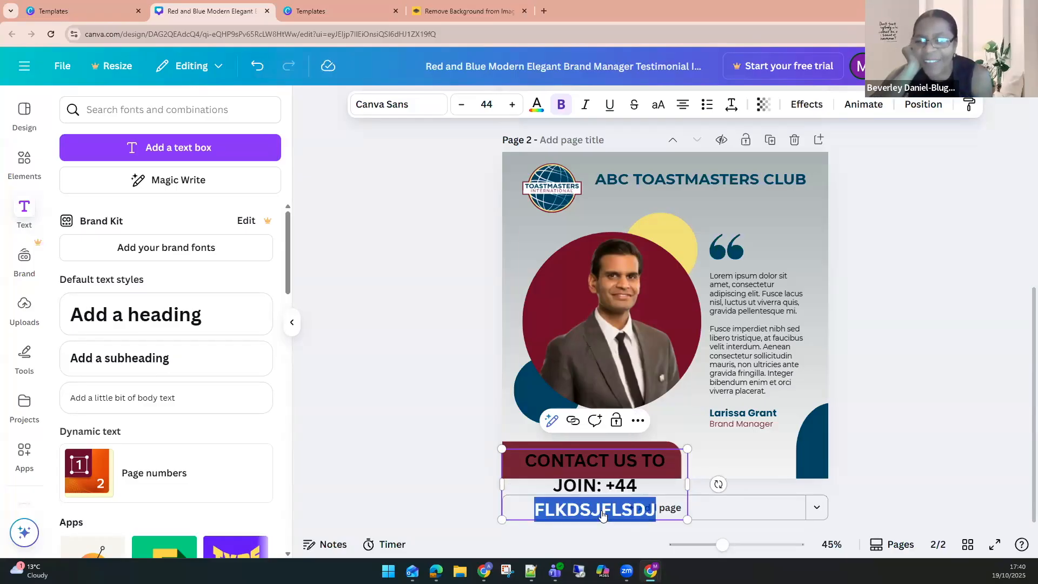
type("23432")
left_click(842, 443)
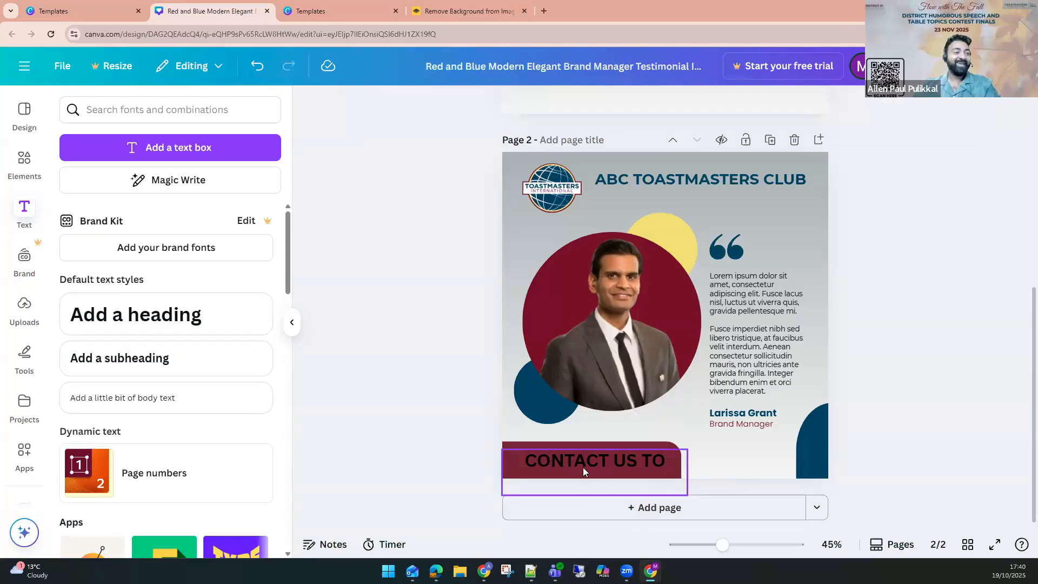
Reduce the contact text's font size to 24 and nudge it into place on the banner.
left_click(536, 469)
left_click(460, 105)
left_click(460, 105)
left_click(460, 105)
left_click(460, 105)
left_click(460, 105)
left_click(460, 104)
left_click(460, 104)
left_click(461, 105)
left_click(460, 105)
left_click(906, 231)
left_click_drag(589, 457, 589, 461)
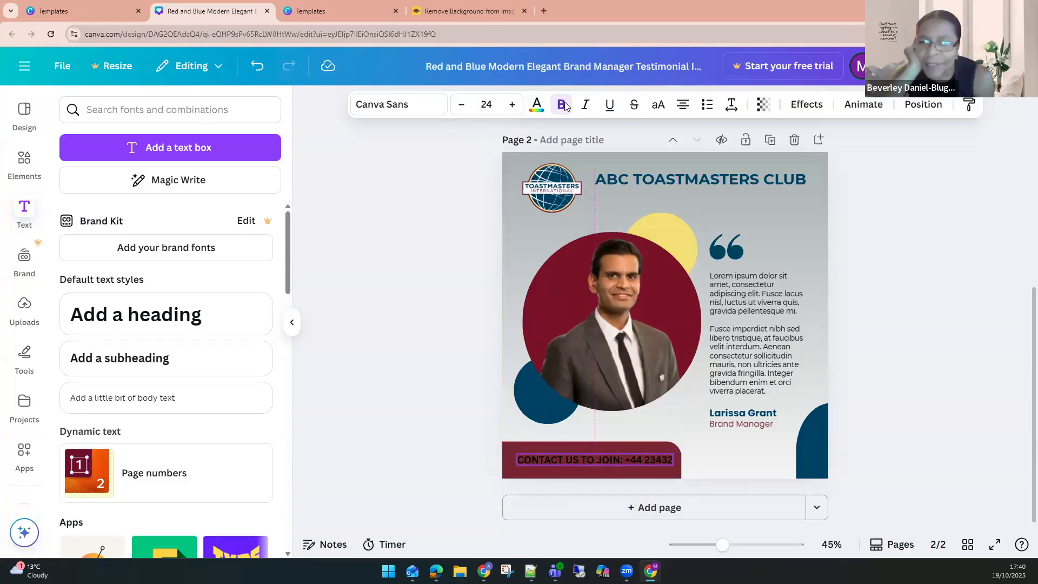
Set the contact text colour to the brand kit yellow.
left_click(537, 105)
left_click(103, 324)
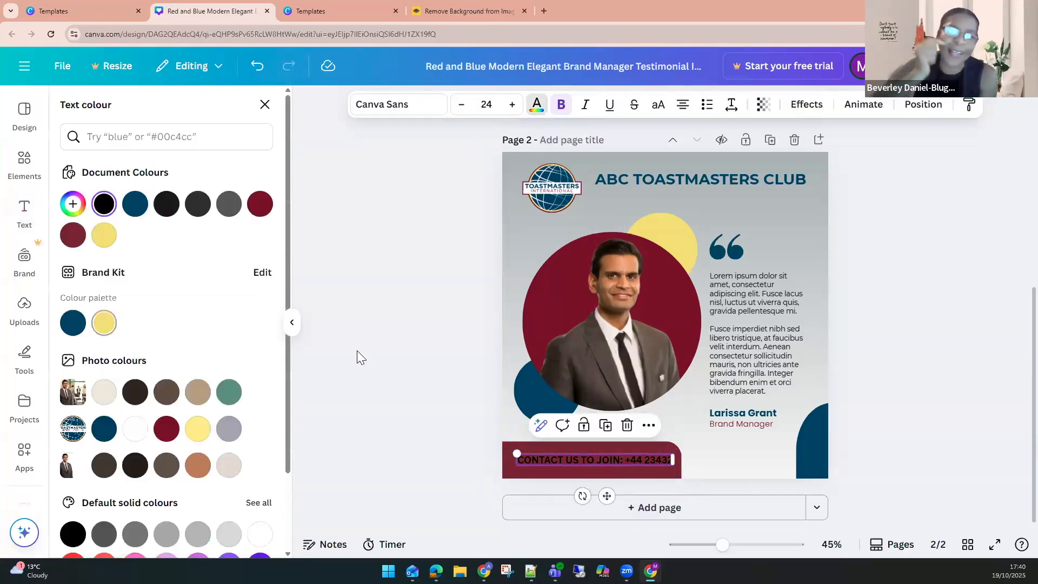
left_click(976, 356)
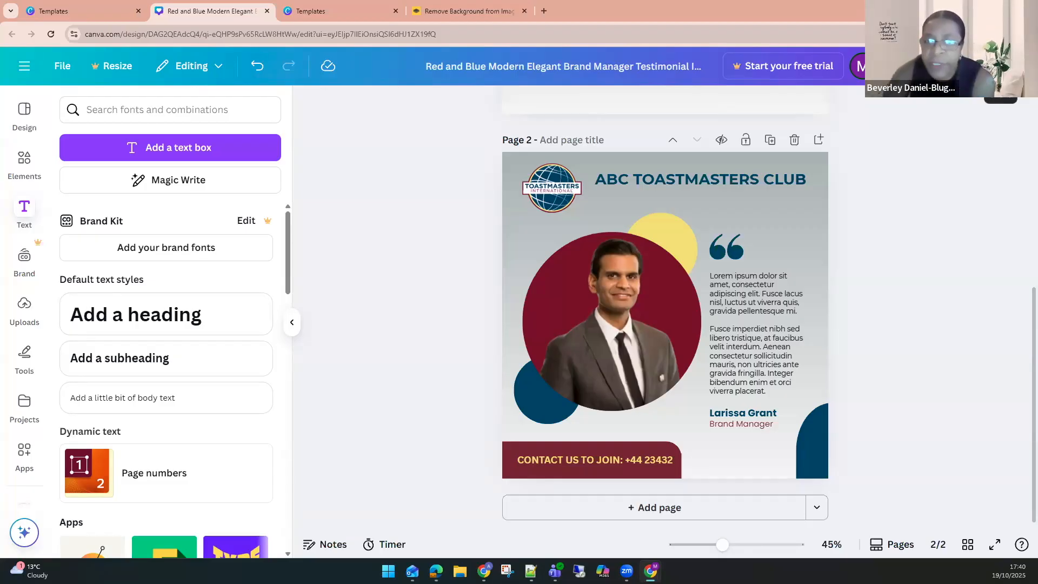
Download only page 2 as a PNG and preview the downloaded image.
left_click(1000, 66)
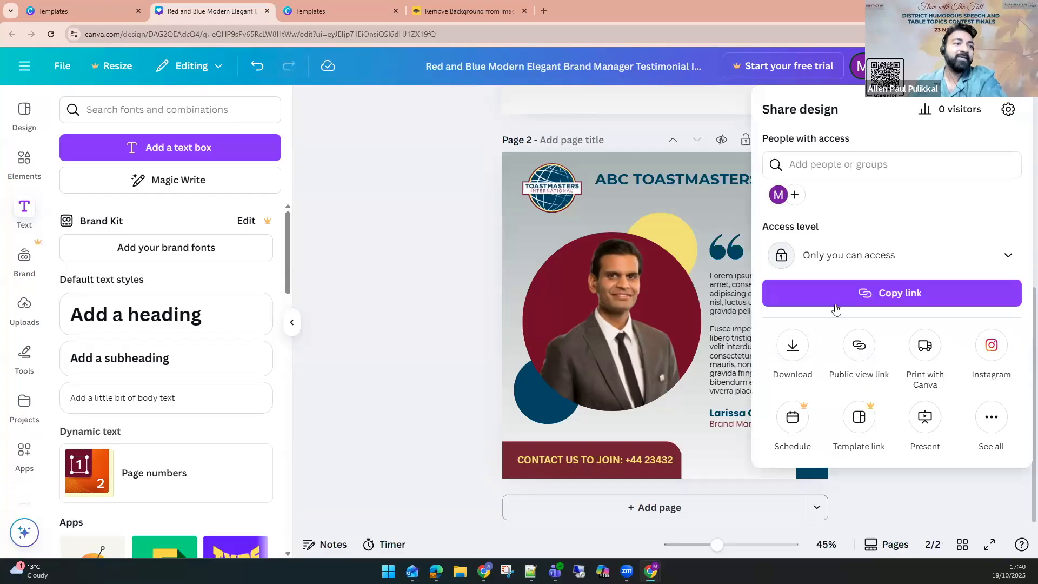
left_click(792, 346)
left_click(839, 158)
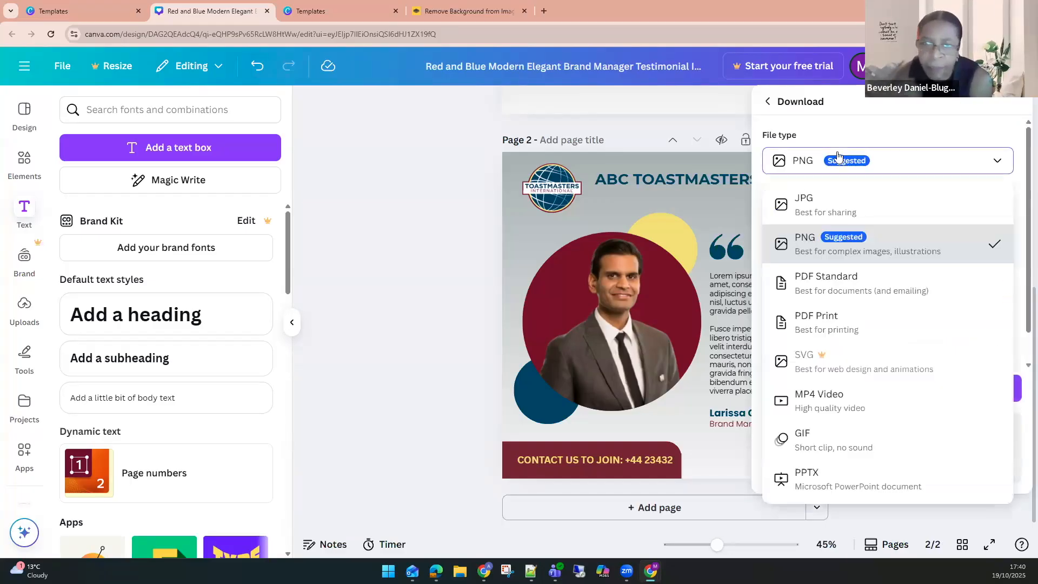
left_click(854, 203)
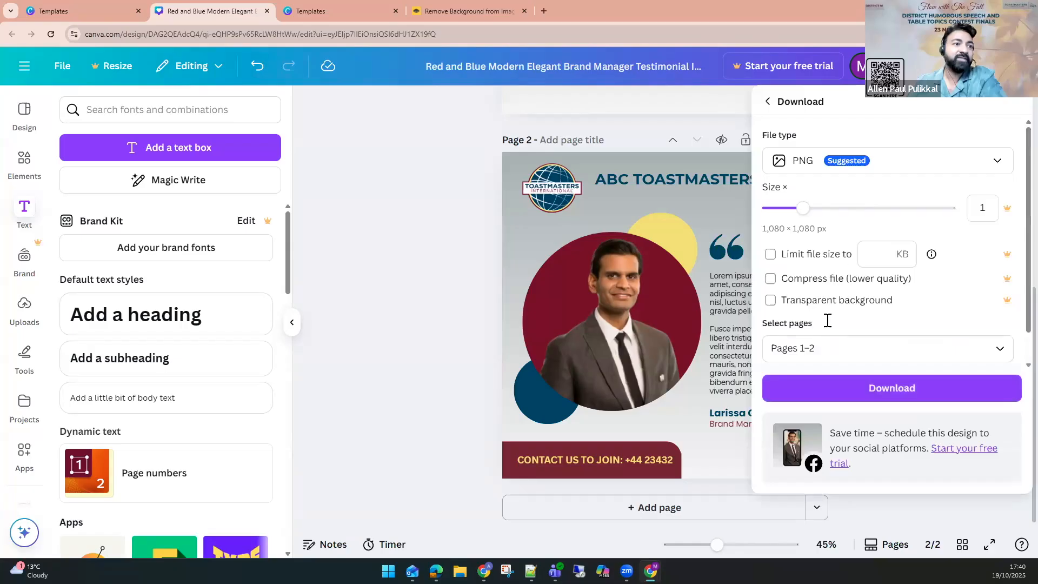
left_click(823, 352)
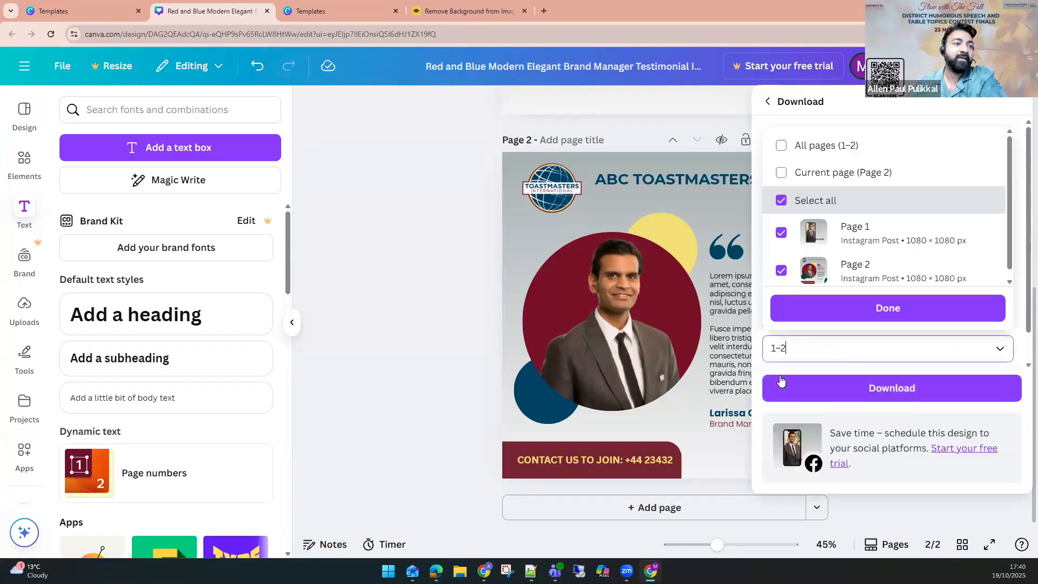
left_click(780, 396)
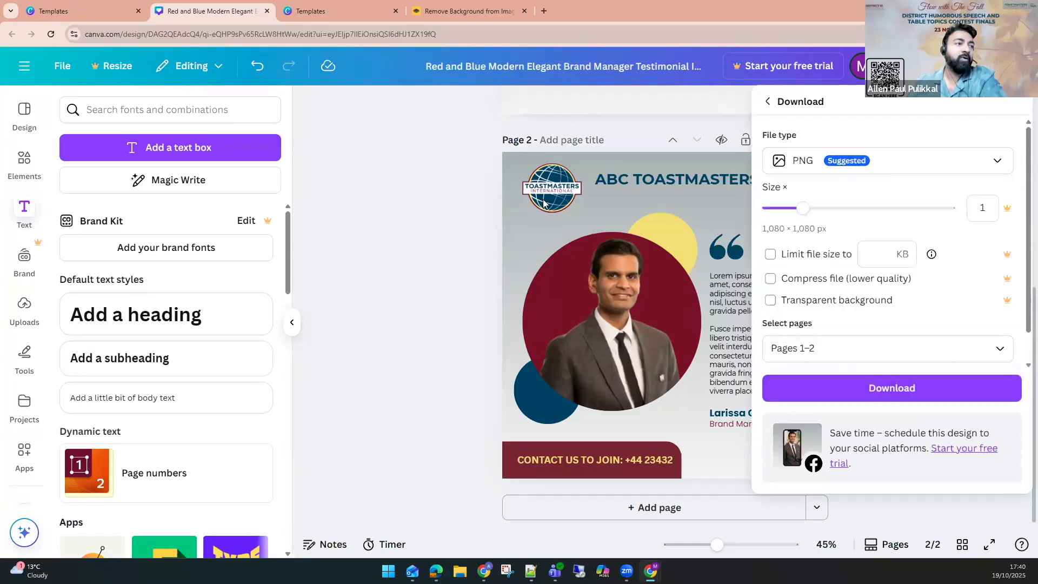
left_click(832, 357)
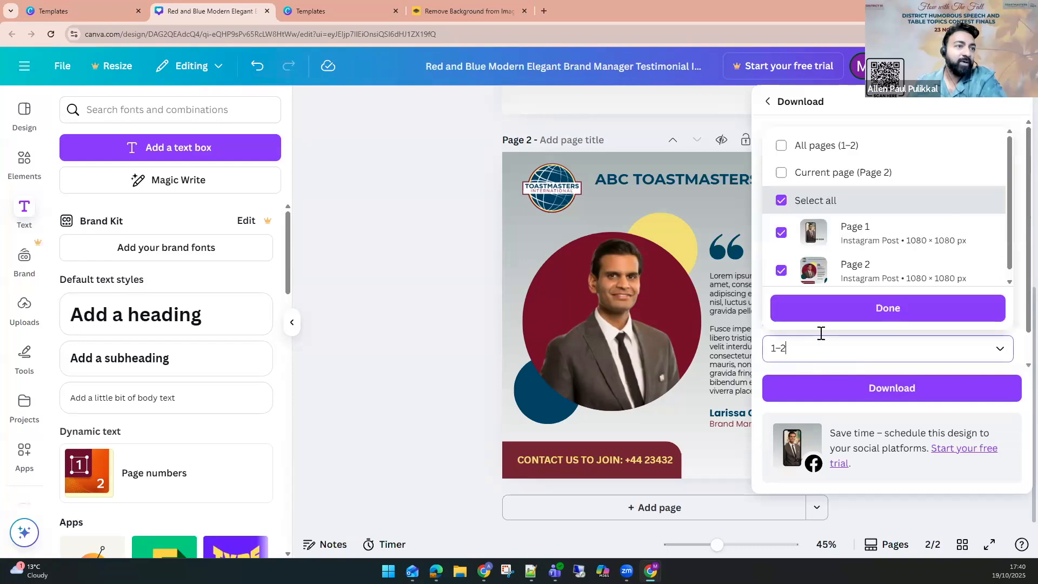
left_click(780, 198)
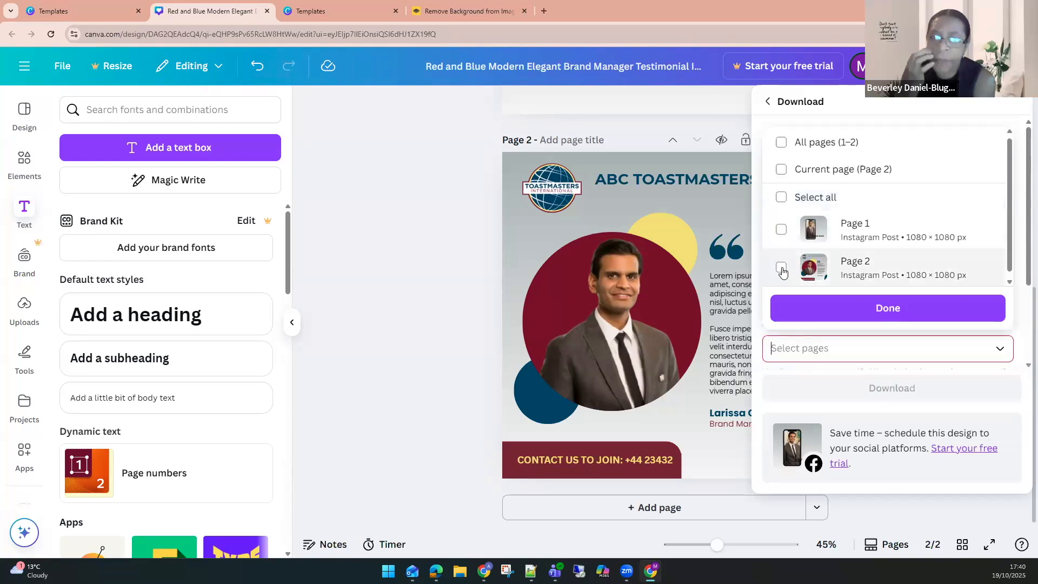
left_click(782, 267)
left_click(793, 309)
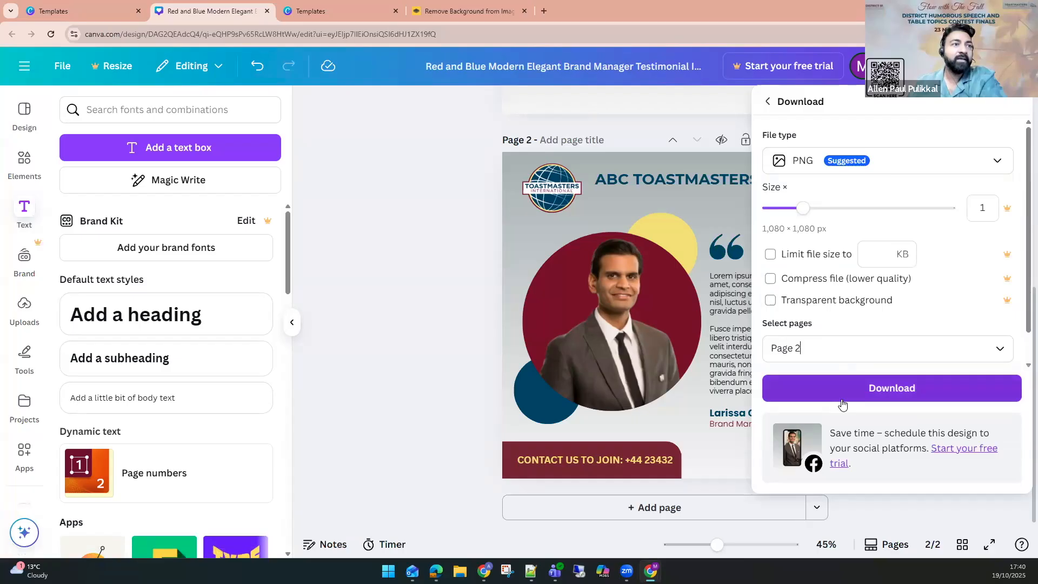
left_click(842, 395)
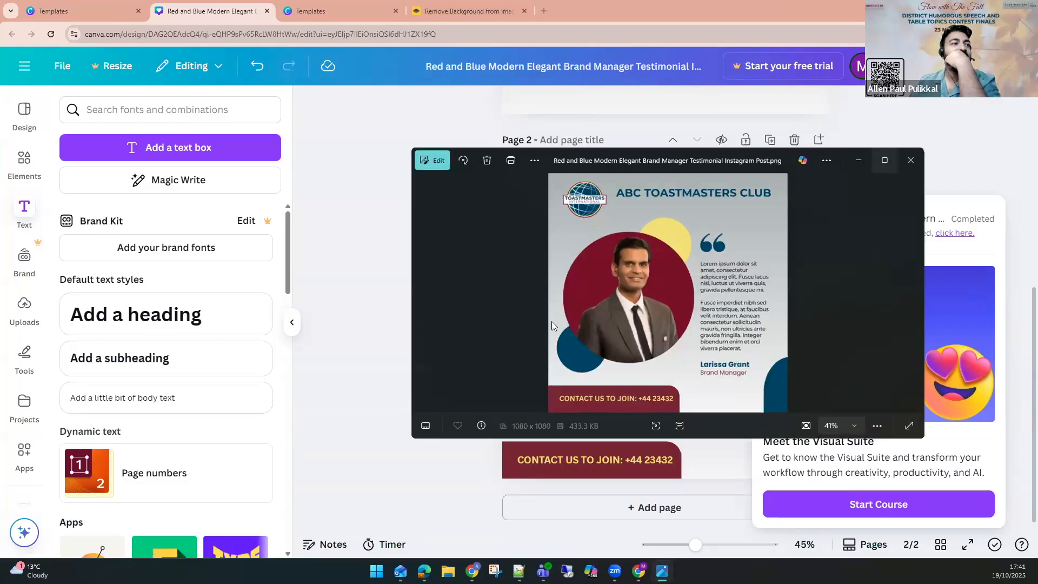
left_click(885, 161)
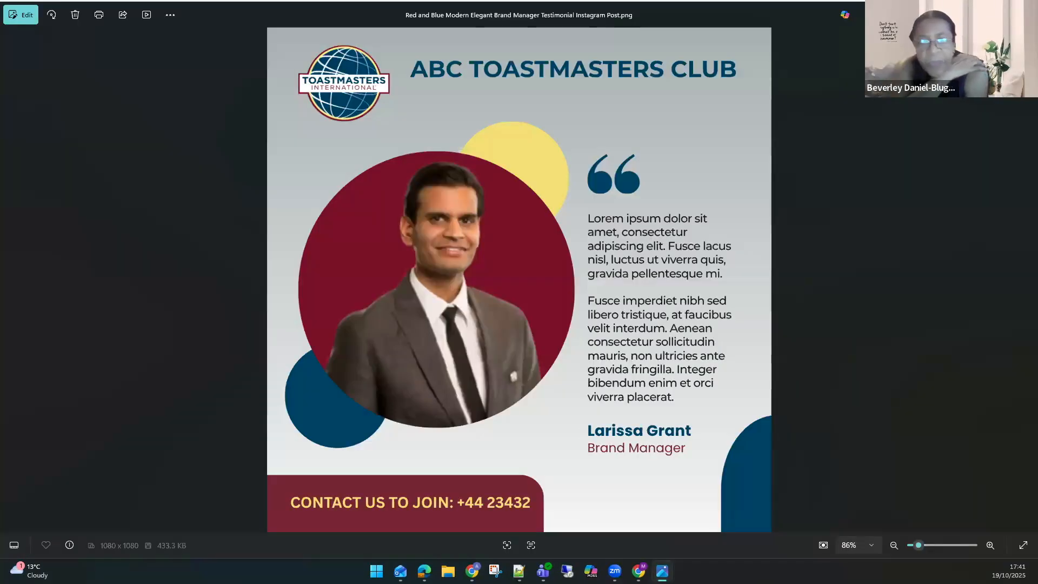
left_click(1025, 14)
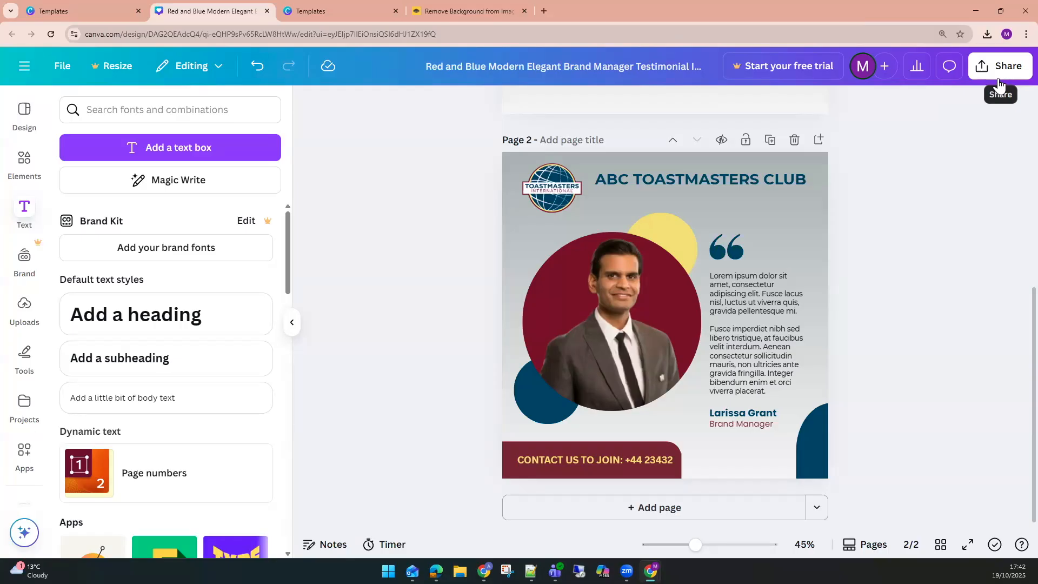
Create a new Instagram Post (4:5) design from the Canva home page.
left_click(28, 4)
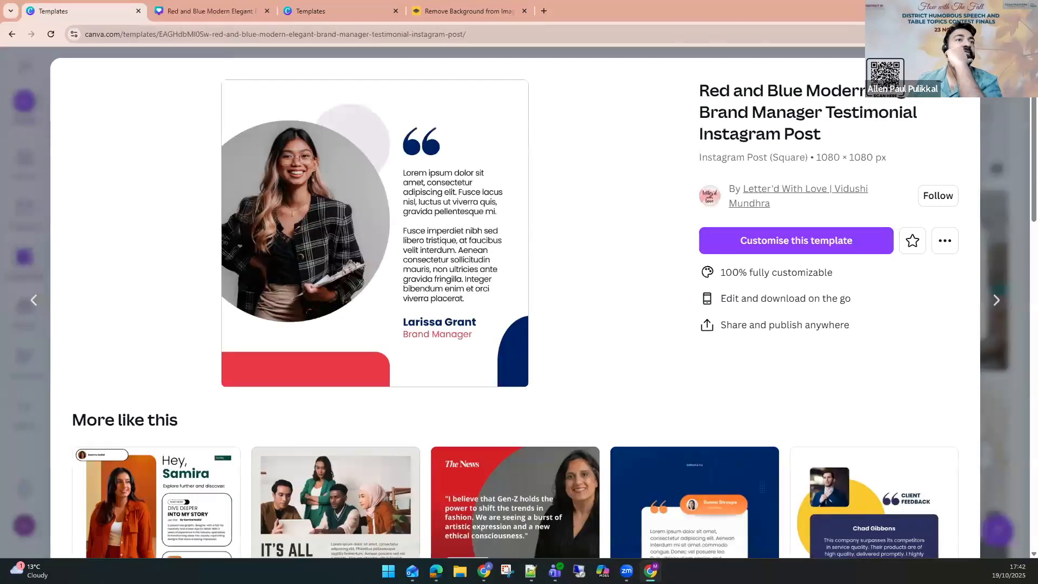
left_click(997, 69)
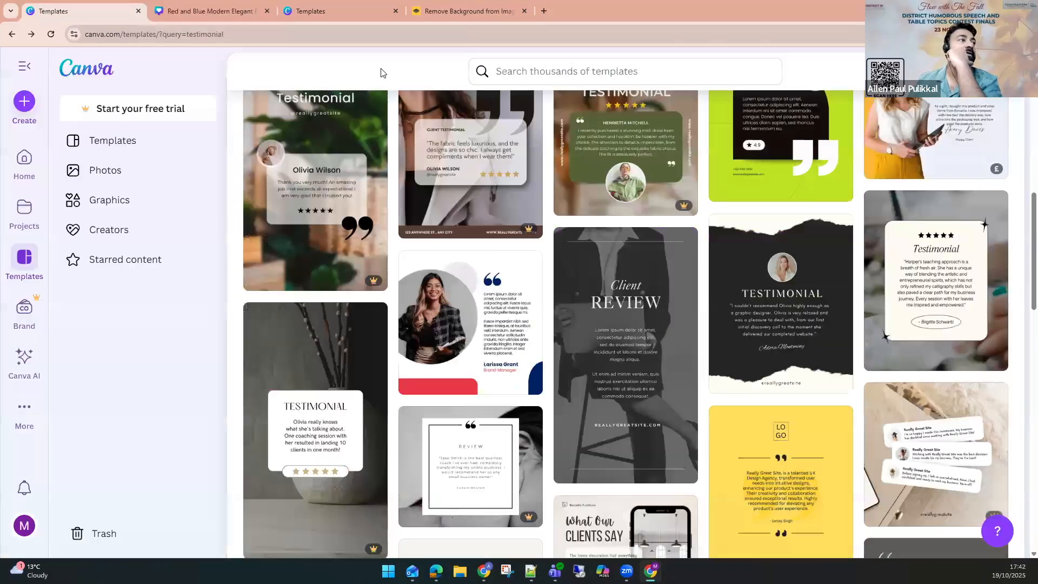
left_click(26, 103)
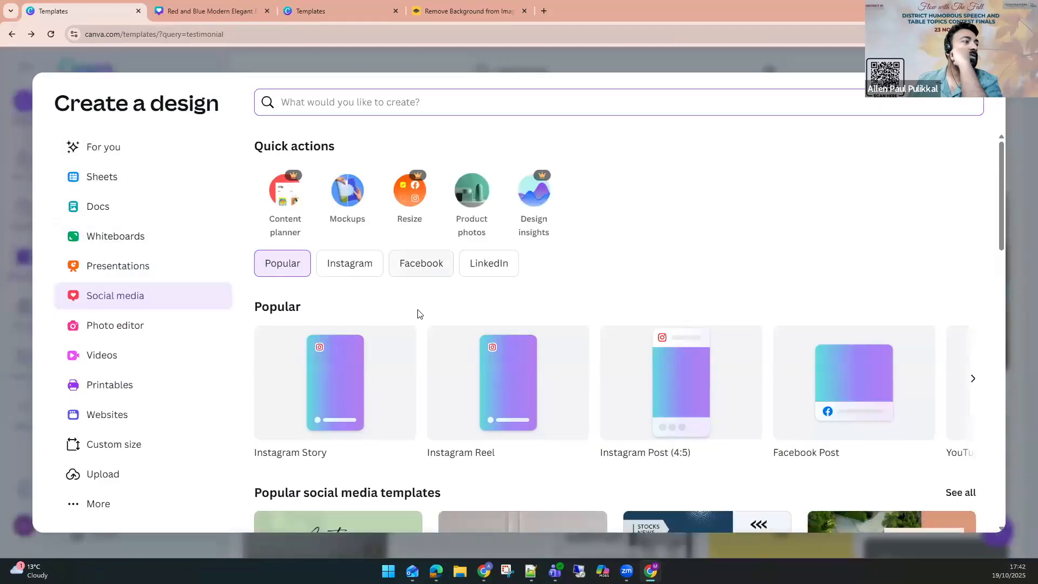
scroll(379, 330, "down", 3)
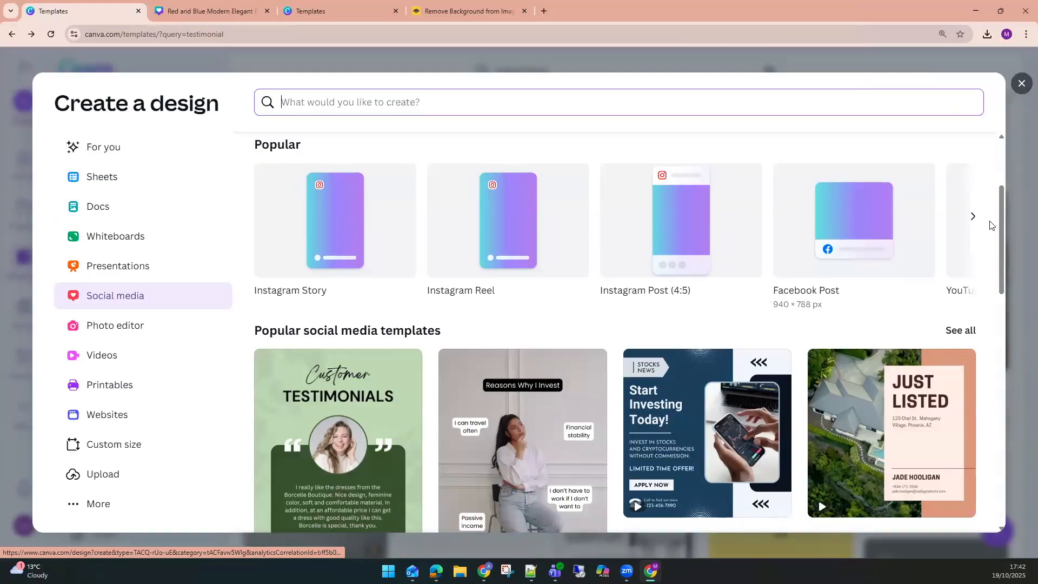
left_click(973, 219)
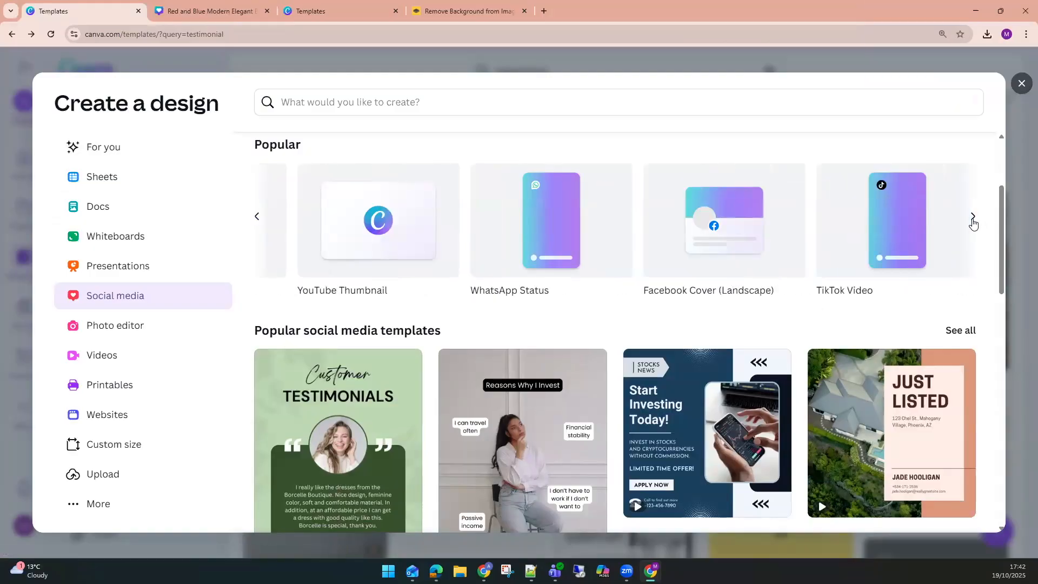
scroll(813, 250, "down", 2)
scroll(812, 248, "up", 2)
left_click(258, 217)
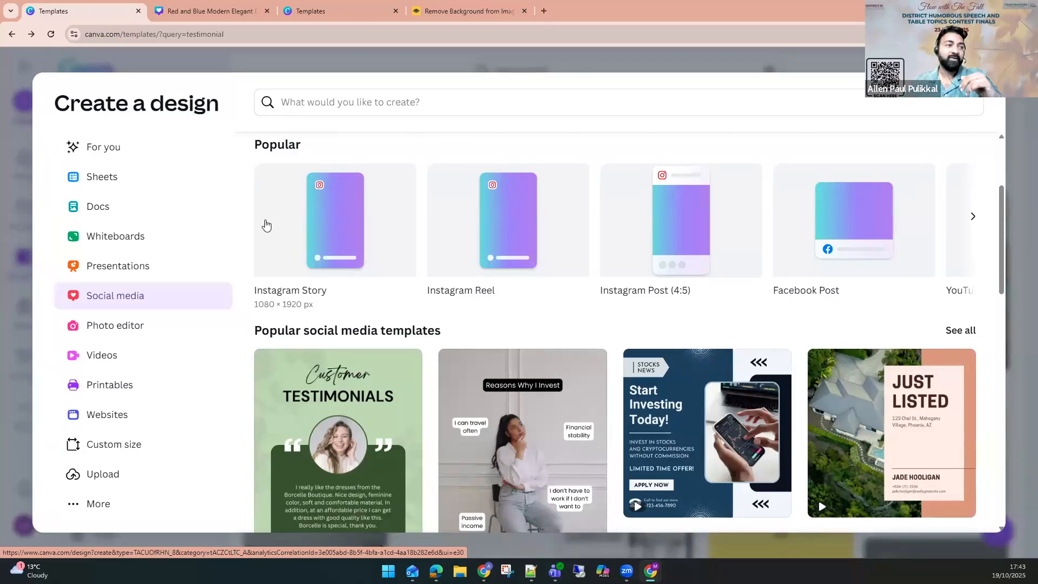
left_click(673, 284)
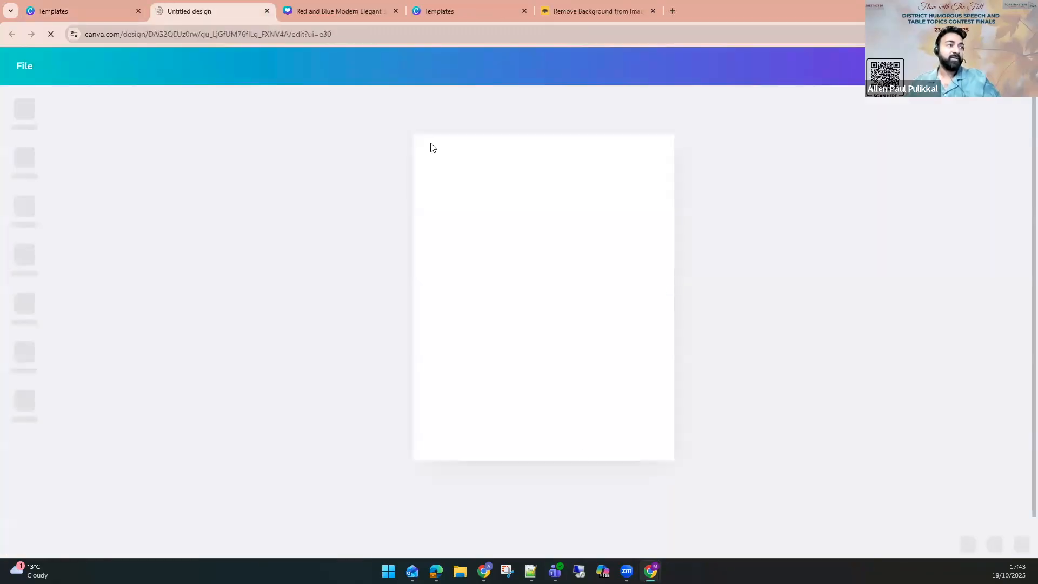
Select and copy all elements on page 2 of the testimonial design.
left_click(355, 4)
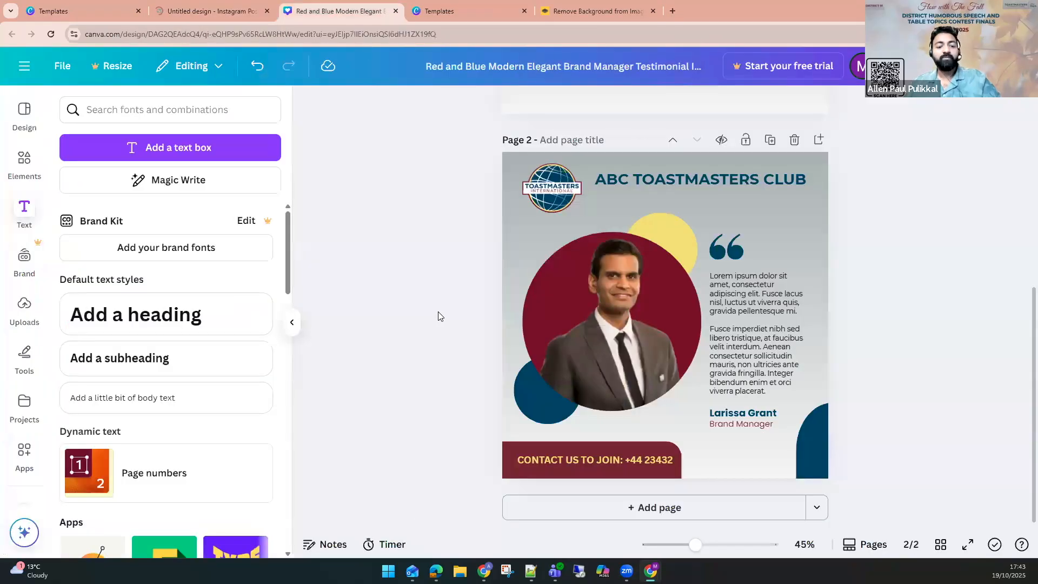
key("ctrl+a")
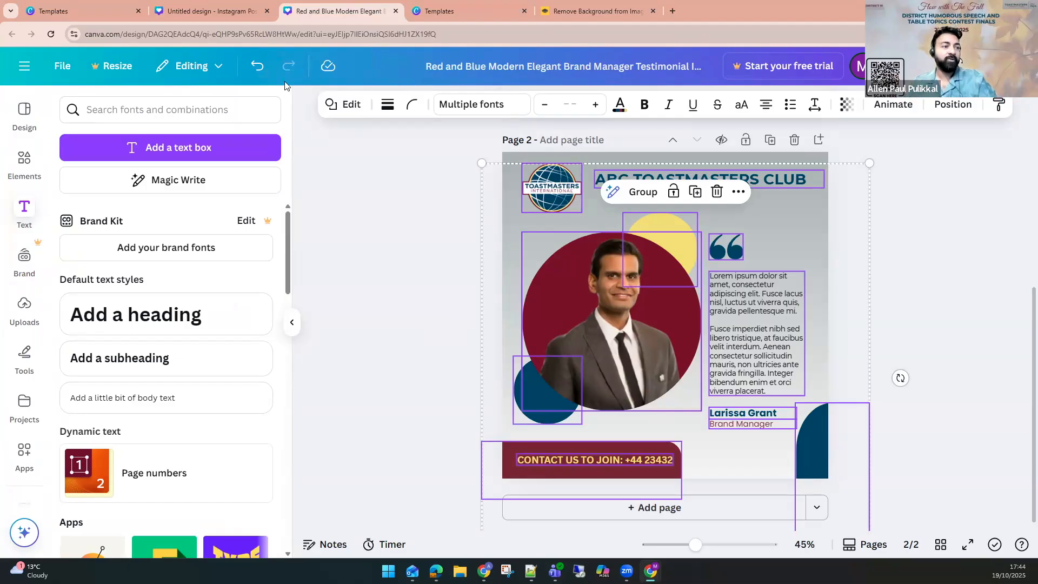
left_click_drag(406, 144, 909, 524)
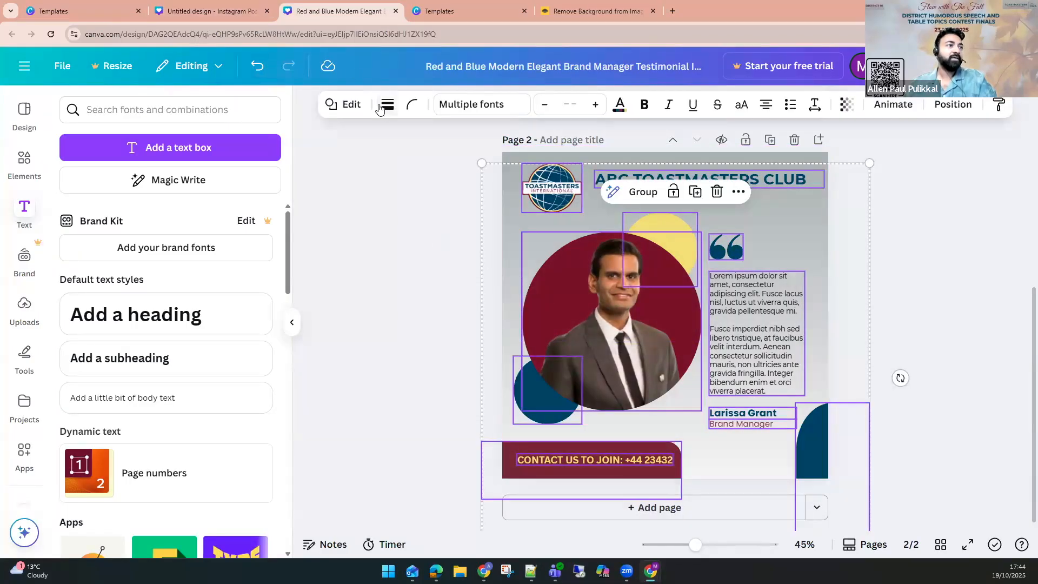
Paste the copied testimonial elements into the new Instagram Post (4:5) design.
left_click(244, 8)
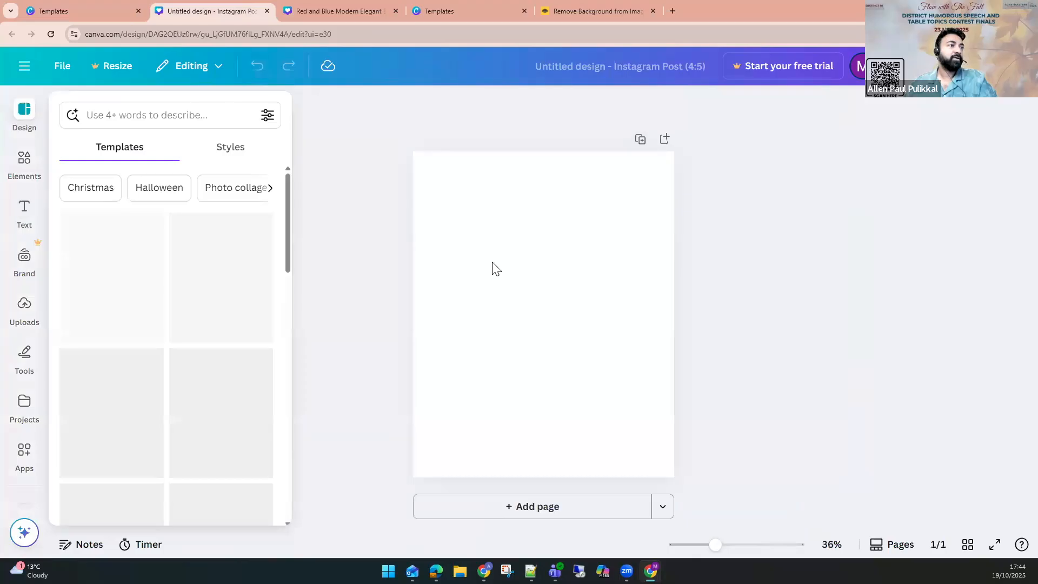
left_click(386, 293)
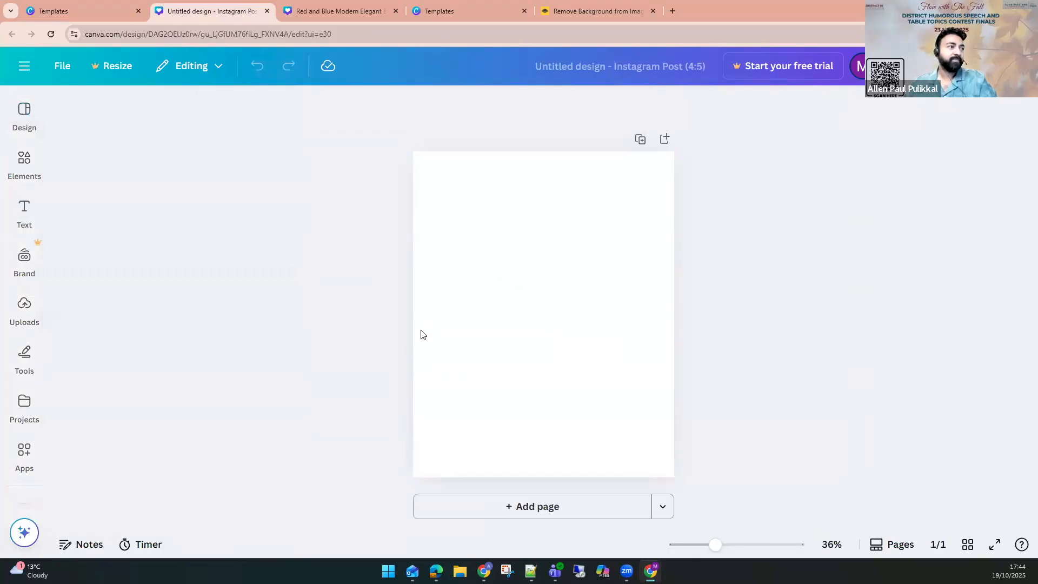
key("ctrl+v")
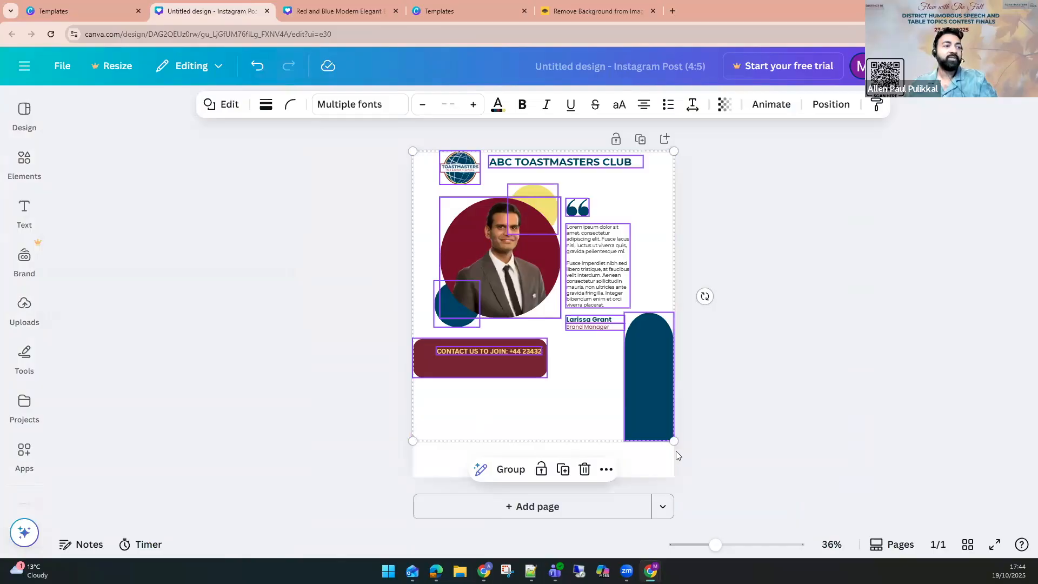
Enlarge and rearrange the pasted elements to fill the portrait page, moving the arch shape and contact banner to the bottom.
left_click_drag(672, 442, 685, 469)
left_click_drag(395, 477, 385, 496)
left_click_drag(469, 344, 471, 332)
left_click(814, 316)
left_click_drag(380, 395, 498, 487)
mouse_move(648, 446)
left_mouse_down()
mouse_move(615, 514)
mouse_move(651, 520)
mouse_move(651, 454)
left_mouse_up()
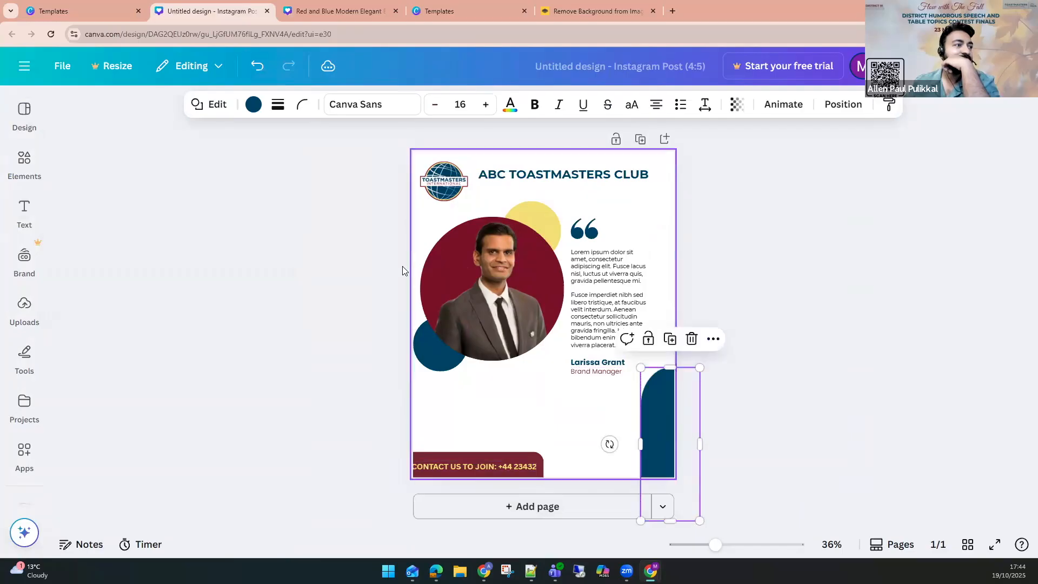
left_click_drag(389, 230, 622, 377)
left_click_drag(593, 281, 604, 309)
left_click_drag(375, 454, 515, 466)
left_click(811, 355)
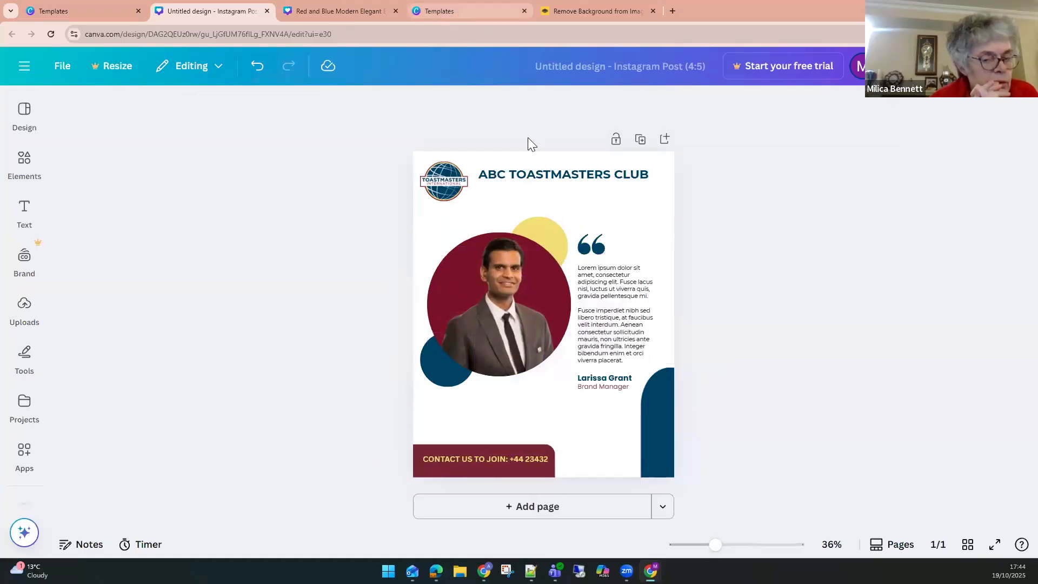
Search the Create a design dialog for LinkedIn design formats.
left_click(465, 10)
left_click(98, 5)
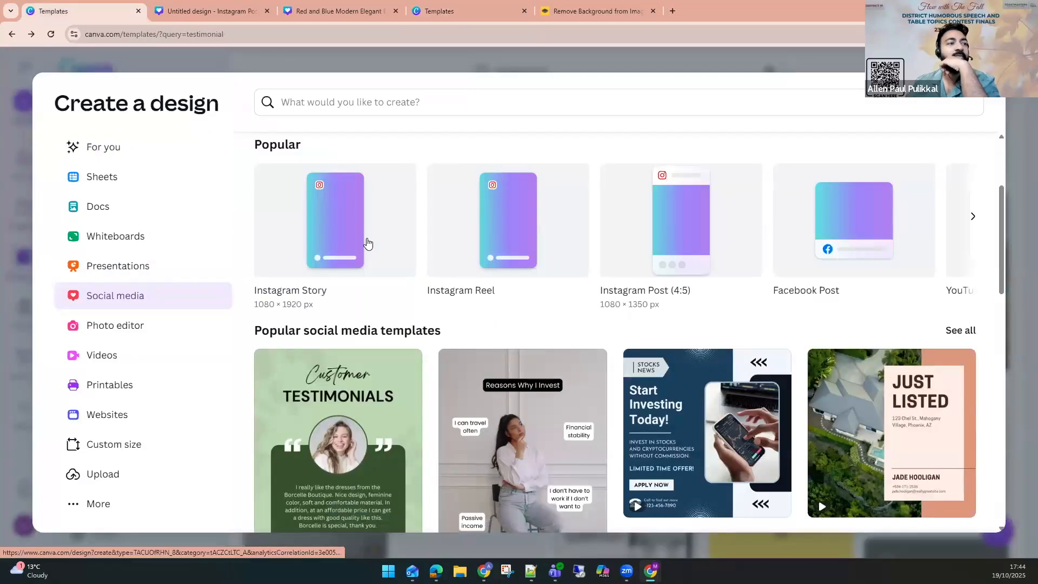
left_click(398, 103)
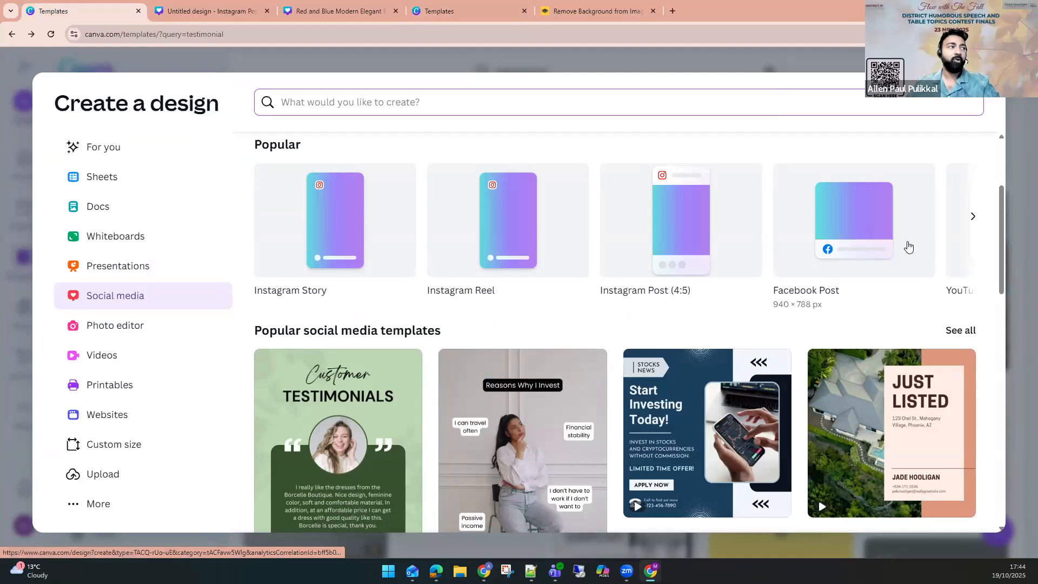
type("LINKEDIN")
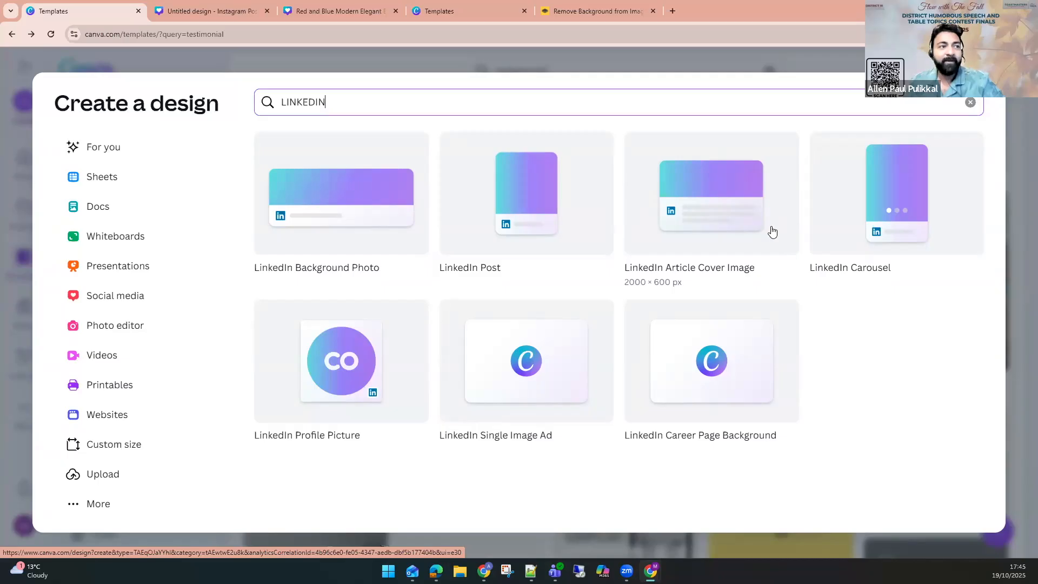
key("ctrl+Tab")
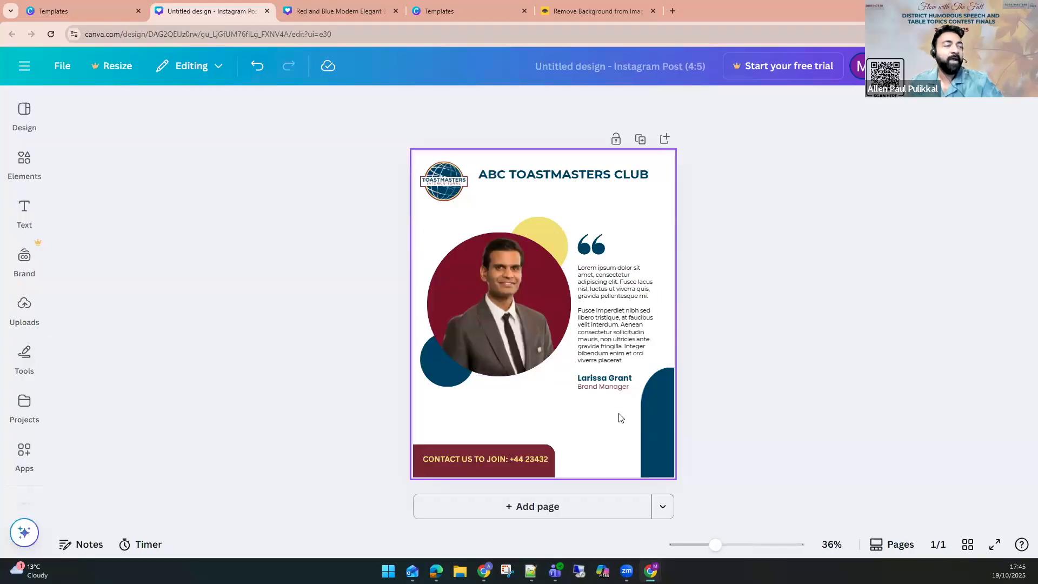
Open the QR code app from the Apps search in the Red and Blue testimonial design.
left_click(316, 10)
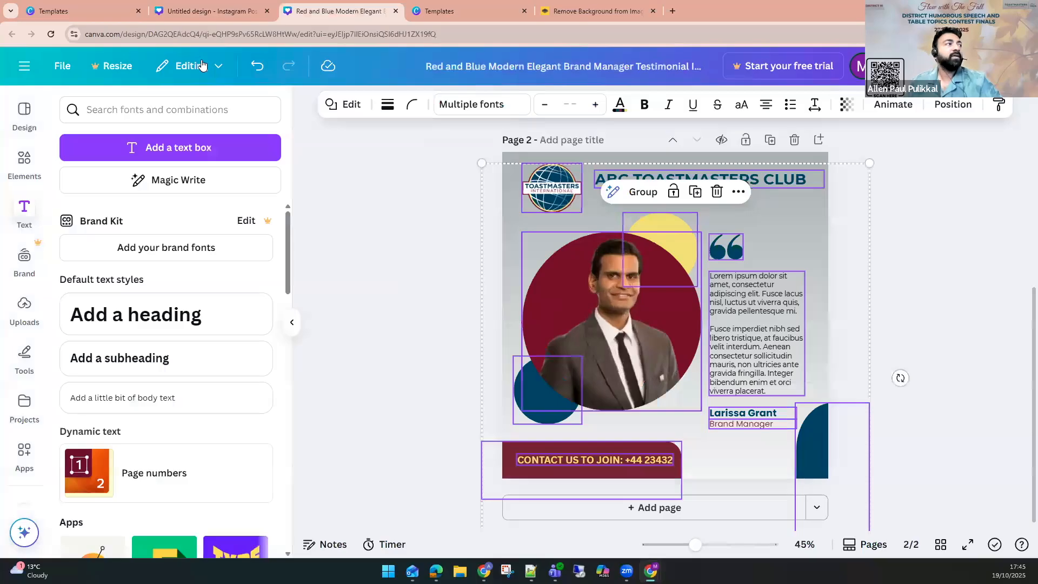
left_click(992, 322)
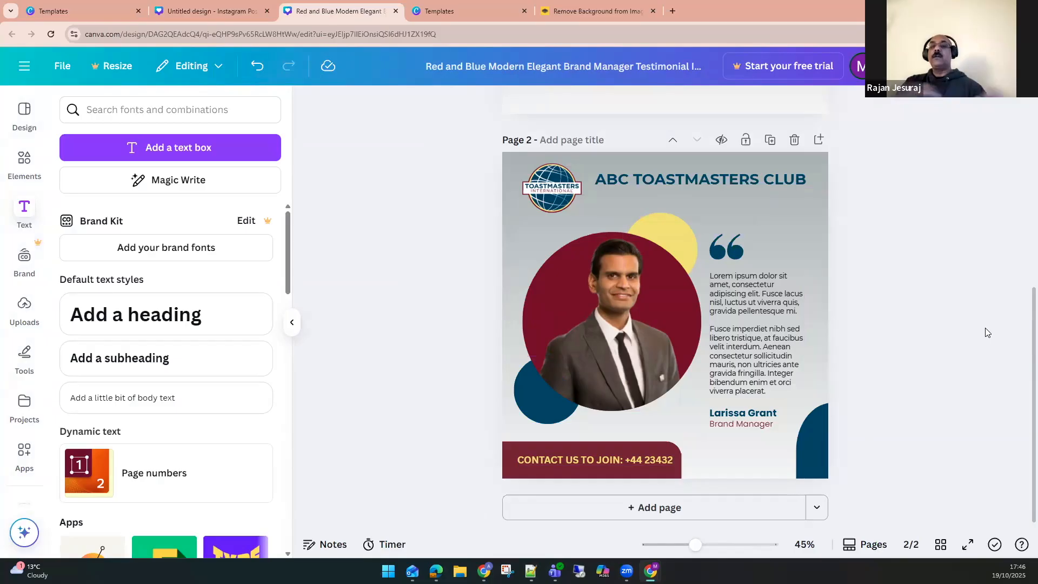
left_click(22, 264)
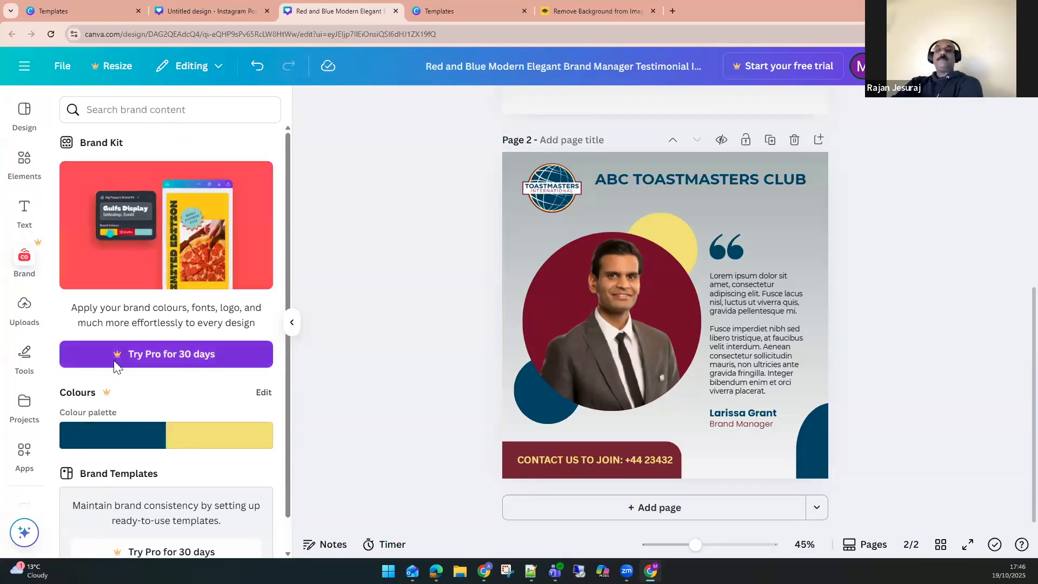
left_click(16, 173)
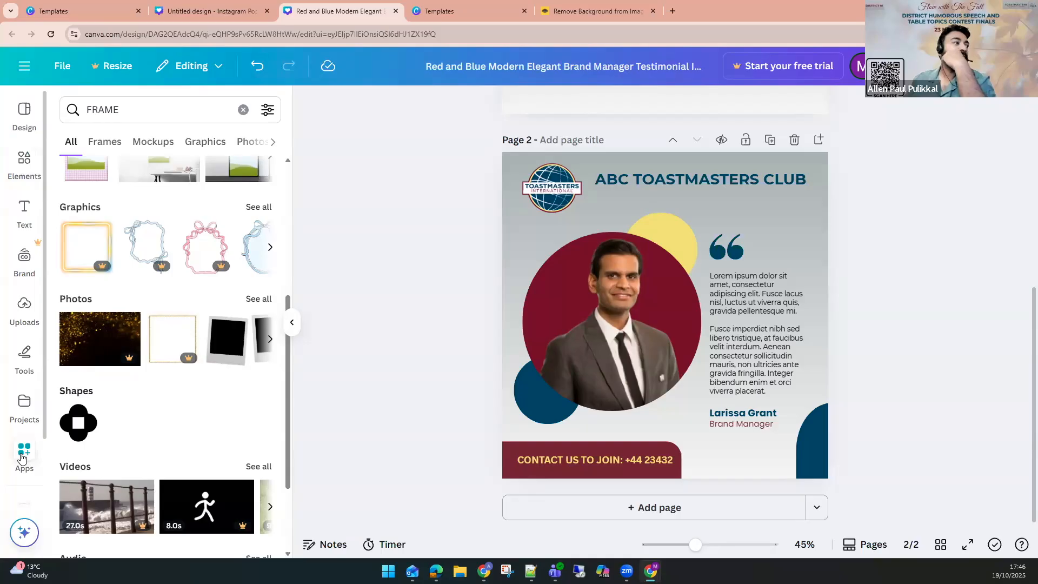
left_click(22, 453)
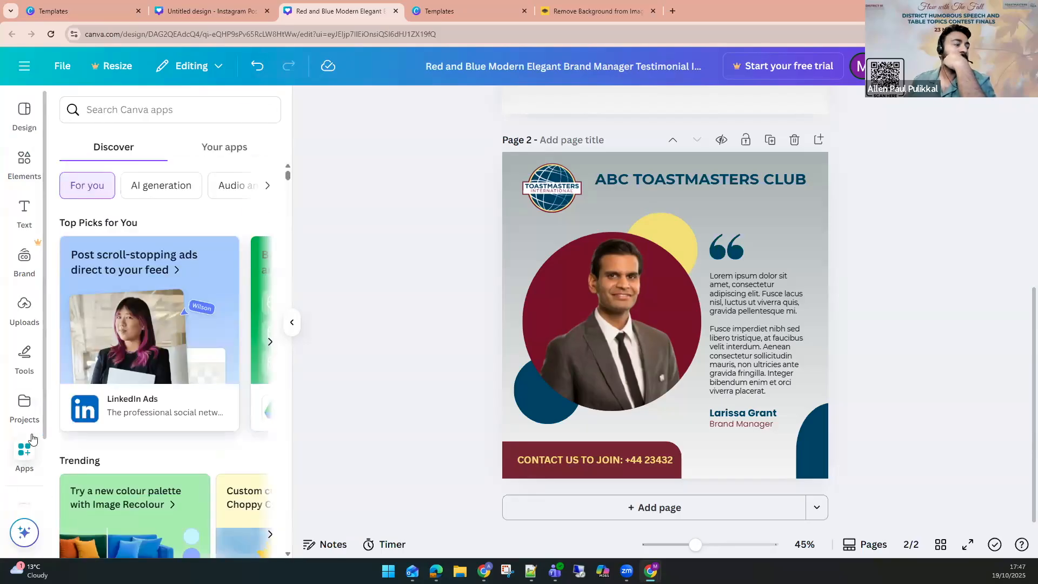
left_click(150, 109)
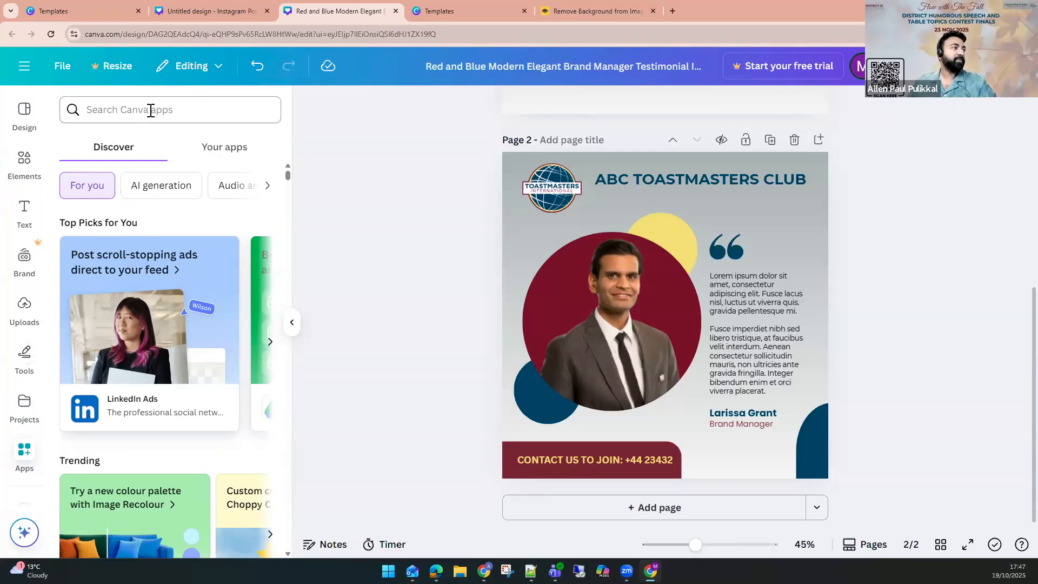
type("QR COD")
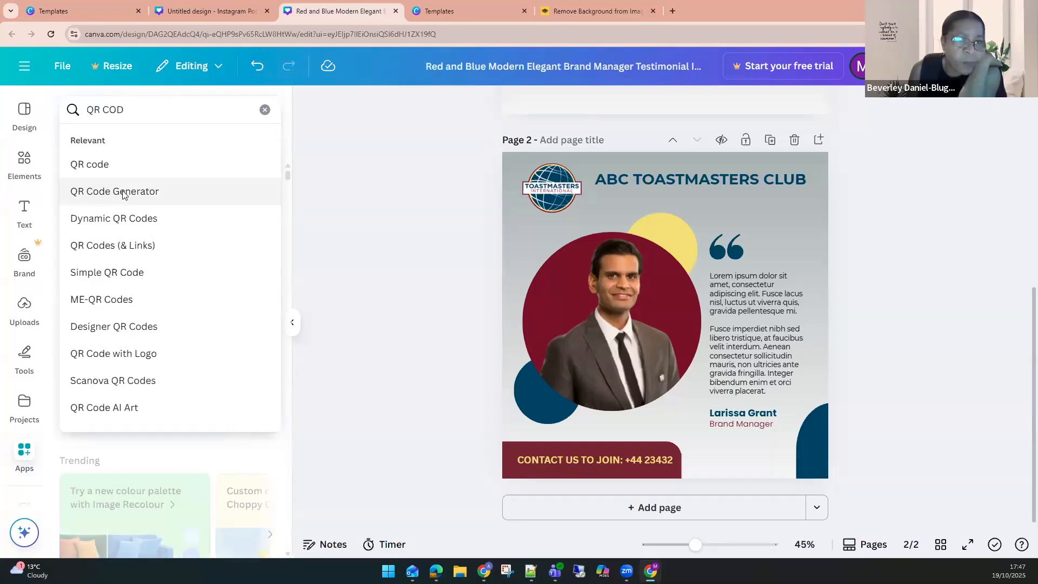
left_click(124, 195)
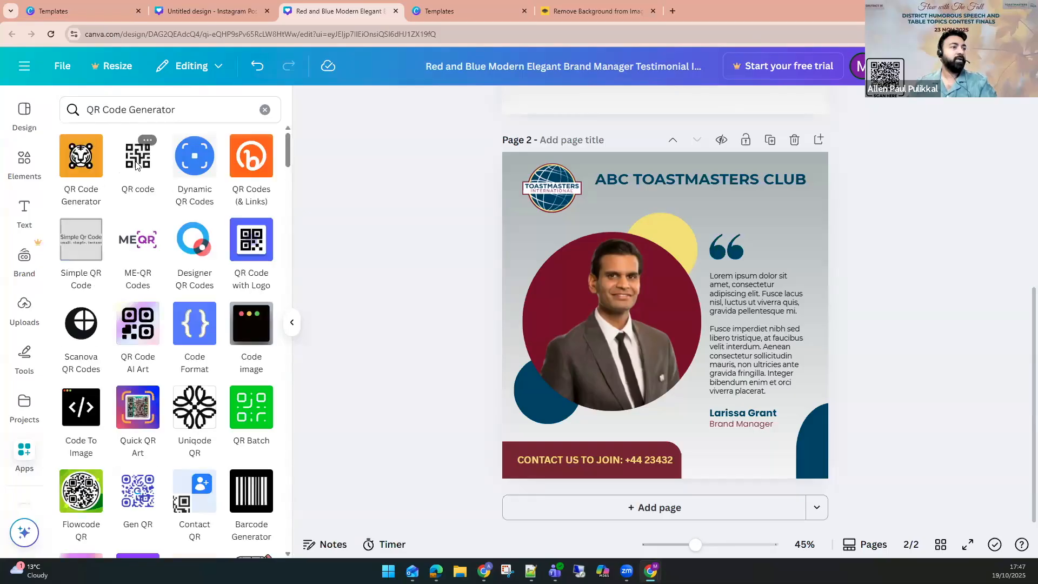
left_click(136, 163)
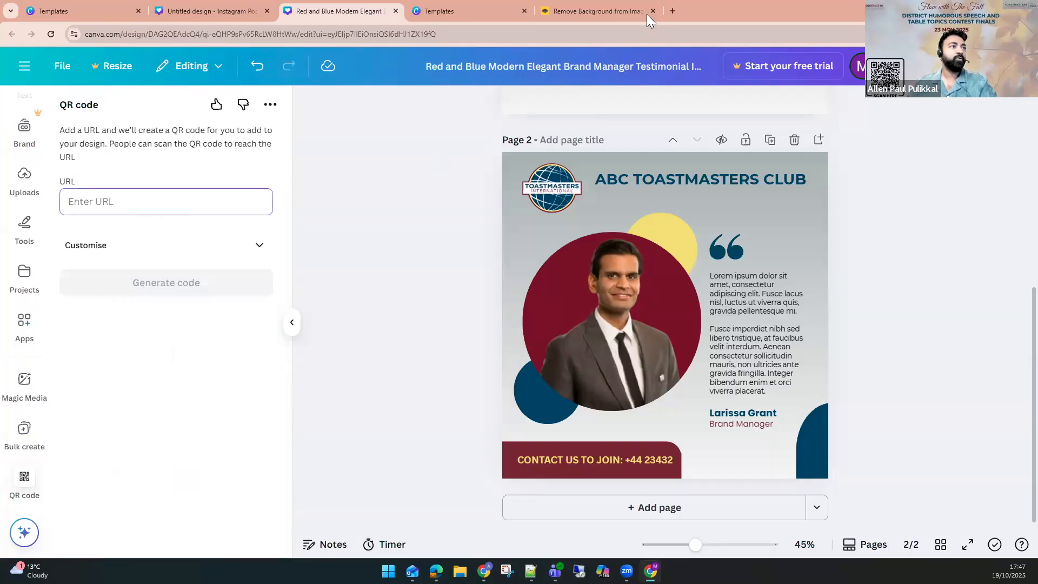
left_click(676, 11)
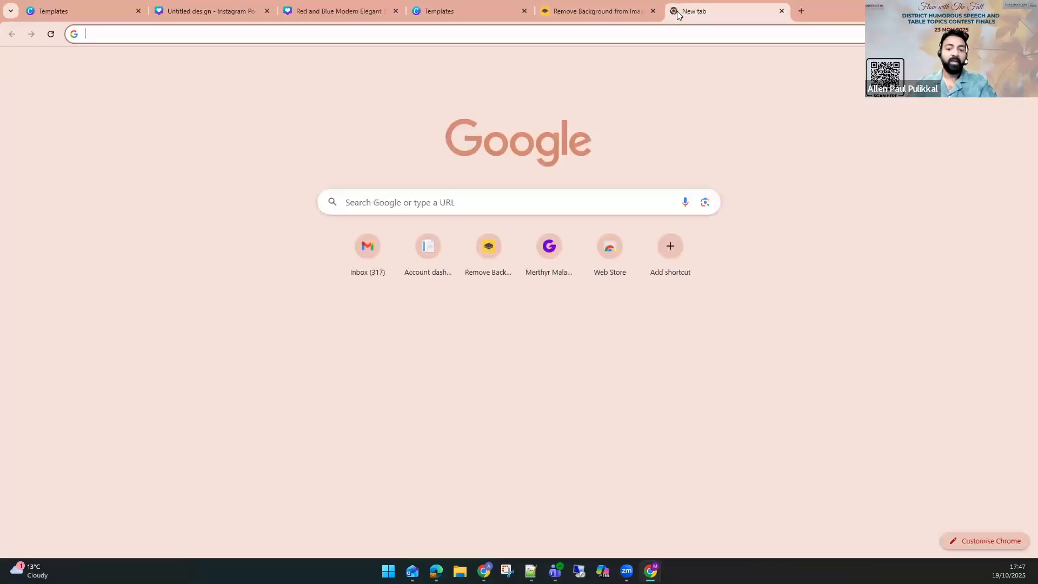
type("GOOgle")
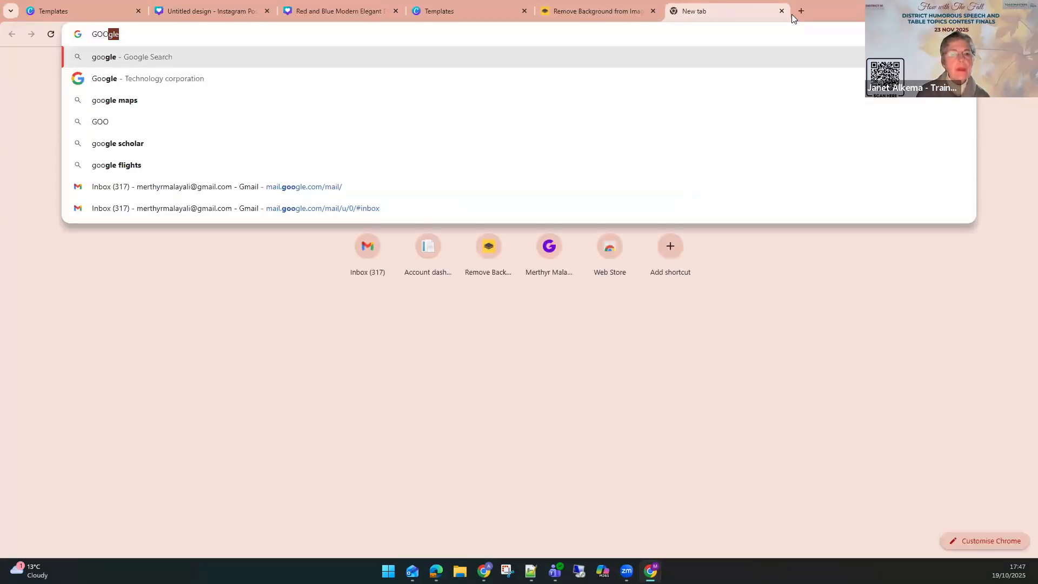
left_click(787, 11)
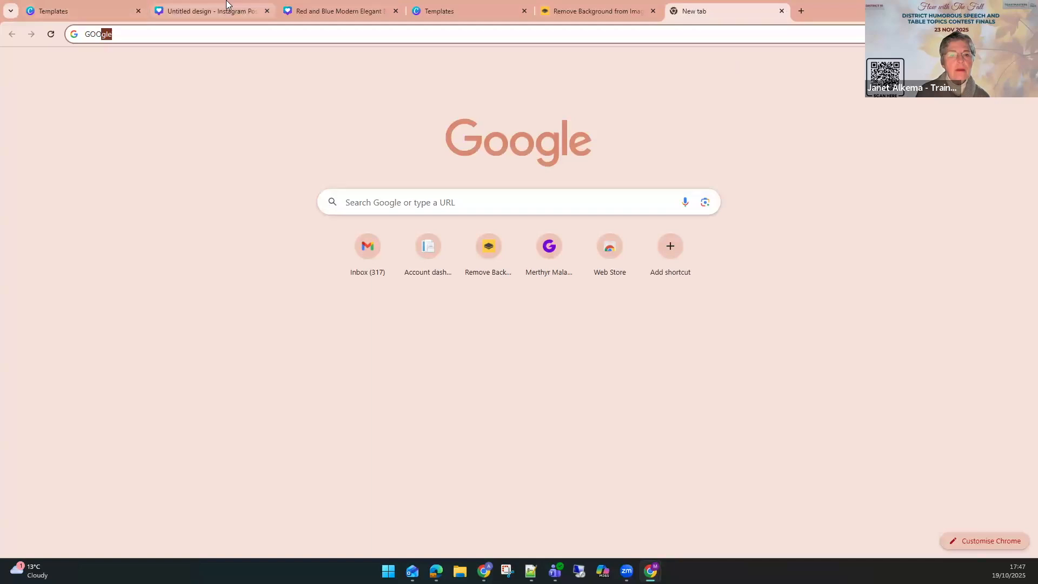
left_click(211, 10)
left_click(335, 11)
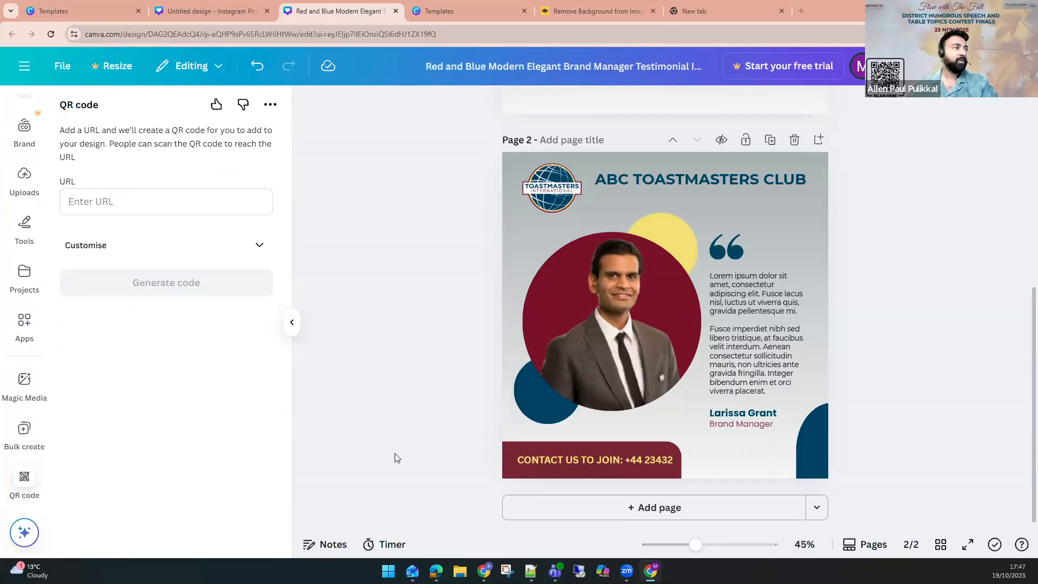
left_click(164, 204)
type("https://bit.ly/COT_Admin")
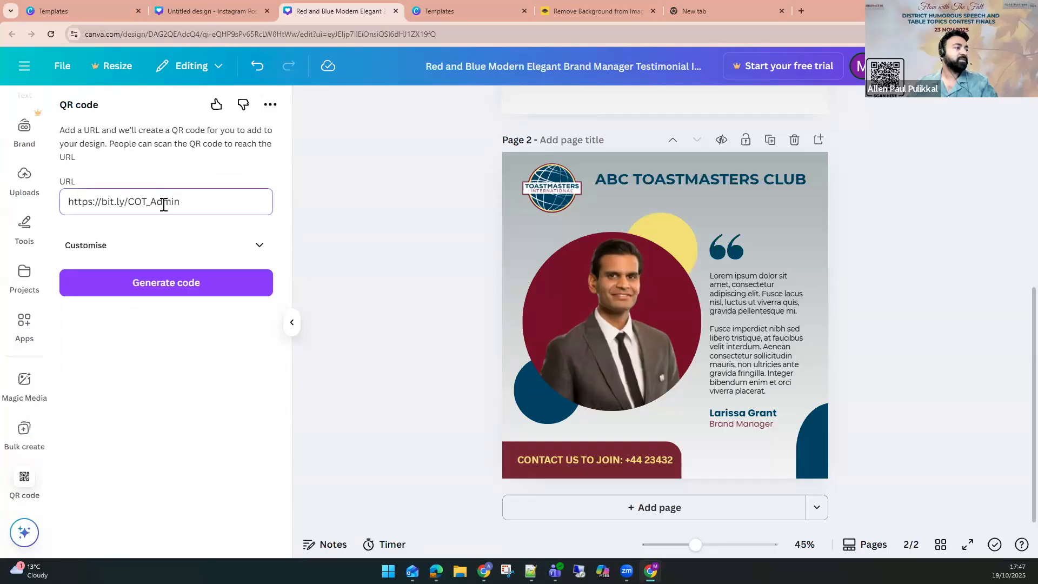
left_click(168, 287)
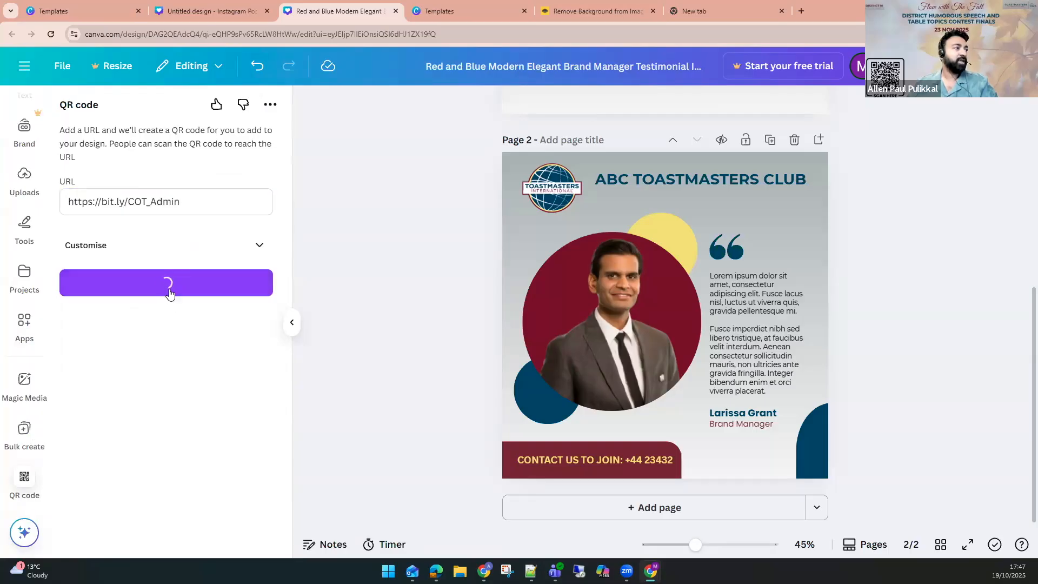
left_click_drag(625, 278, 787, 435)
left_click_drag(792, 449, 784, 445)
left_click(885, 445)
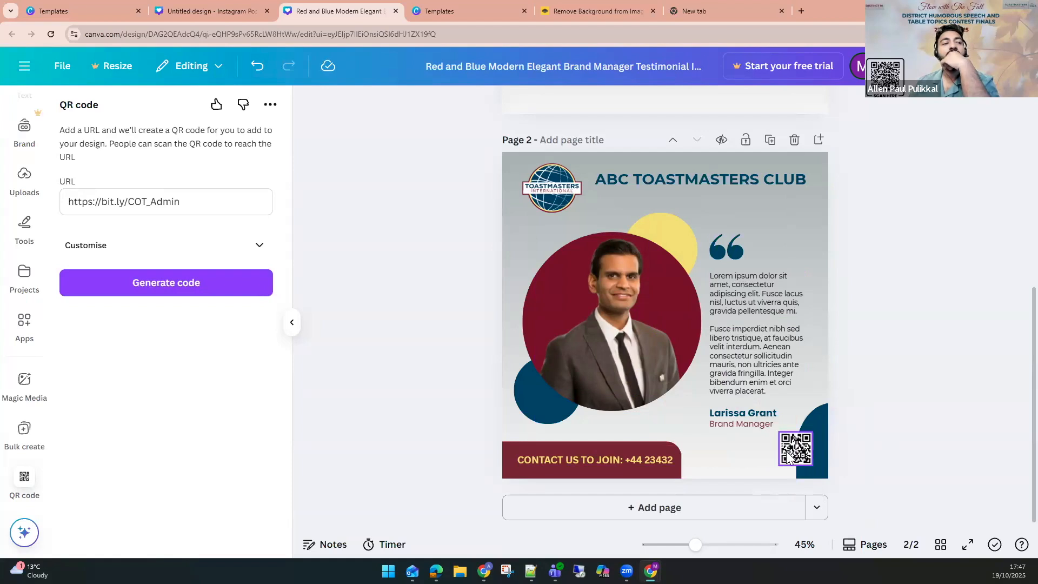
Shift the photo and quote block upward and enlarge the bottom-right arch shape so the QR code sits on it.
left_click_drag(401, 238, 822, 431)
left_click_drag(673, 307, 674, 292)
left_click_drag(873, 194, 771, 251)
left_click(869, 440)
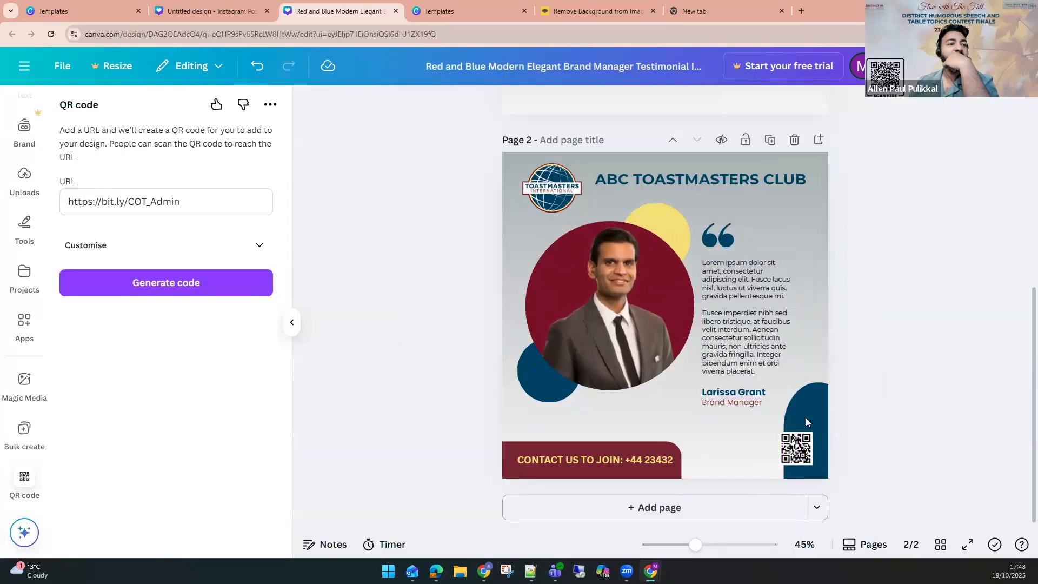
left_click(806, 422)
left_click_drag(783, 472, 768, 472)
left_click_drag(811, 385, 811, 413)
left_click_drag(779, 449, 788, 454)
left_click(847, 383)
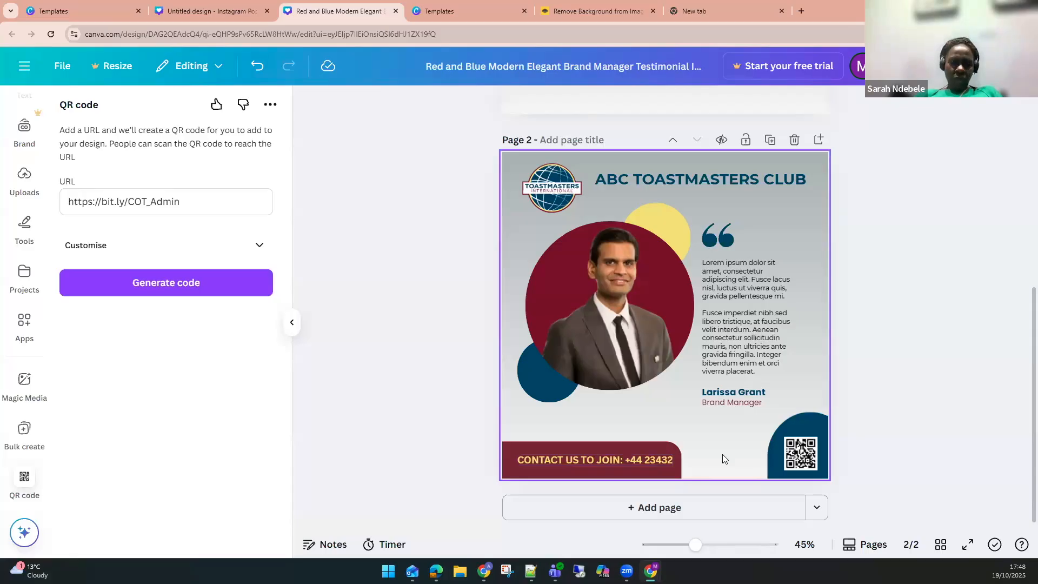
Copy the QR code's URL and open it in a new browser tab.
left_click(96, 204)
key("ctrl+a")
key("ctrl+c")
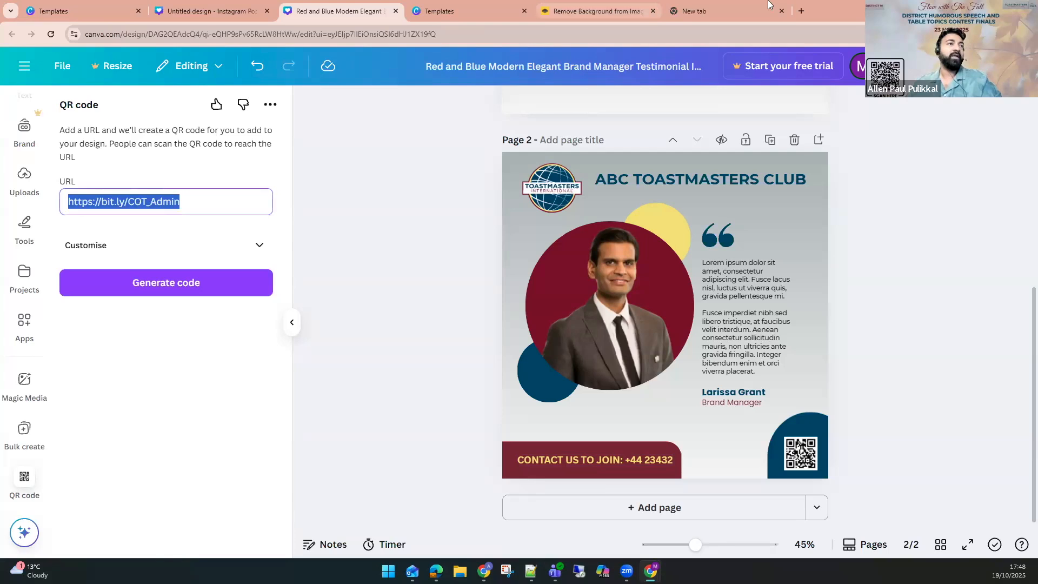
left_click(730, 6)
left_click(698, 41)
key("ctrl+v")
key("Return")
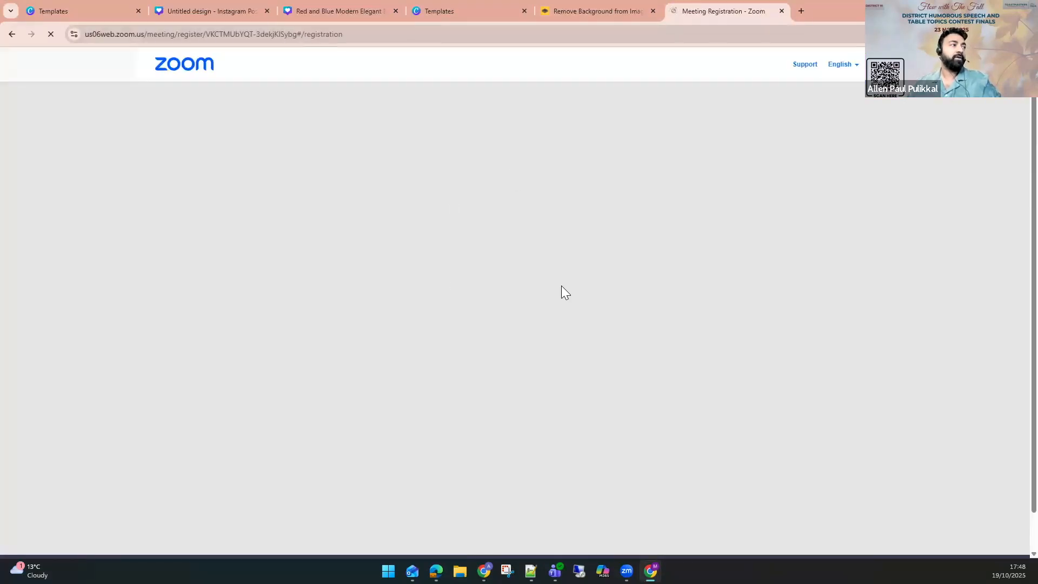
Copy the Zoom registration page address and paste it into the QR code URL field.
left_click_drag(344, 164, 598, 157)
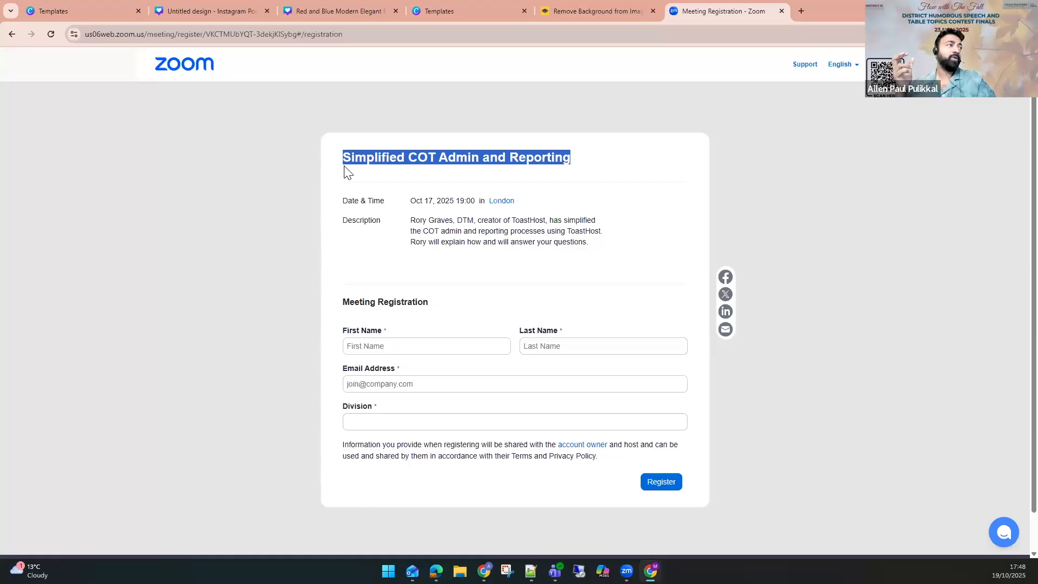
left_click(411, 39)
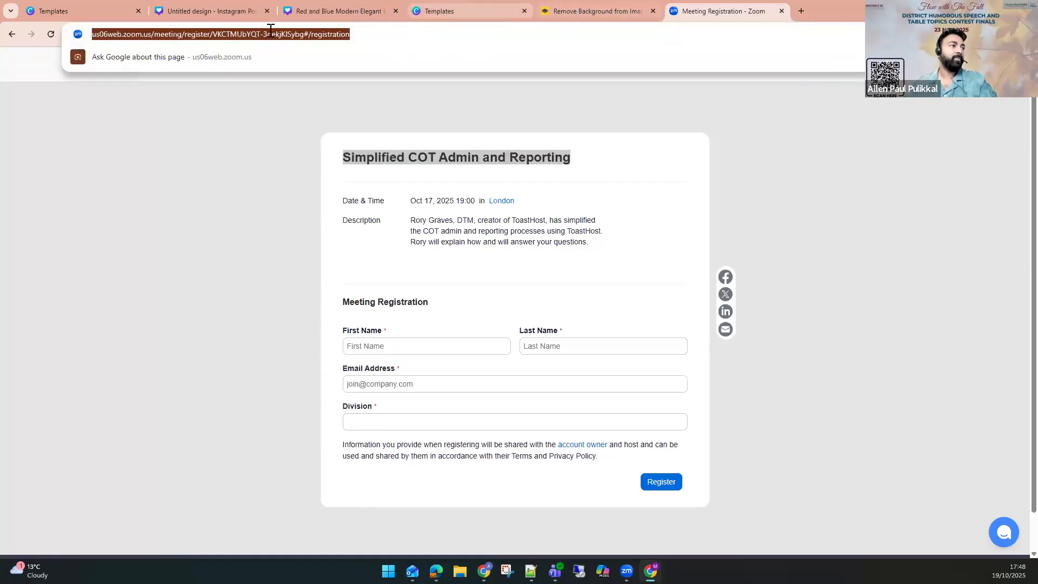
left_click(320, 11)
key("ctrl+v")
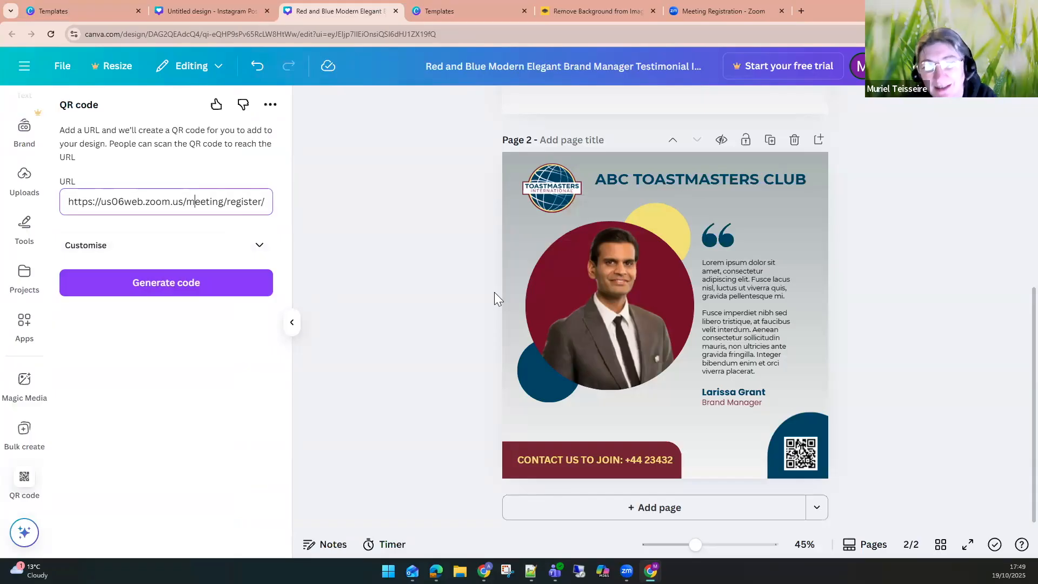
left_click(789, 450)
left_click(932, 396)
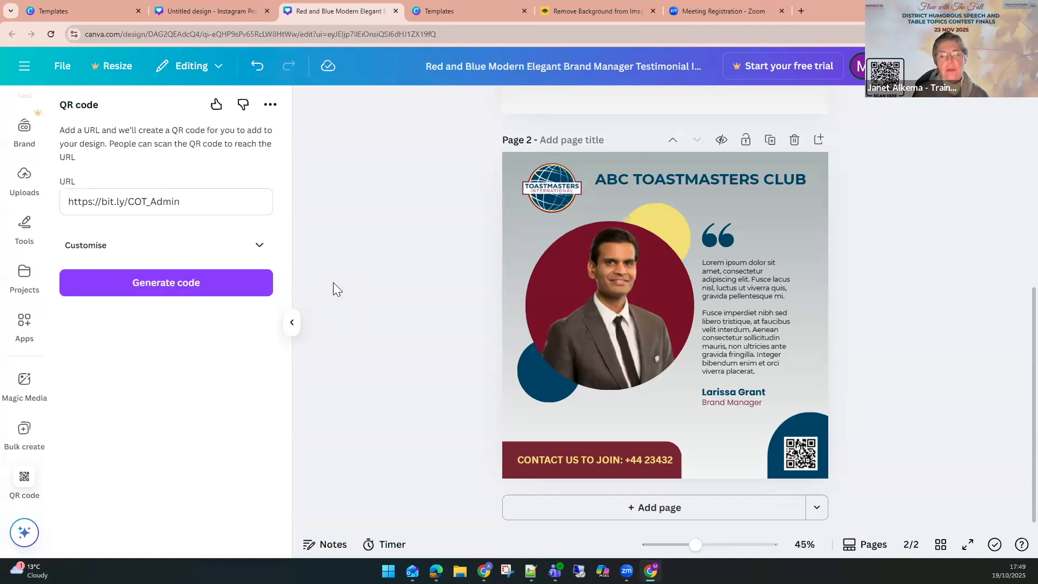
left_click(691, 6)
left_click_drag(413, 200, 513, 242)
left_click(609, 254)
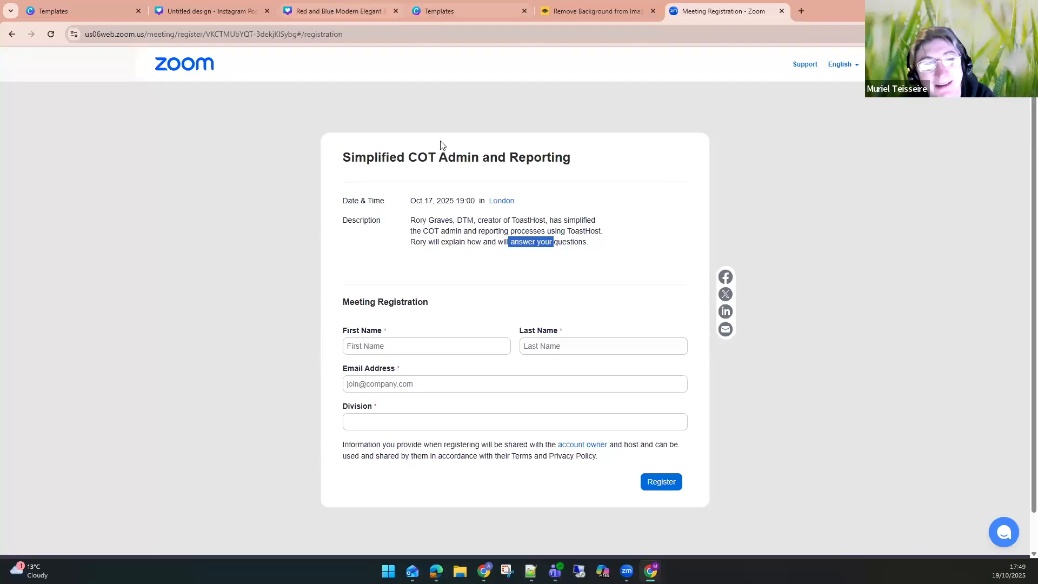
Open the QR code customise options and set the foreground colour to #FC0000.
left_click(293, 3)
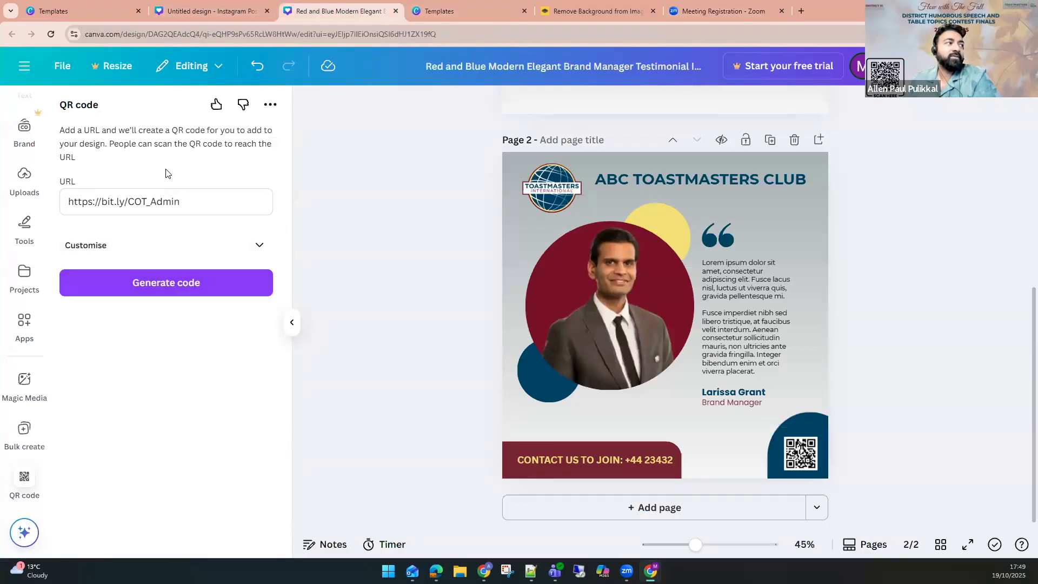
left_click(236, 253)
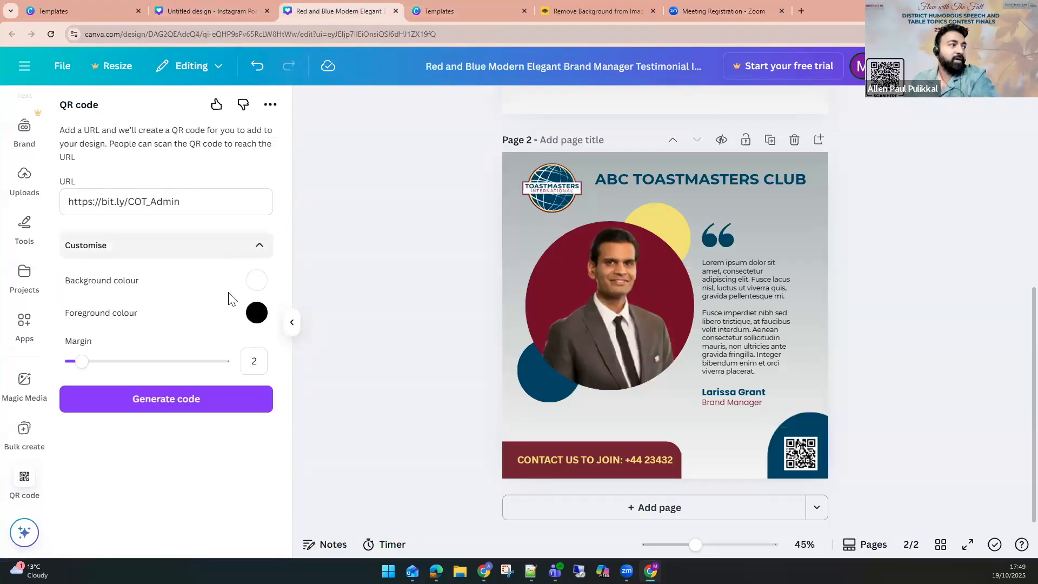
left_click(257, 312)
left_click(447, 344)
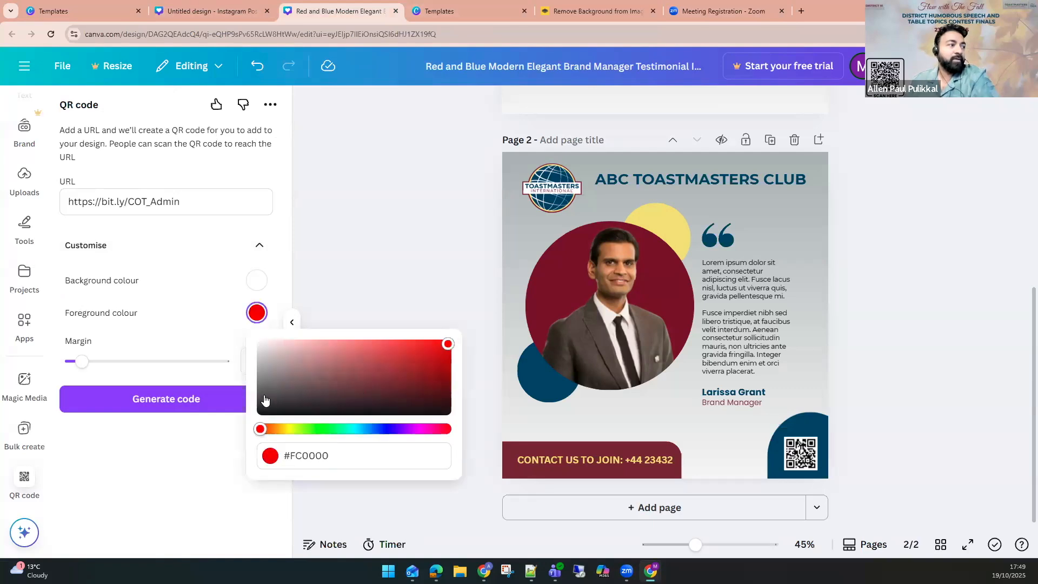
left_click(187, 443)
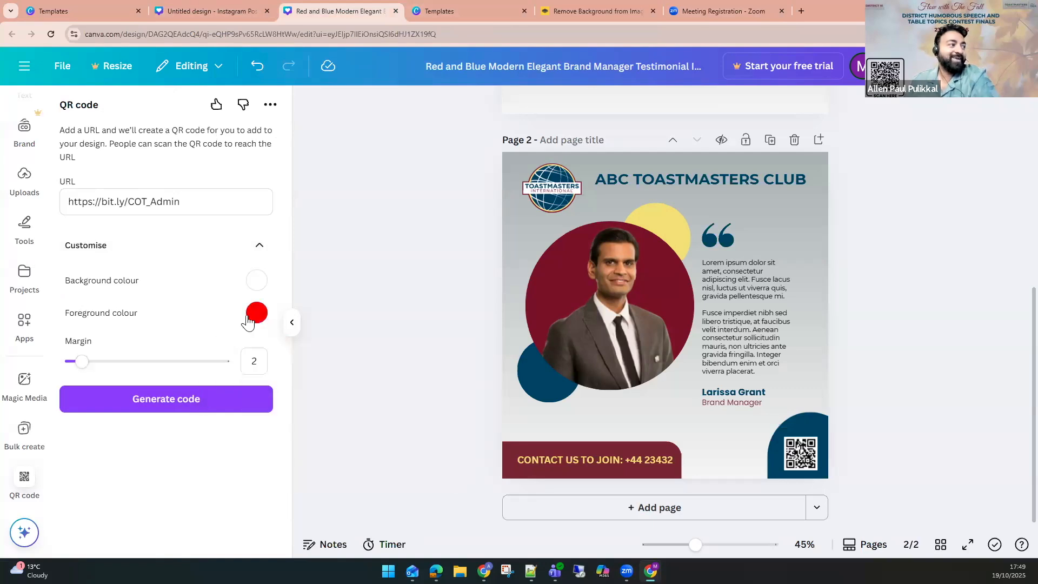
Try generating a QR code with a #843838 background colour, move it on the page, then delete it.
left_click(257, 280)
left_click(368, 344)
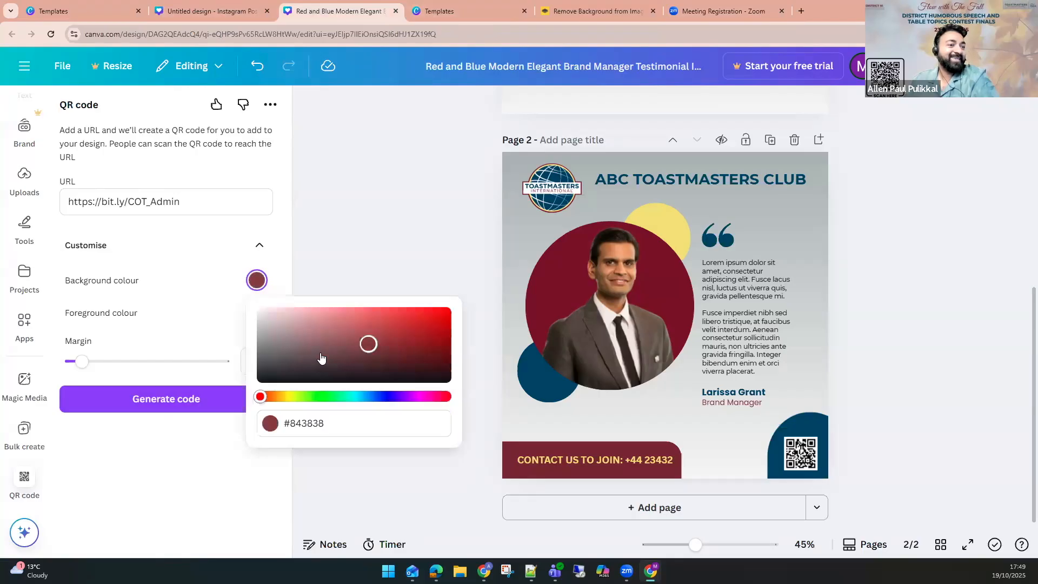
left_click(162, 442)
left_click(193, 403)
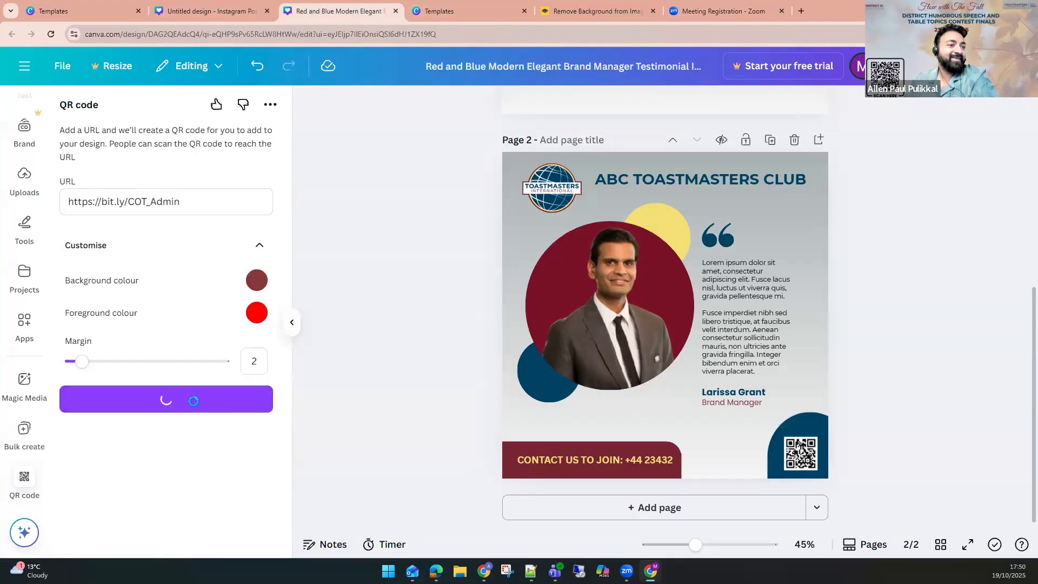
left_click_drag(685, 362, 737, 410)
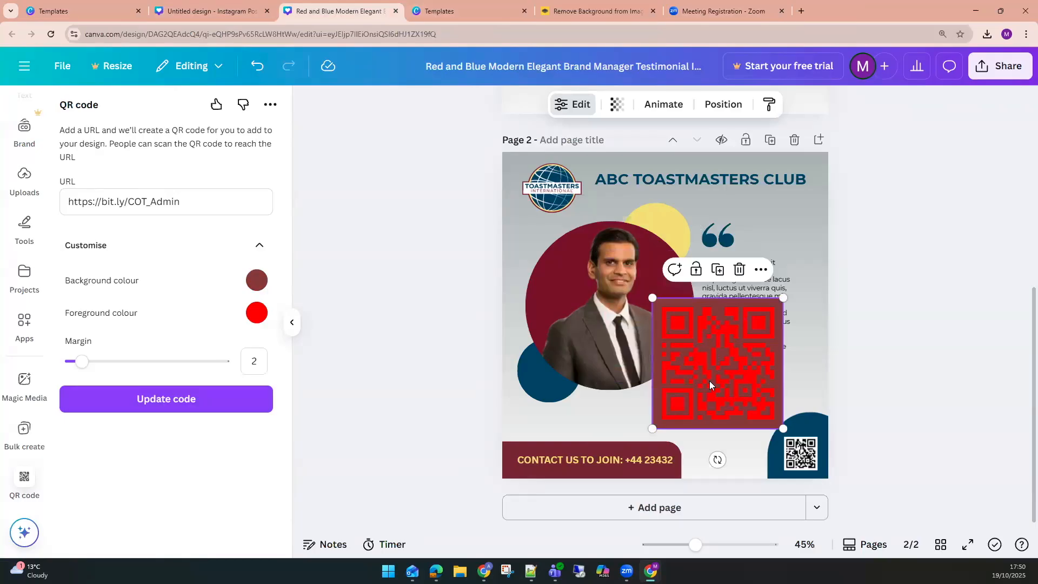
key("Delete")
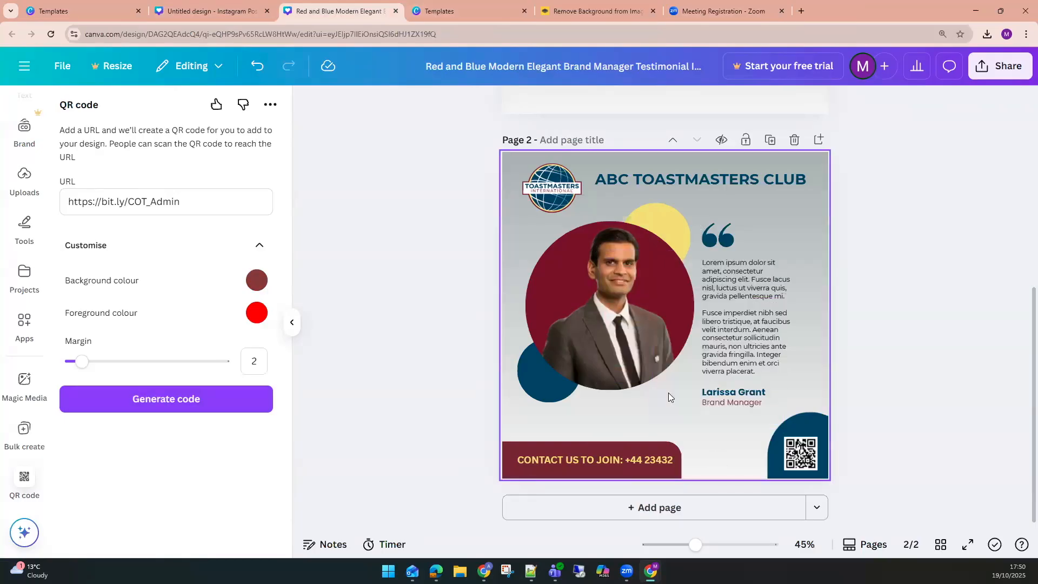
Inspect the existing QR code's colour settings, then deselect it and collapse the customise options.
left_click(796, 462)
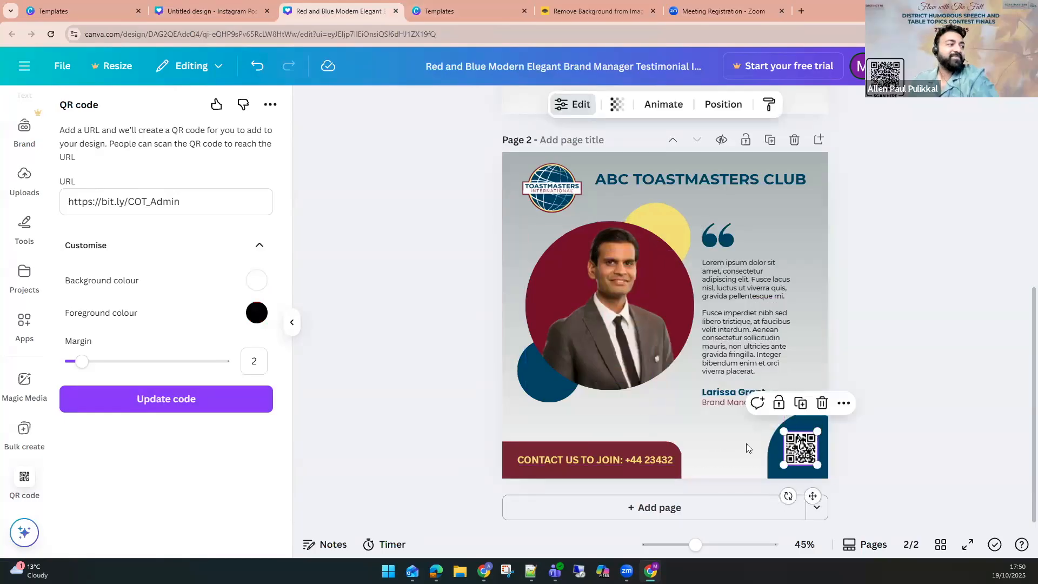
left_click(443, 455)
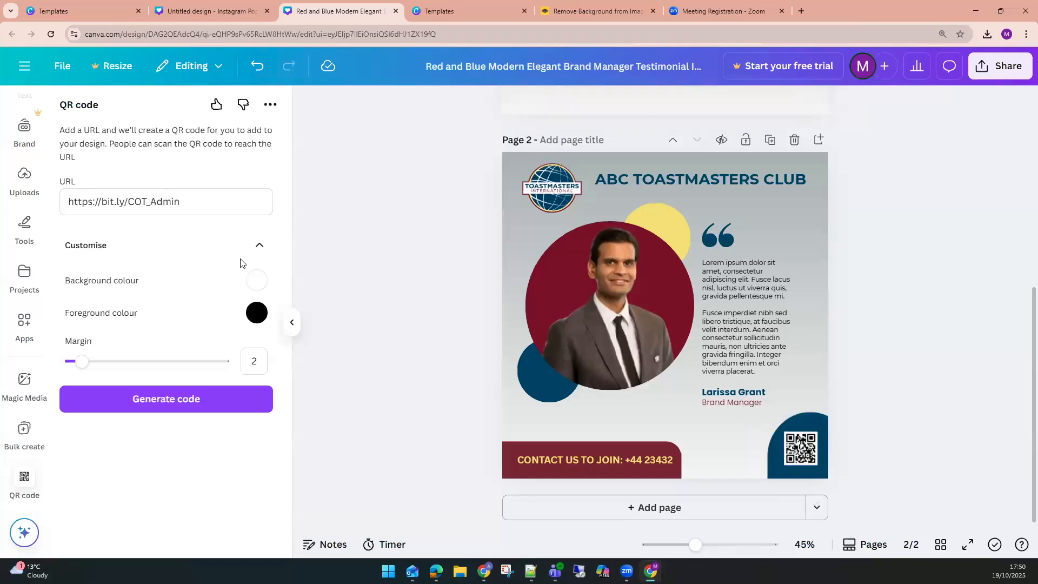
left_click(257, 257)
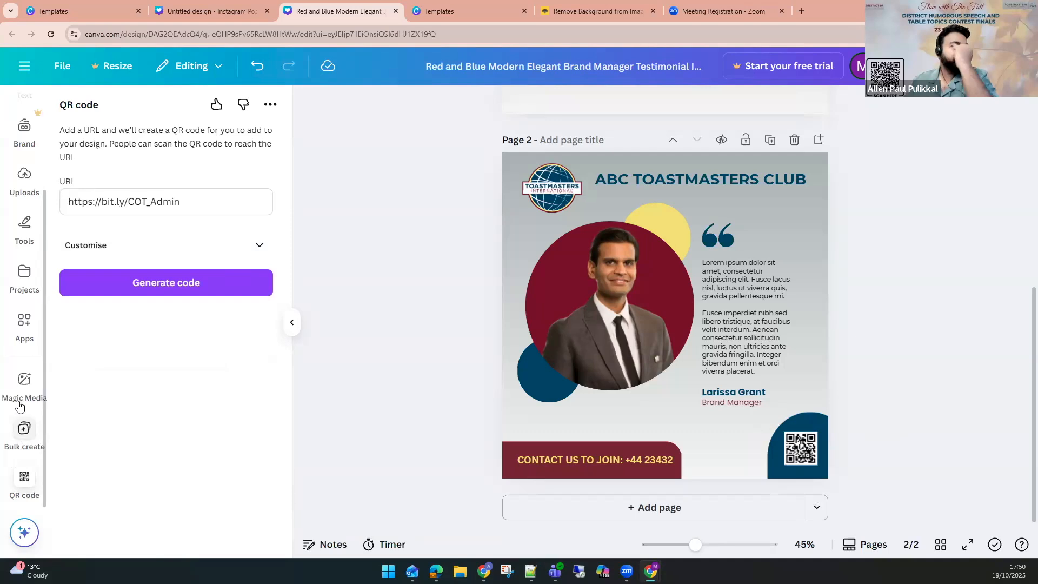
Browse the Apps panel for available QR code generator apps.
left_click(16, 330)
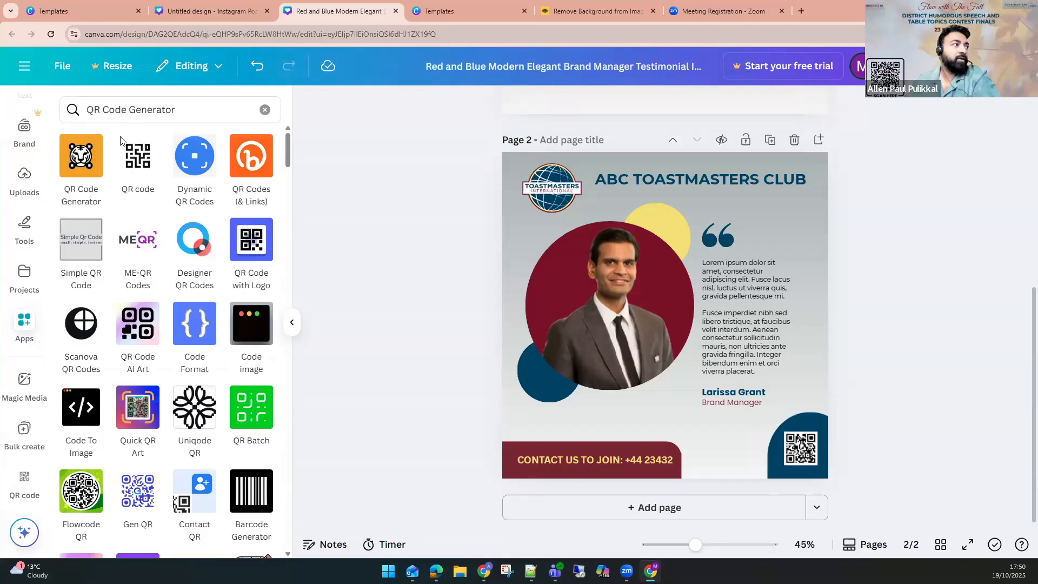
left_click(264, 109)
scroll(156, 411, "down", 3)
scroll(156, 417, "down", 5)
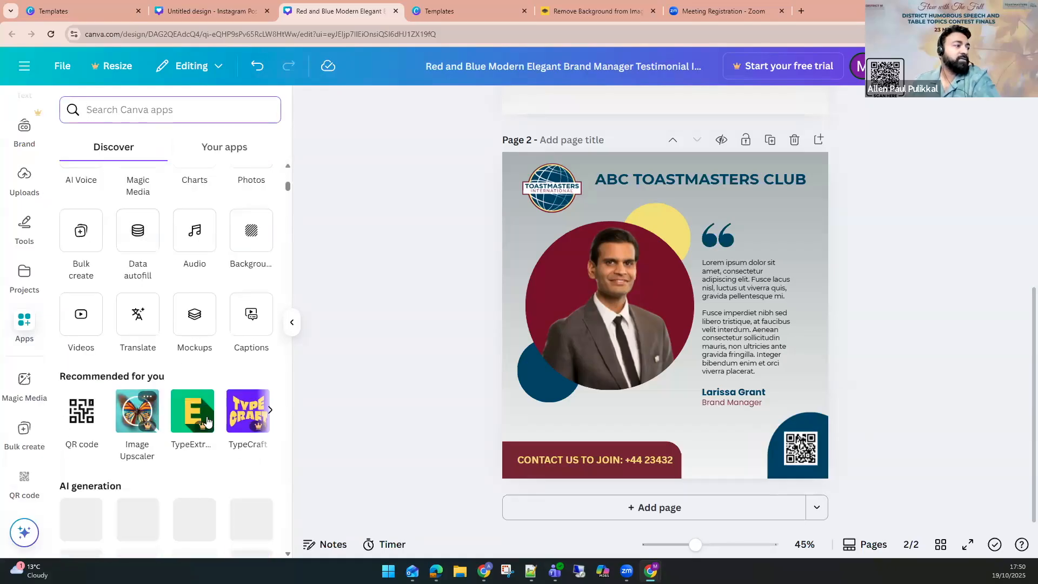
scroll(271, 368, "down", 1)
scroll(216, 389, "down", 3)
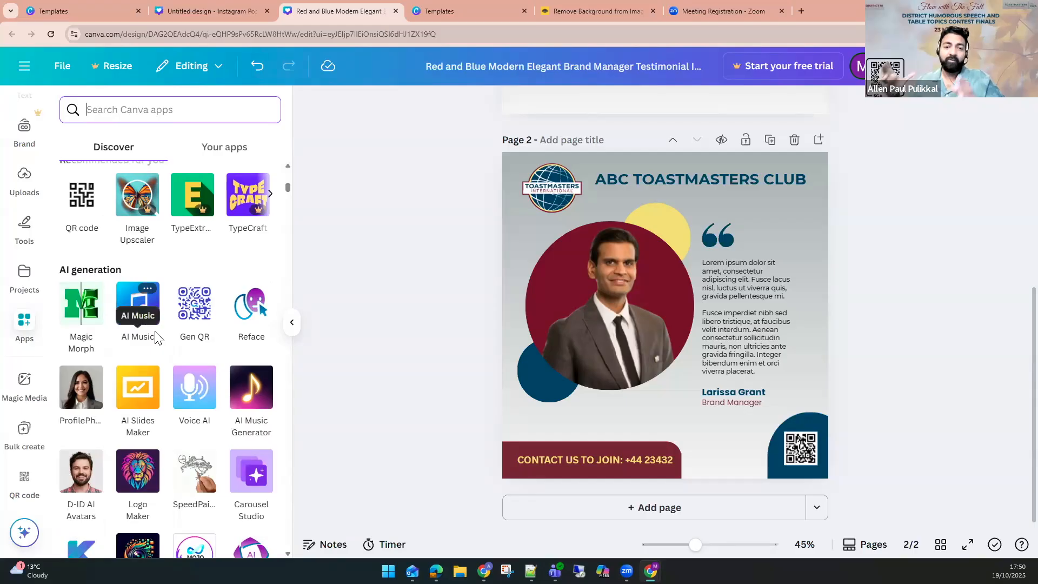
left_click(872, 274)
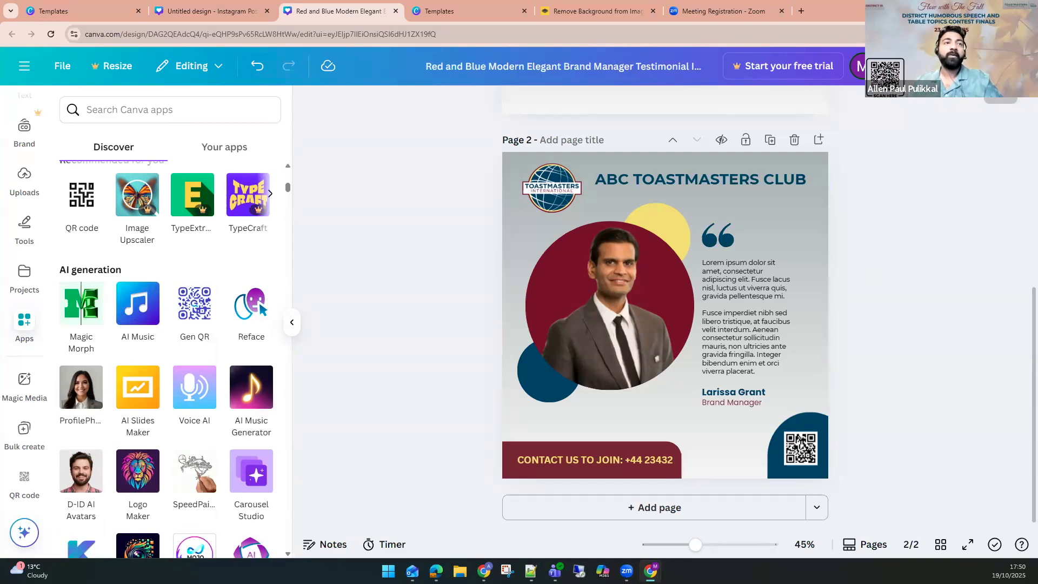
left_click(994, 66)
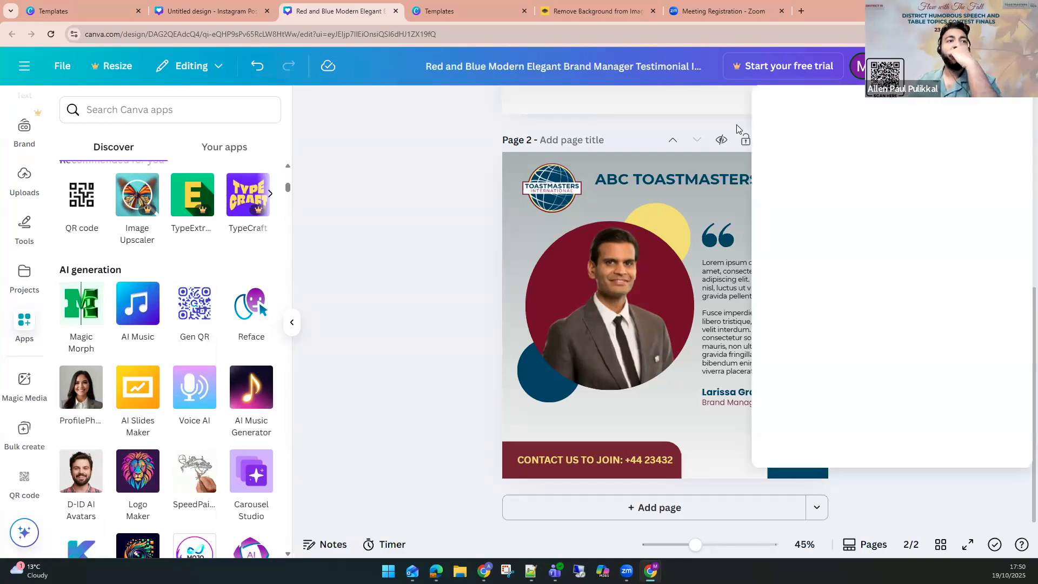
left_click(462, 163)
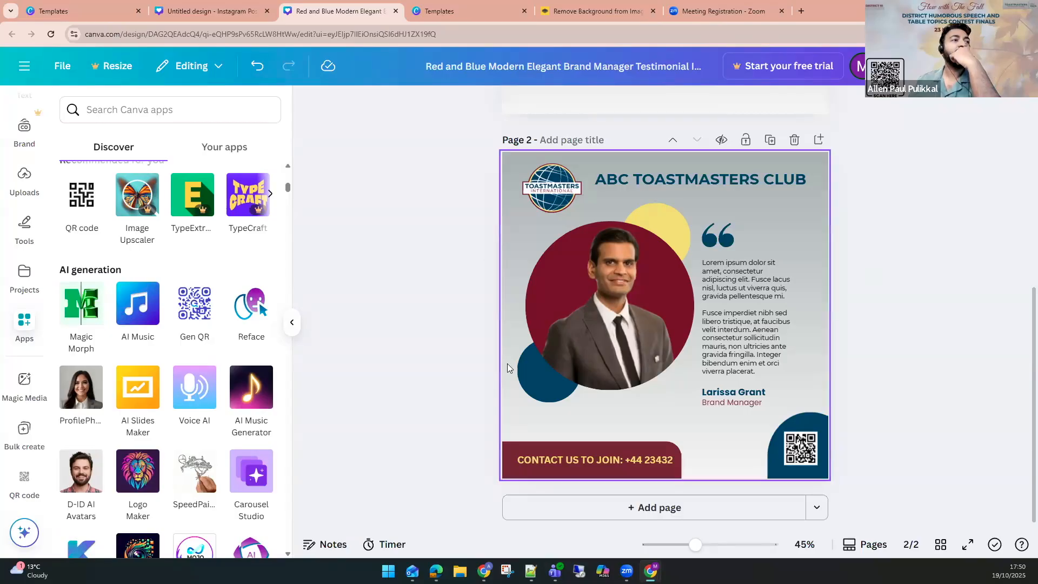
Make a copy of the whole testimonial design.
scroll(508, 363, "up", 4)
scroll(508, 364, "down", 1)
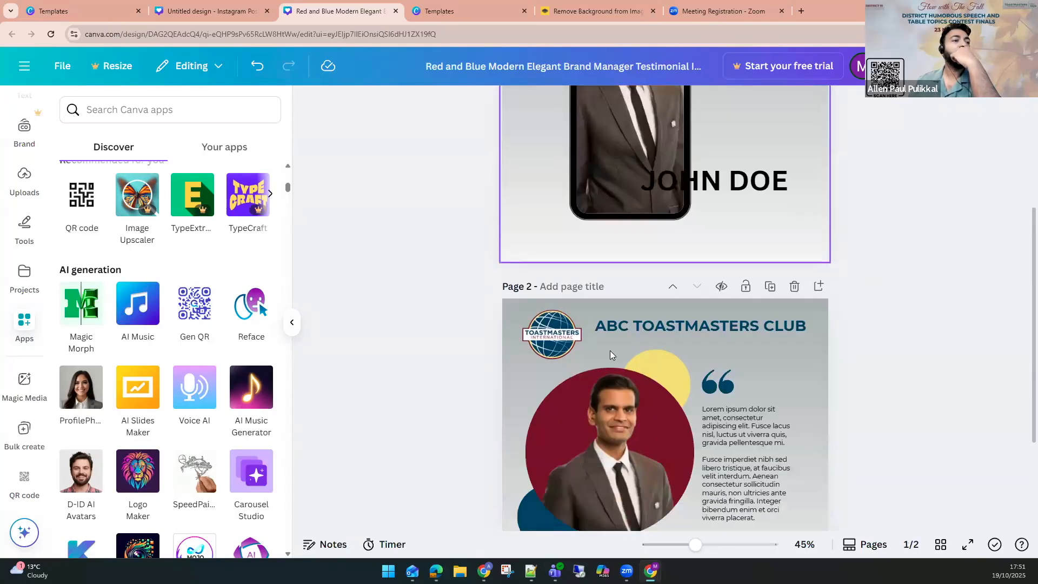
left_click(672, 287)
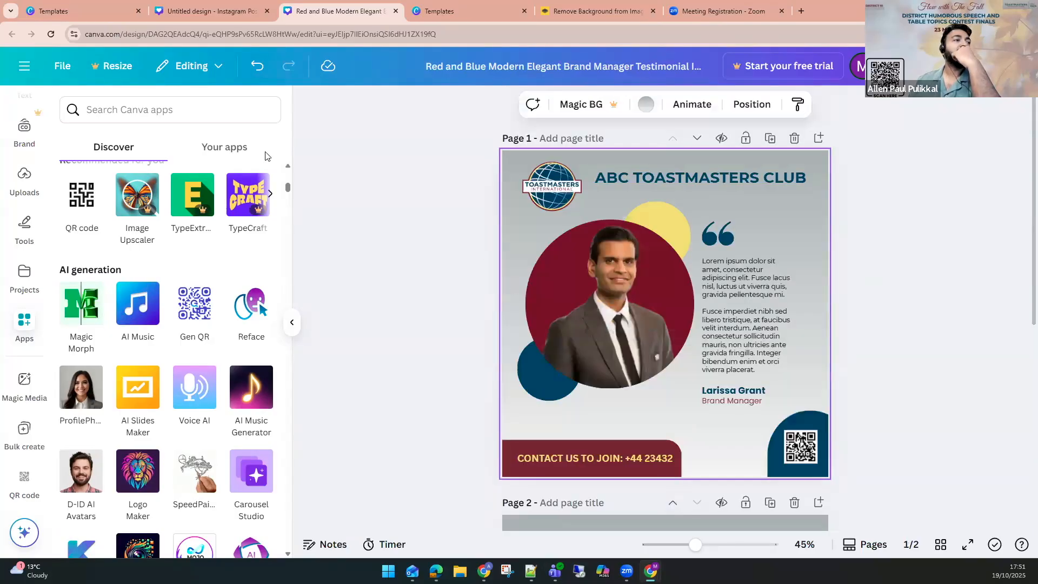
left_click(61, 71)
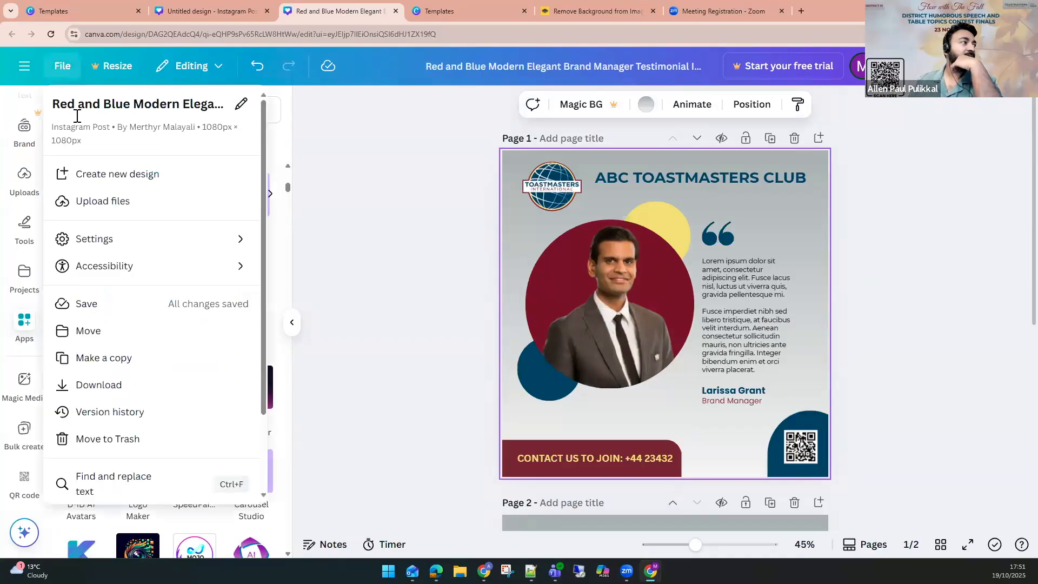
left_click(106, 369)
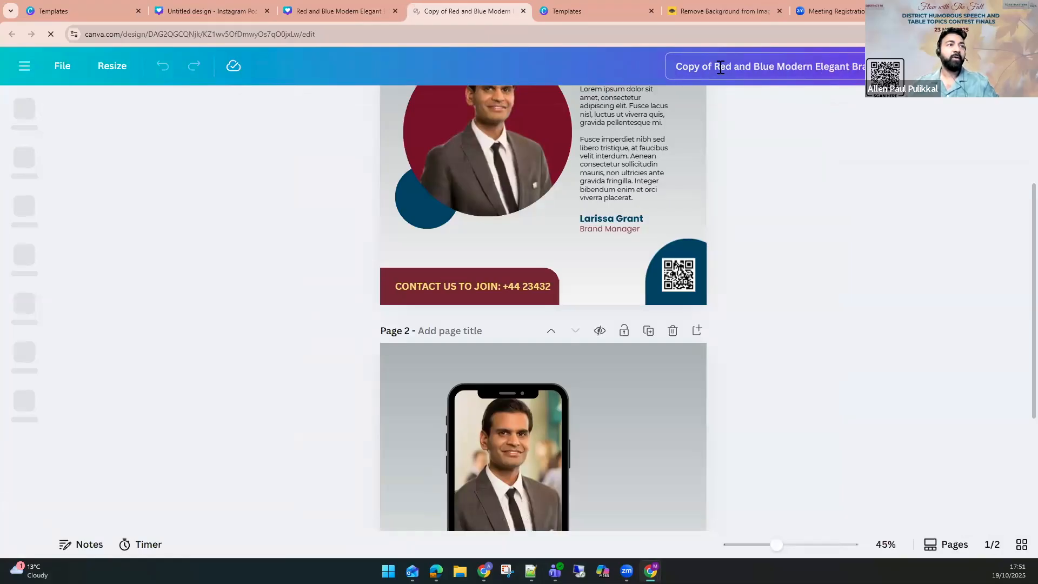
Rename the copied design as "This is for people who attended training".
key("ctrl+a")
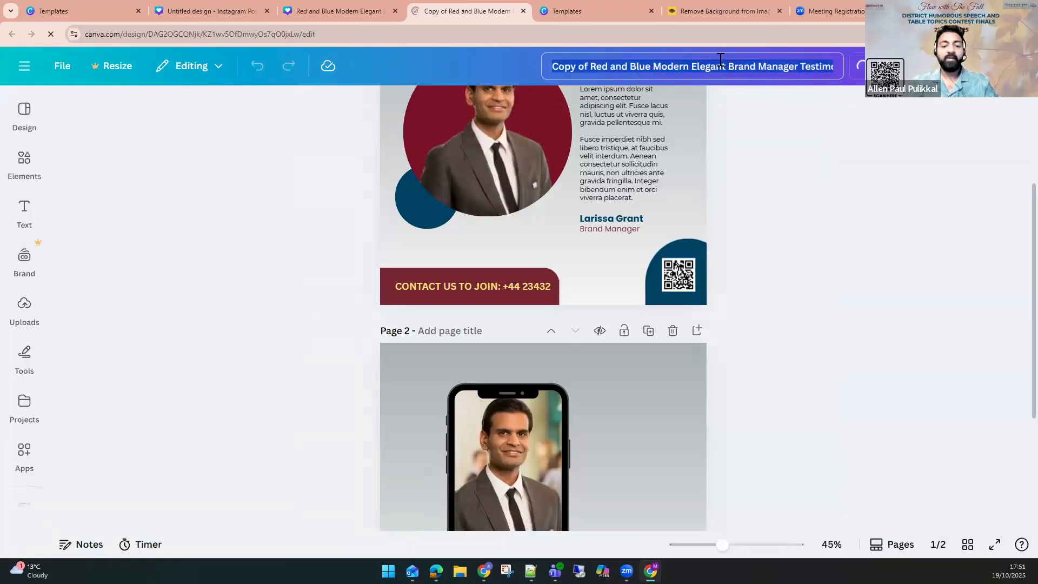
type("tHIS IS")
key("ctrl+a")
type("T")
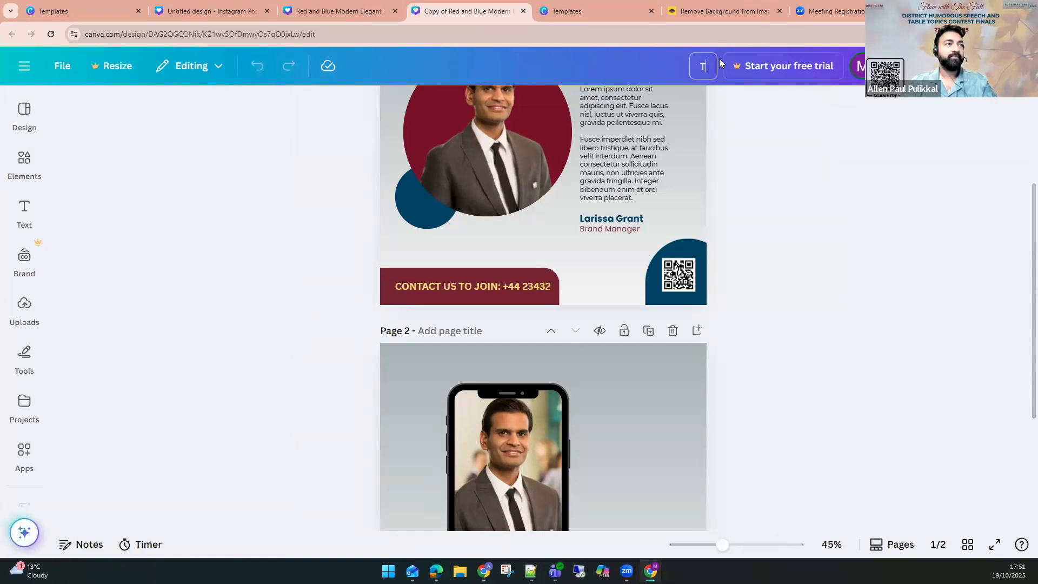
type("his is for ")
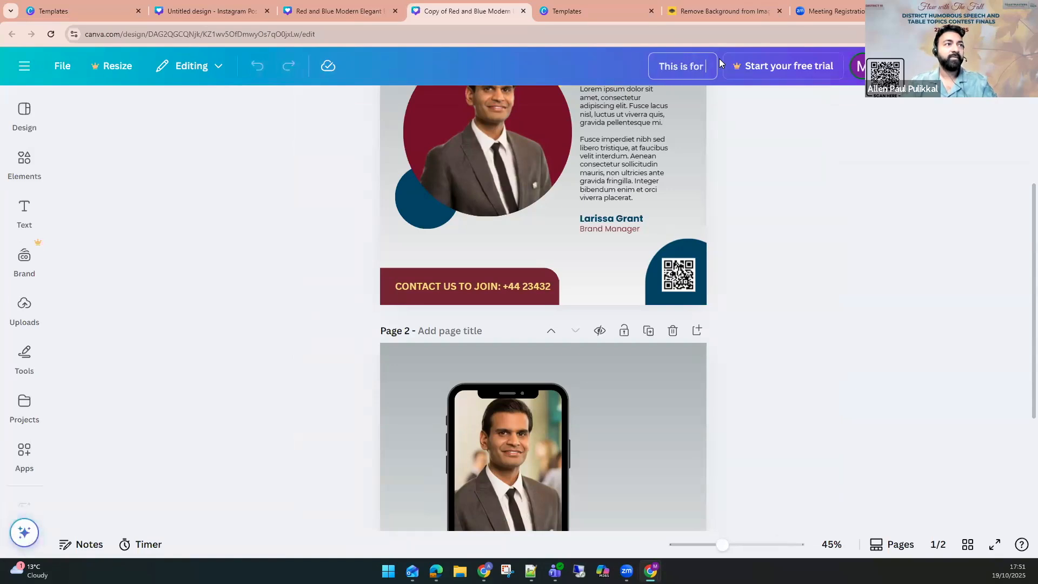
type("people who attend")
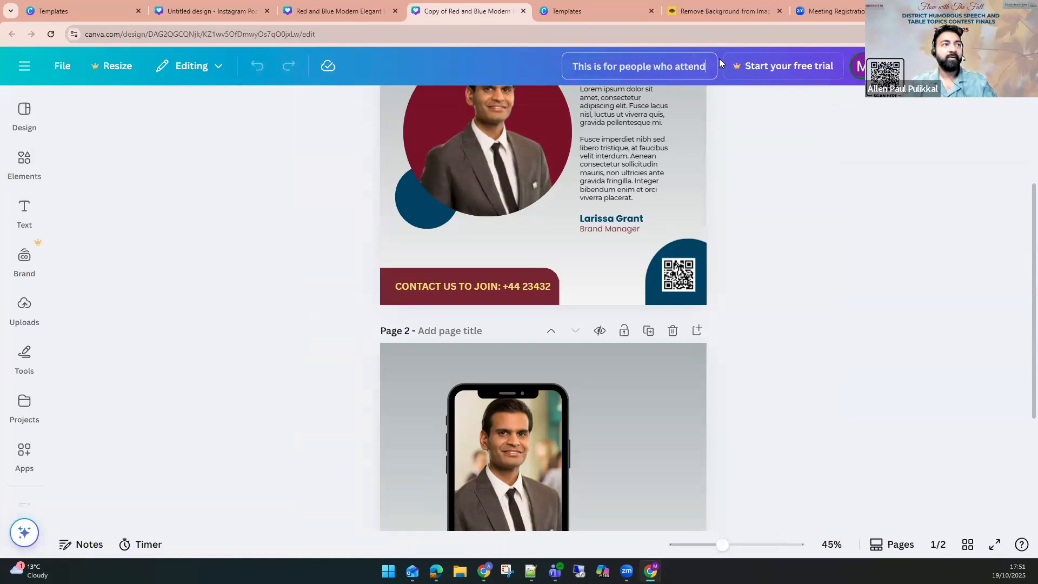
type("ed training")
key("Return")
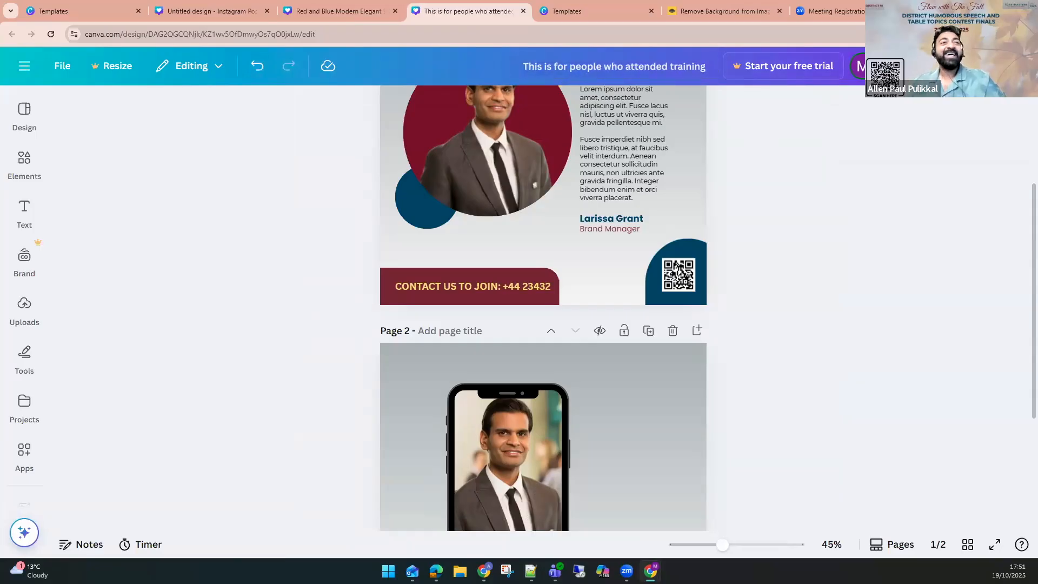
Set sharing to anyone with the link with edit access and copy the share link.
left_click(998, 66)
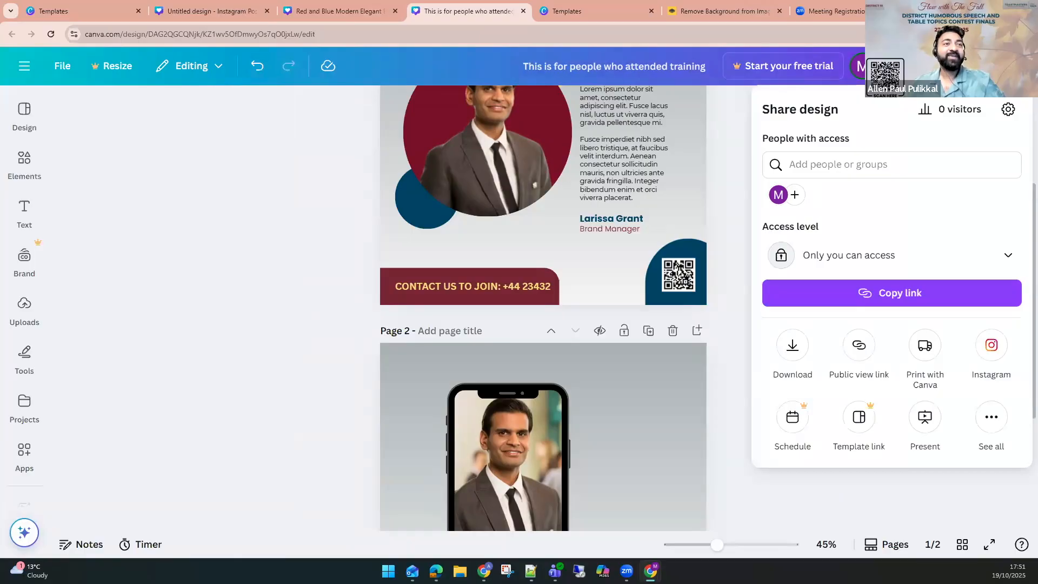
left_click(856, 260)
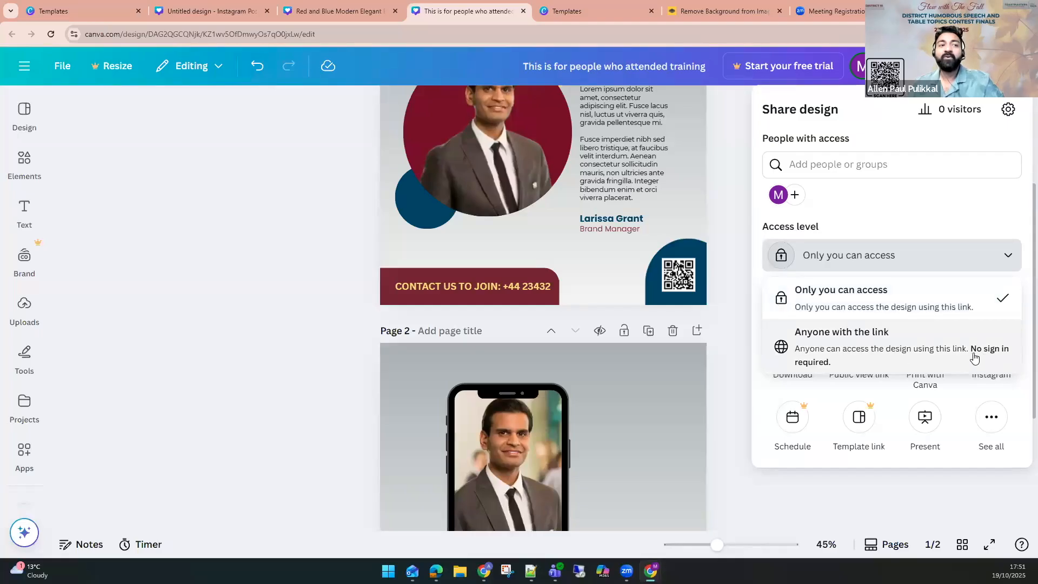
left_click(877, 354)
left_click(995, 266)
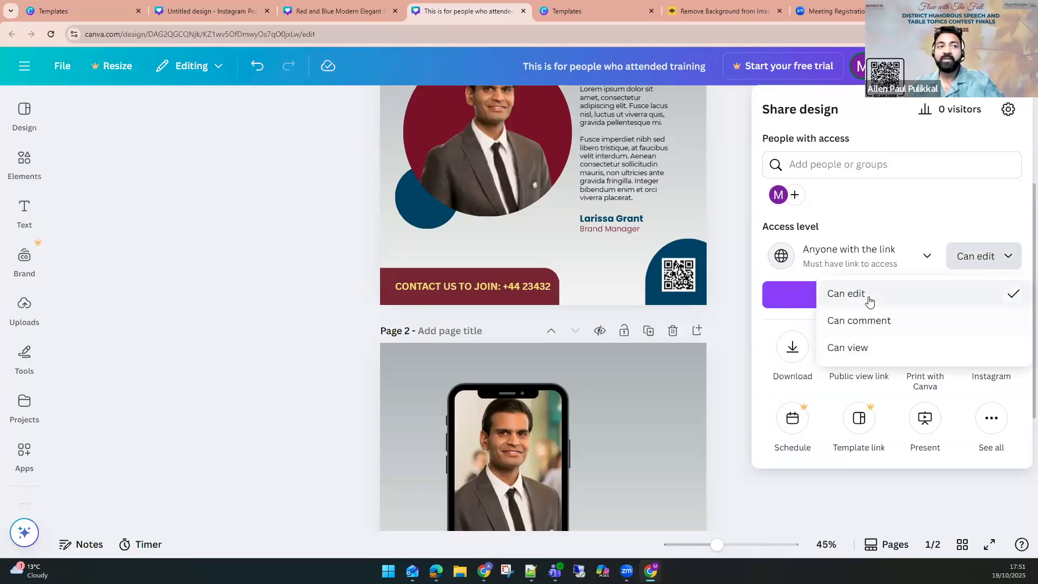
left_click(889, 303)
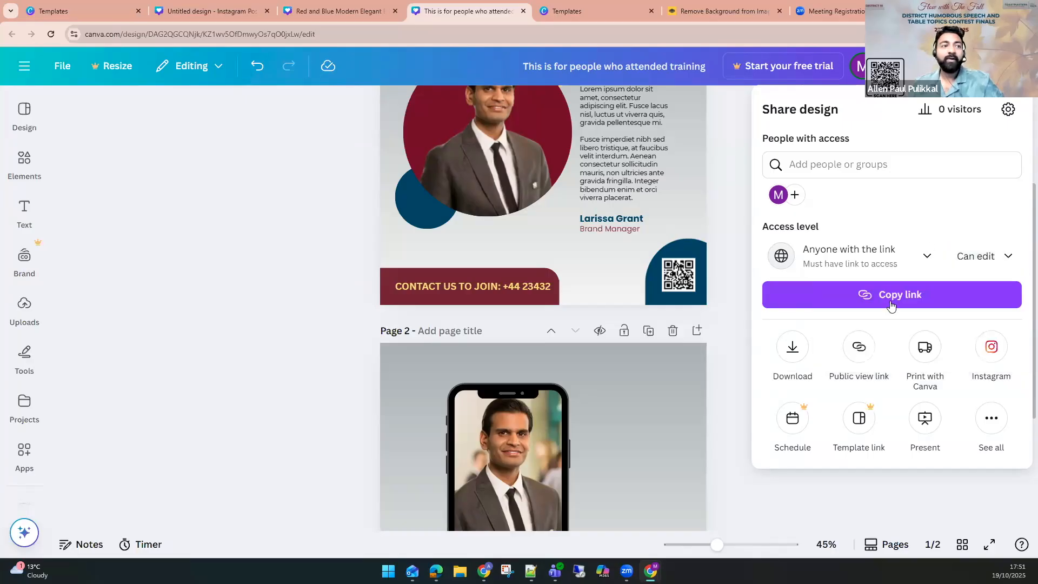
left_click(819, 264)
left_click(869, 261)
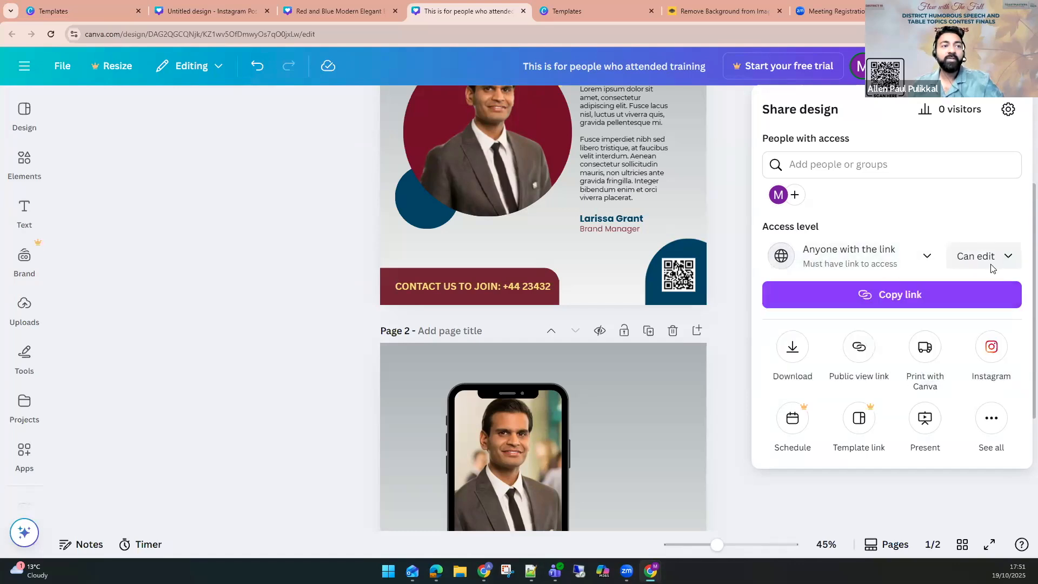
left_click(868, 298)
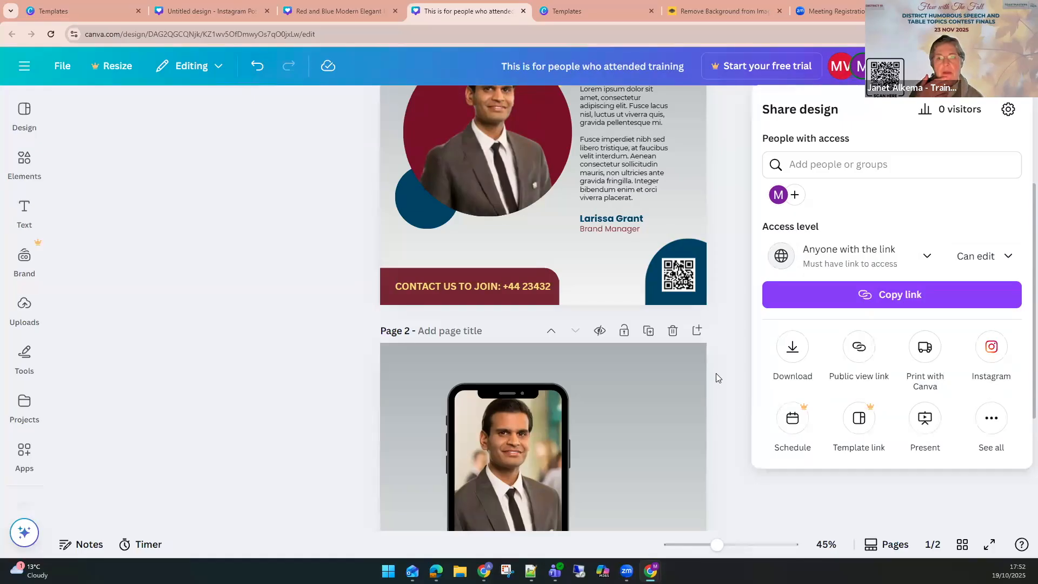
left_click(727, 348)
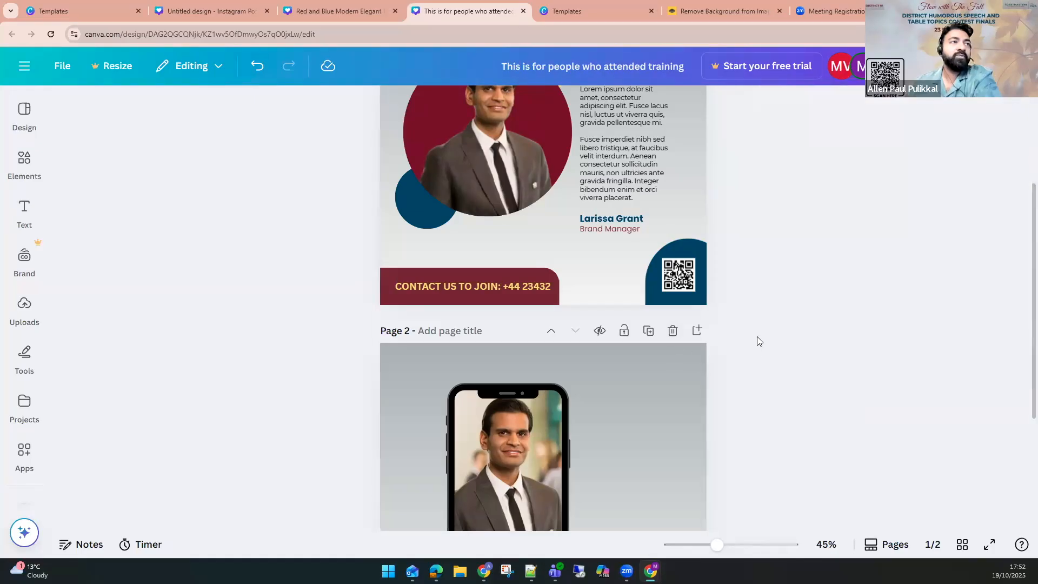
Delete the second page from the copied design.
scroll(757, 336, "up", 3)
scroll(626, 445, "down", 6)
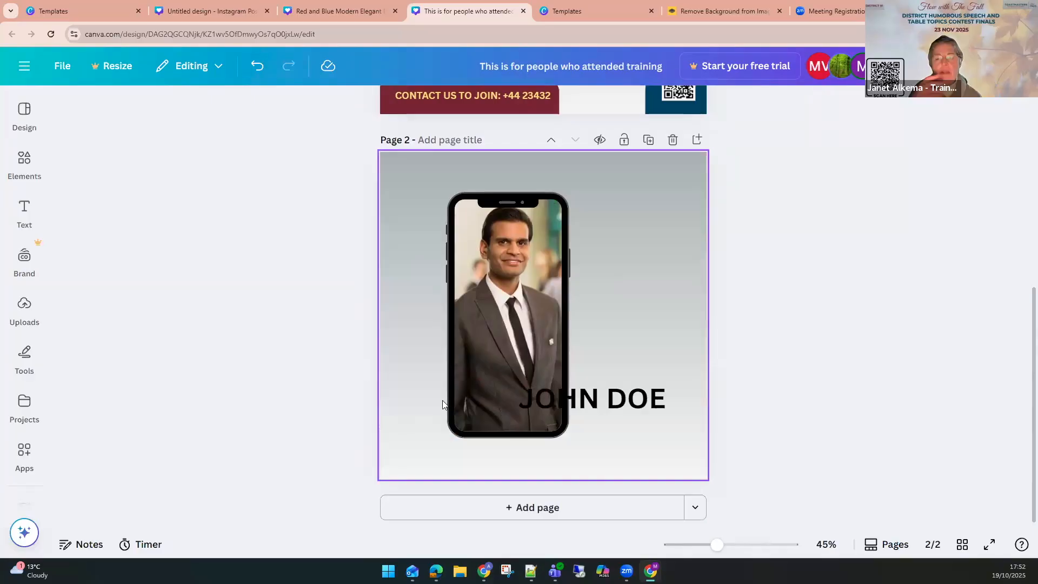
scroll(721, 210, "up", 4)
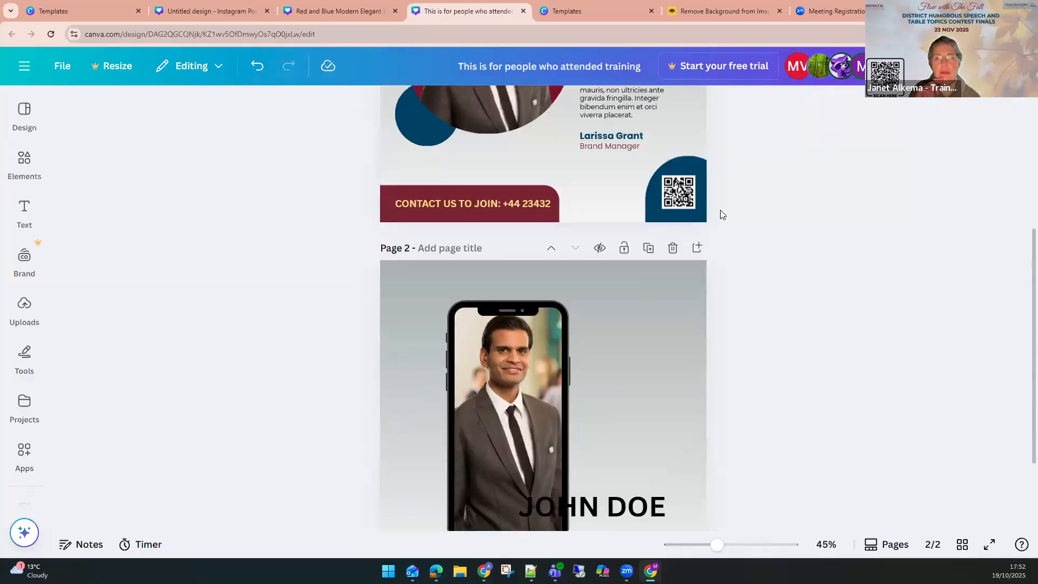
scroll(672, 368, "down", 1)
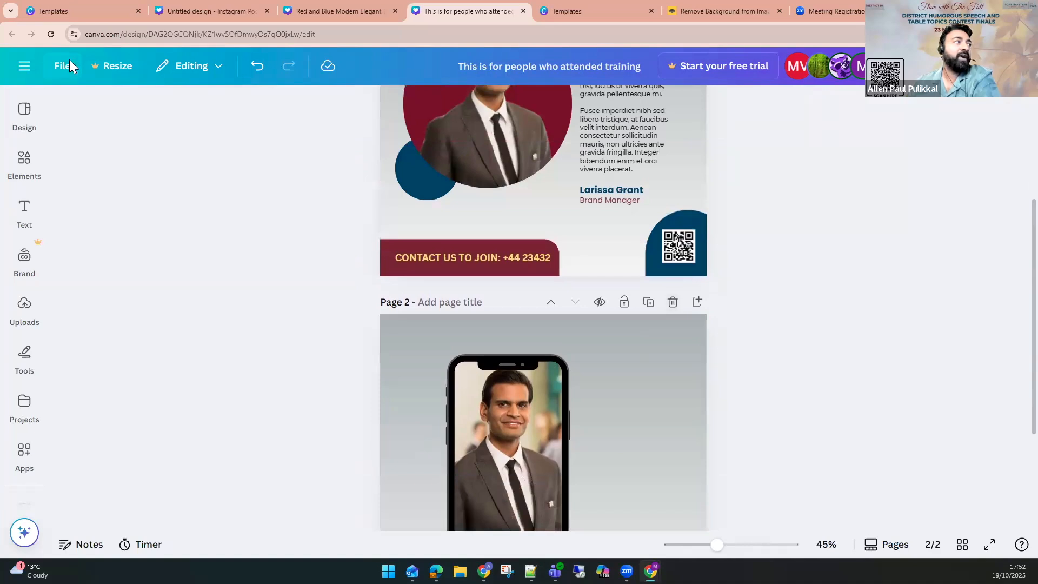
left_click(69, 61)
left_click(679, 308)
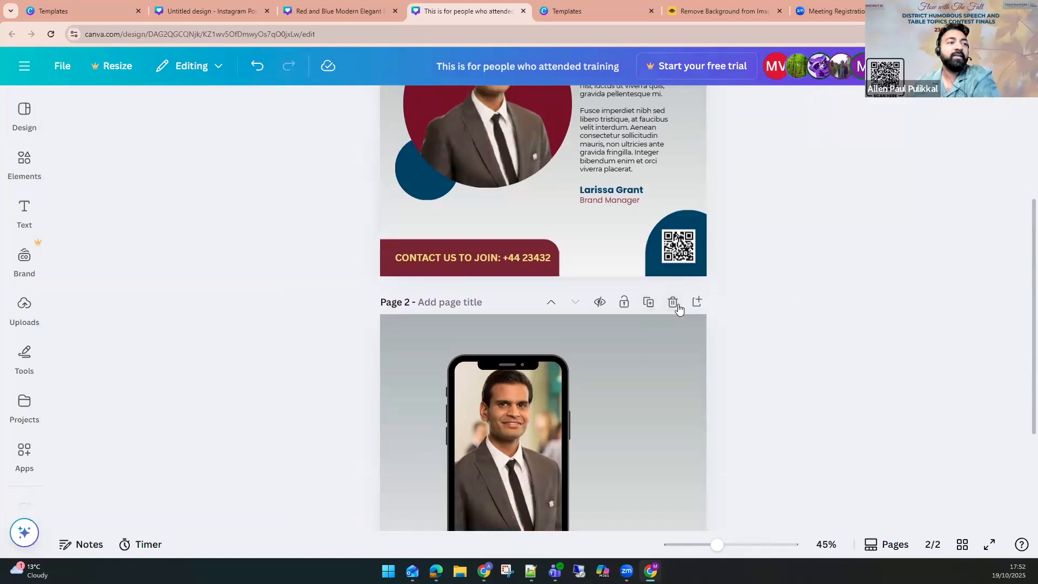
left_click(674, 304)
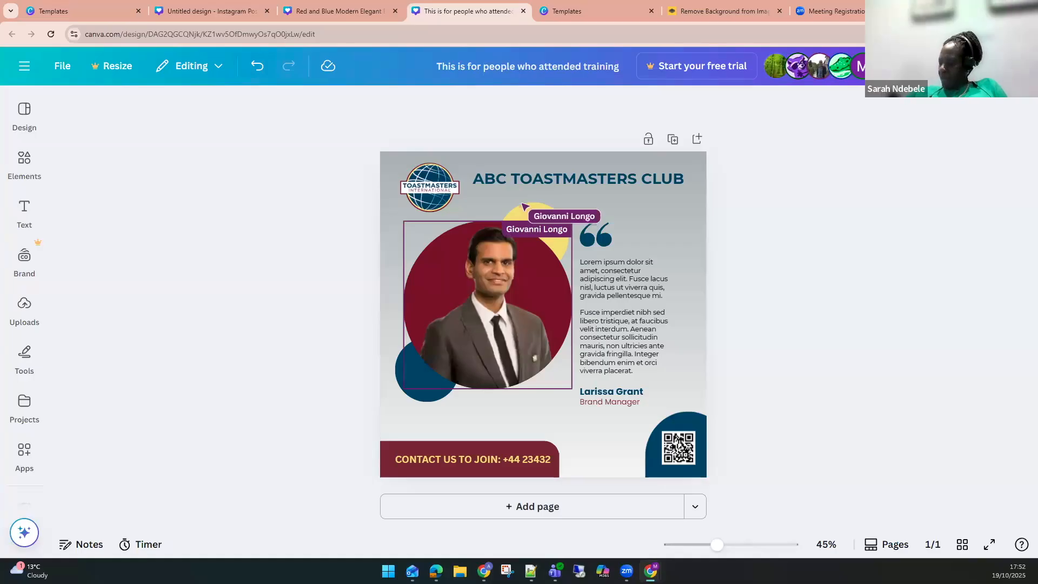
Review the share settings' link access and permission options for the design.
left_click(999, 66)
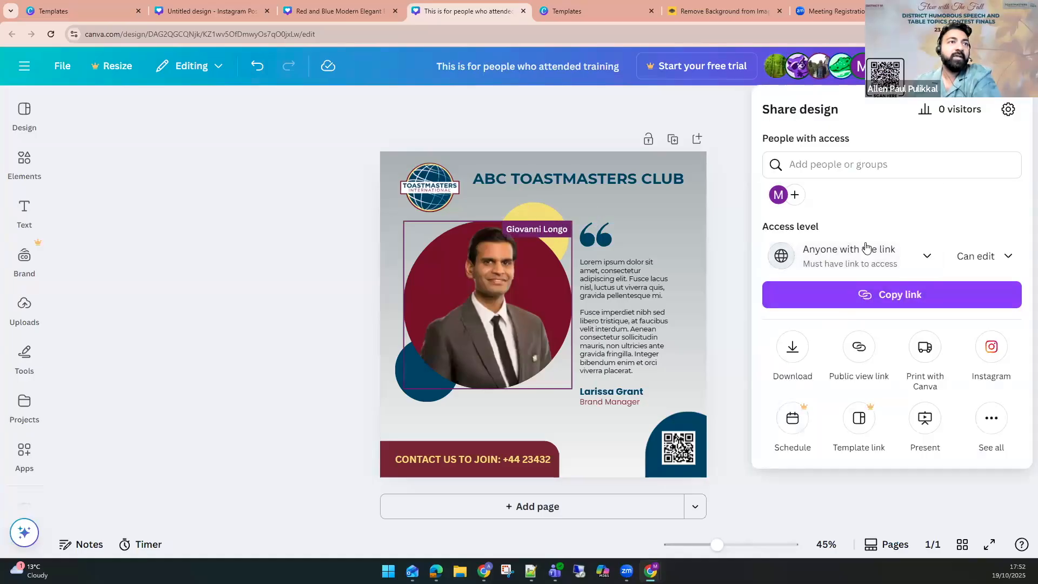
left_click(827, 270)
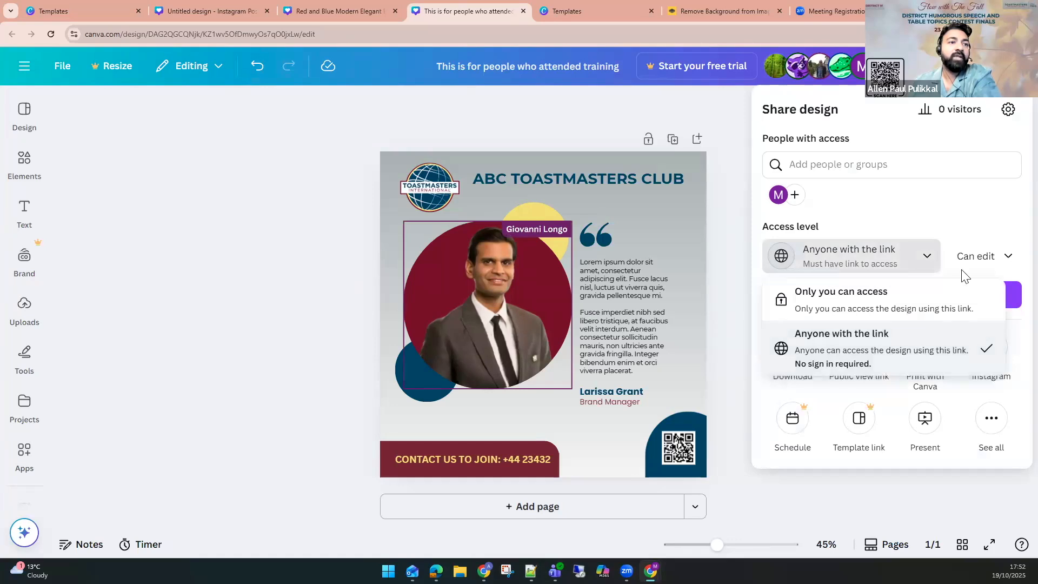
left_click(981, 256)
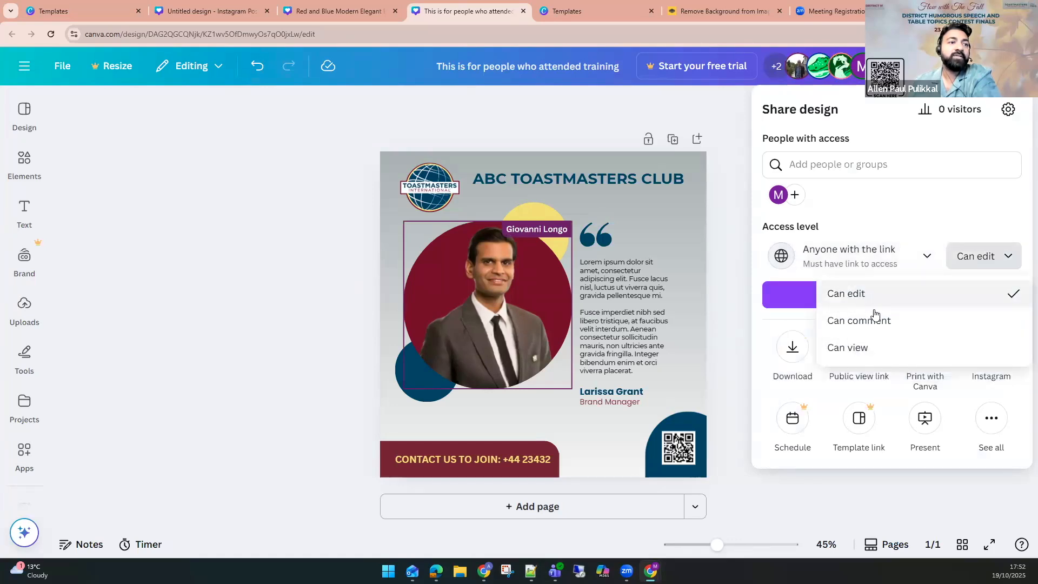
left_click(984, 207)
left_click(308, 345)
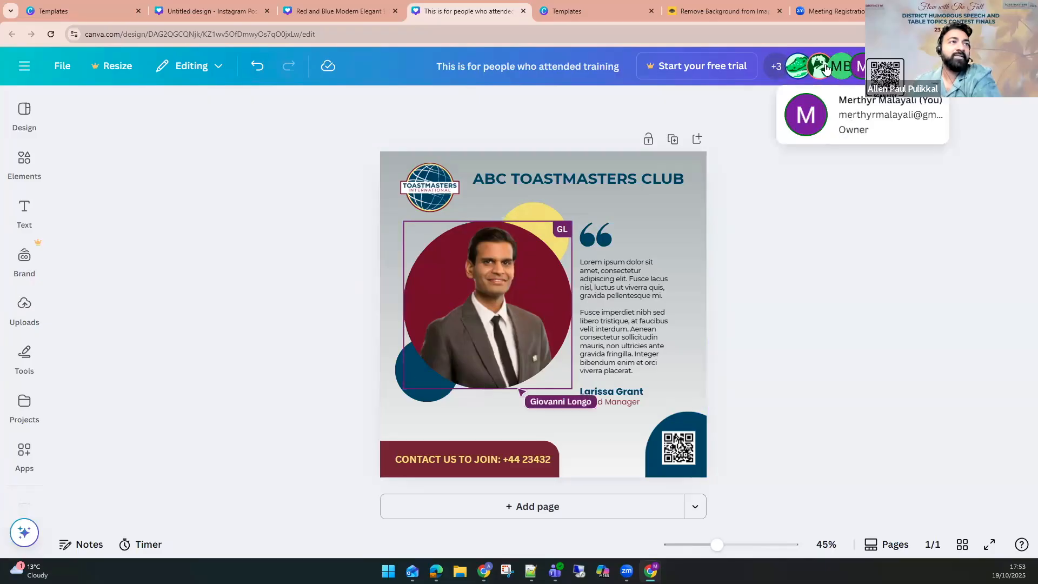
Compare the original testimonial design with the copied one.
mouse_move(800, 78)
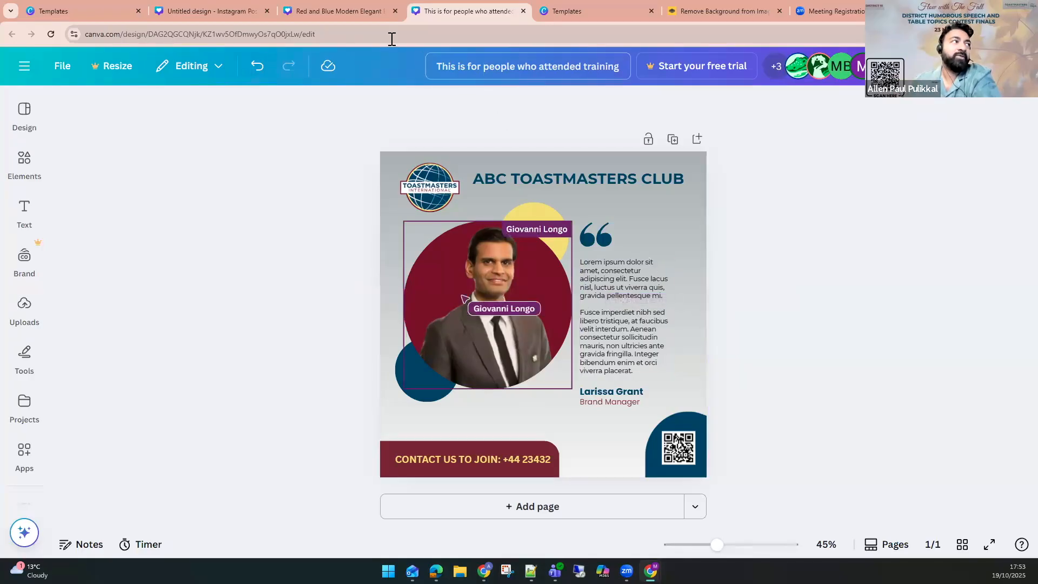
left_click(339, 18)
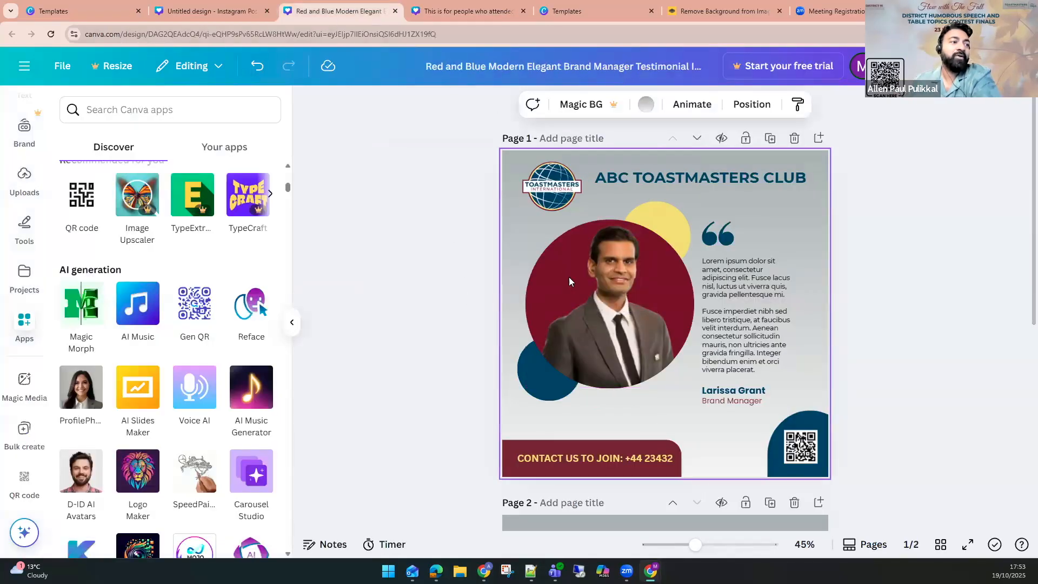
scroll(633, 360, "down", 4)
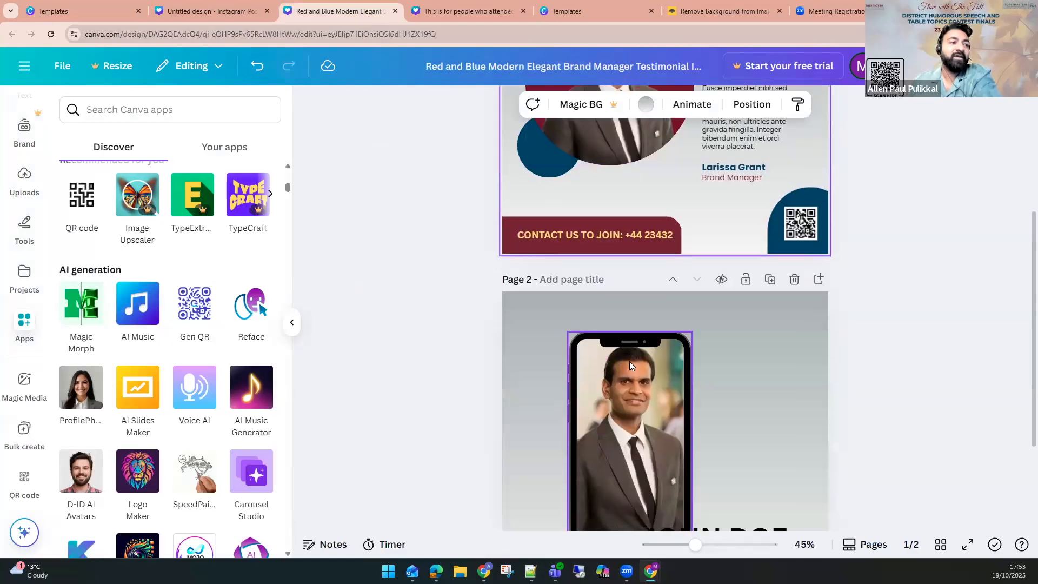
scroll(630, 366, "down", 3)
scroll(655, 342, "up", 7)
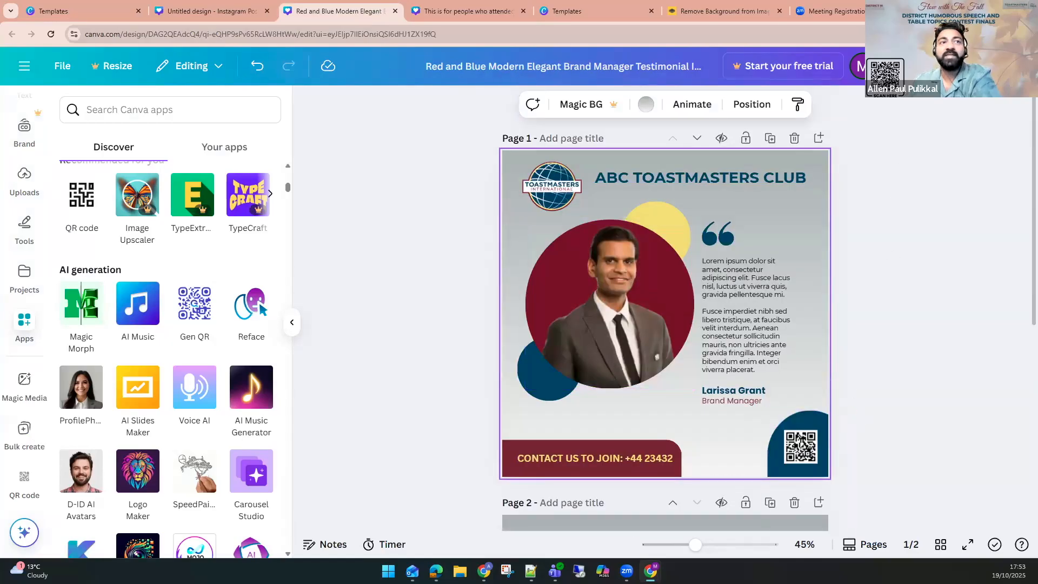
left_click(468, 11)
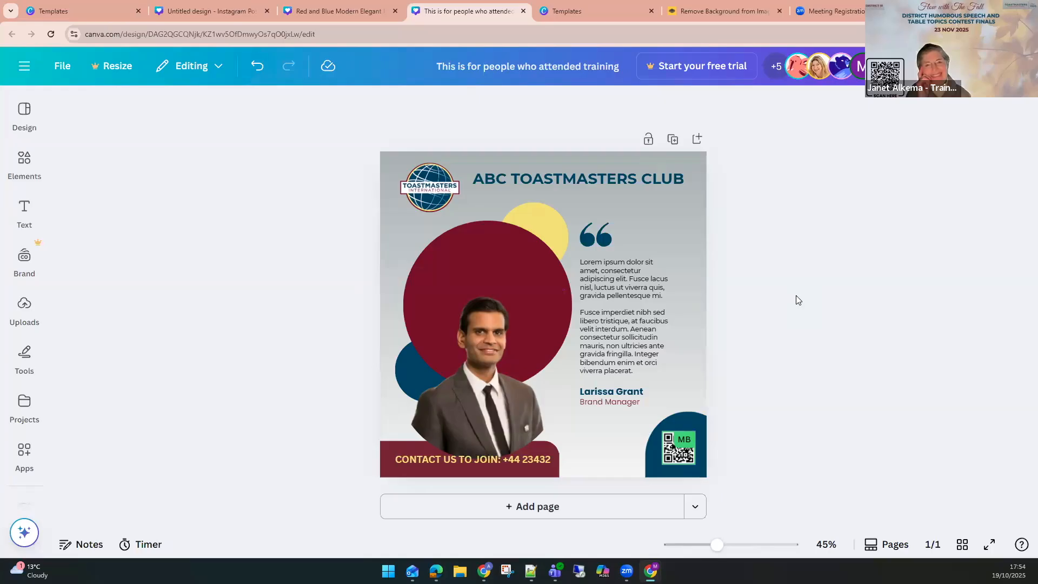
left_click(334, 11)
left_click(558, 321)
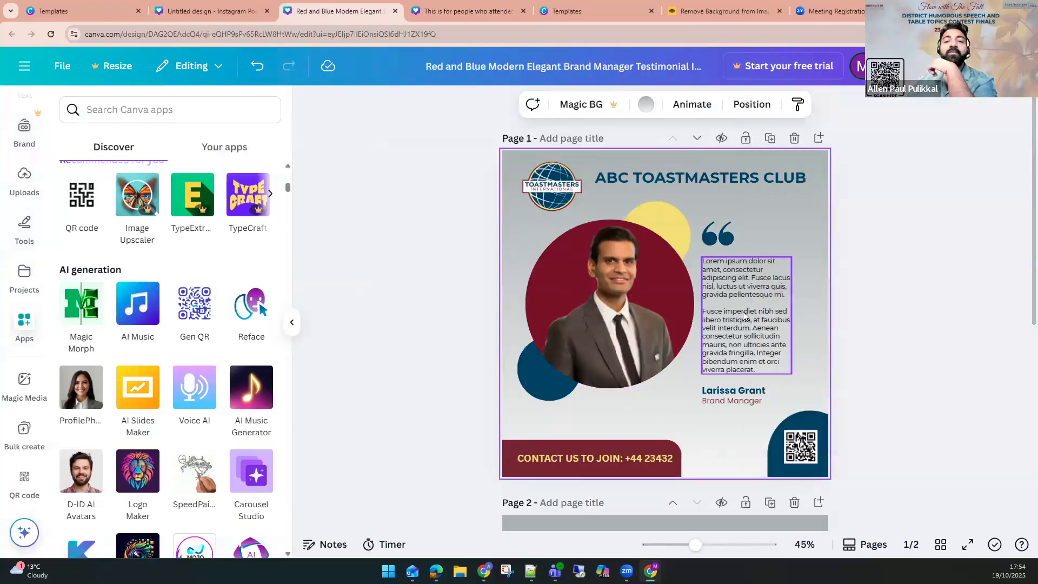
left_click(457, 11)
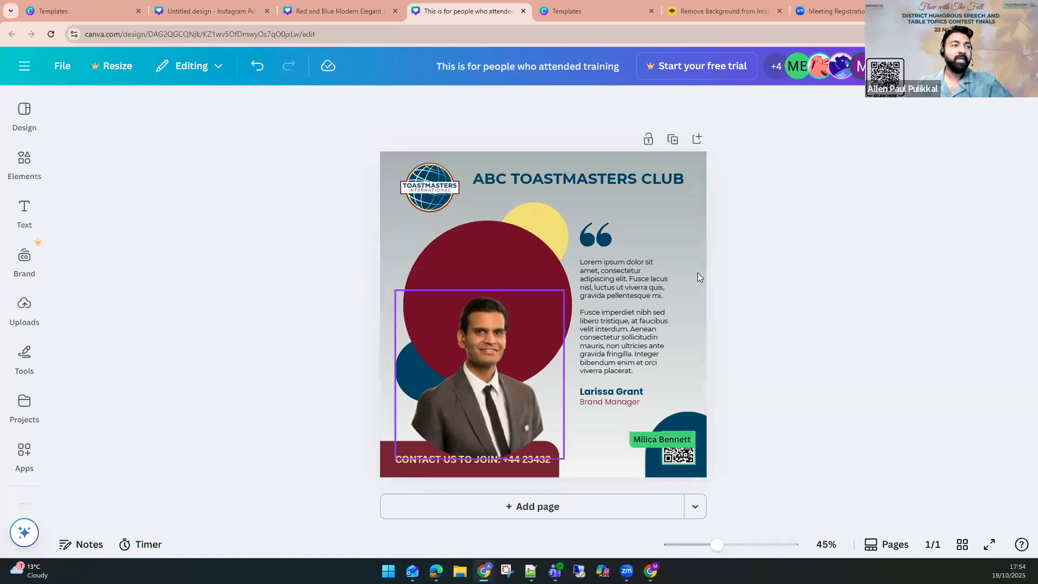
Undo the portrait photo's move so it sits back inside the maroon circle.
left_click_drag(750, 237, 634, 352)
left_click_drag(470, 406, 586, 333)
left_click(446, 308)
key("ctrl+z")
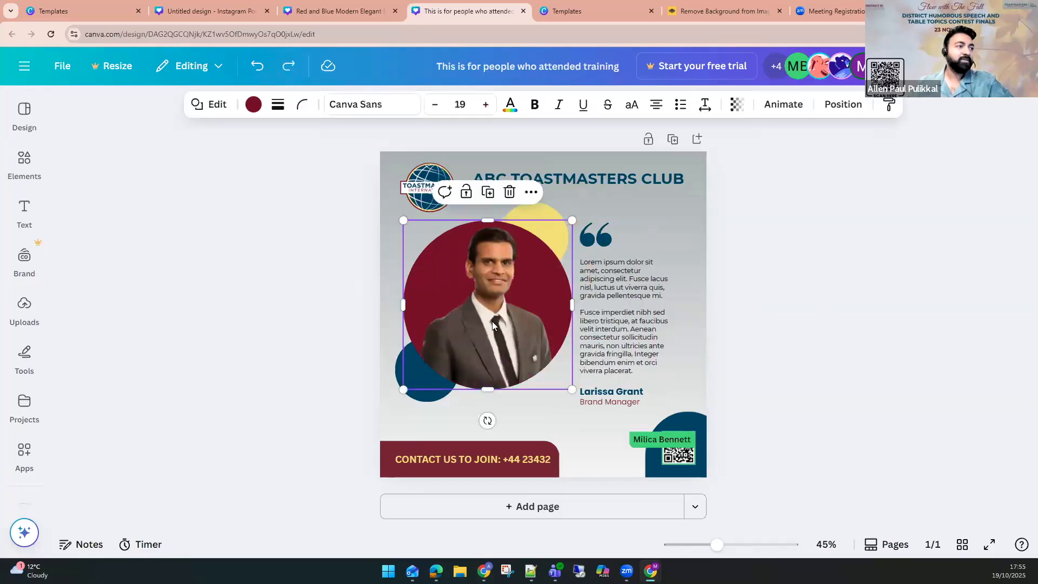
Group the portrait photo together with the maroon, blue and yellow circle shapes.
left_click(502, 339, "shift")
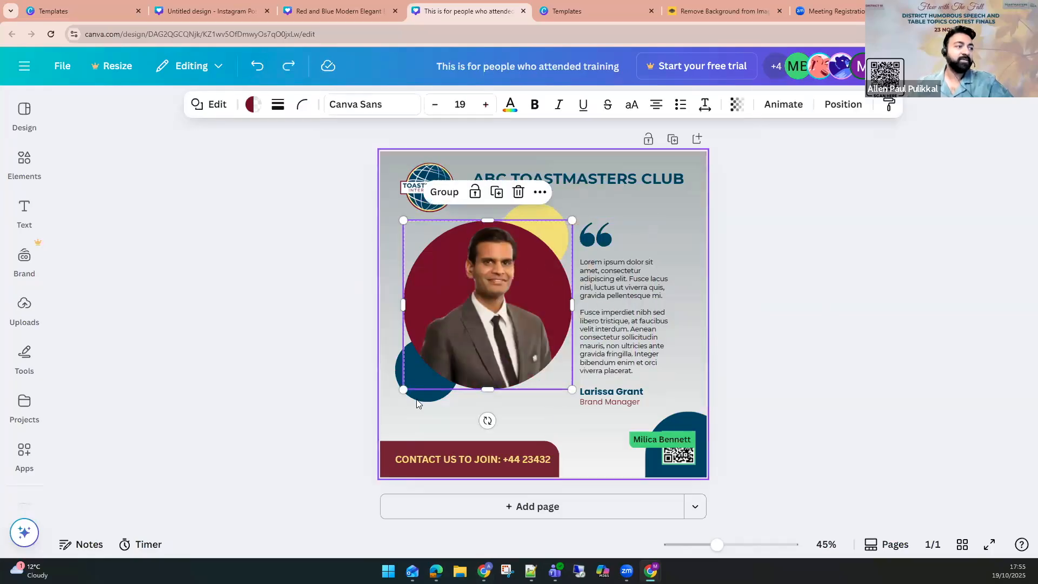
left_click(424, 384, "shift")
left_click(544, 209, "shift")
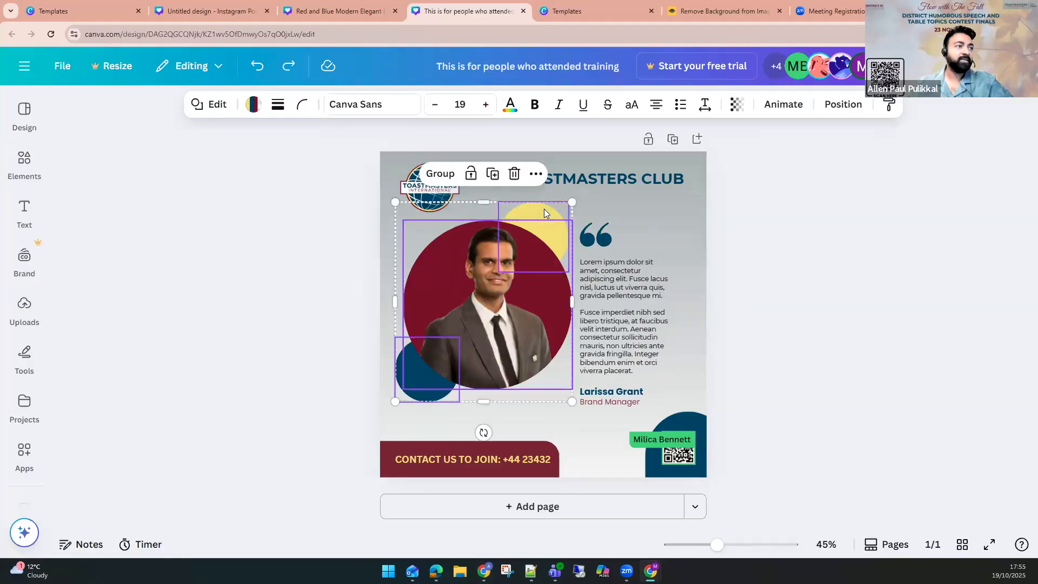
left_click(445, 175)
Resize and reposition the grouped portrait so it sits beside the quote text.
mouse_move(396, 201)
left_mouse_down()
mouse_move(445, 258)
mouse_move(373, 199)
mouse_move(387, 194)
left_mouse_up()
left_click_drag(531, 316, 453, 296)
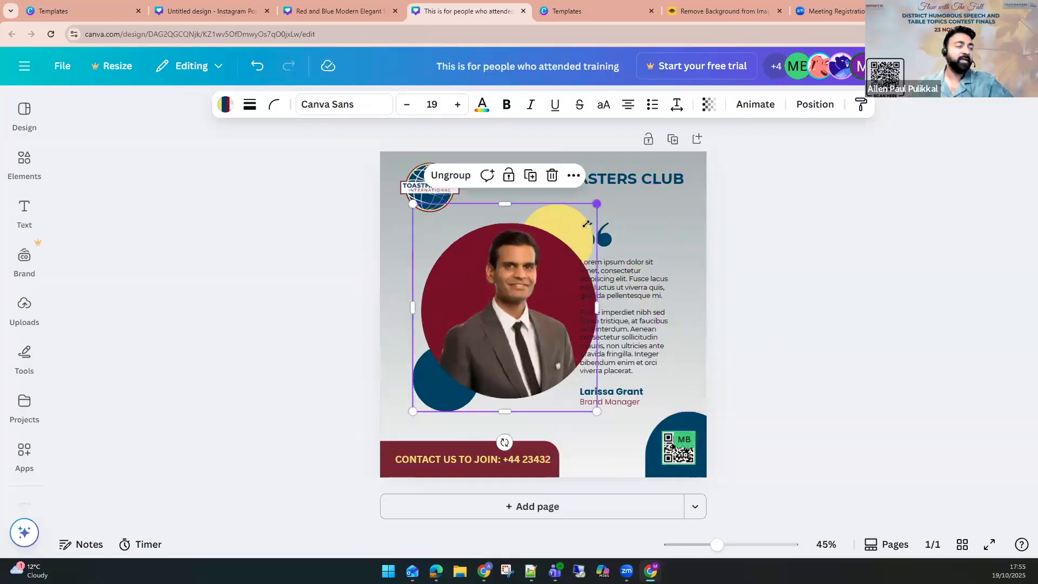
left_click_drag(598, 204, 574, 230)
mouse_move(523, 312)
left_mouse_down()
mouse_move(510, 299)
mouse_move(518, 306)
left_mouse_up()
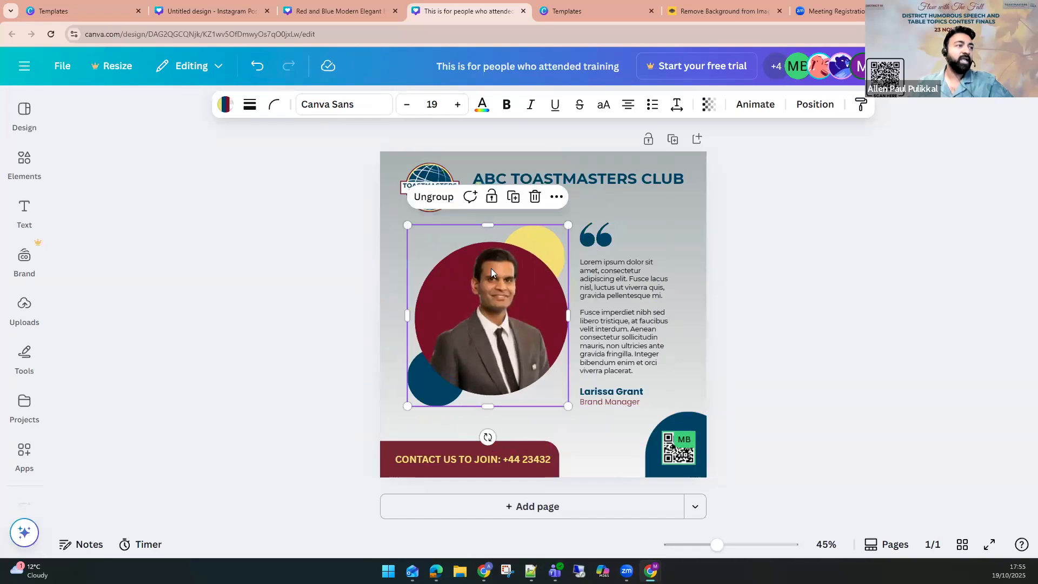
Lock the grouped portrait so collaborators cannot move it.
left_click(490, 197)
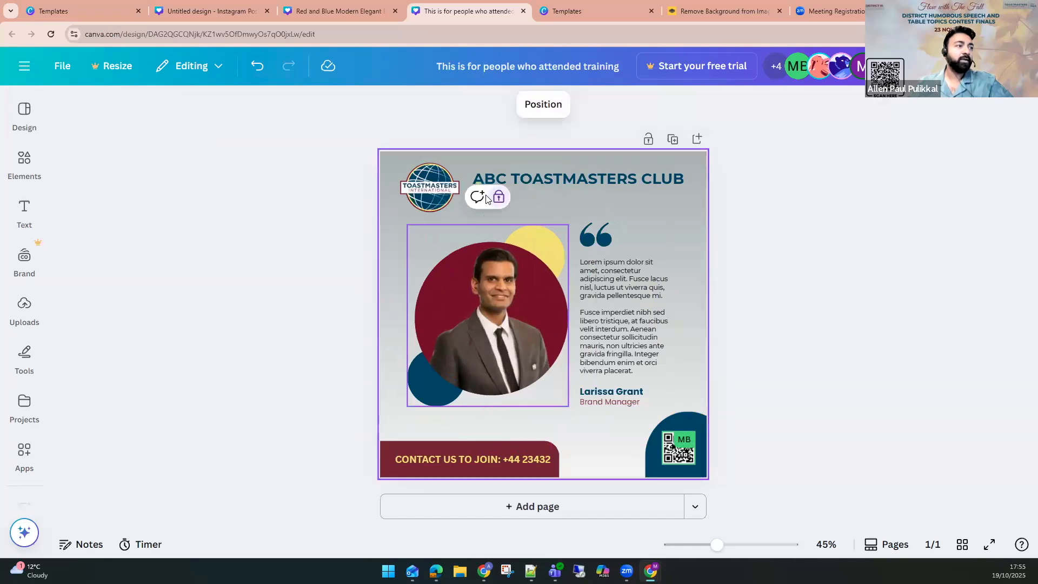
left_click(292, 323)
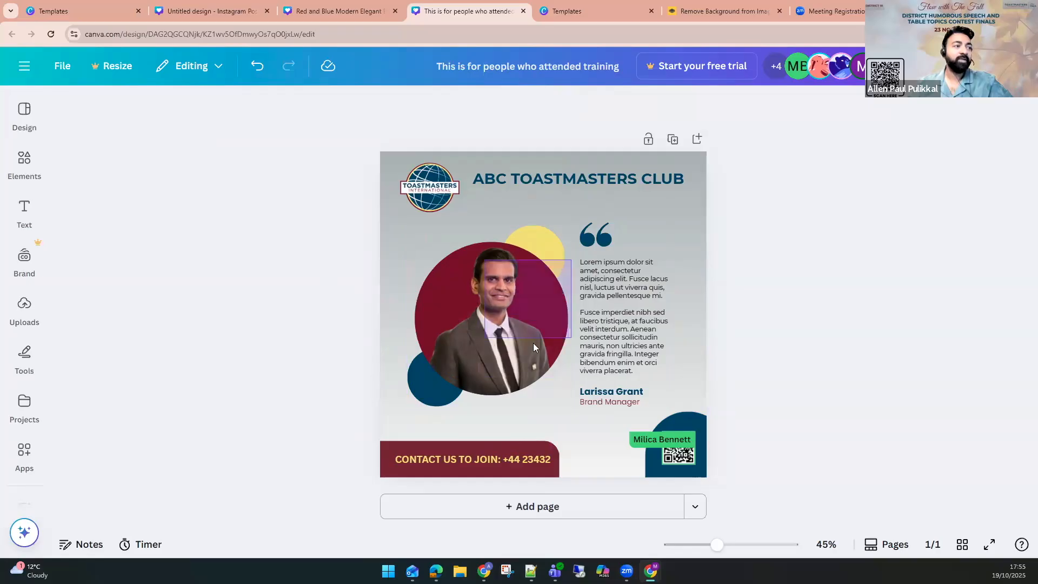
left_click(410, 323)
left_click(437, 310)
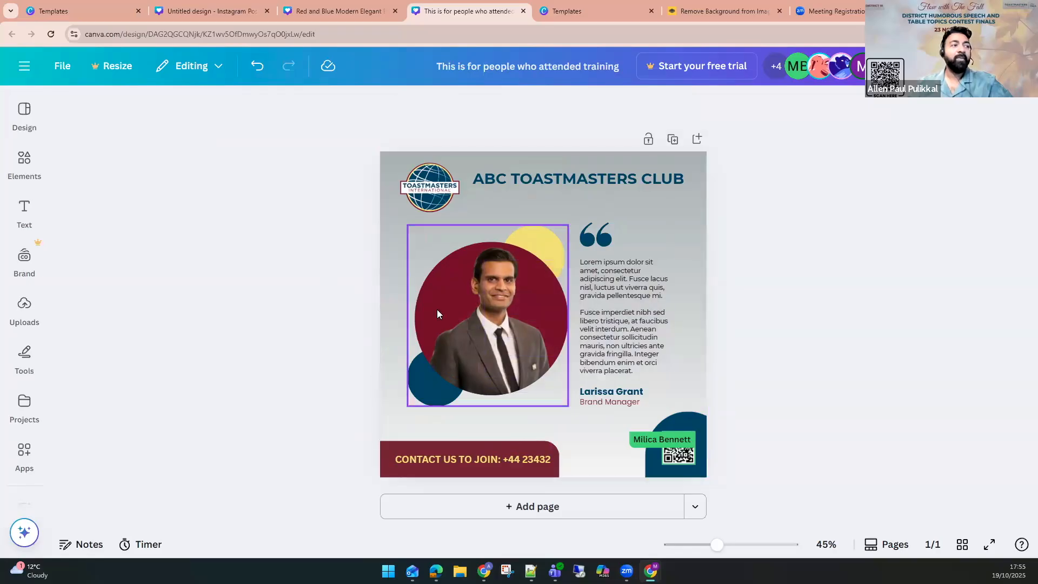
left_click(324, 291)
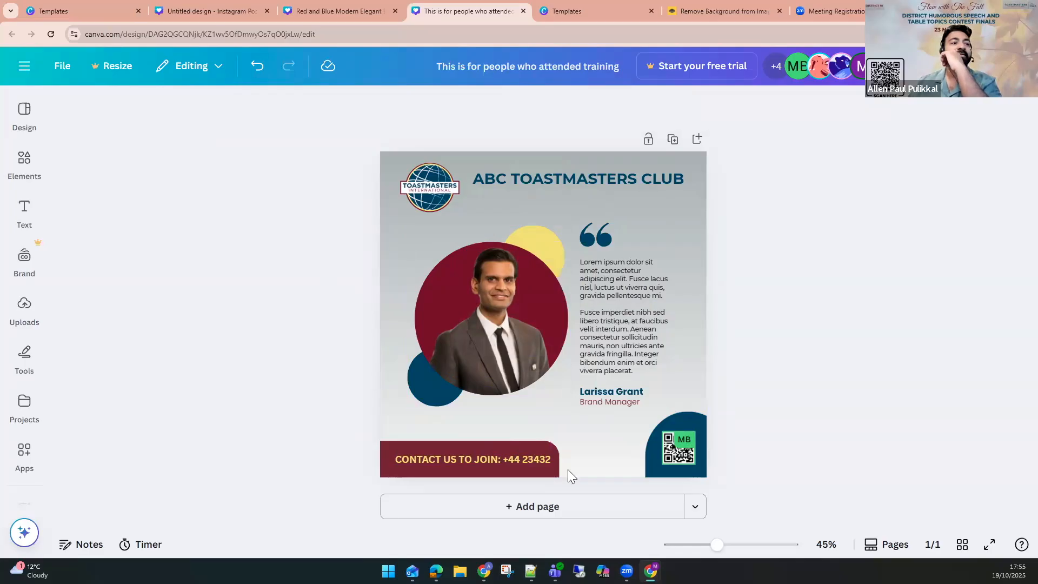
Inspect a collaborator's access level on the shared design.
left_click(821, 76)
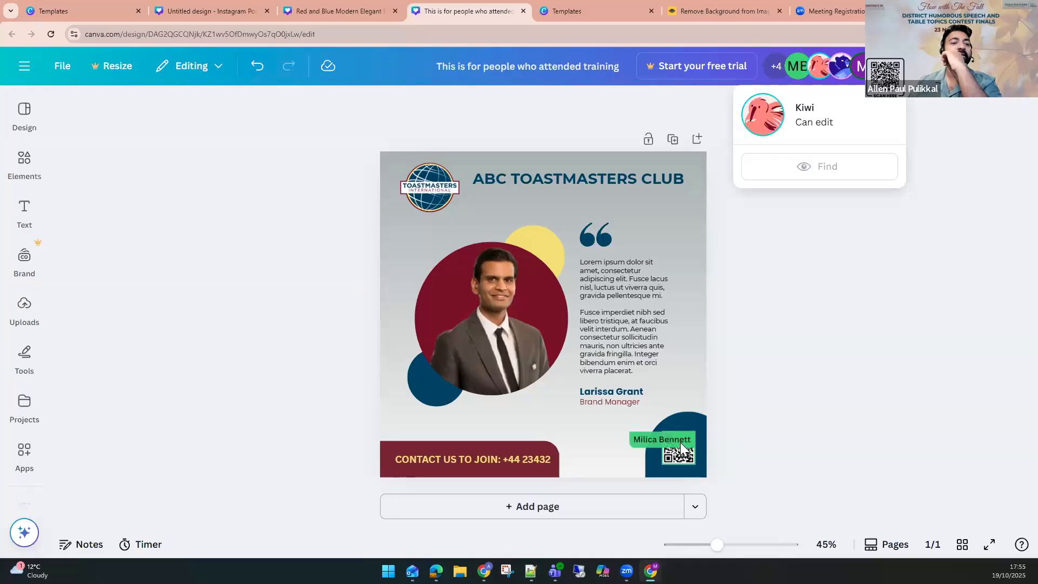
left_click(782, 409)
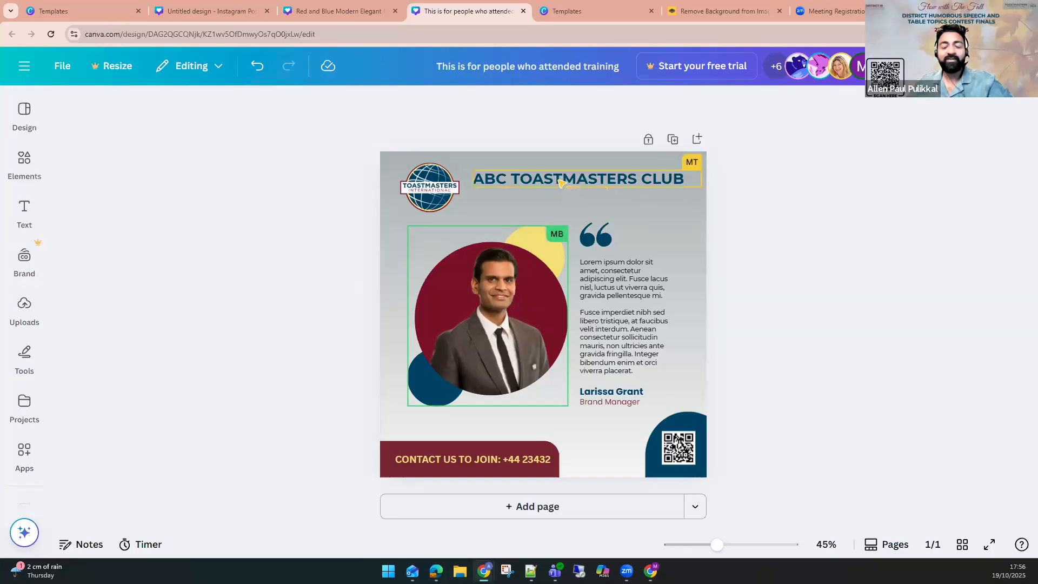
Open the File menu of the copied design.
left_click(57, 73)
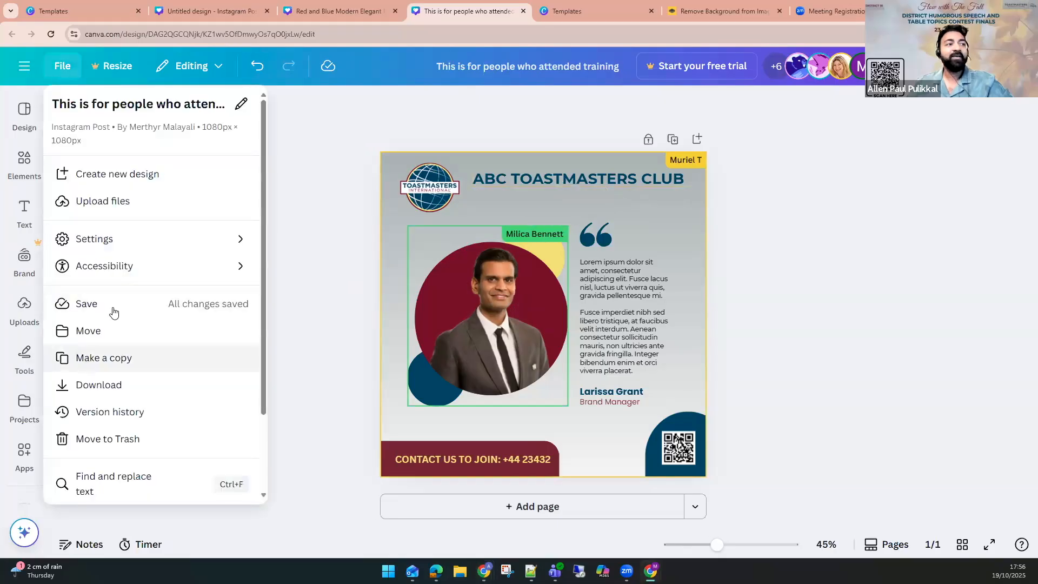